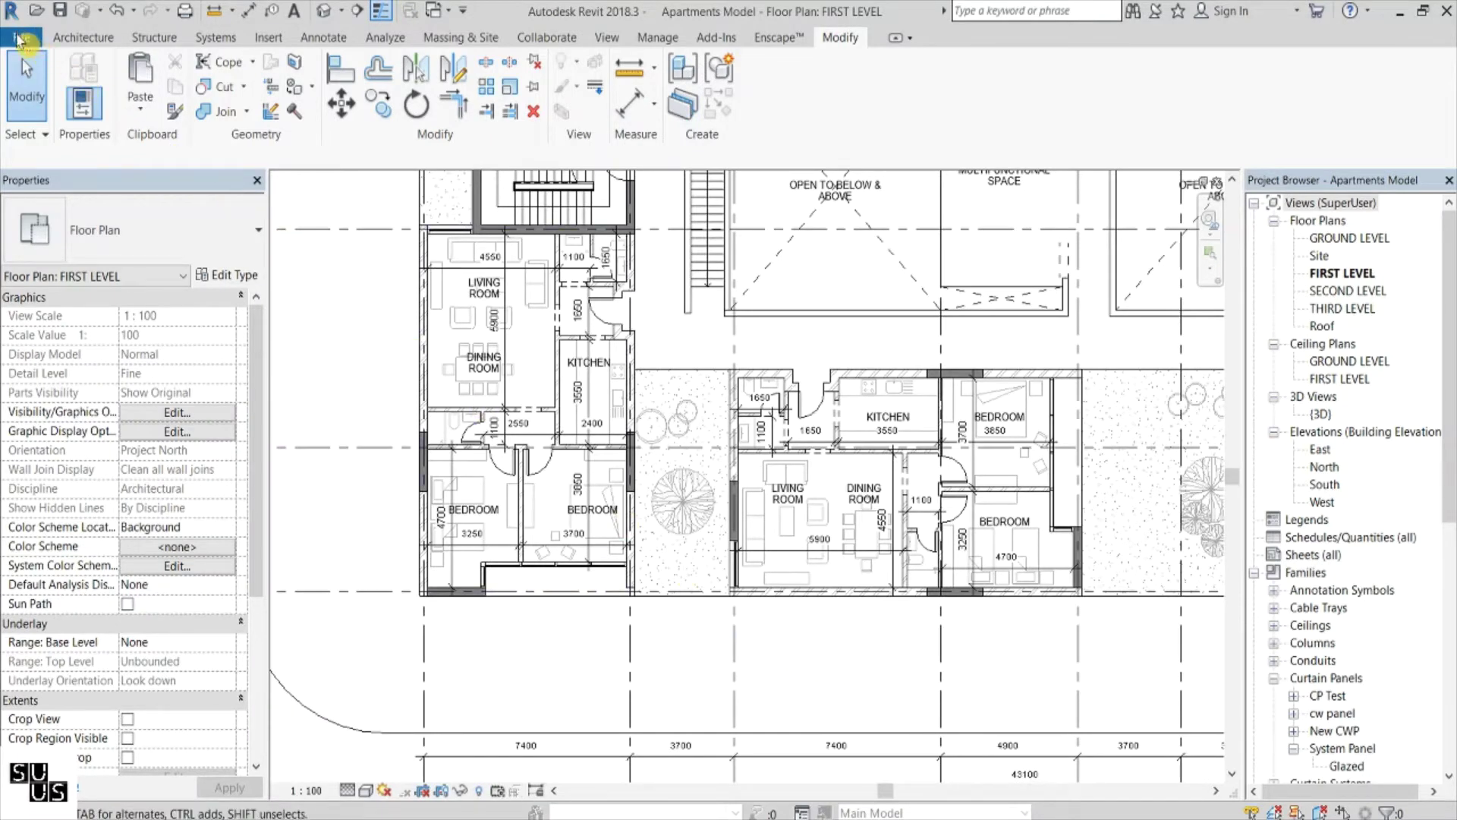
Create a new family from the generic model template
left_click(20, 38)
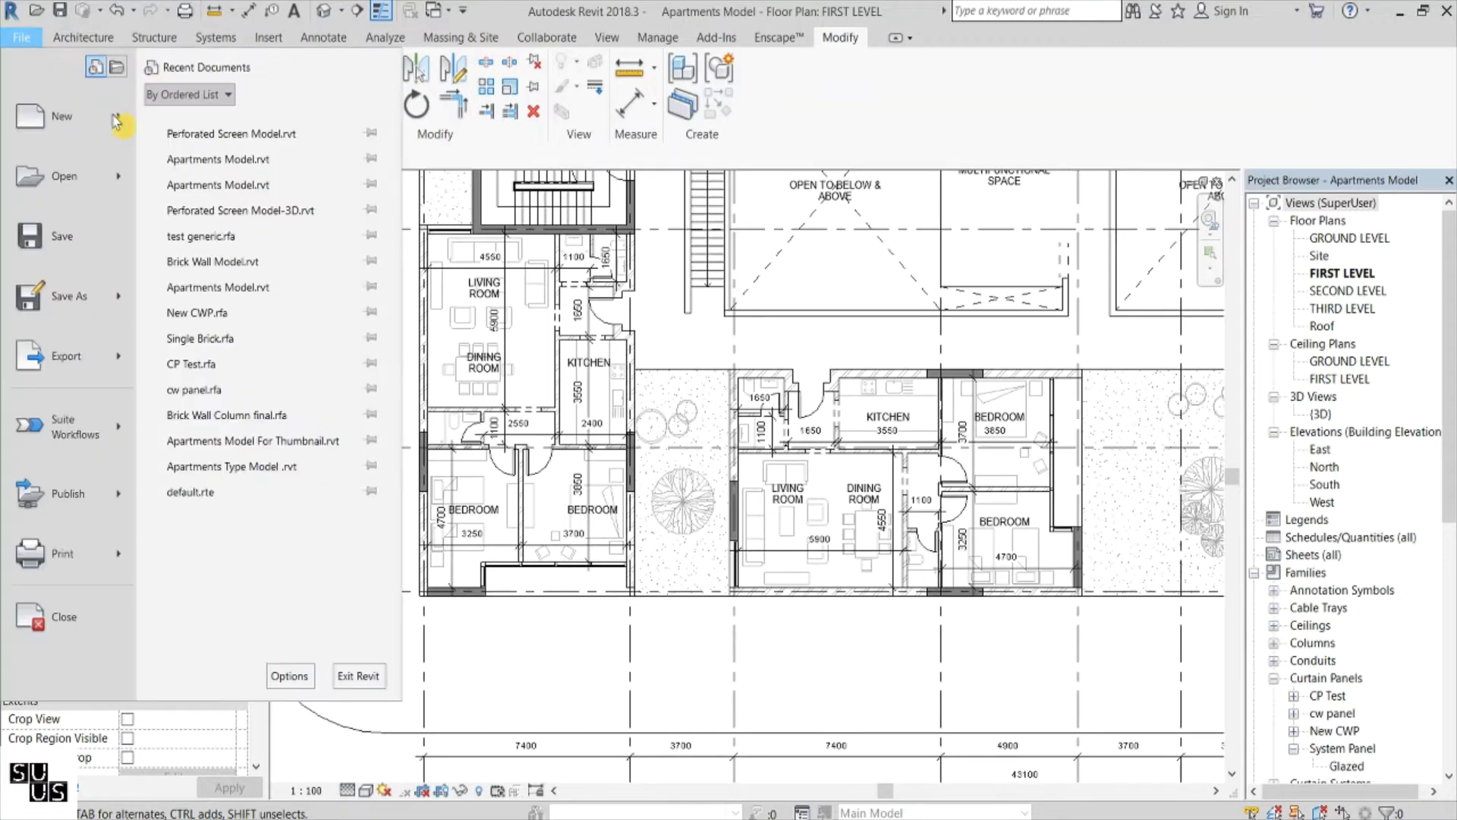
mouse_move(128, 126)
left_click(190, 170)
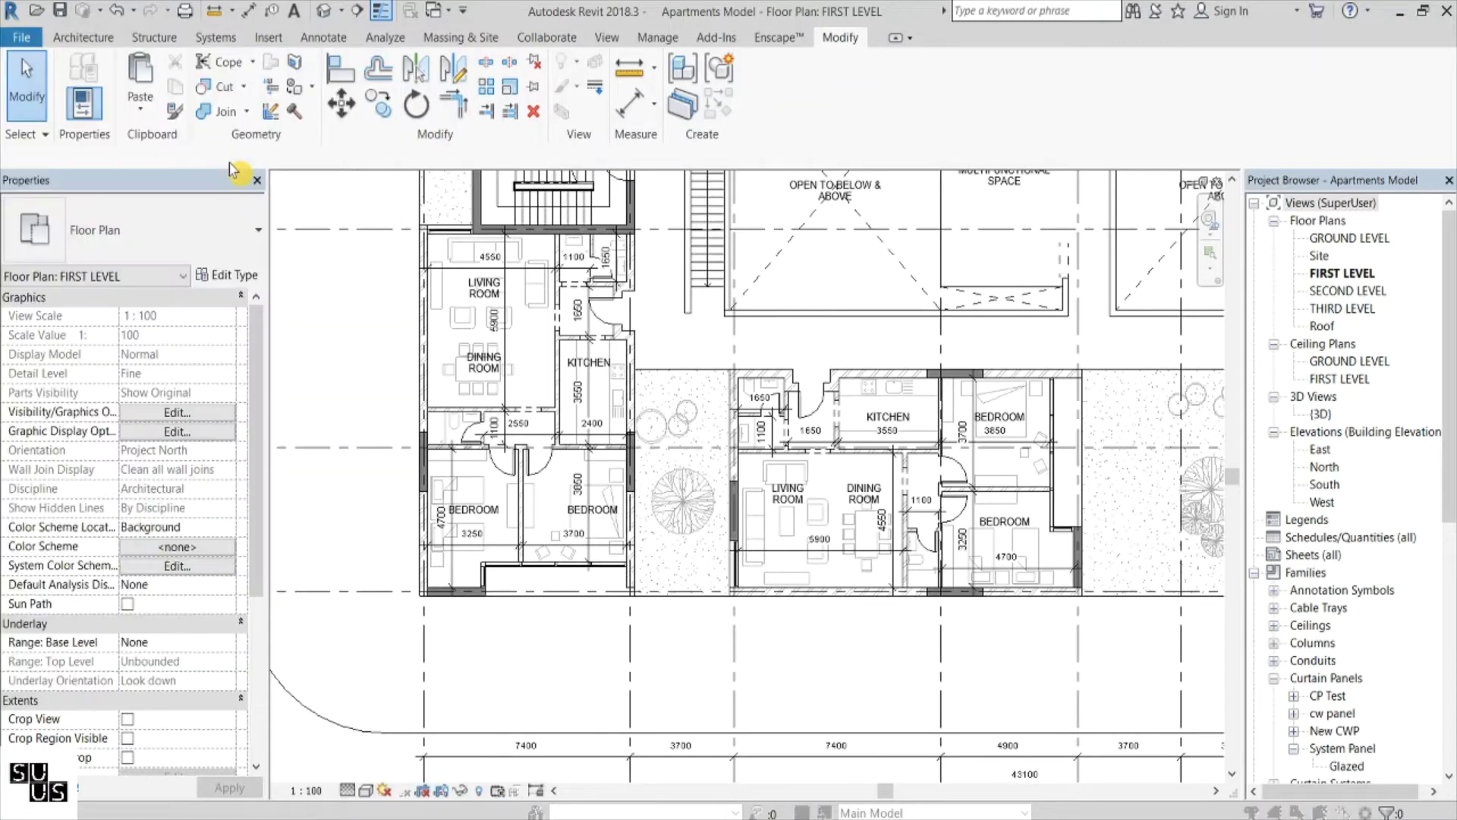
left_click_drag(911, 287, 904, 379)
double_click(720, 390)
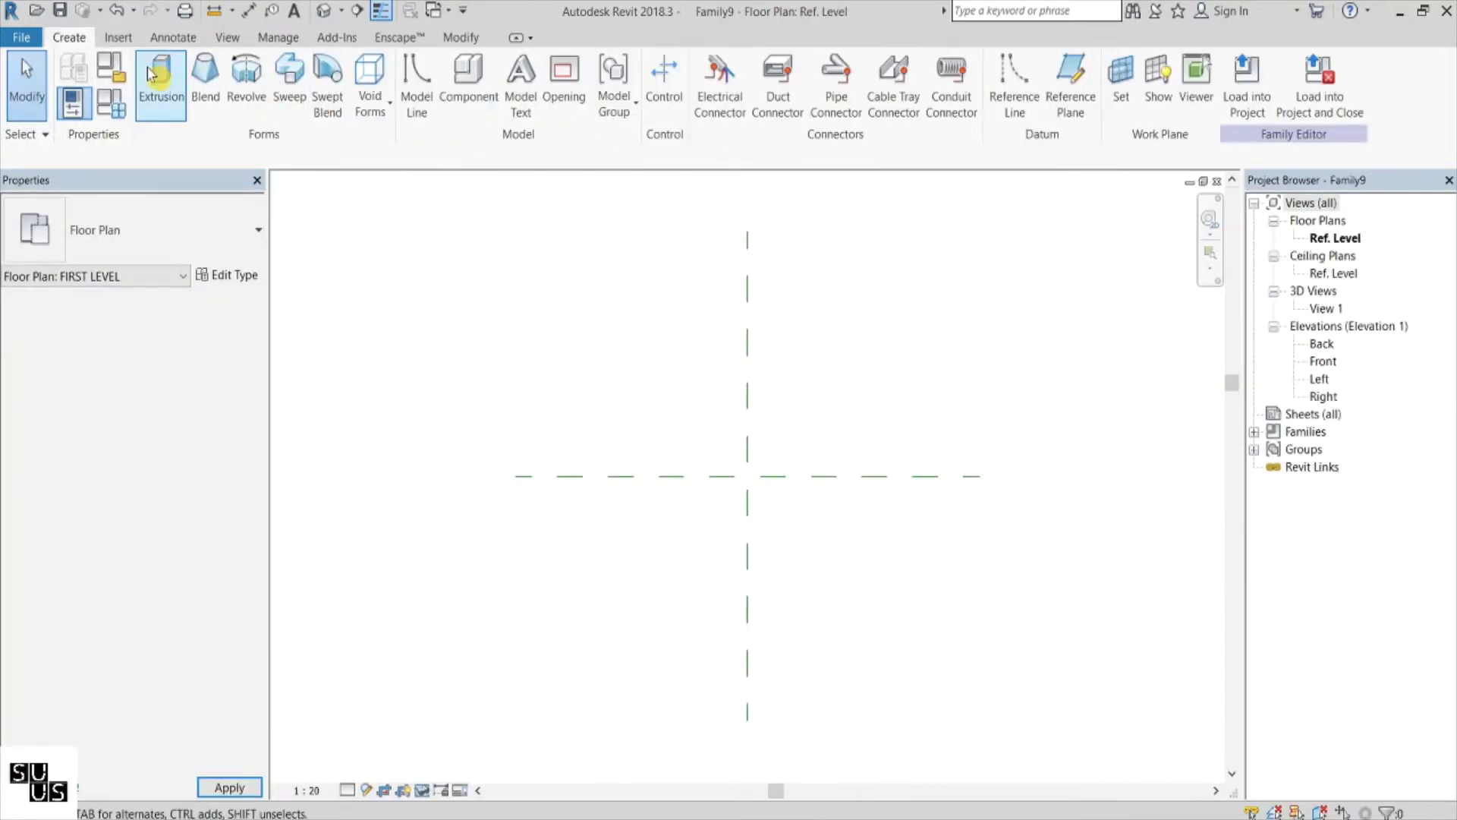
Start an extrusion and sketch a rectangle about 200 mm wide, with one corner on the reference plane intersection
left_click(160, 72)
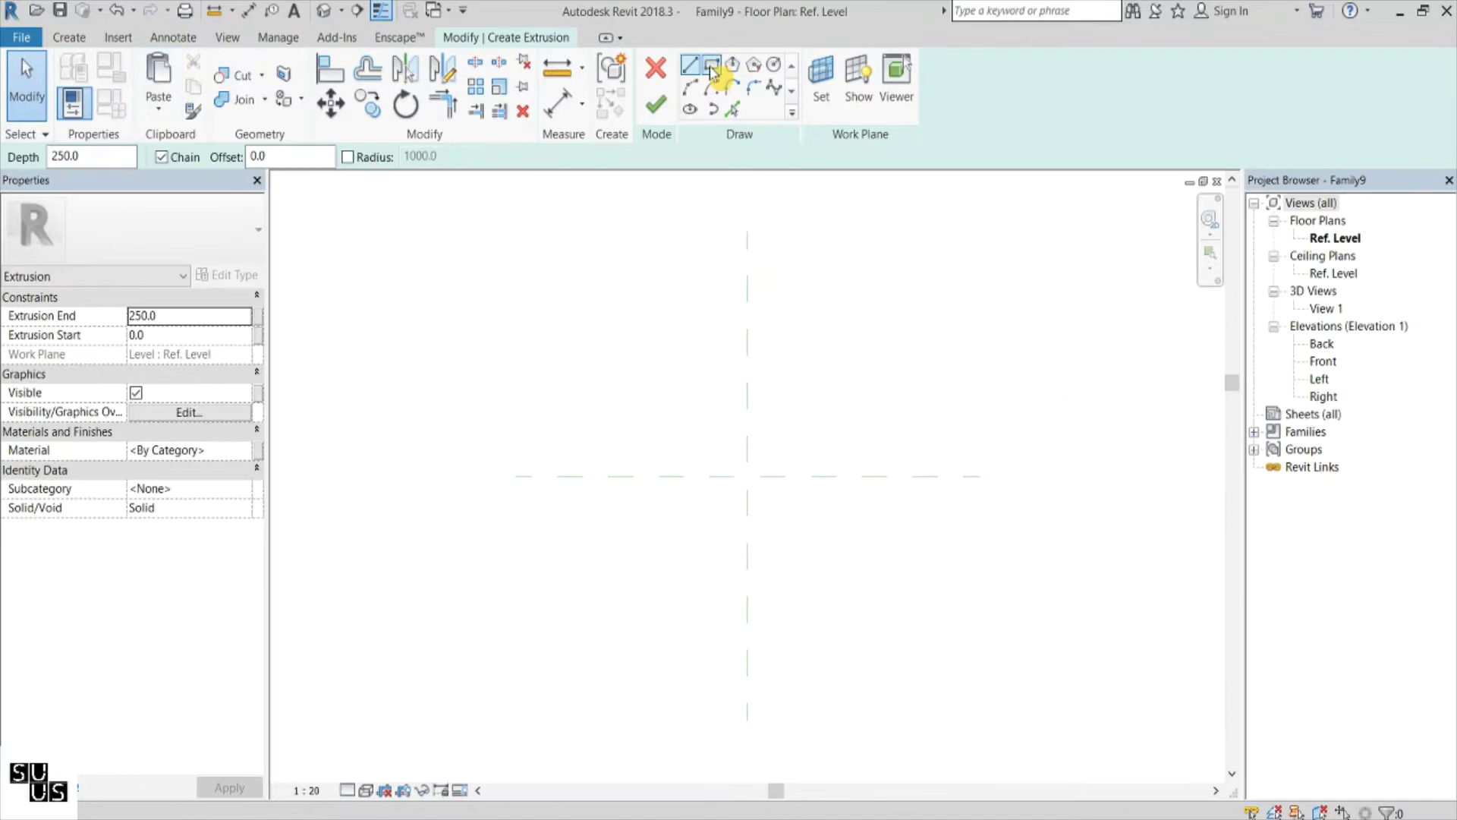
middle_click_drag(732, 465, 771, 504)
left_click(775, 509)
left_click(714, 471)
left_click(652, 445)
key("Escape")
key("Escape")
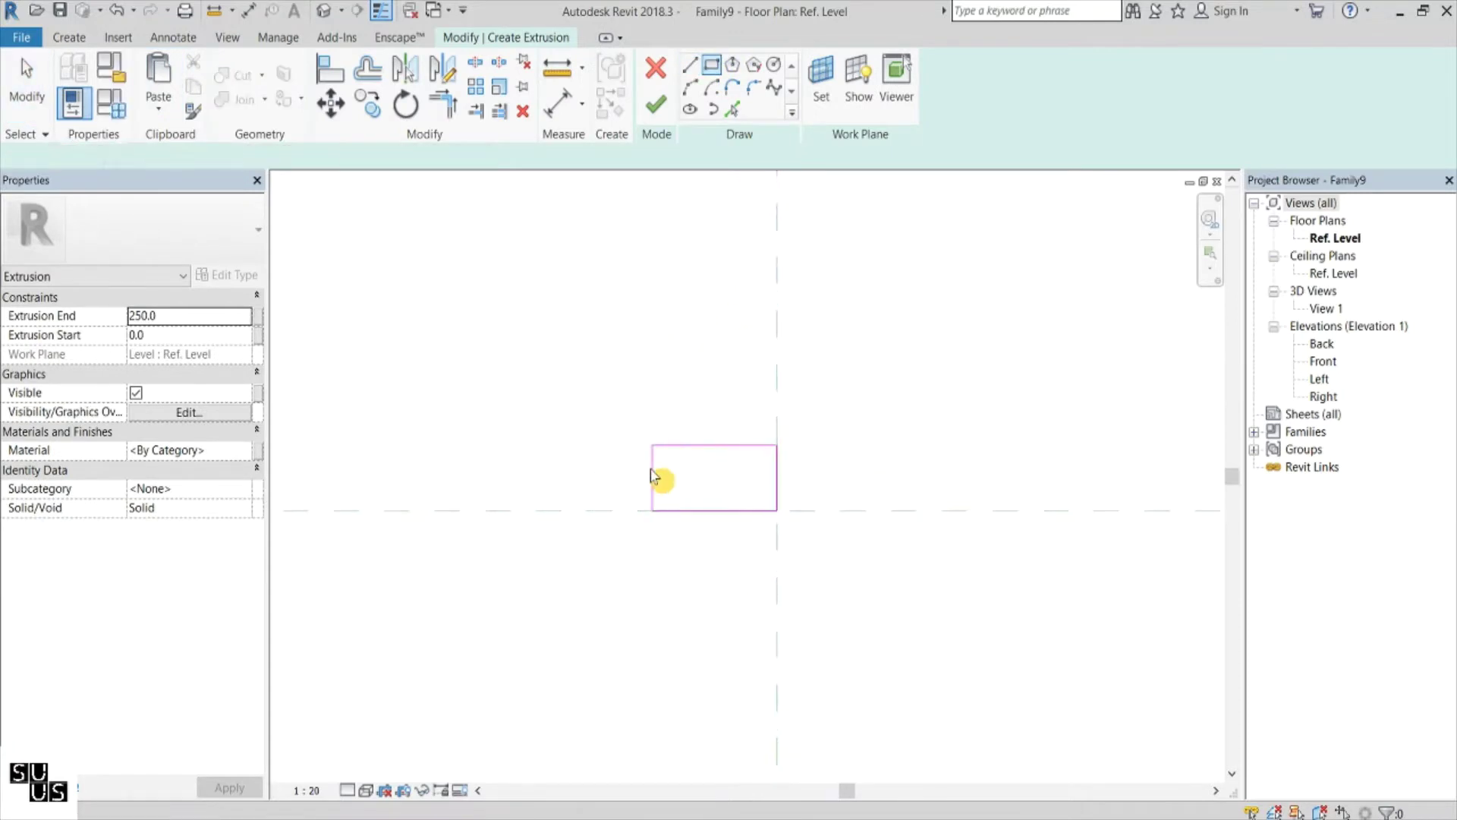
Set the sketched rectangle's height to 110 mm and width to 225 mm, and finish the extrusion
left_click(690, 448)
left_click(811, 476)
type("110")
key("Return")
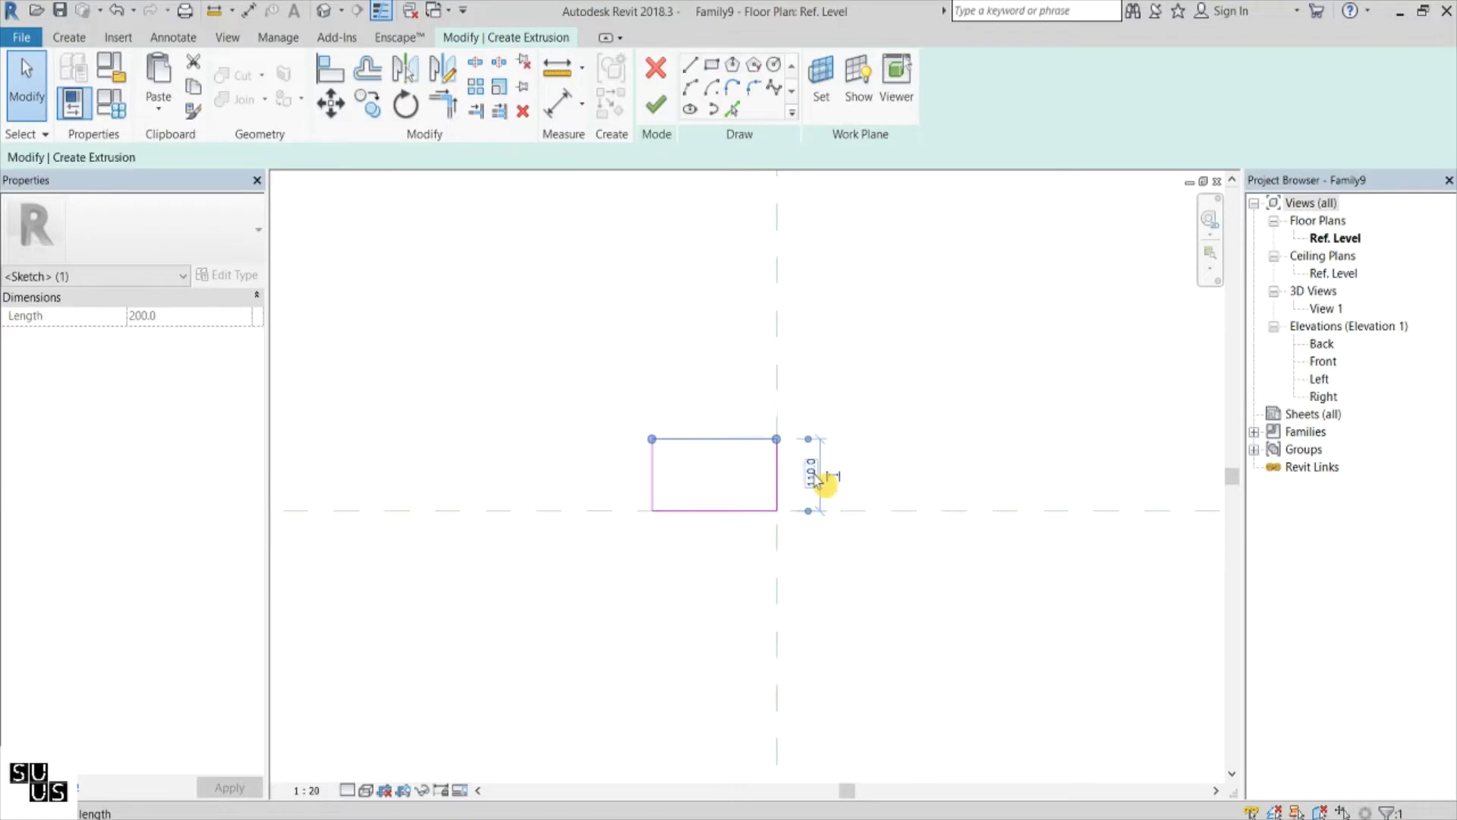
left_click(653, 482)
left_click(713, 384)
type("225")
key("Return")
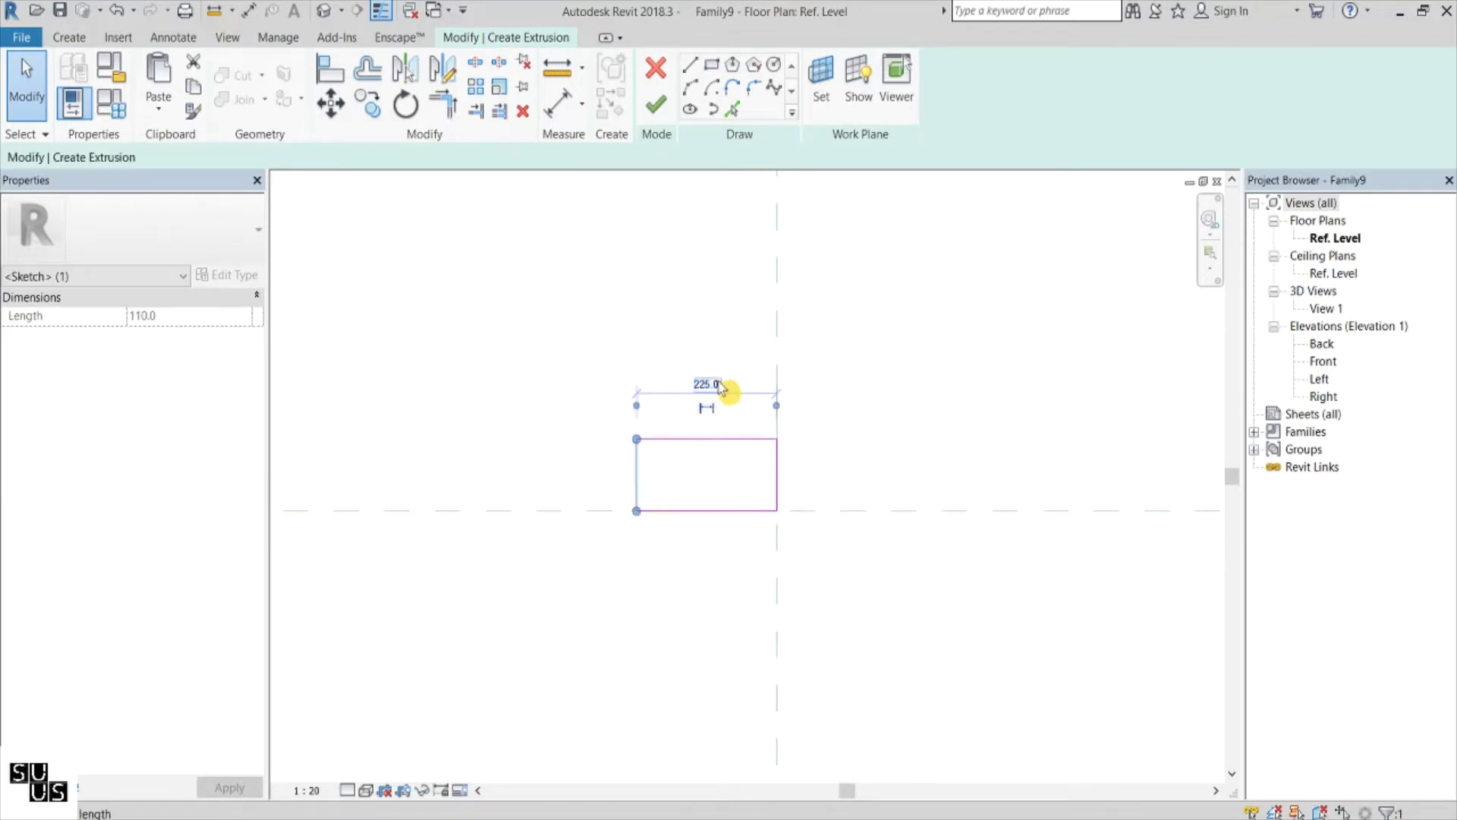
left_click(655, 105)
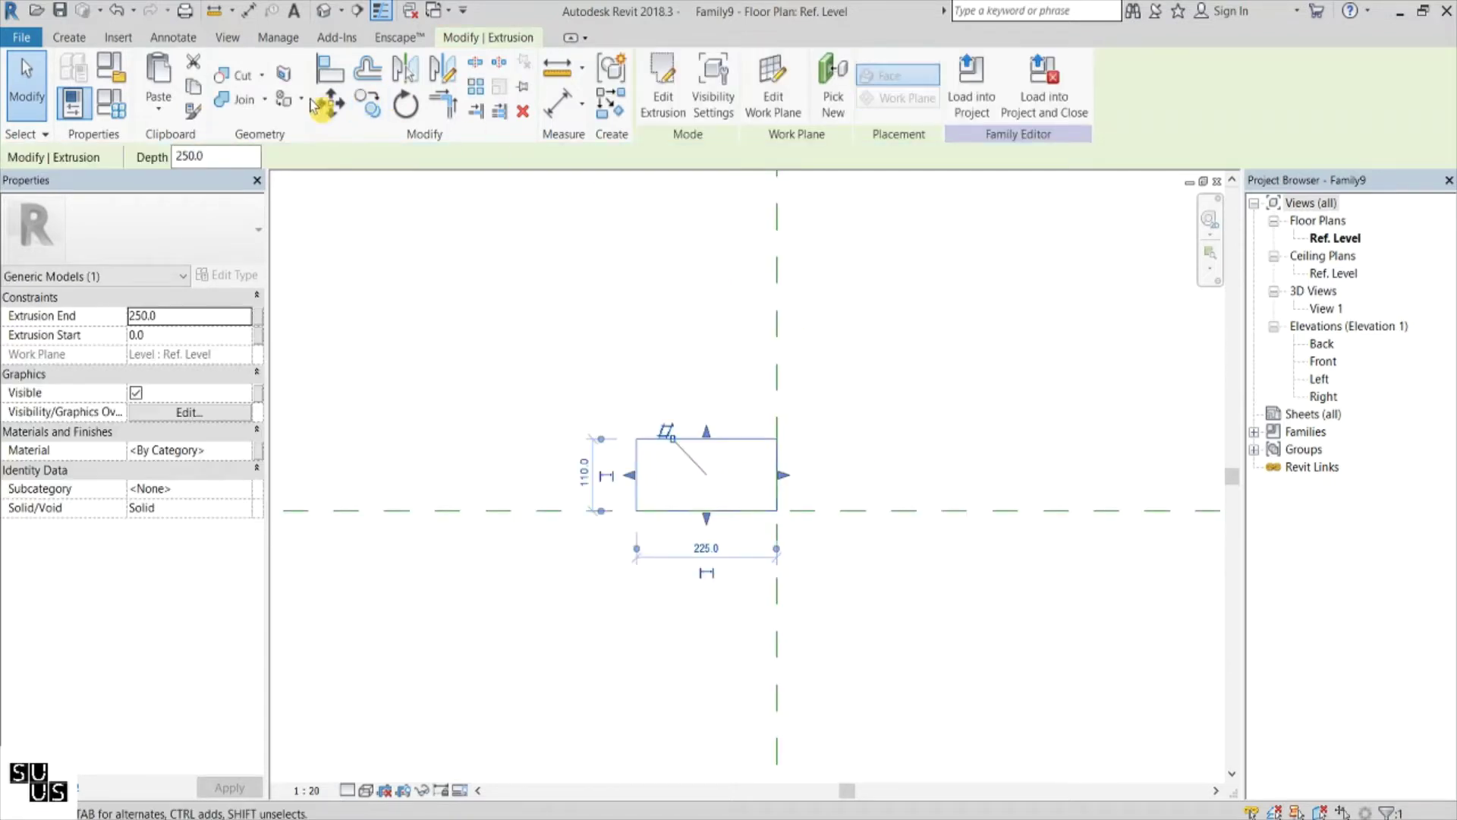
Move the extrusion horizontally and vertically by its edge midpoints so it is centred on the reference plane intersection
key("m")
key("v")
left_click(707, 441)
left_click(777, 438)
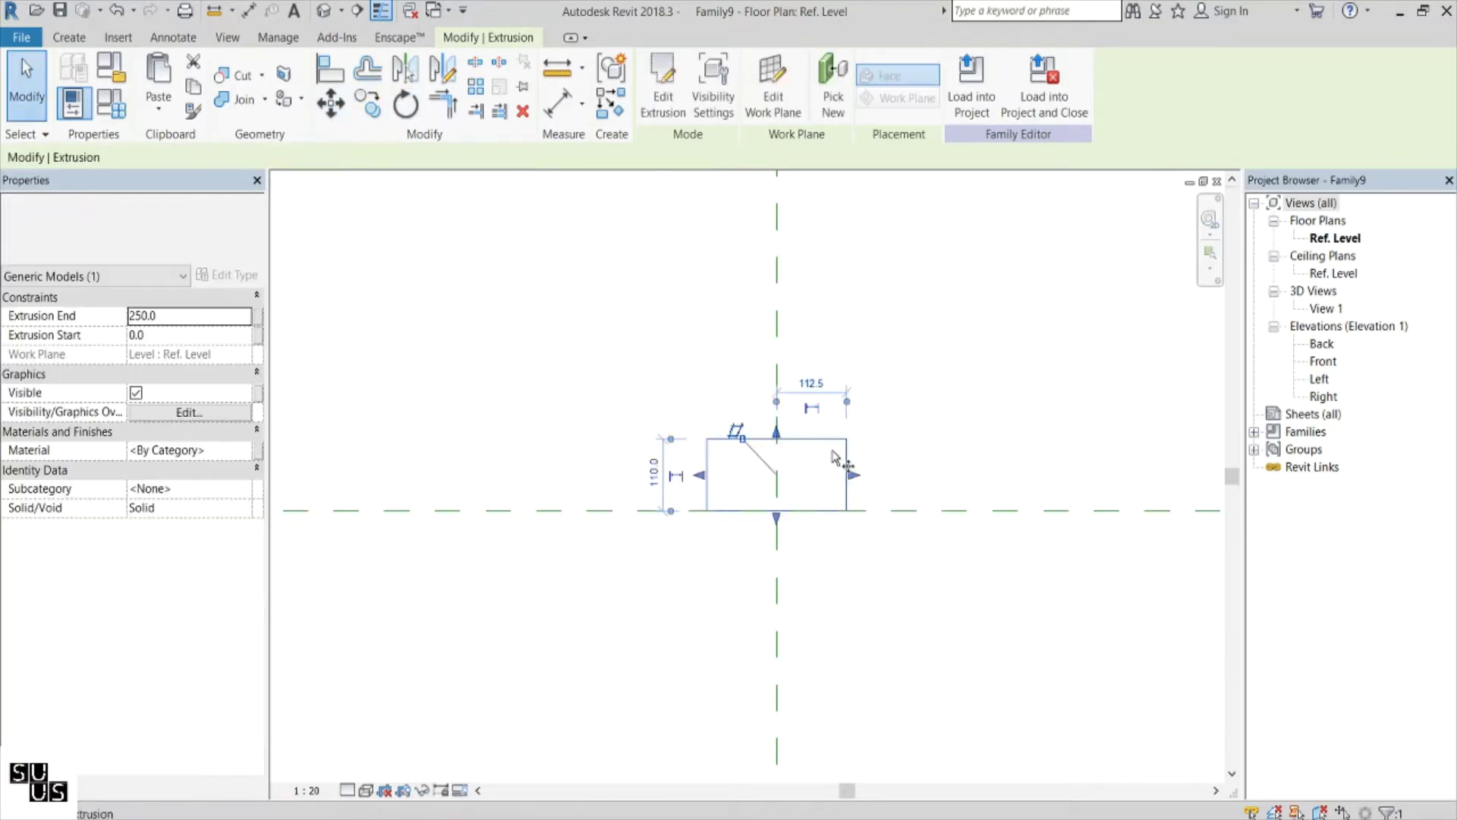
key("m")
key("v")
left_click(847, 475)
left_click(847, 510)
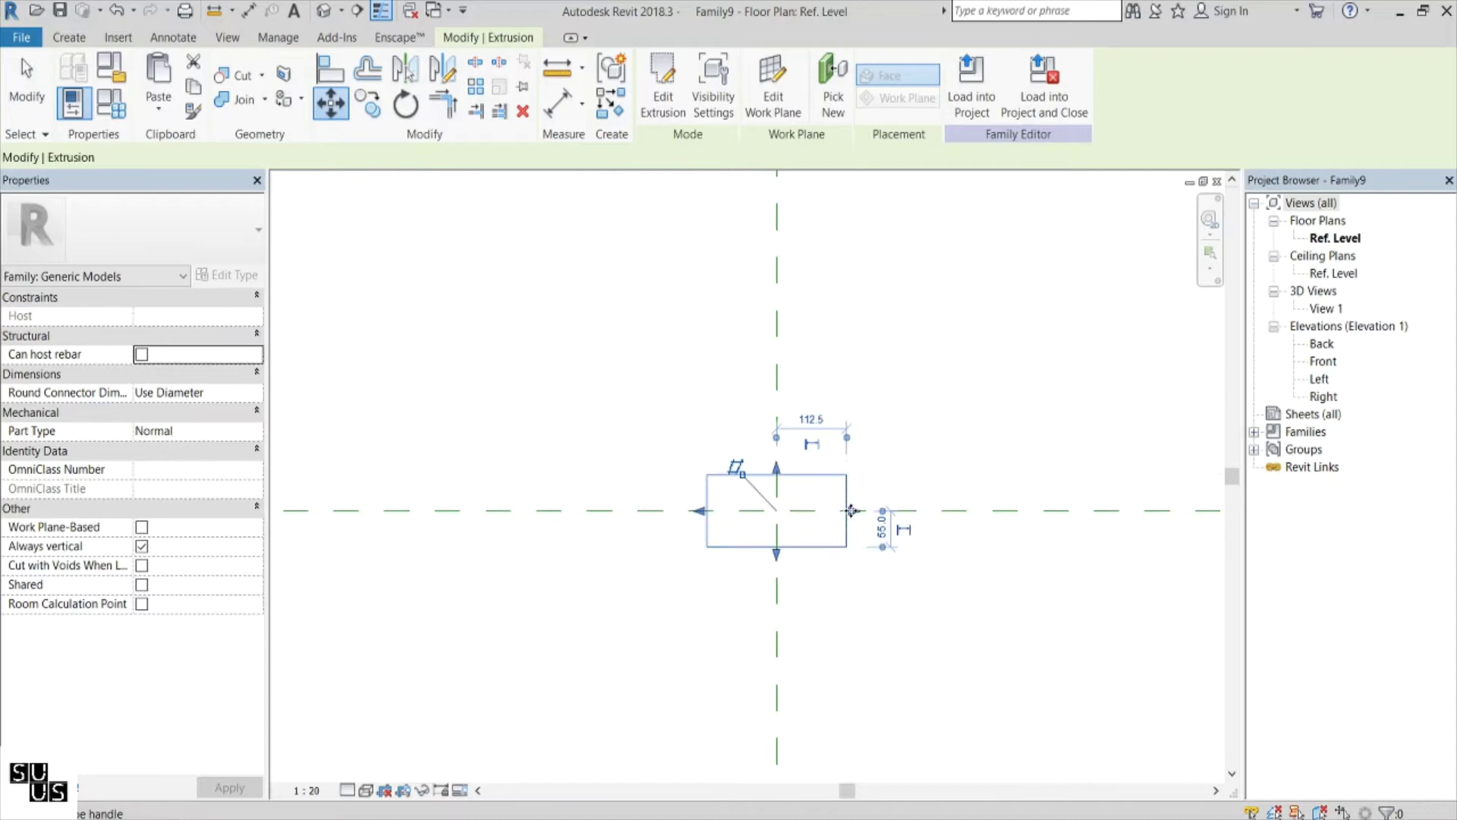
Set the brick's extrusion end to 75 mm
left_click(174, 315)
type("75")
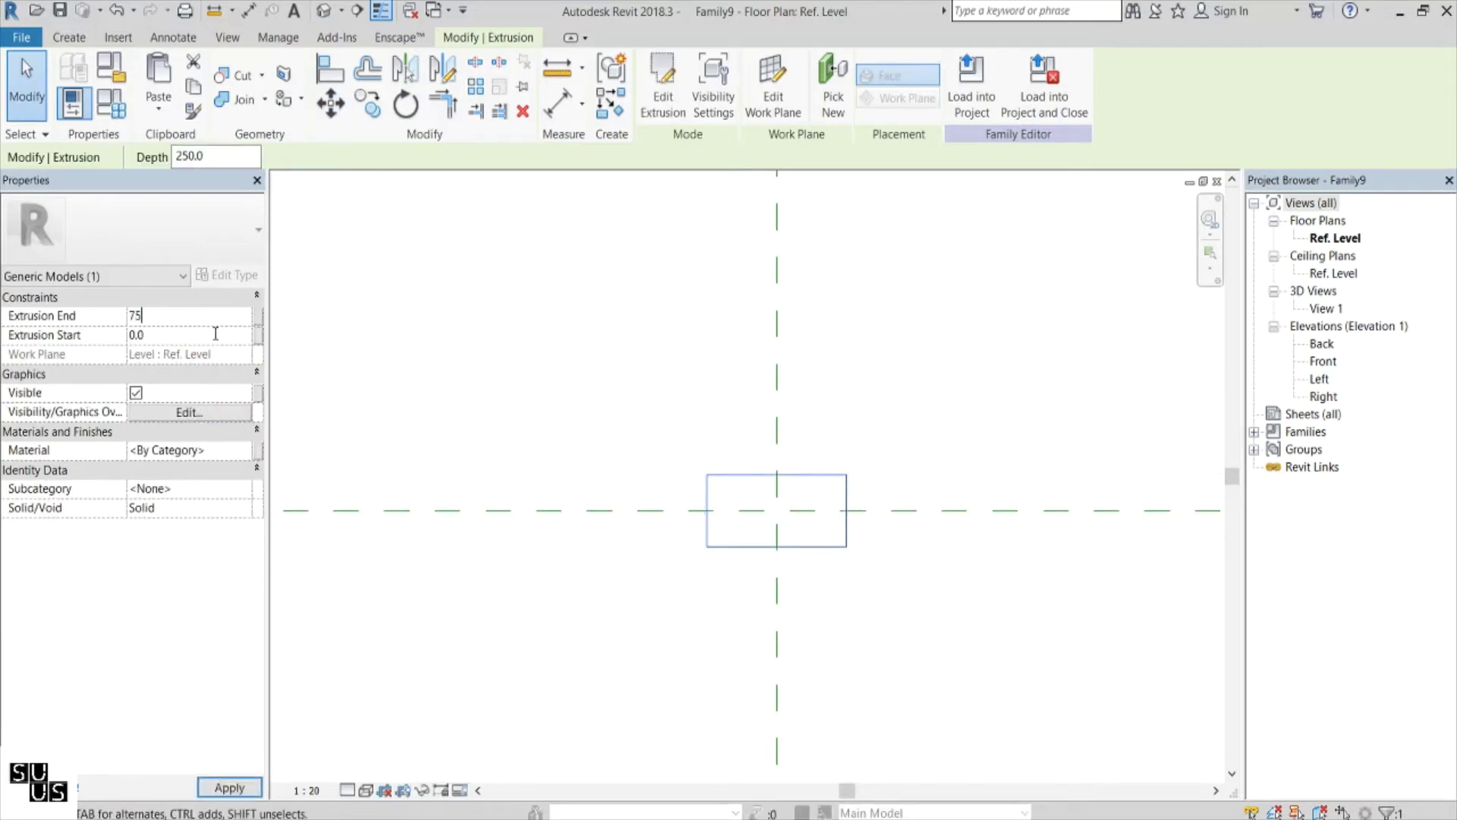
key("Return")
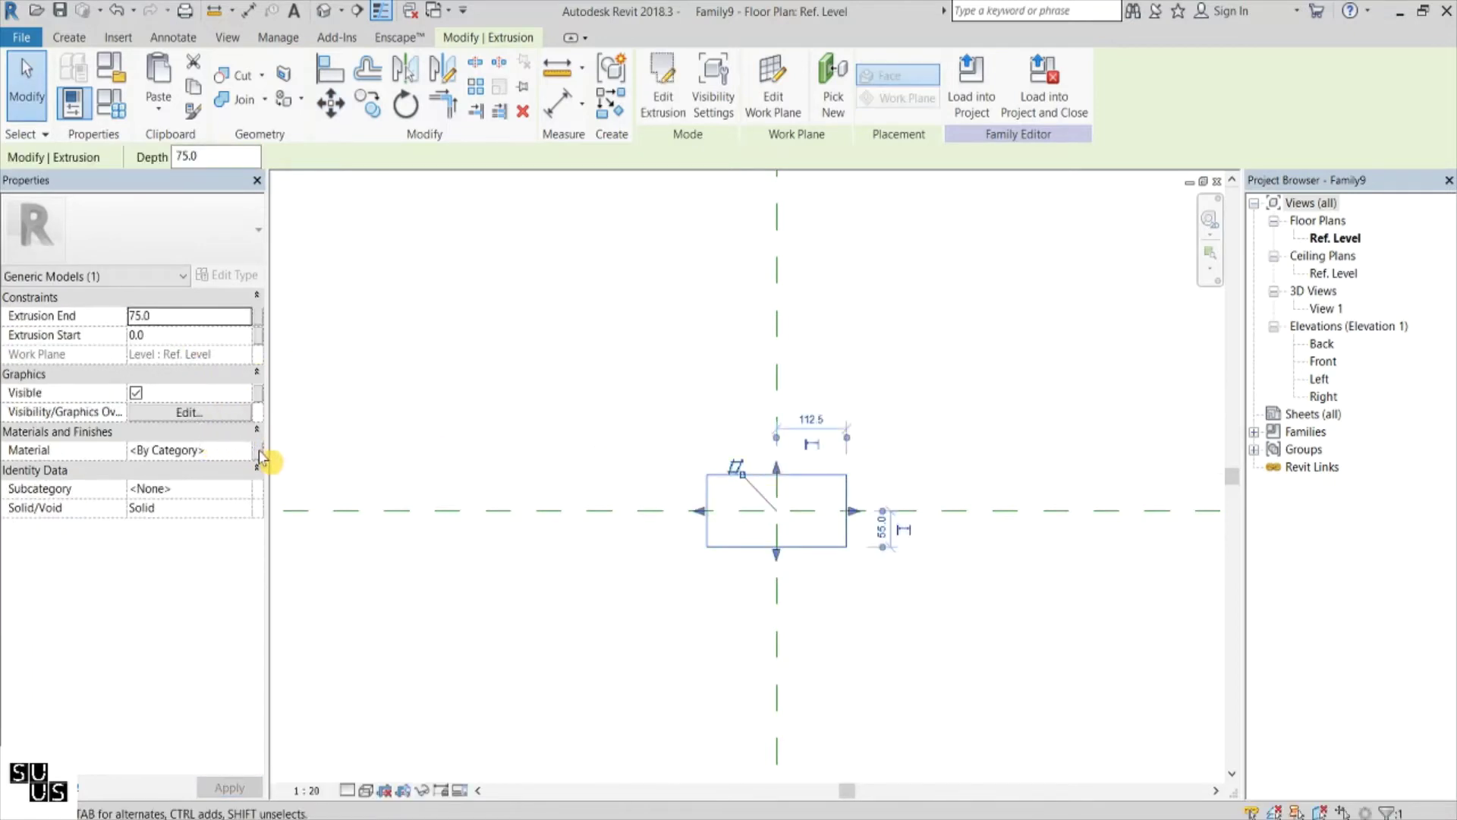
Associate the extrusion's material with a new instance parameter named Brick Material, and open the default 3D view
left_click(259, 452)
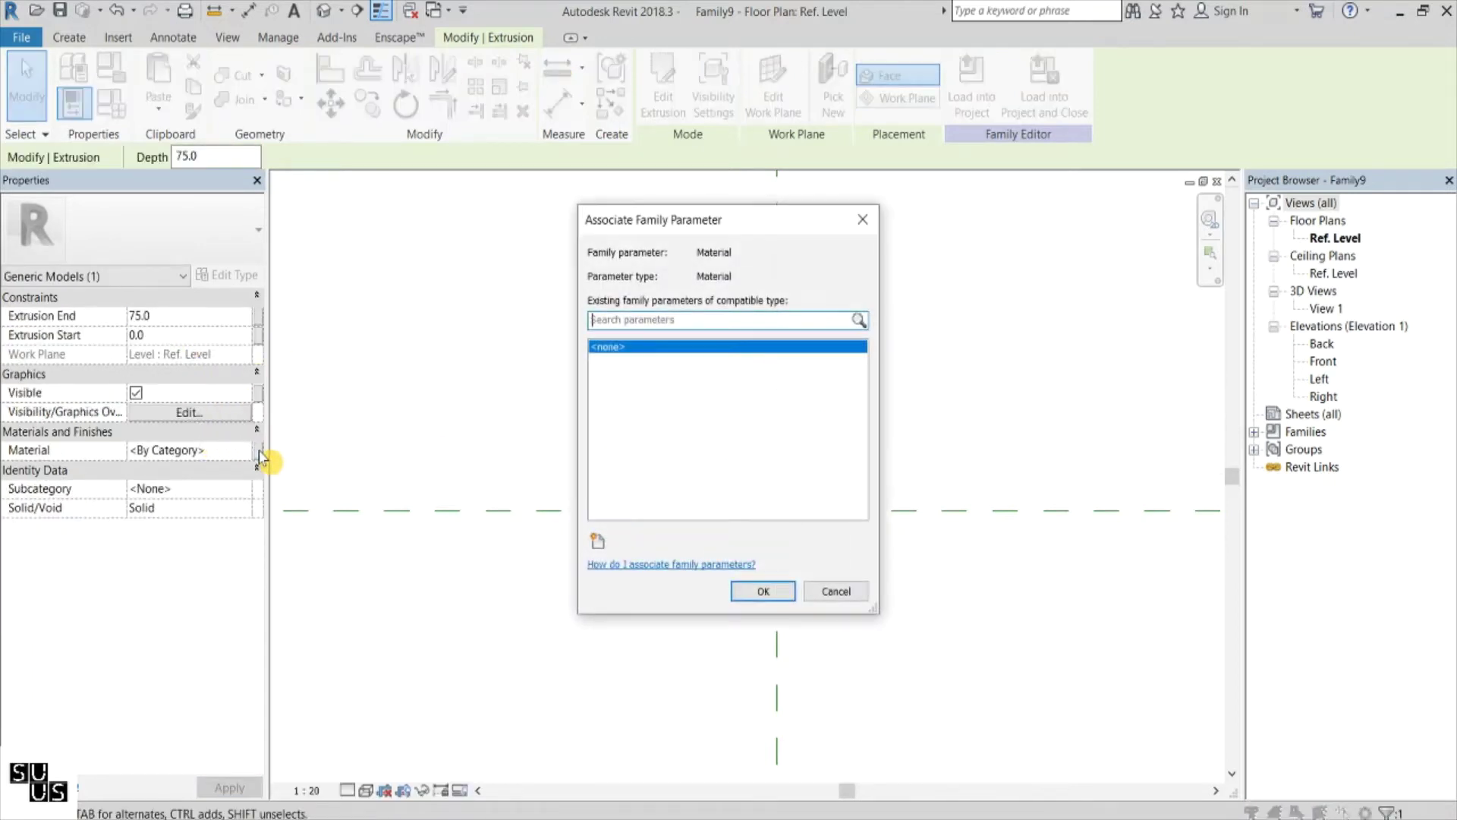
left_click(598, 541)
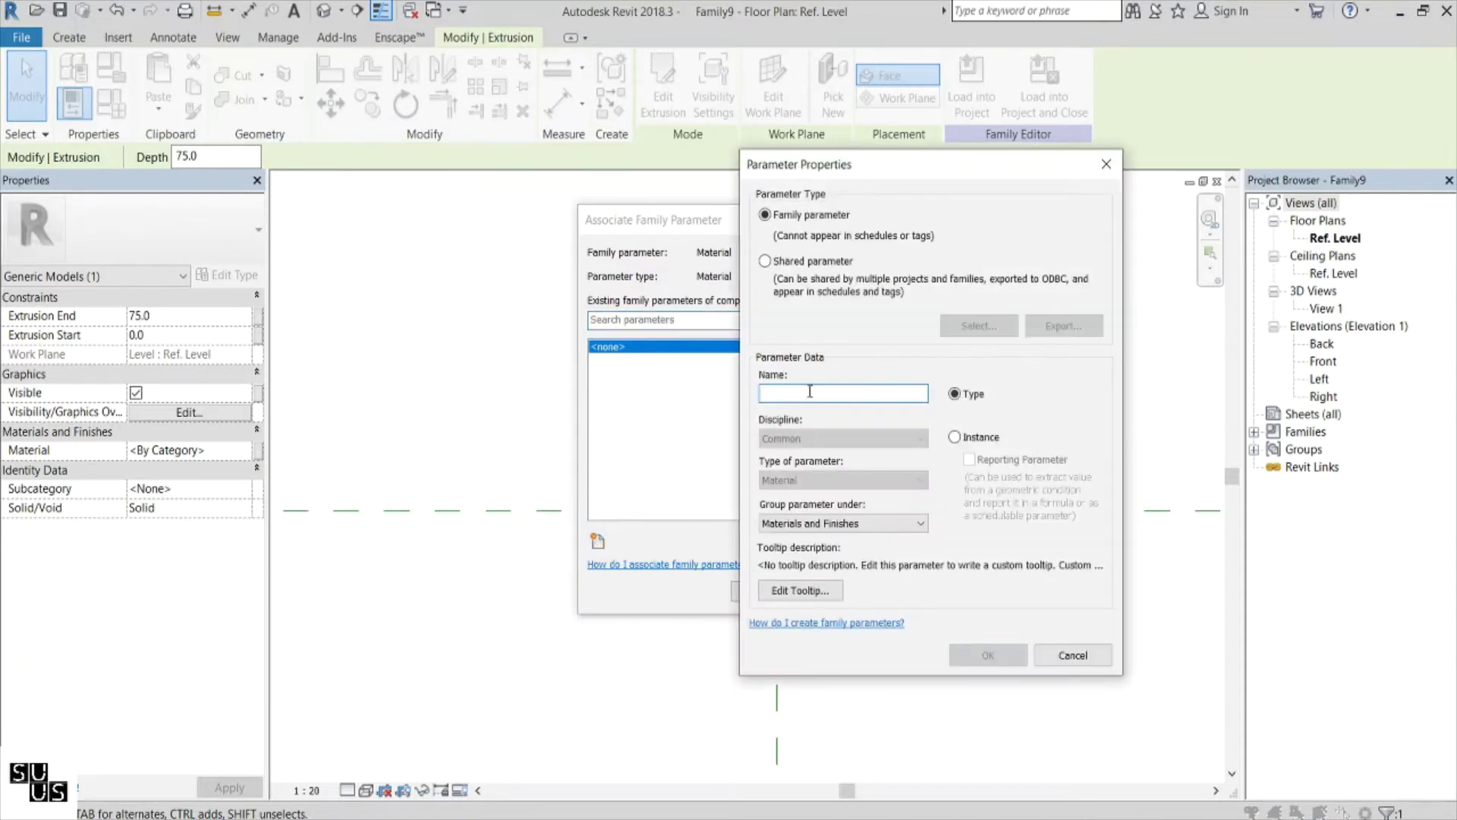
type("Brick Material")
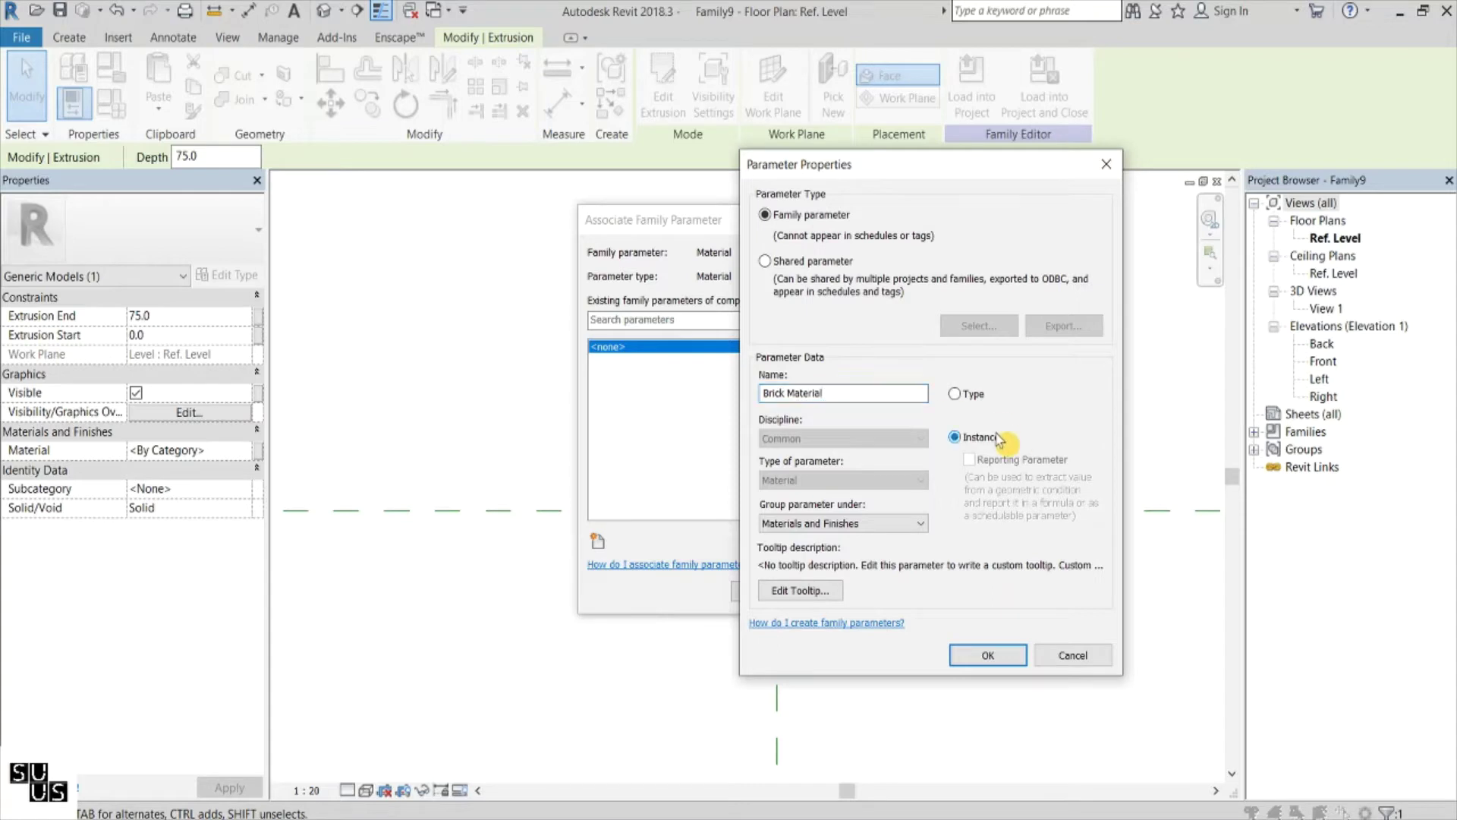
left_click(988, 655)
left_click(766, 593)
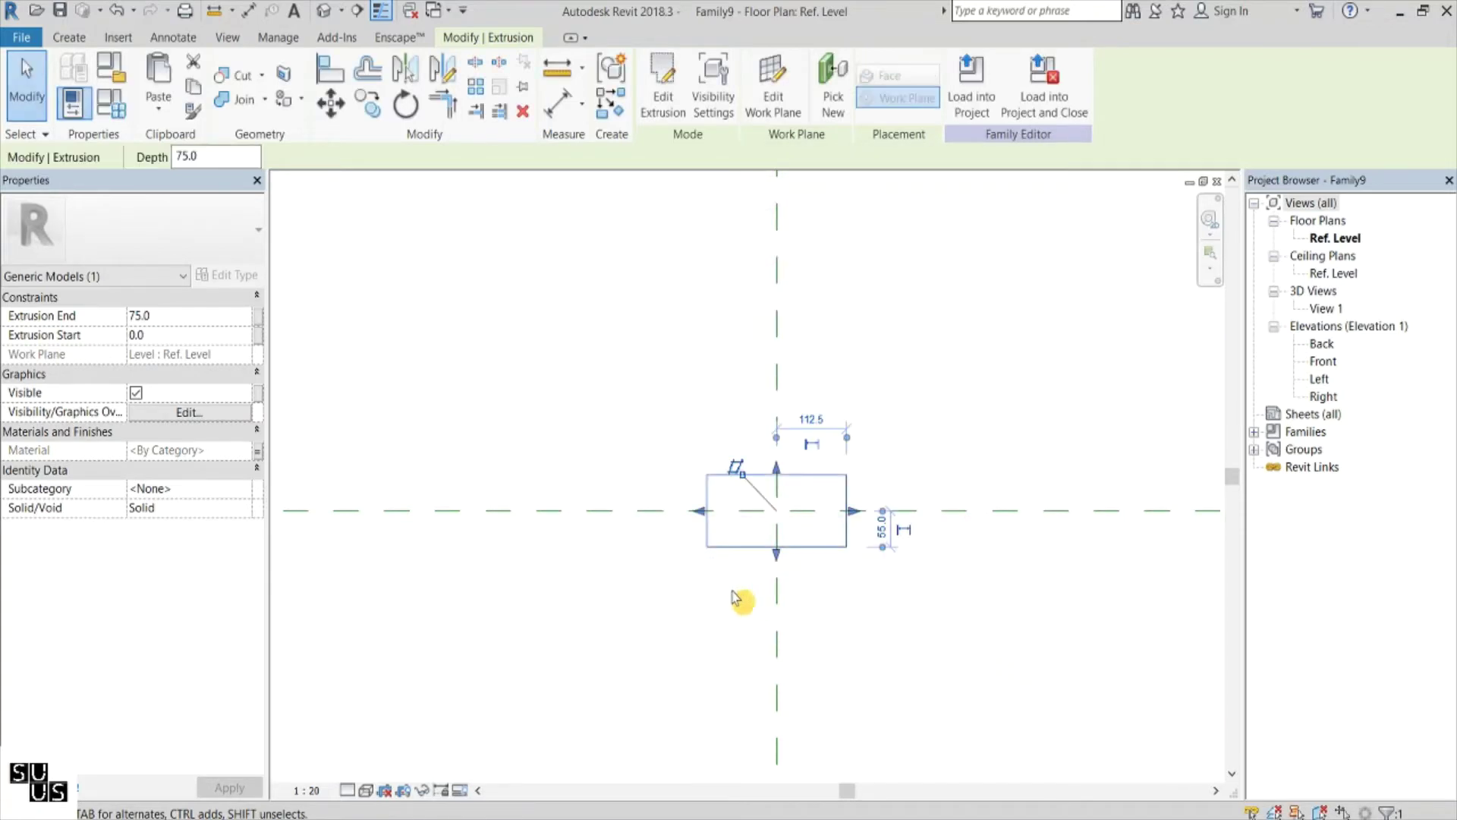
left_click(324, 11)
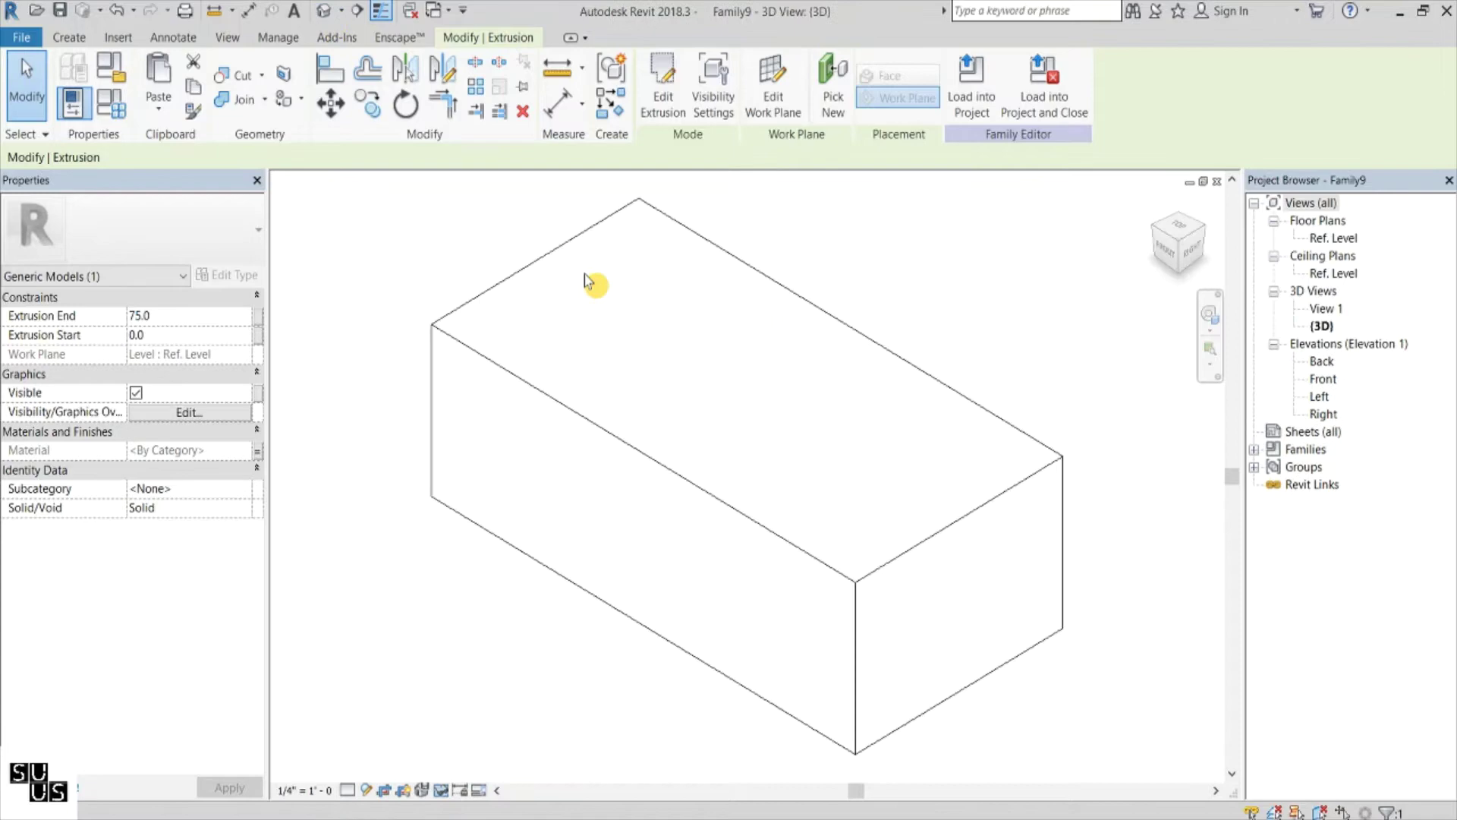
key("Escape")
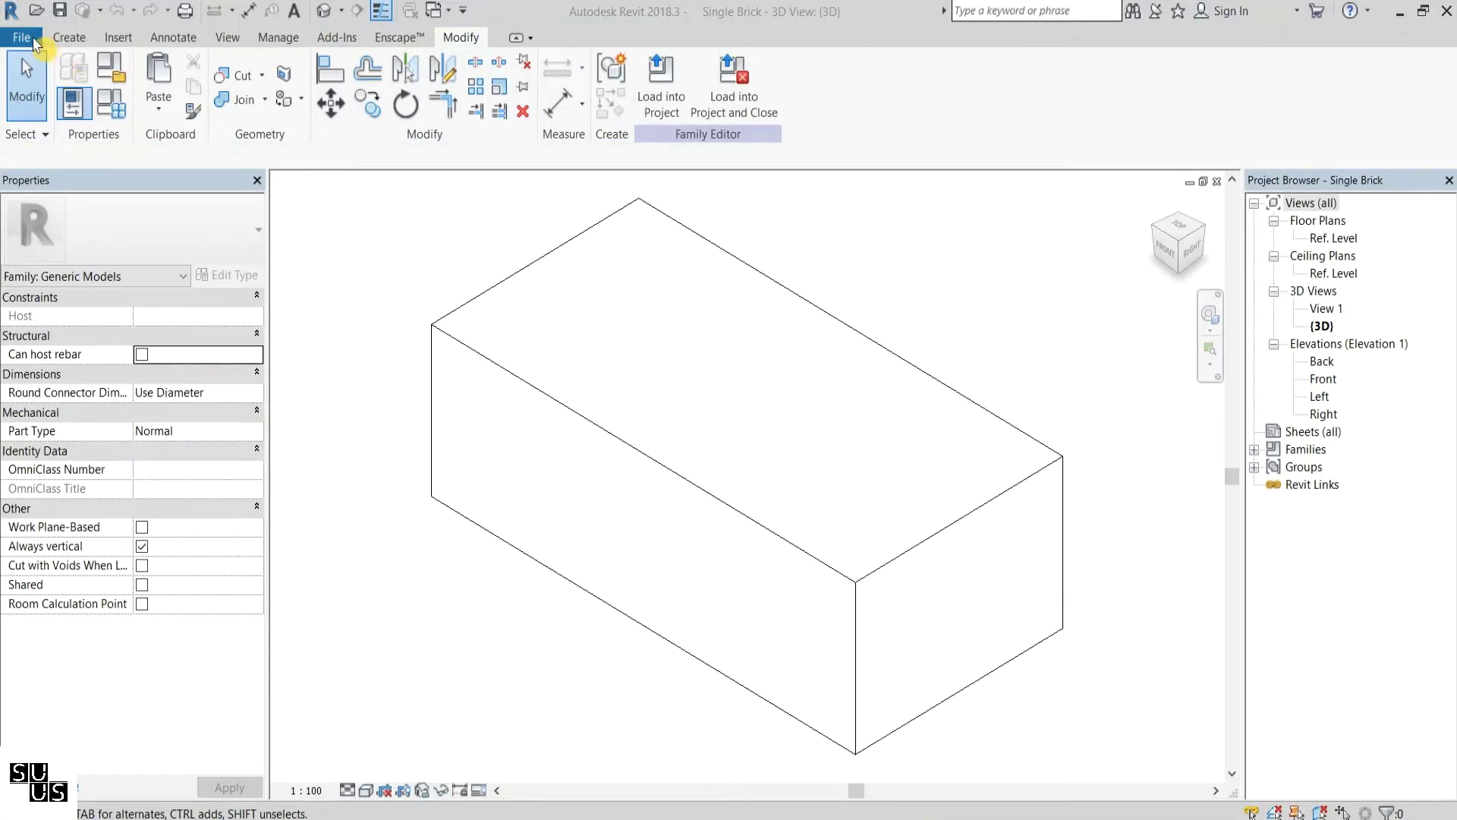
Create a new family from the Metric Column template
left_click(31, 39)
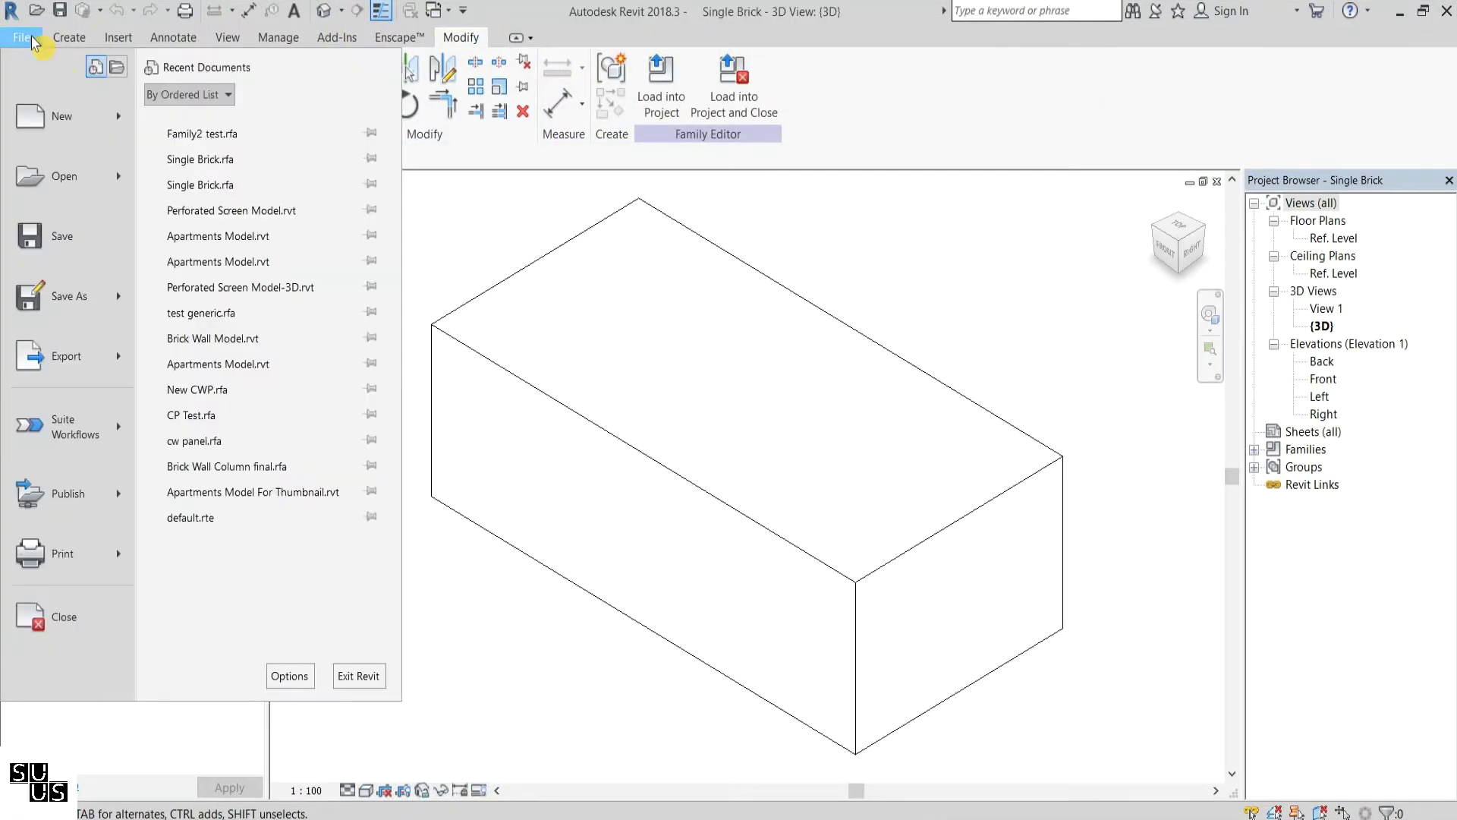
mouse_move(61, 115)
left_click(219, 167)
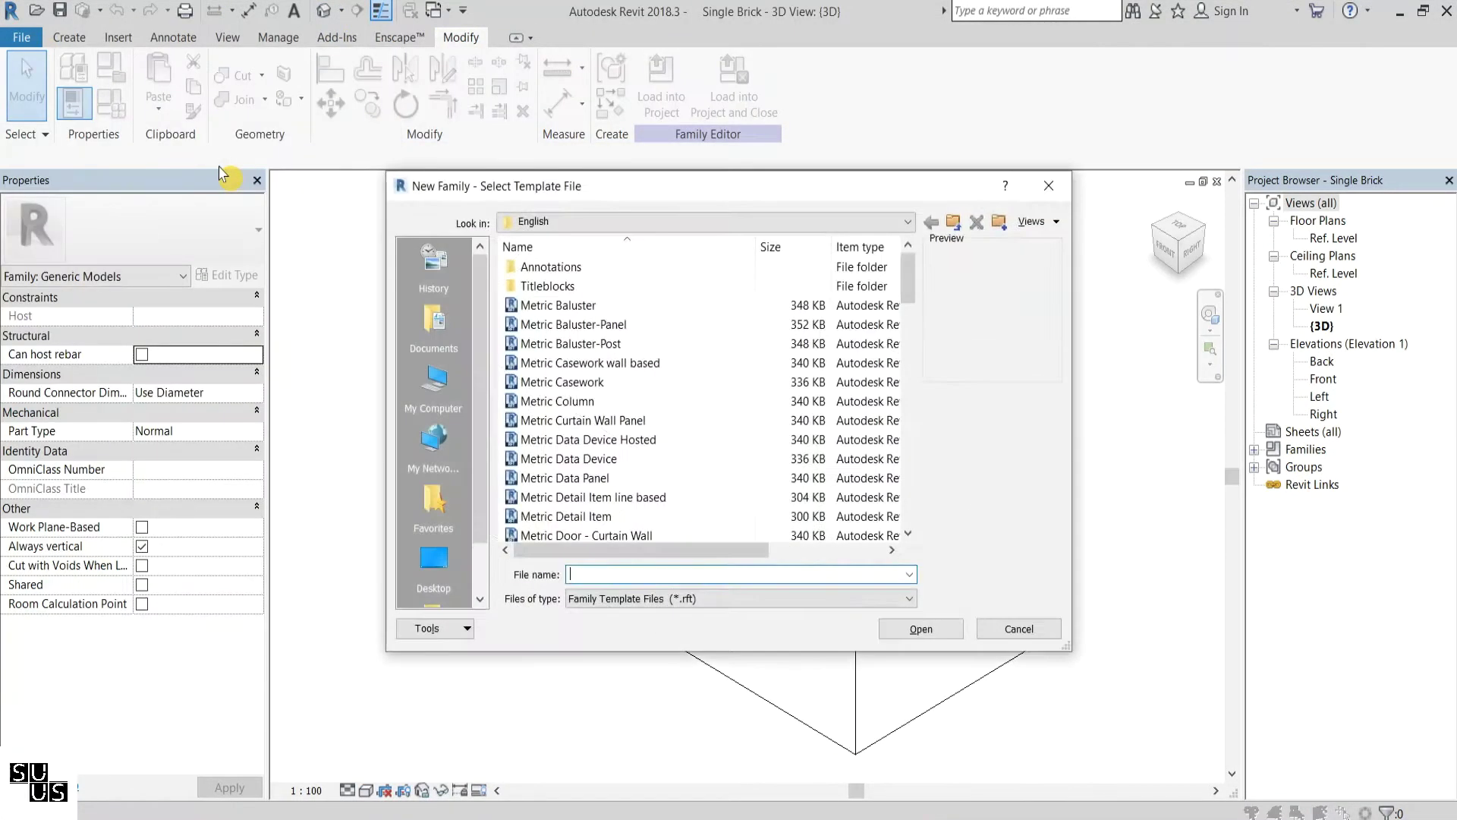
double_click(632, 403)
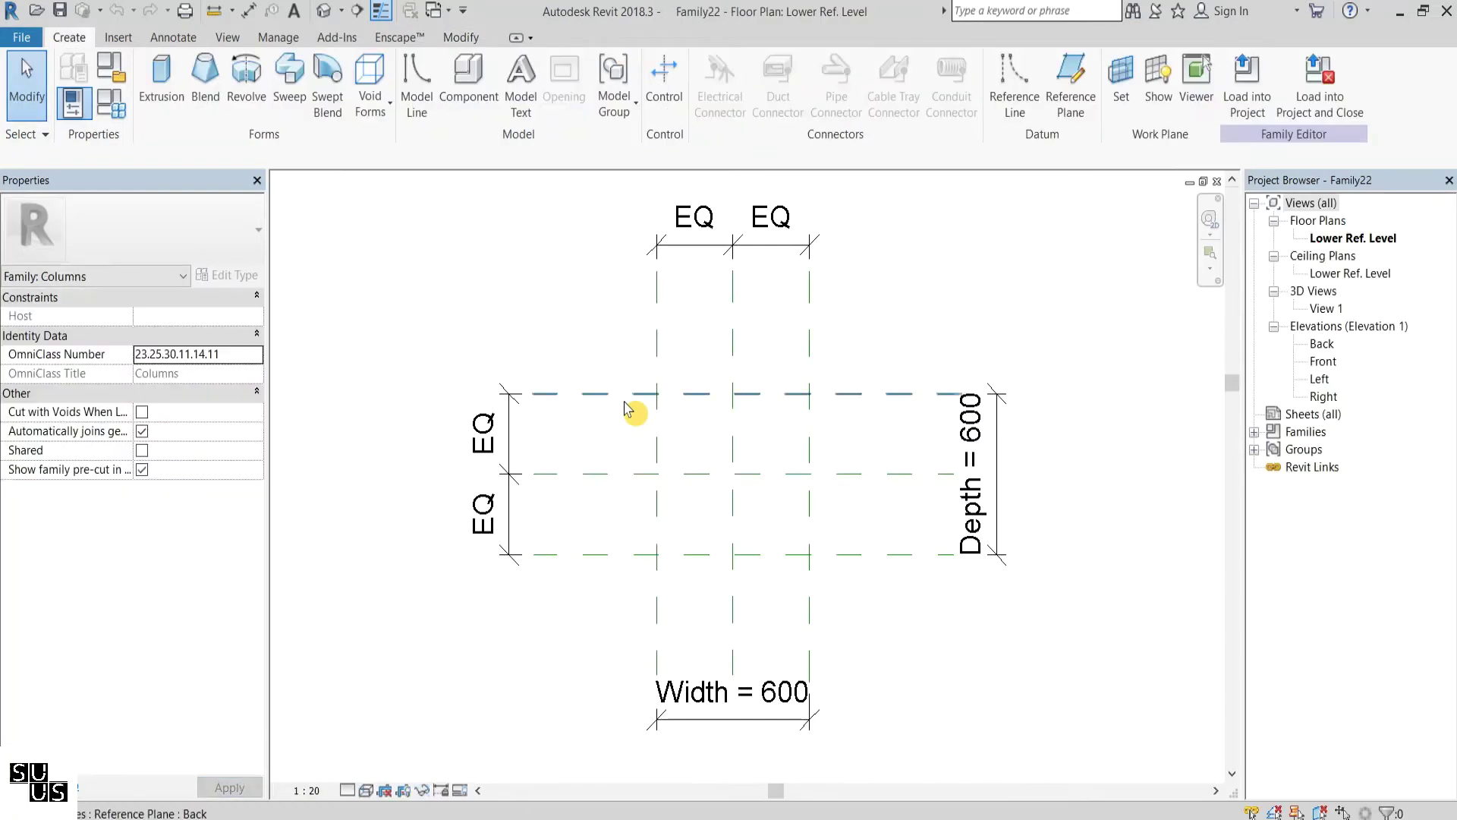
Load the Single Brick family into the new column family and place one brick near the central reference plane intersection
key("ctrl+Tab")
left_click(661, 83)
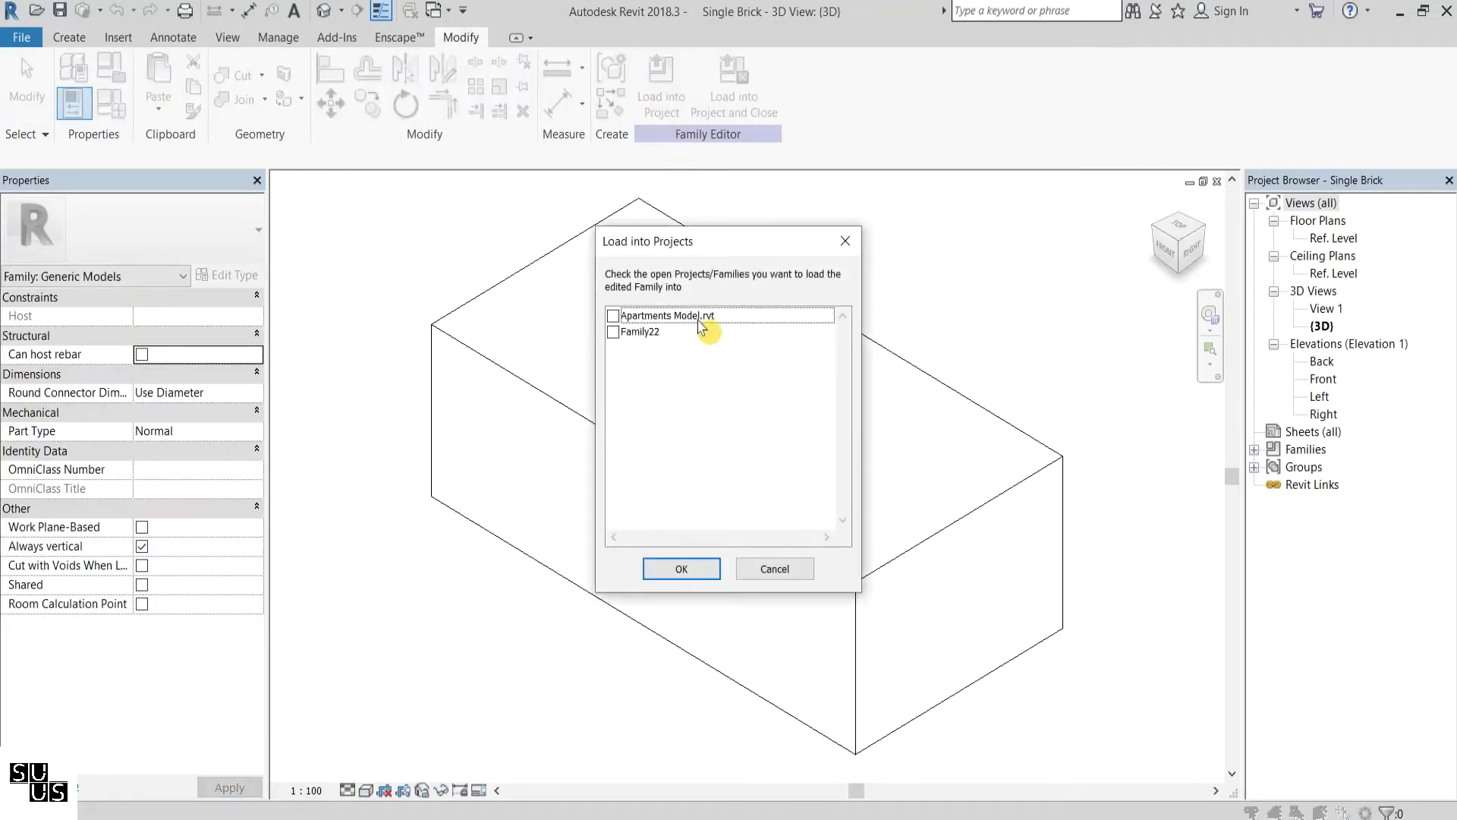
left_click(613, 332)
left_click(682, 568)
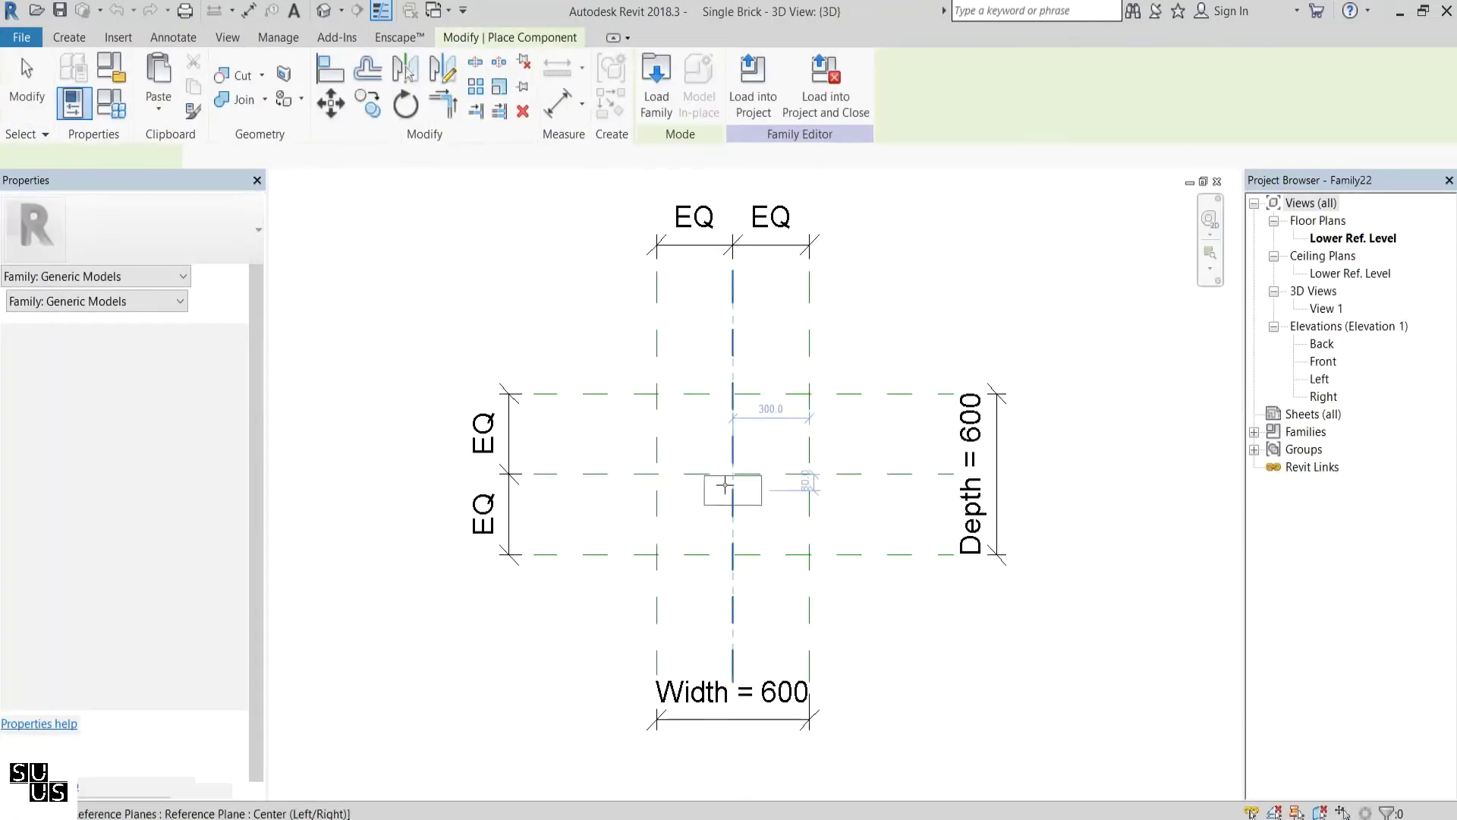
left_click(725, 469)
key("Escape")
Align and lock the brick's right edge to the Center (Left/Right) reference plane and its centreline to the Center (Front/Back) plane
key("a")
key("l")
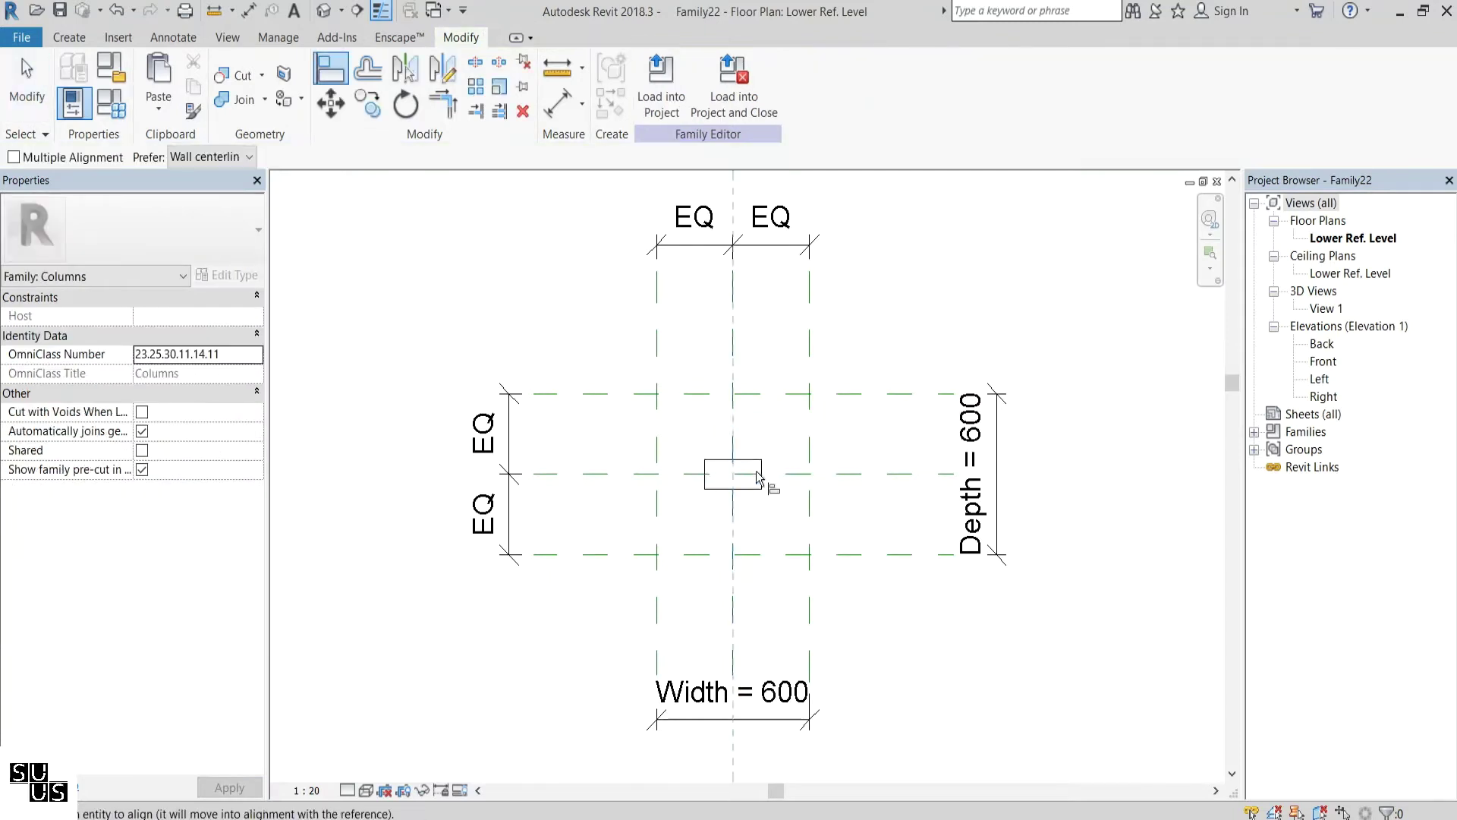
left_click(762, 478)
left_click(725, 473)
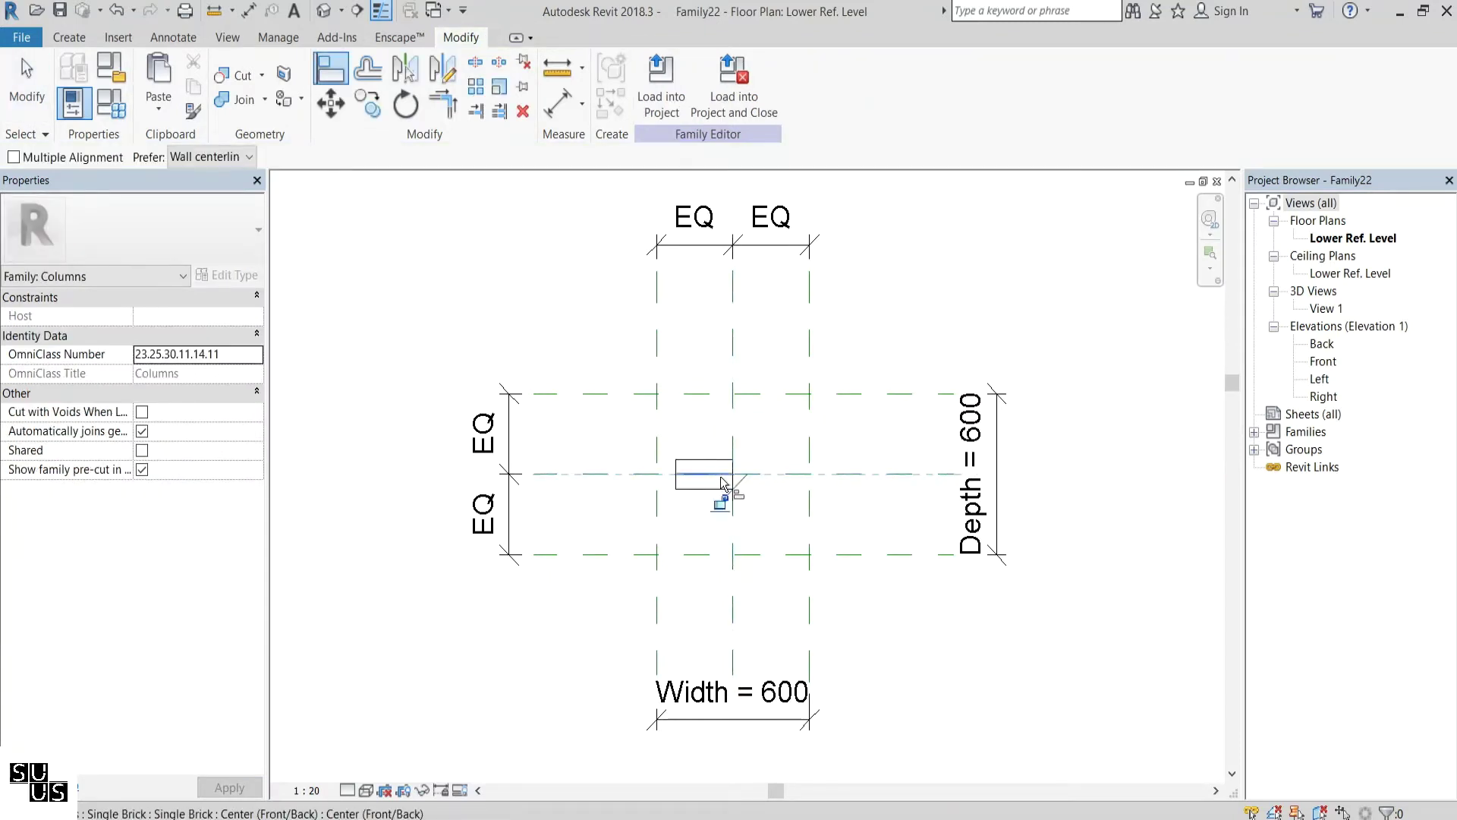
key("Escape")
key("Escape")
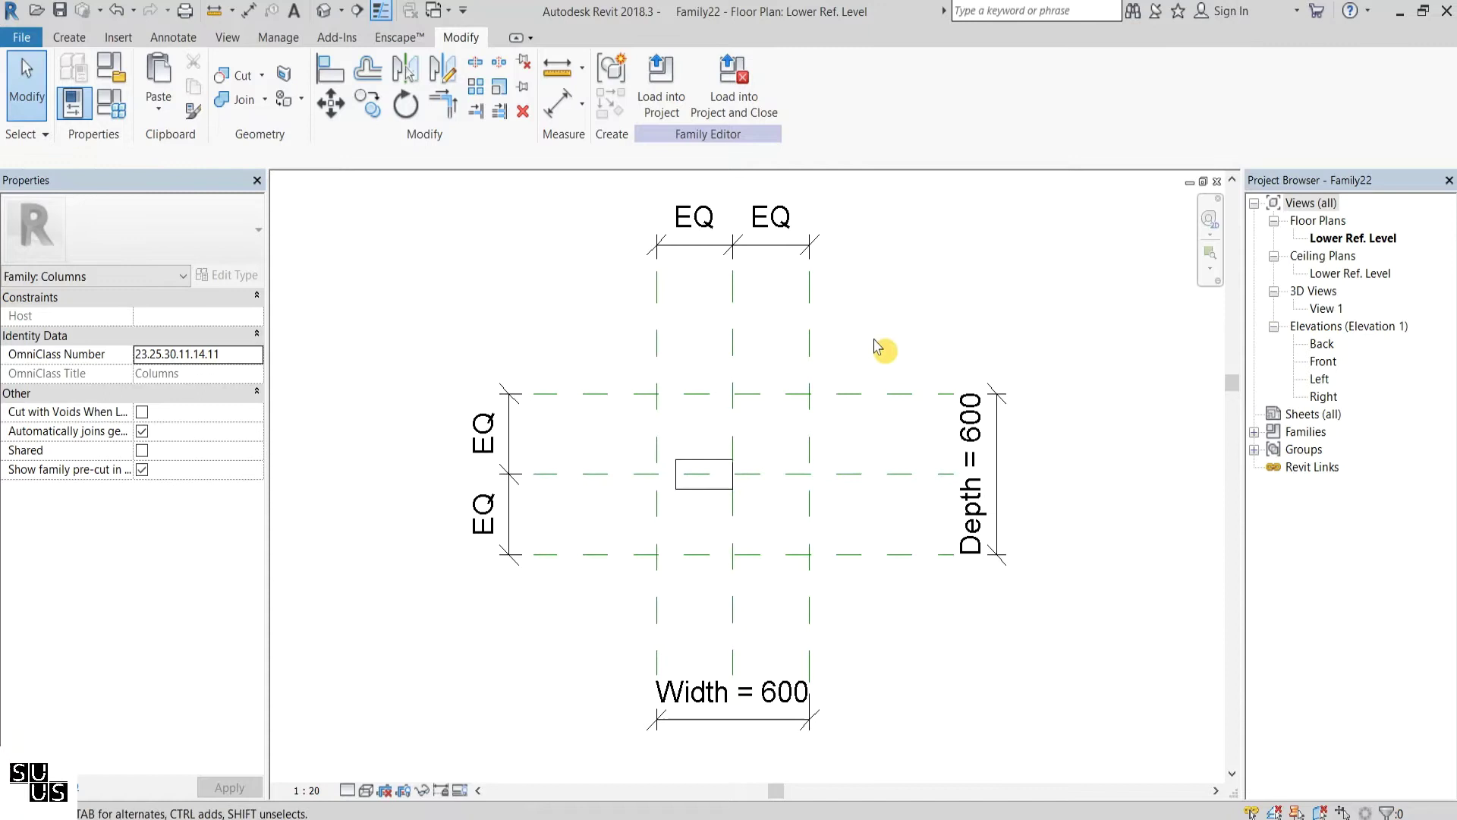
Delete the four outer reference planes together with their width, depth and EQ dimensions, keeping the two centre planes
left_click(809, 413)
left_click(645, 394, "ctrl")
left_click(793, 554, "ctrl")
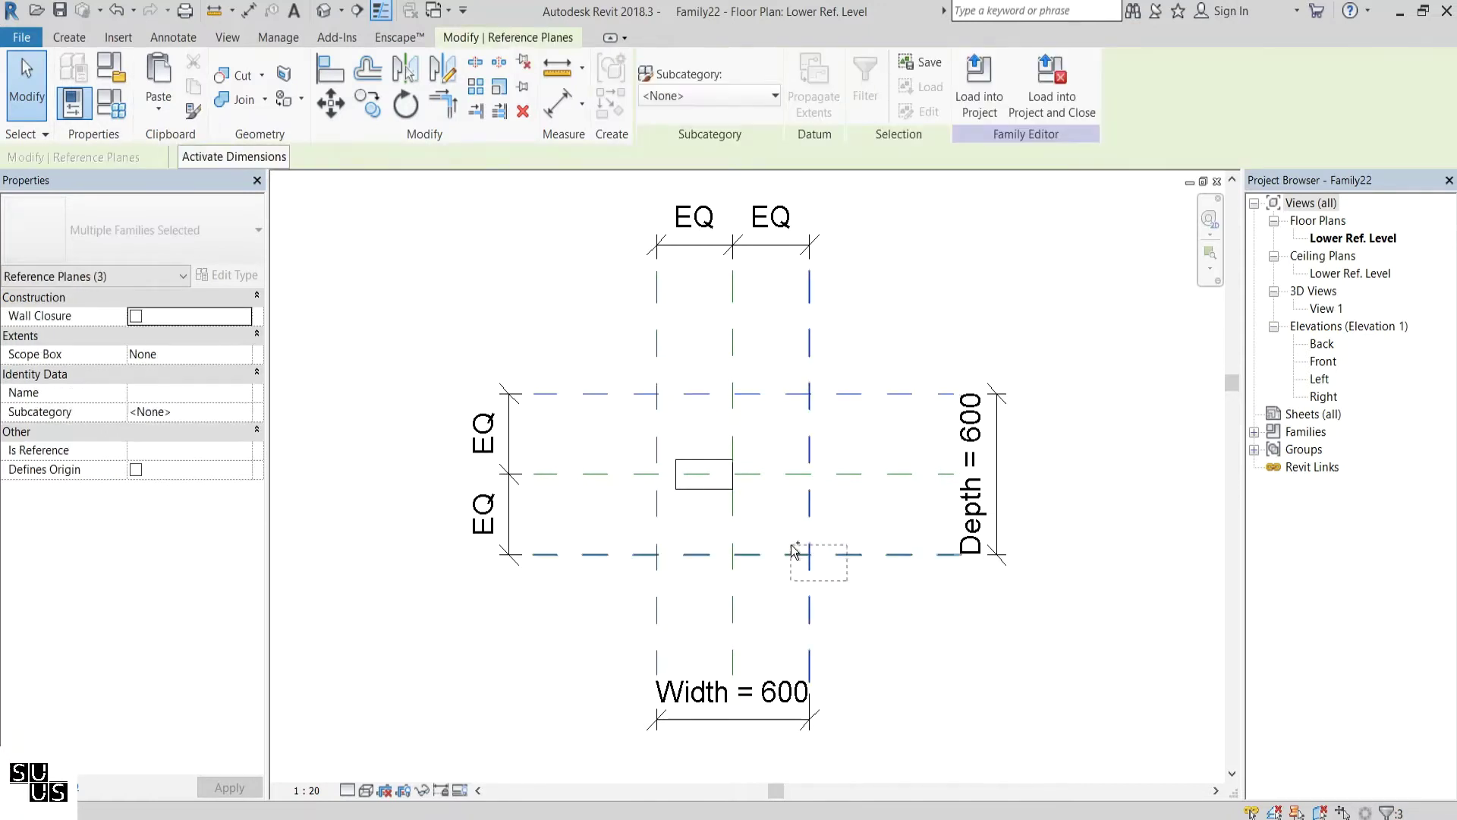
left_click(793, 552, "ctrl")
key("Delete")
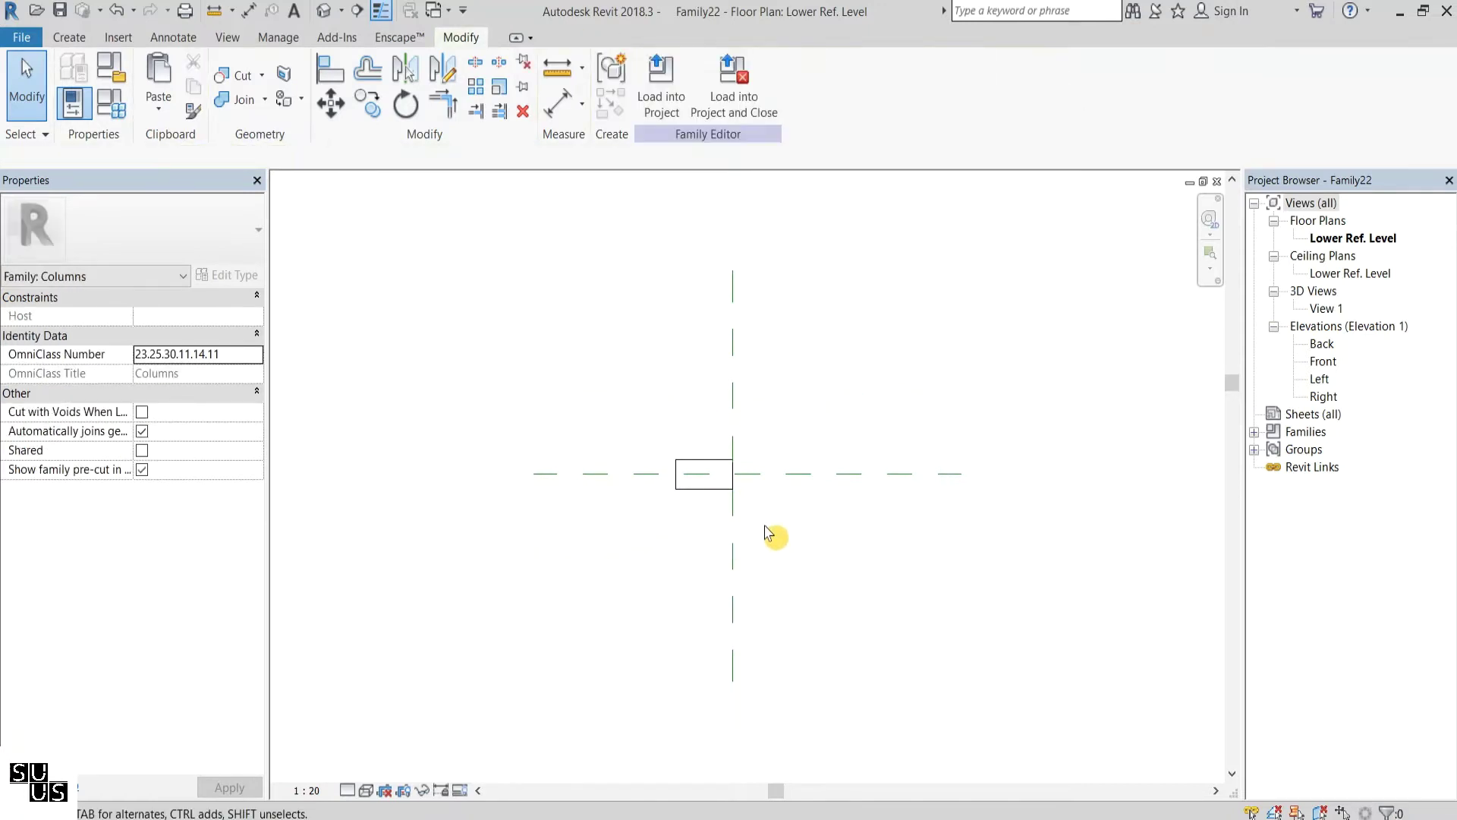
Associate the placed brick's Brick Material with a new type parameter named Brick Wall Material
left_click(687, 489)
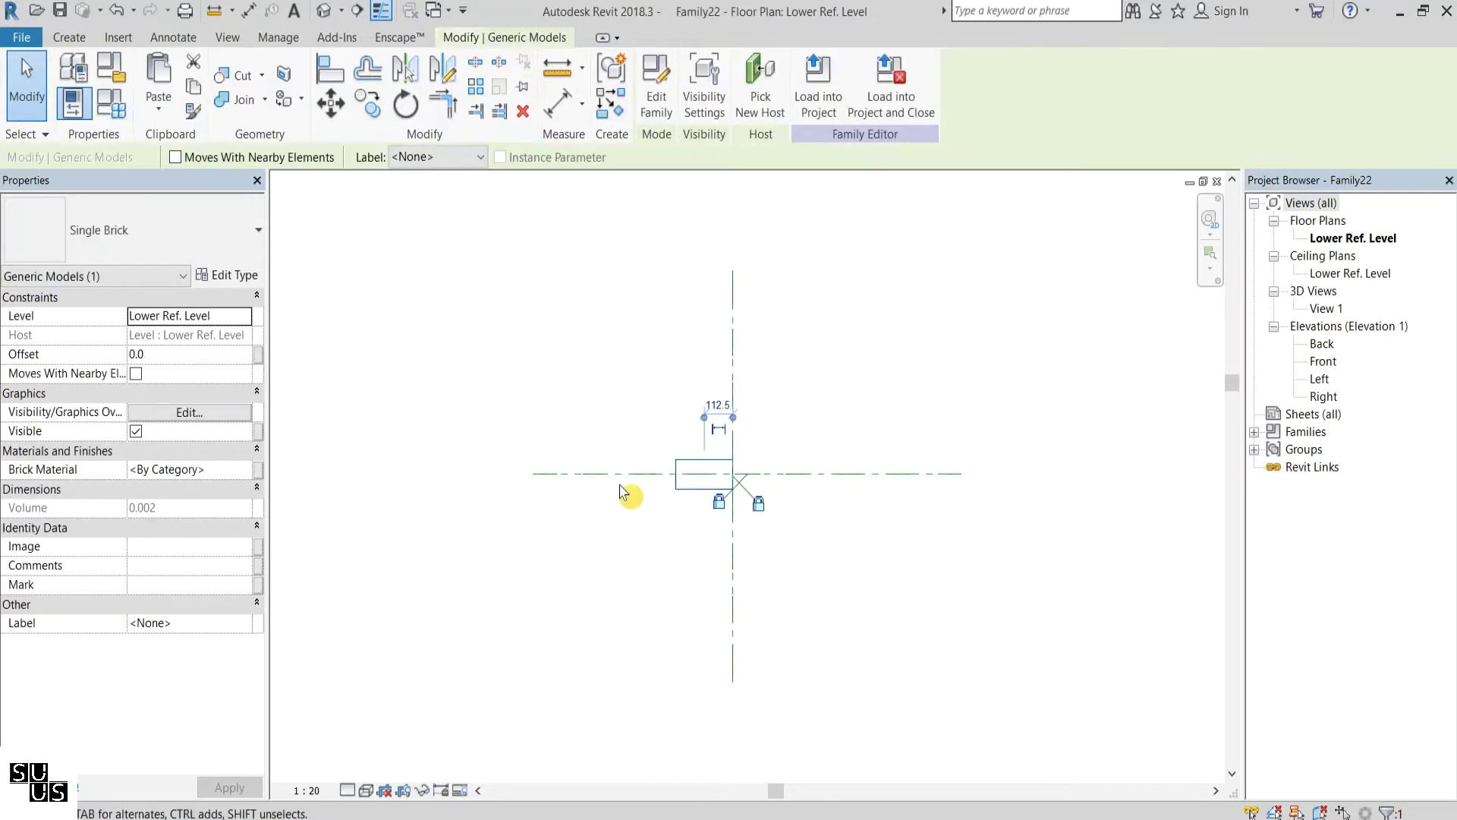
left_click(258, 470)
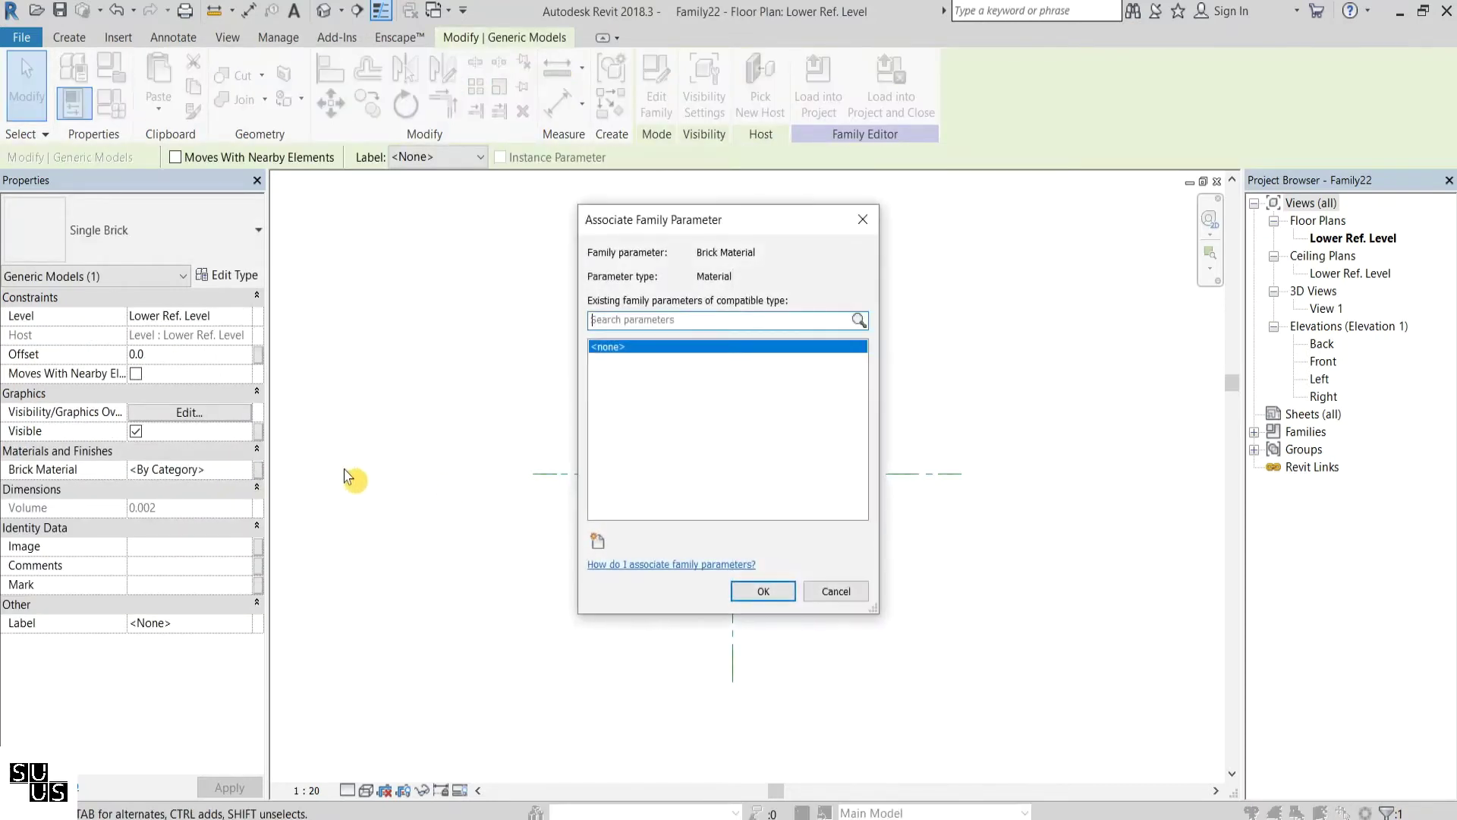
left_click(597, 540)
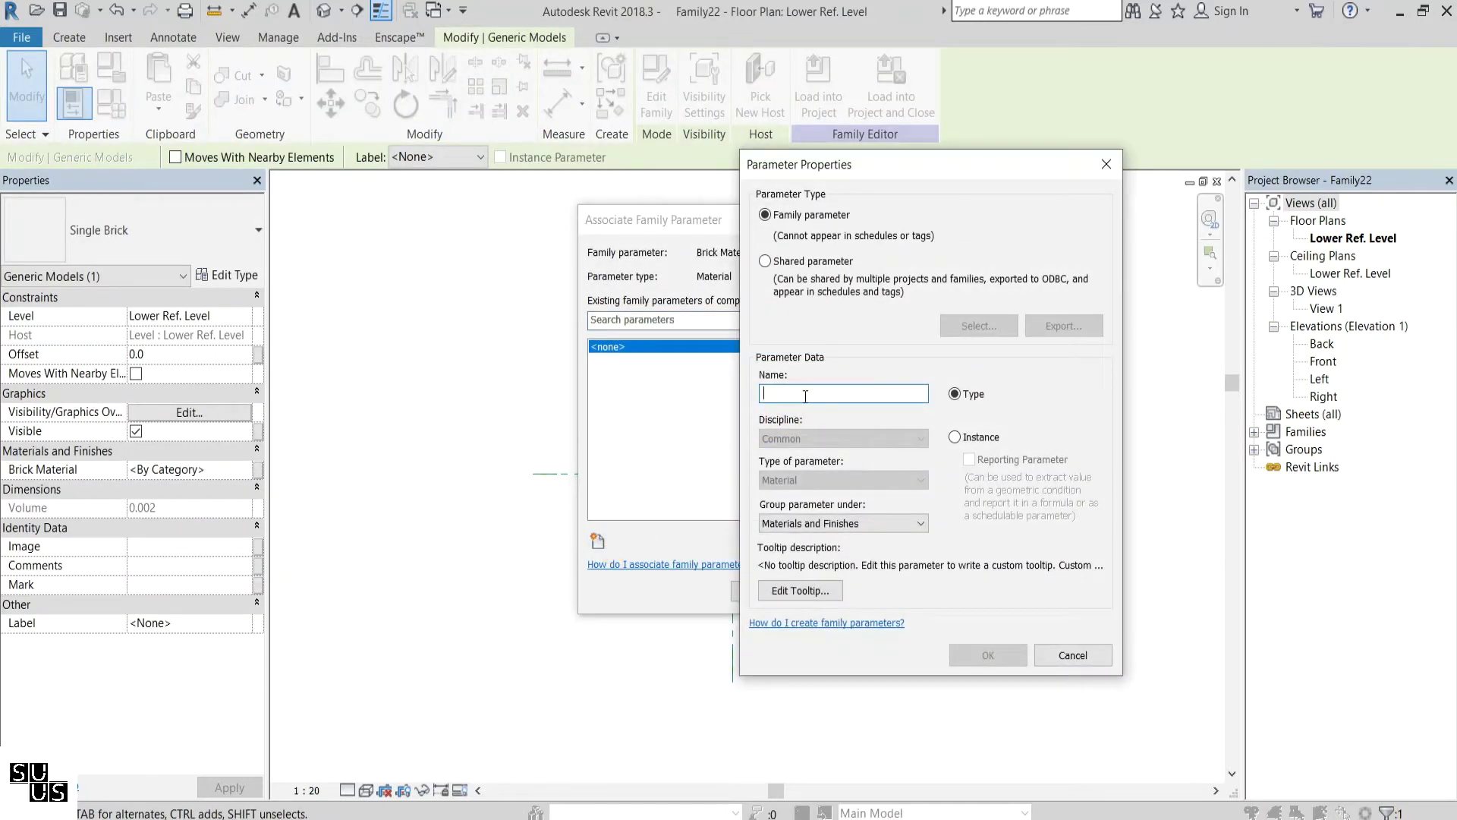
type("Brick Wall Material")
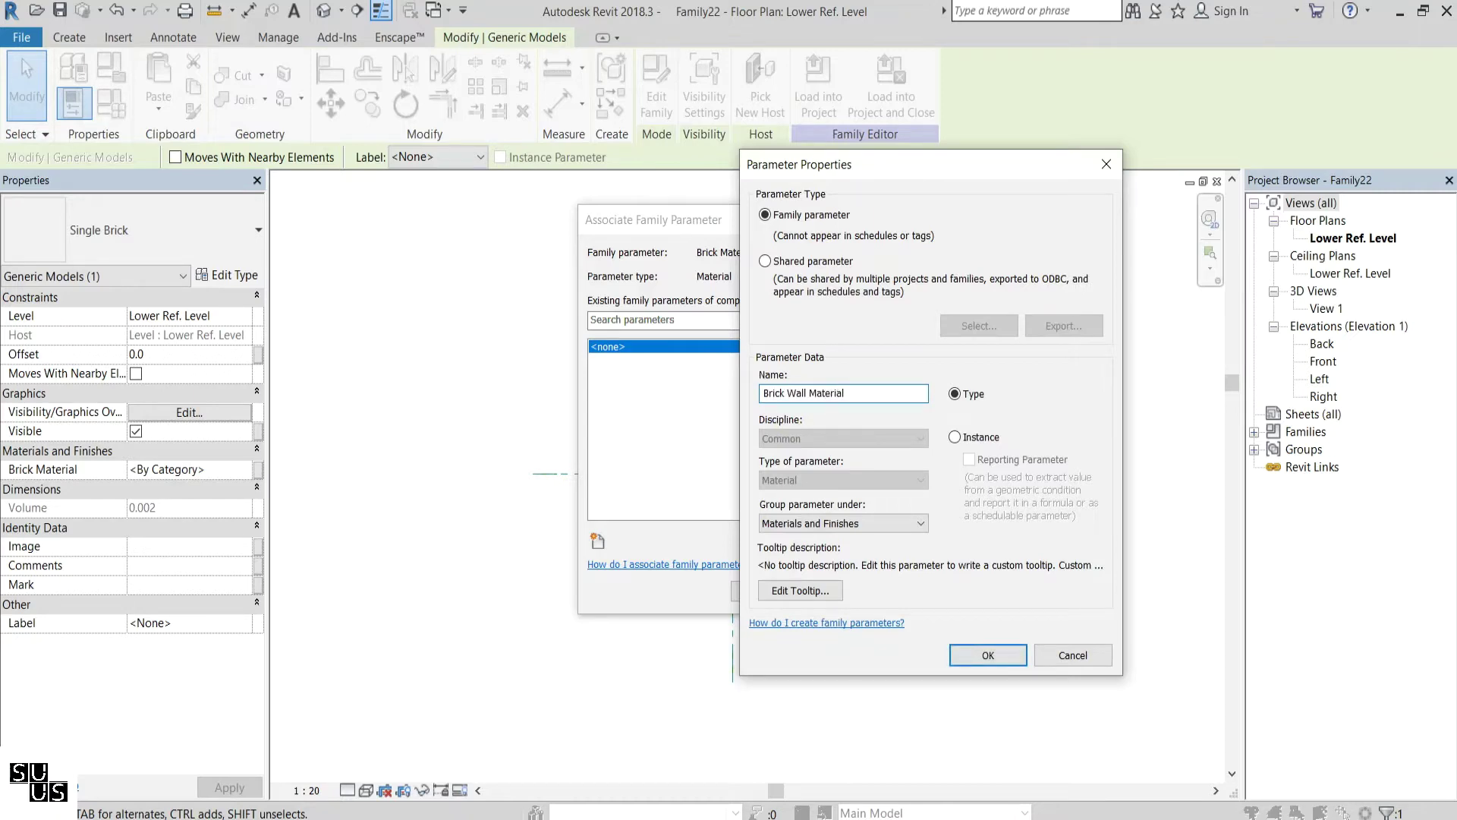
left_click(988, 655)
left_click(754, 593)
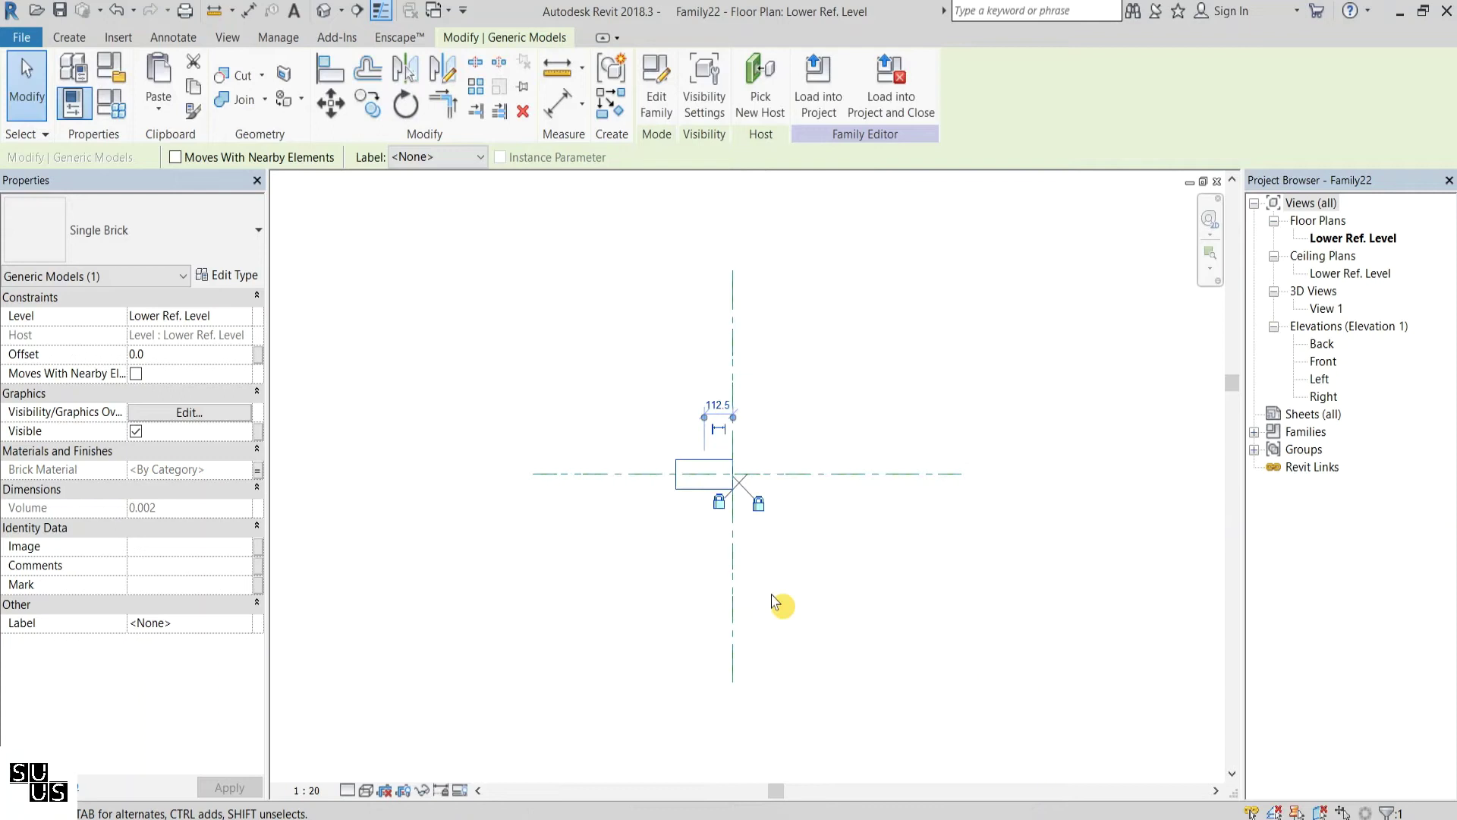
Turn off automatic geometry joining in the column family's properties
left_click(775, 602)
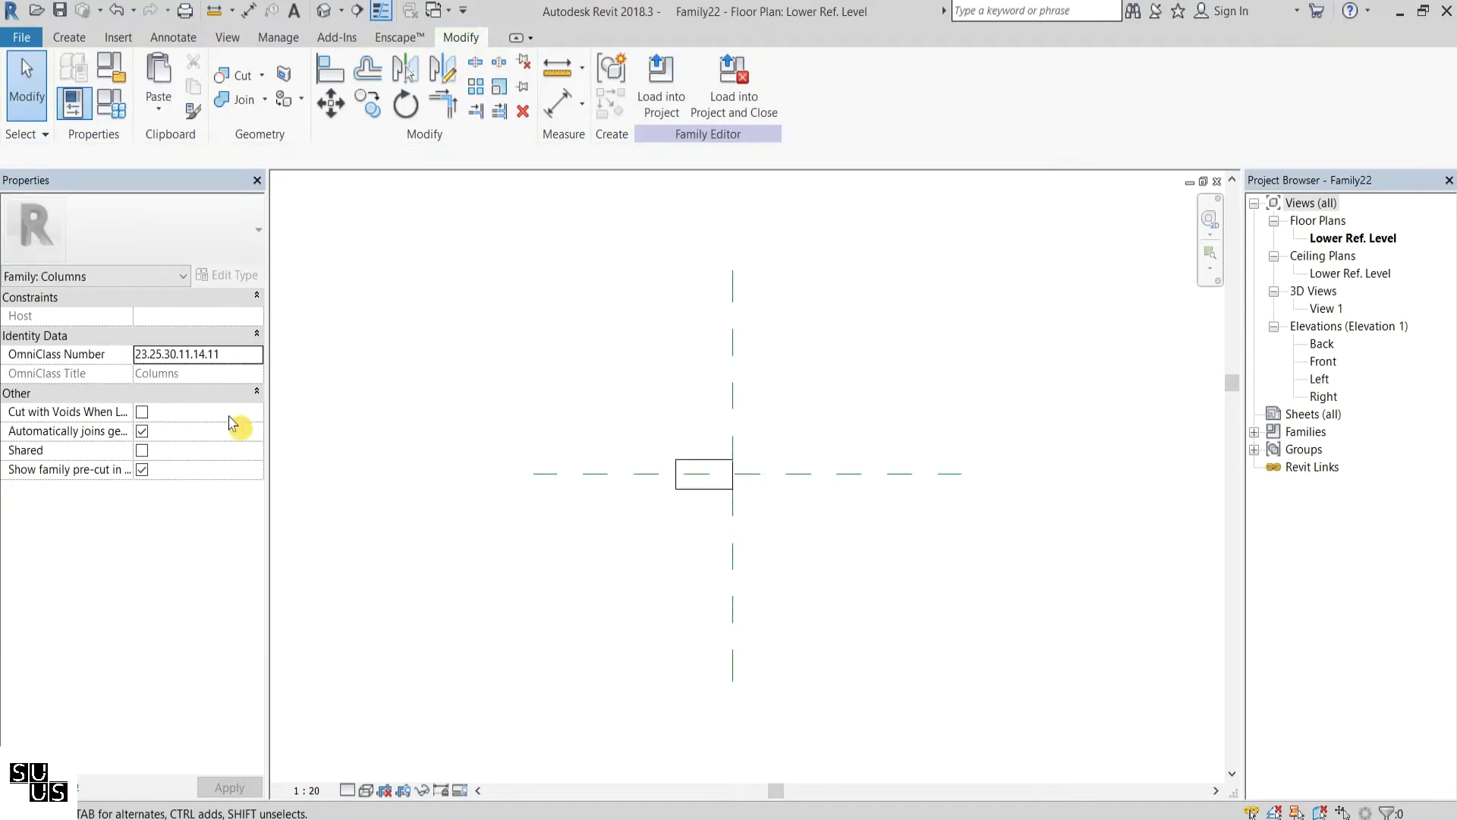
left_click(142, 431)
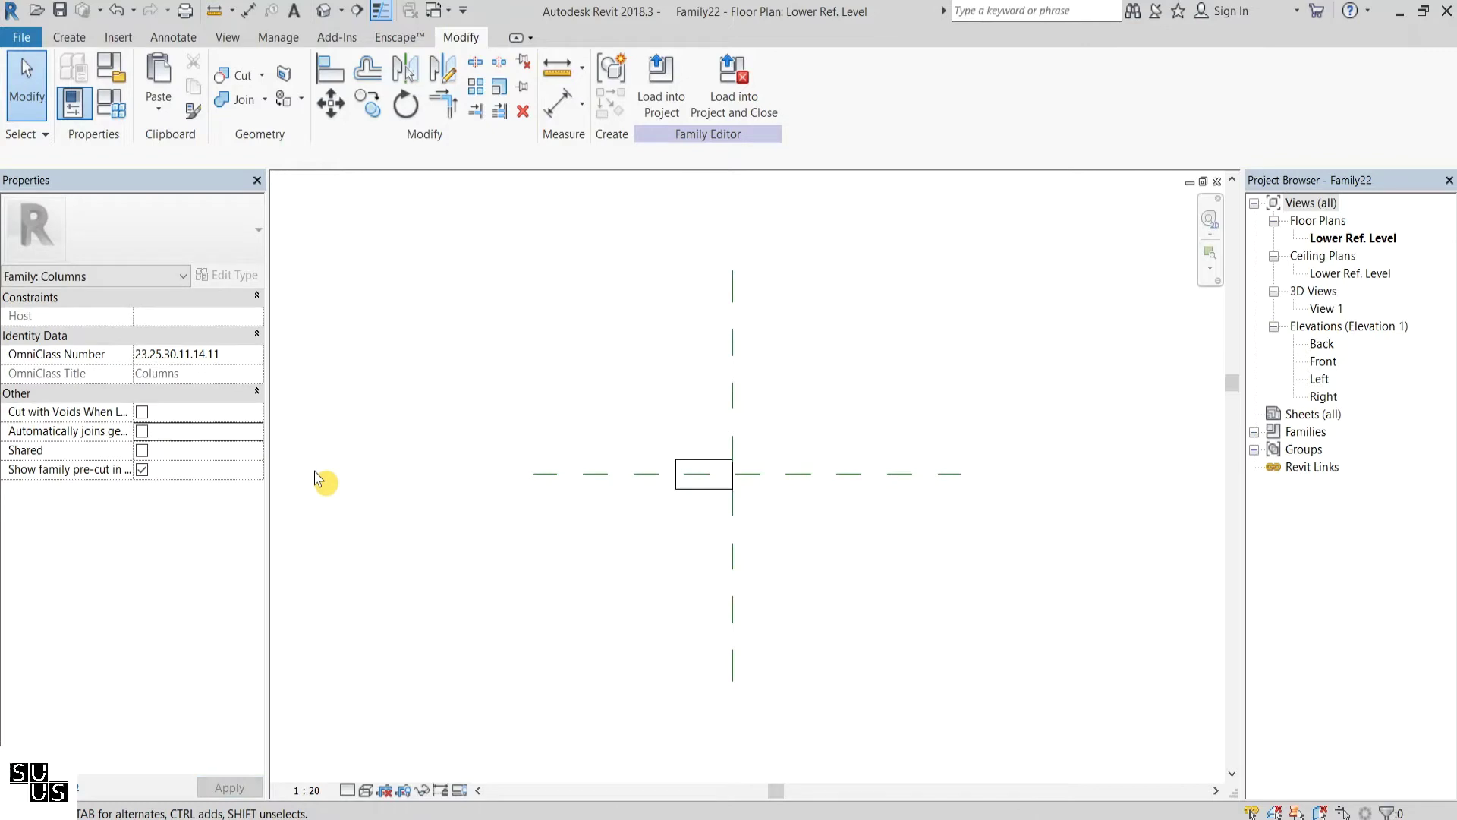
Array the brick linearly to the left into a grouped row of three bricks with gaps between them
left_click(705, 485)
left_click(476, 86)
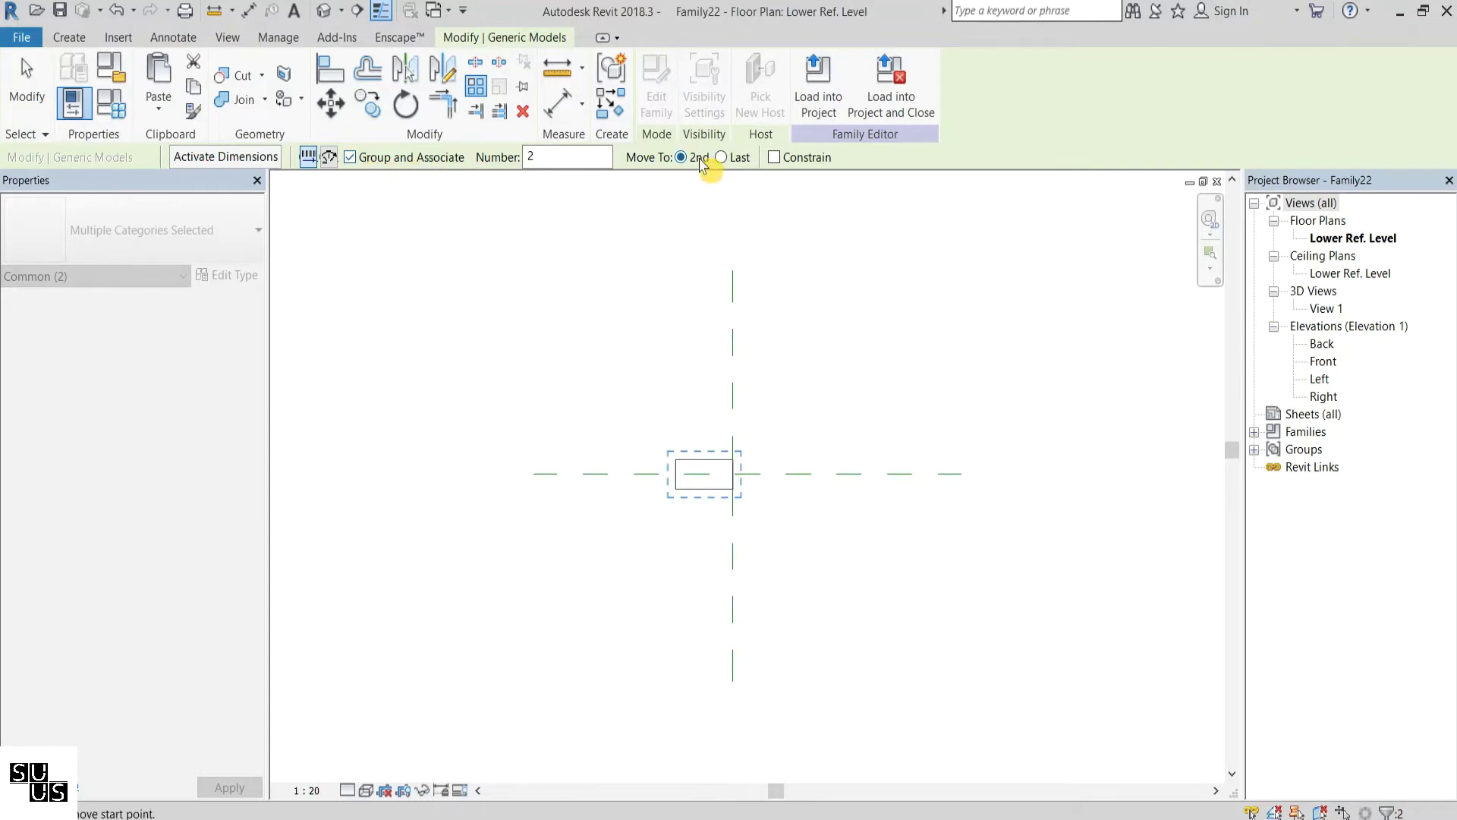
left_click(728, 407)
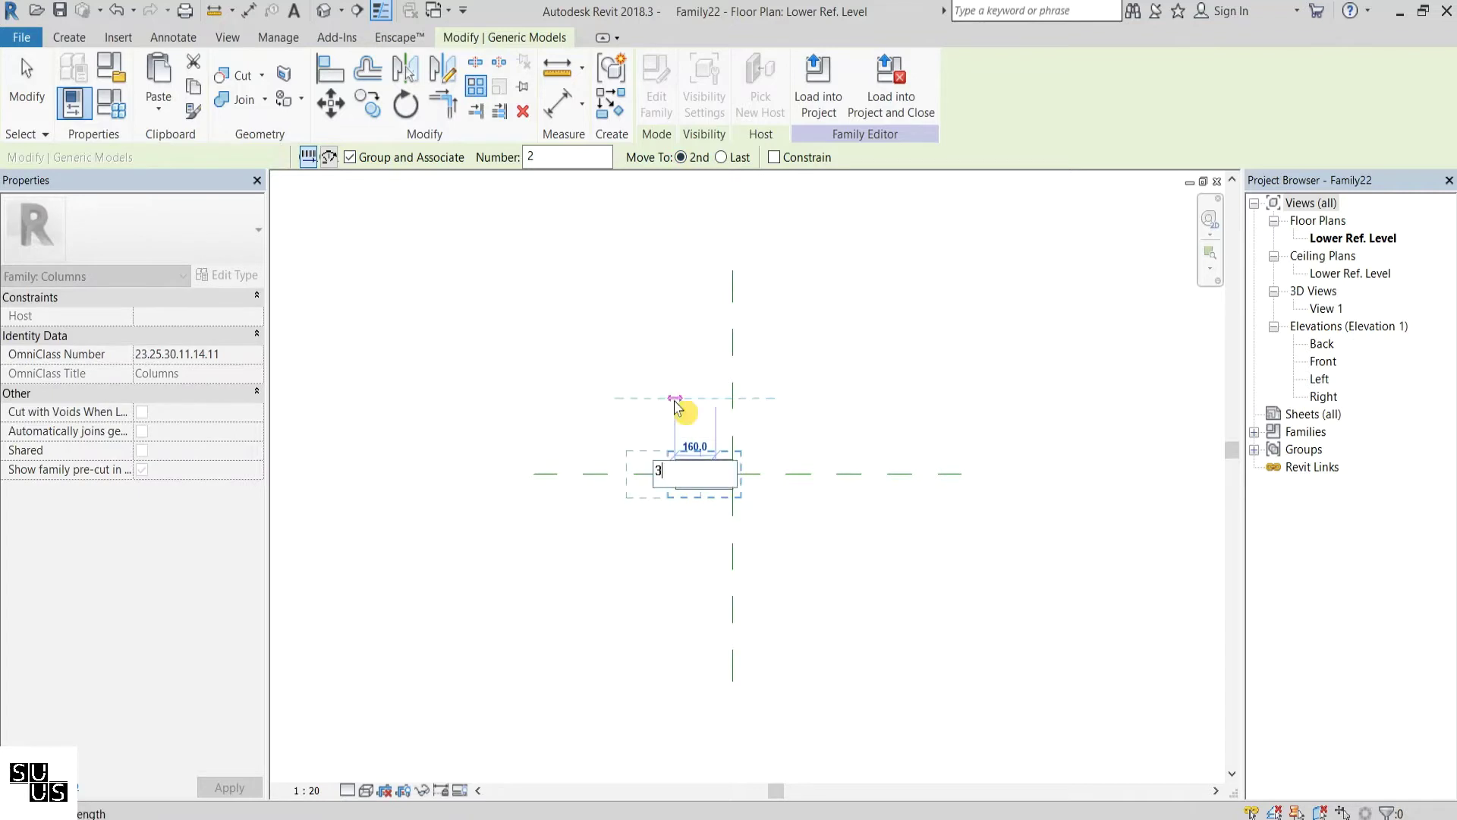
left_click(678, 408)
type("3")
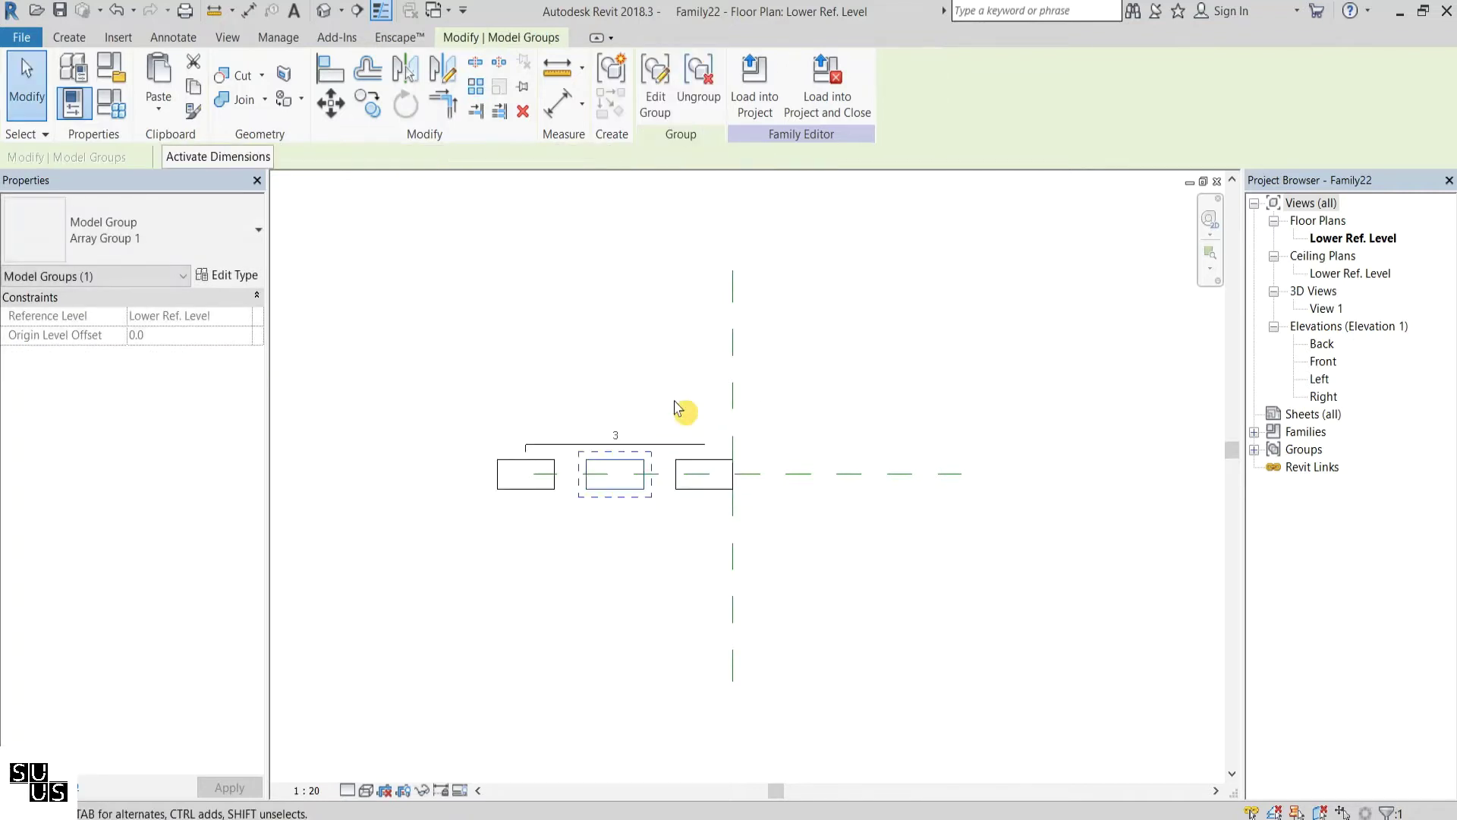
left_click(680, 408)
Draw a vertical reference plane just left of the leftmost brick, as long as the Center (Left/Right) plane
left_click(734, 394)
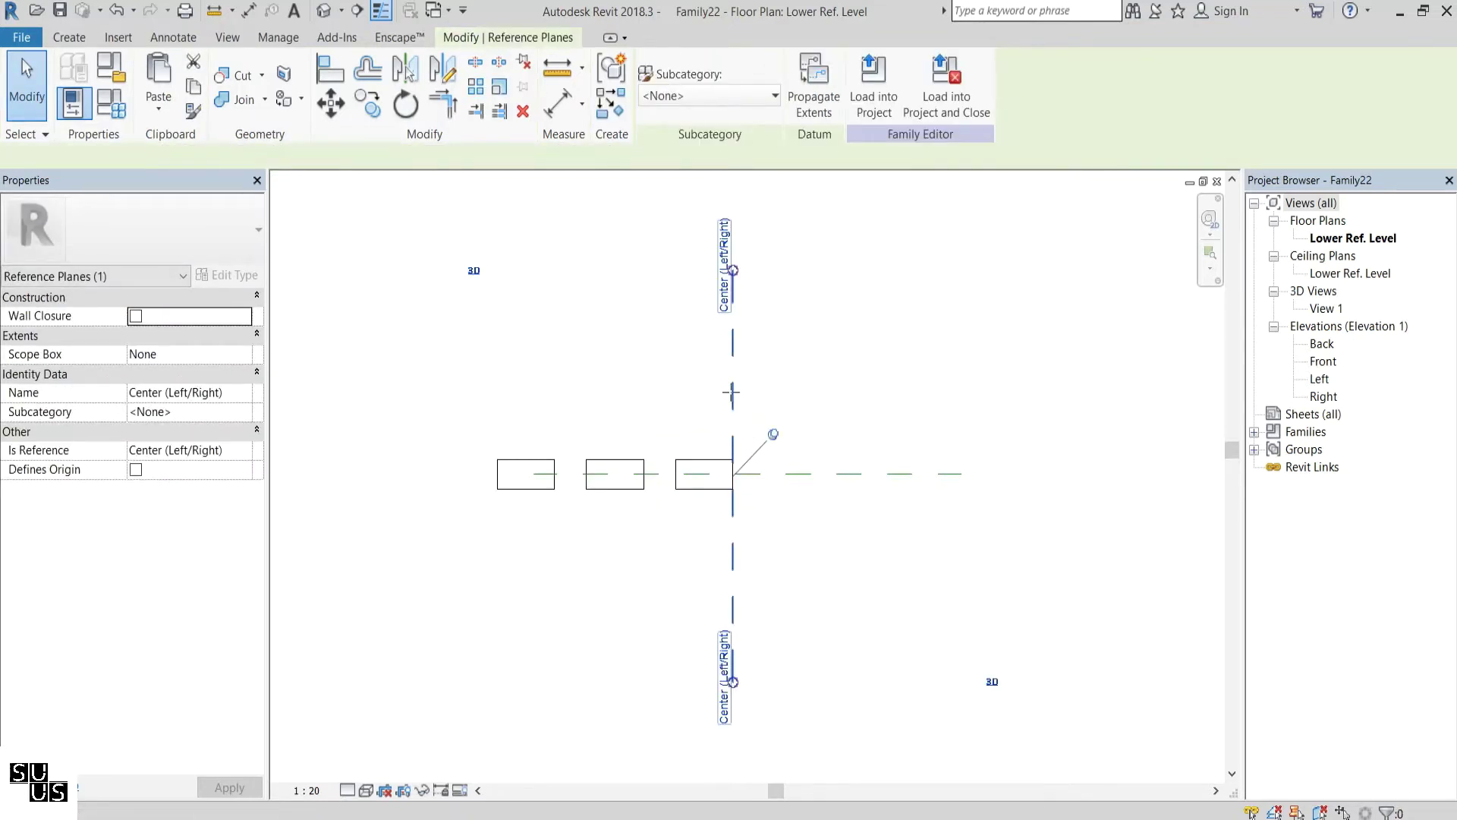
key("r")
key("p")
left_click(493, 681)
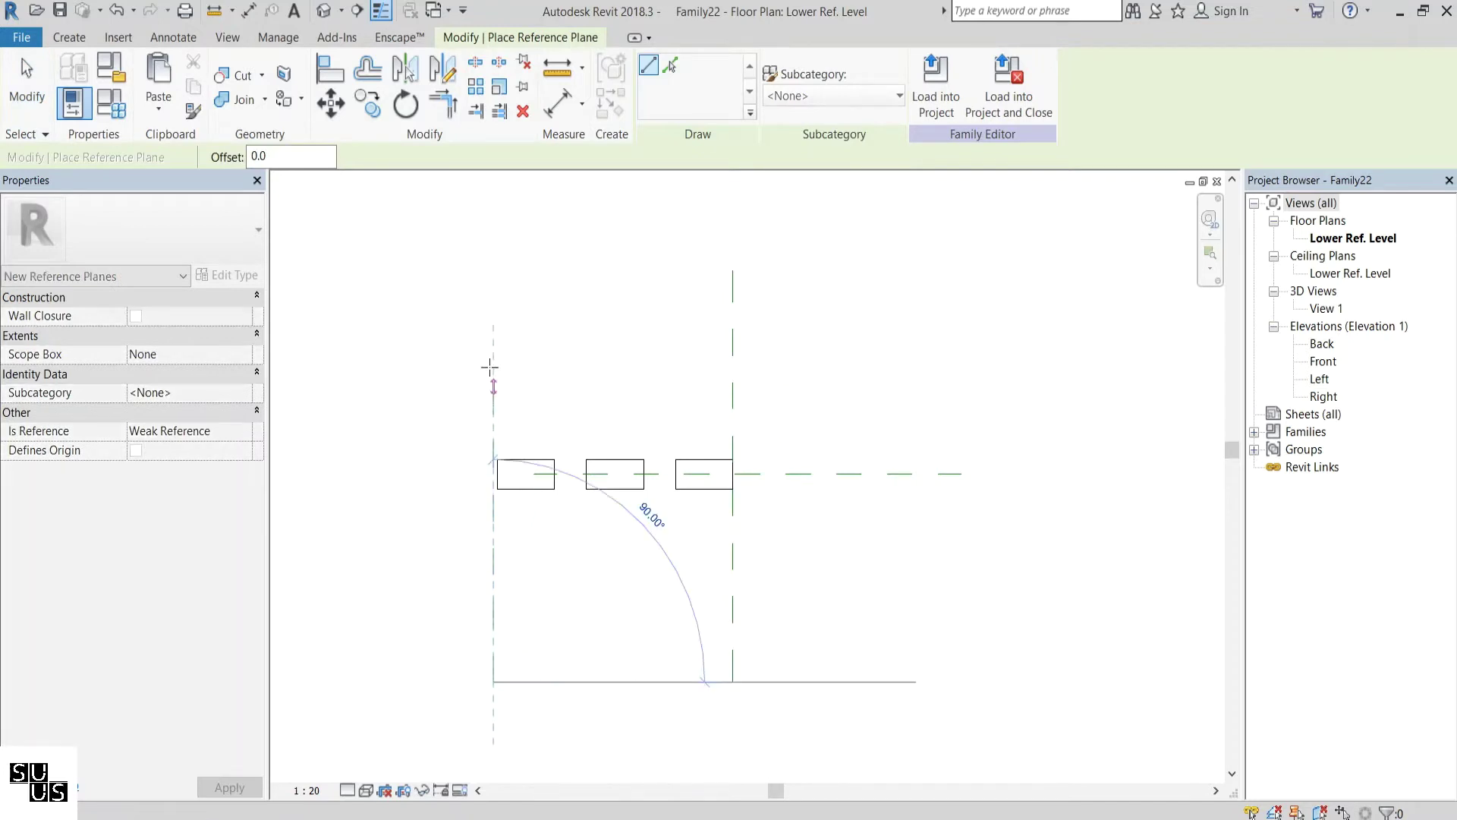
left_click(493, 269)
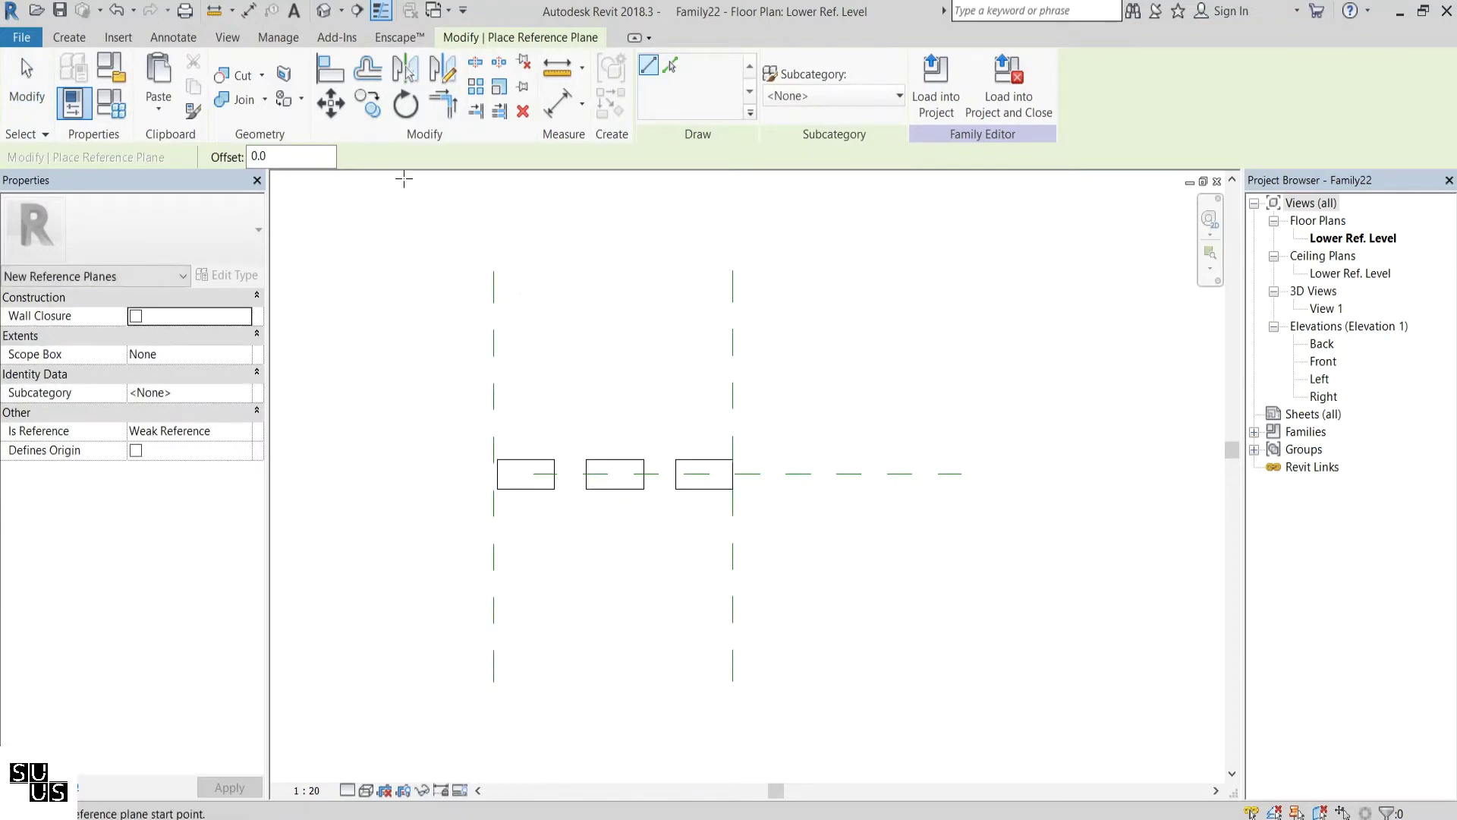
Add an aligned dimension between the Center (Left/Right) plane and the new left reference plane, above the bricks
left_click(249, 11)
left_click(732, 366)
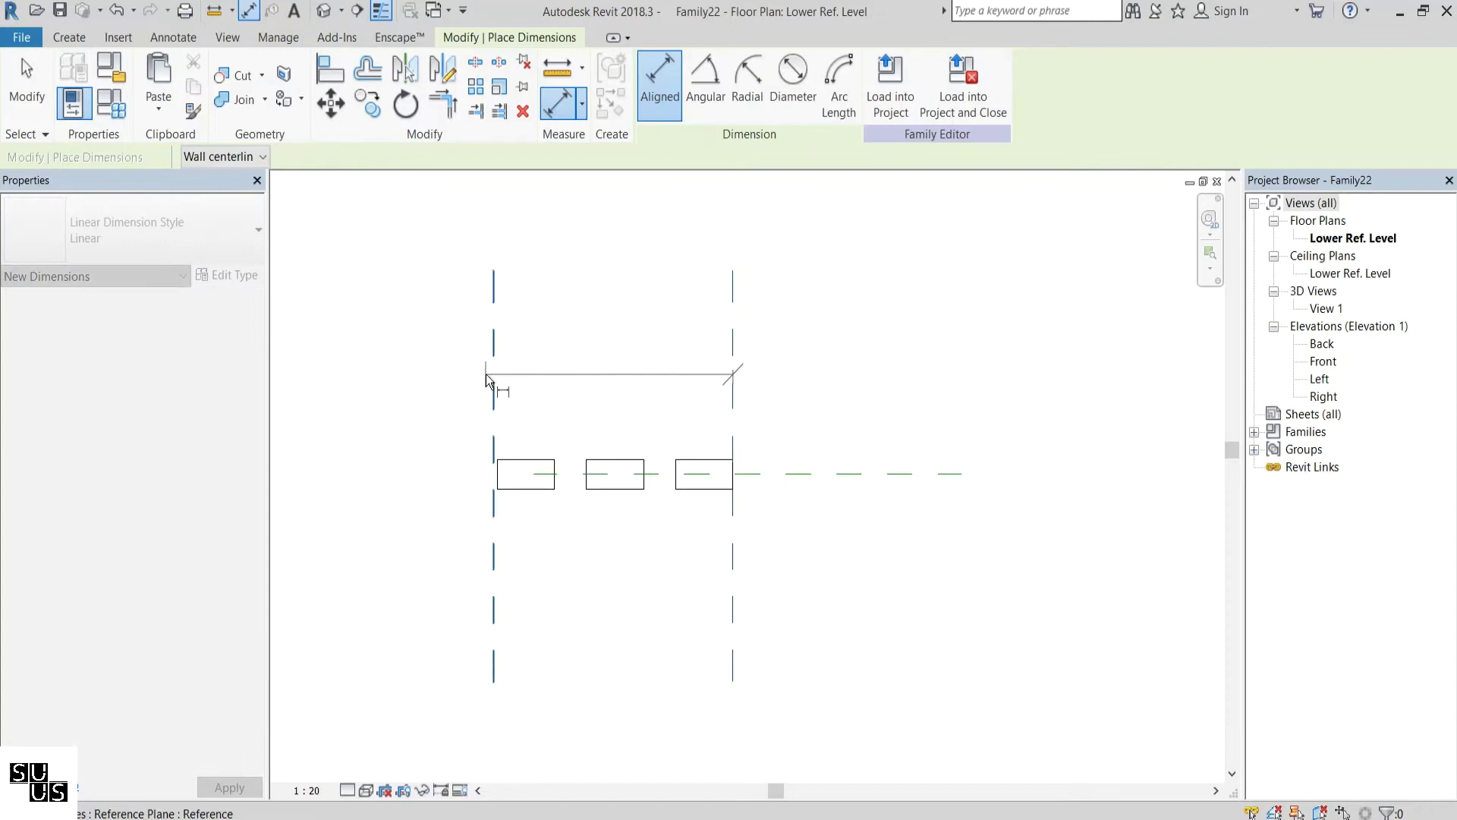
left_click(486, 375)
left_click(687, 383)
key("Escape")
key("Escape")
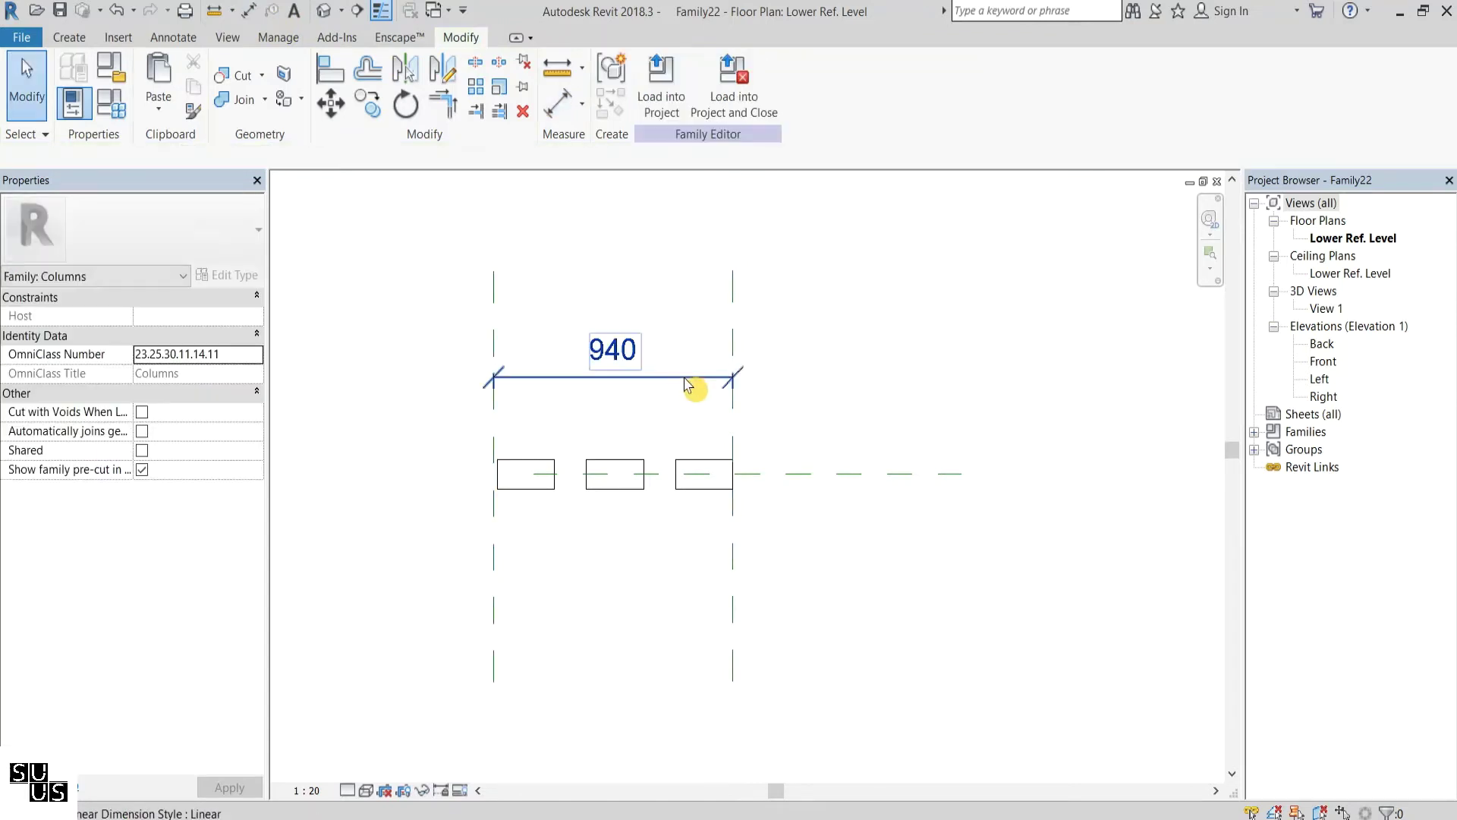
Label the overall dimension with a new instance parameter named Wall Width
left_click(687, 383)
left_click(839, 82)
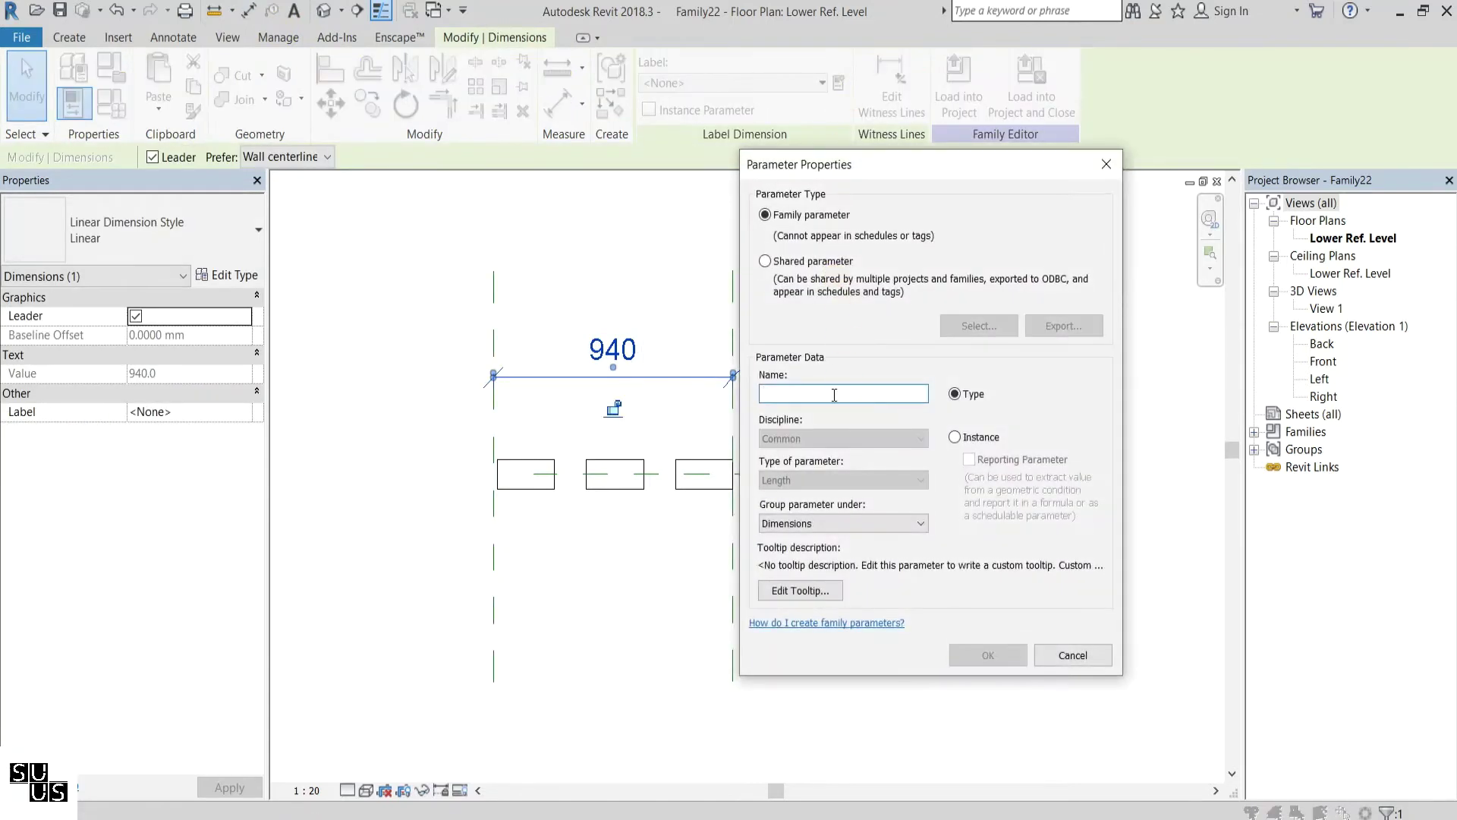
type("Wall Width")
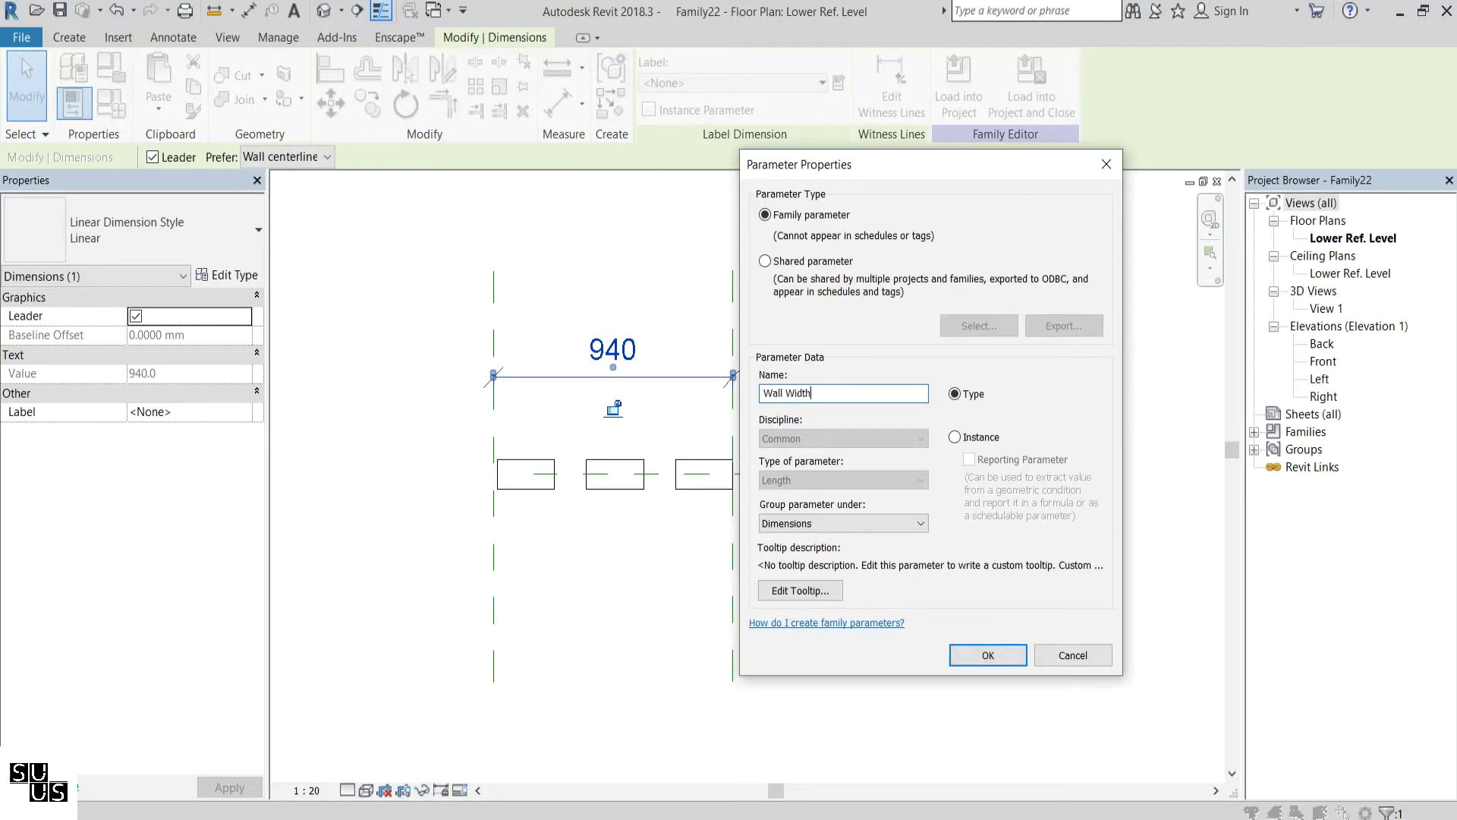
left_click(955, 438)
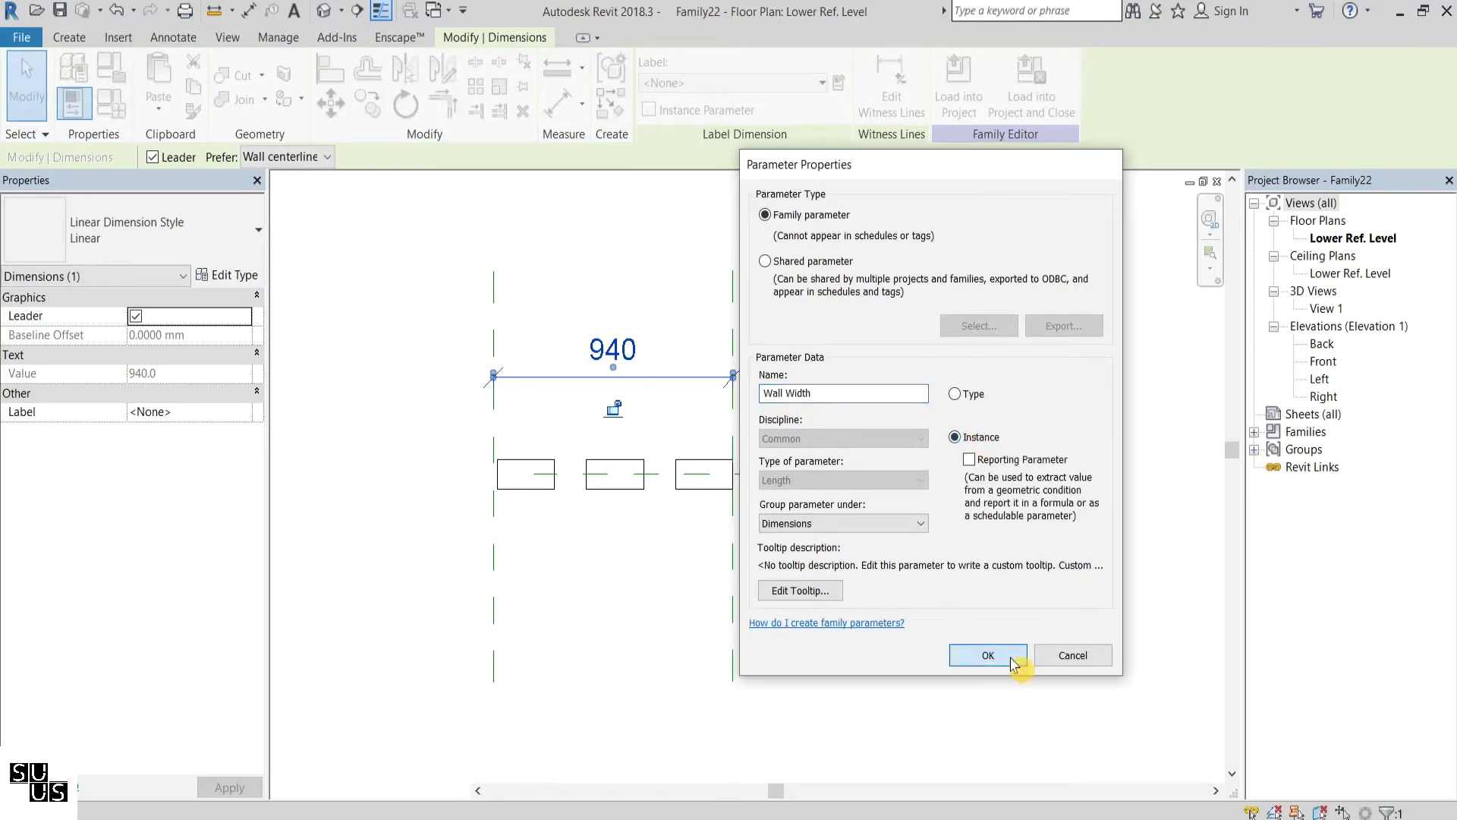
left_click(1012, 658)
left_click(1015, 666)
Label the brick array's count with a new instance parameter named 1st Row
left_click(683, 475)
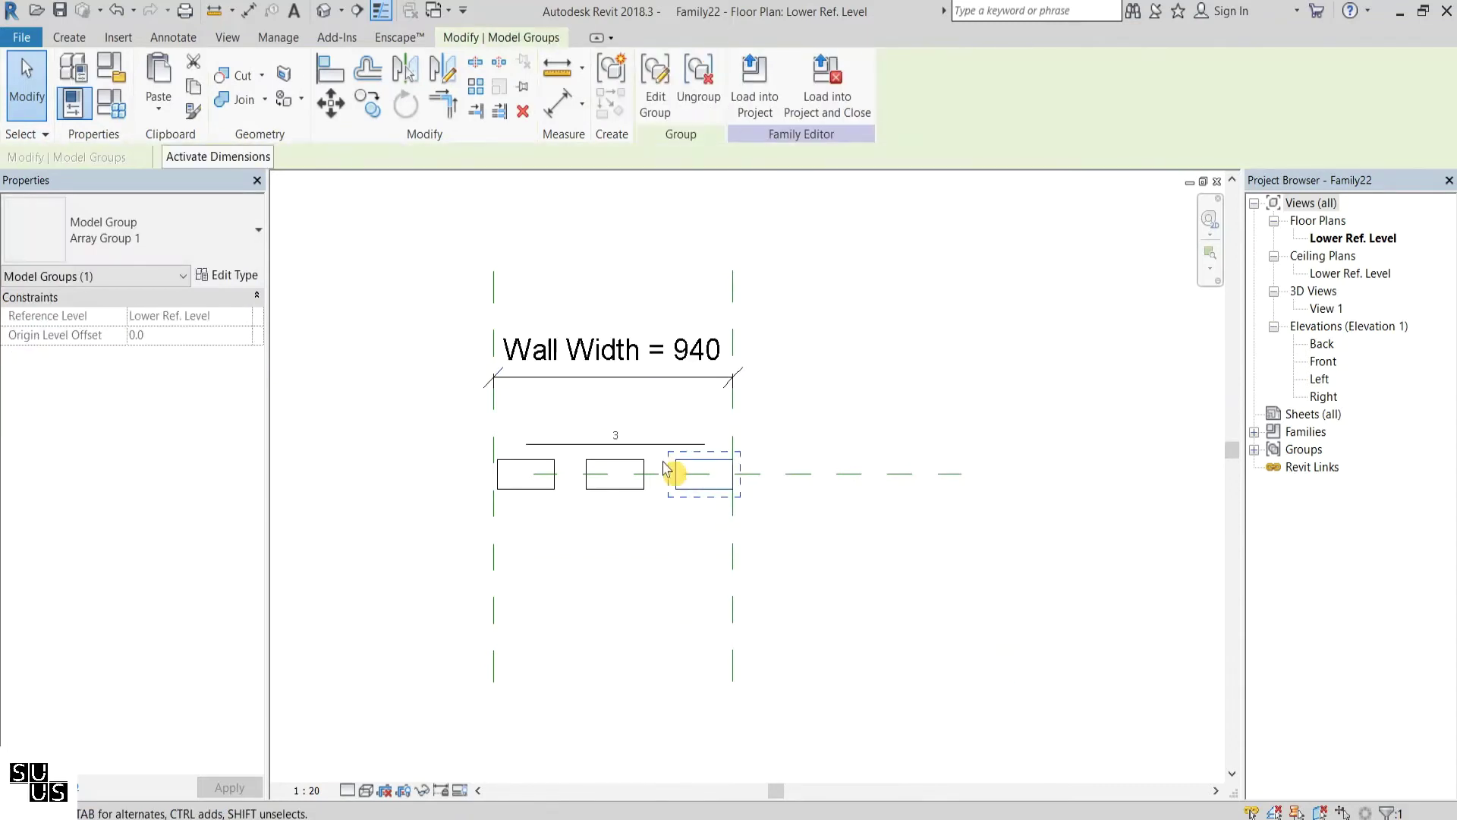
left_click(660, 445)
left_click(325, 156)
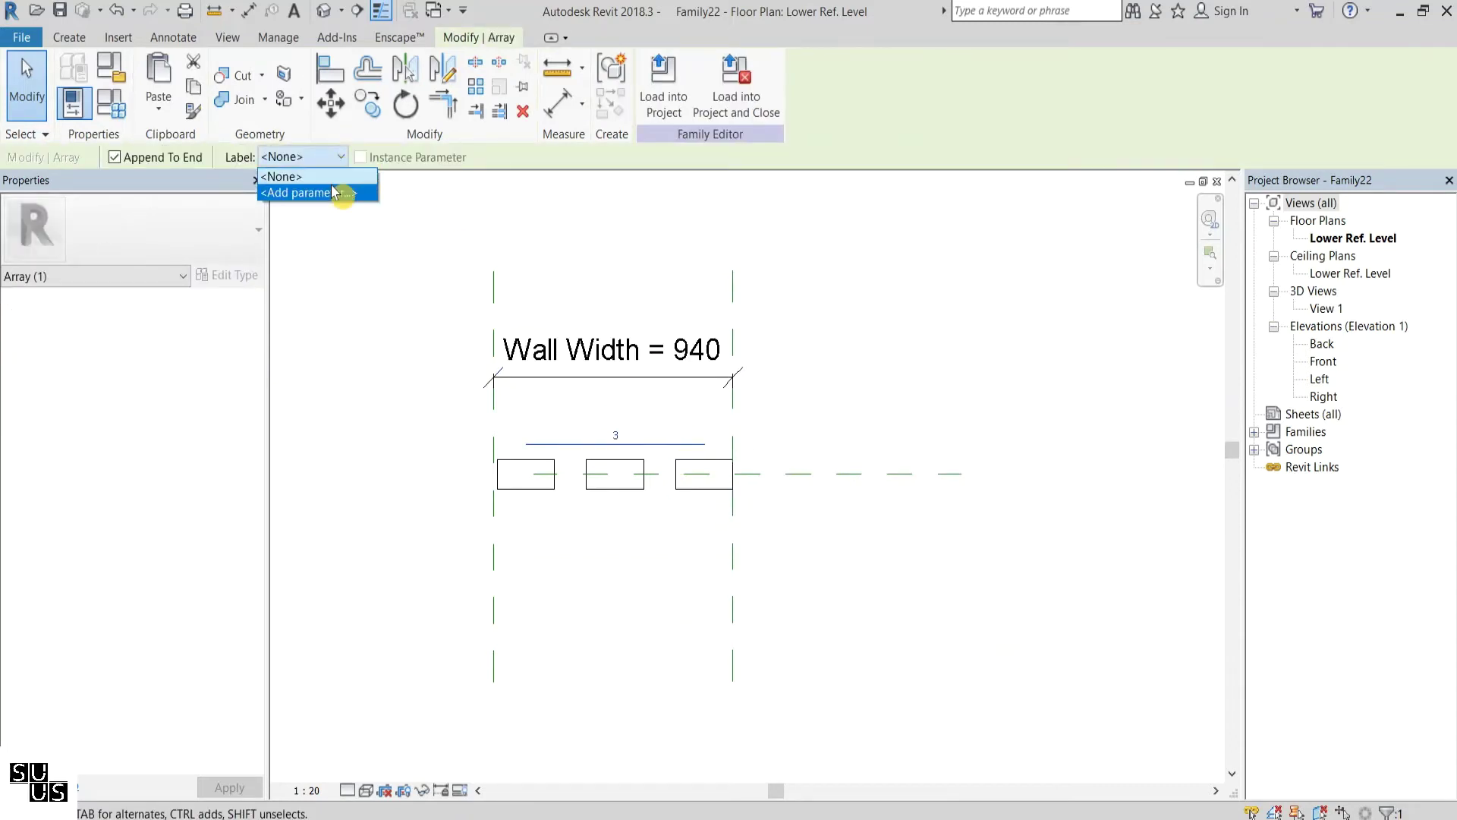
left_click(331, 185)
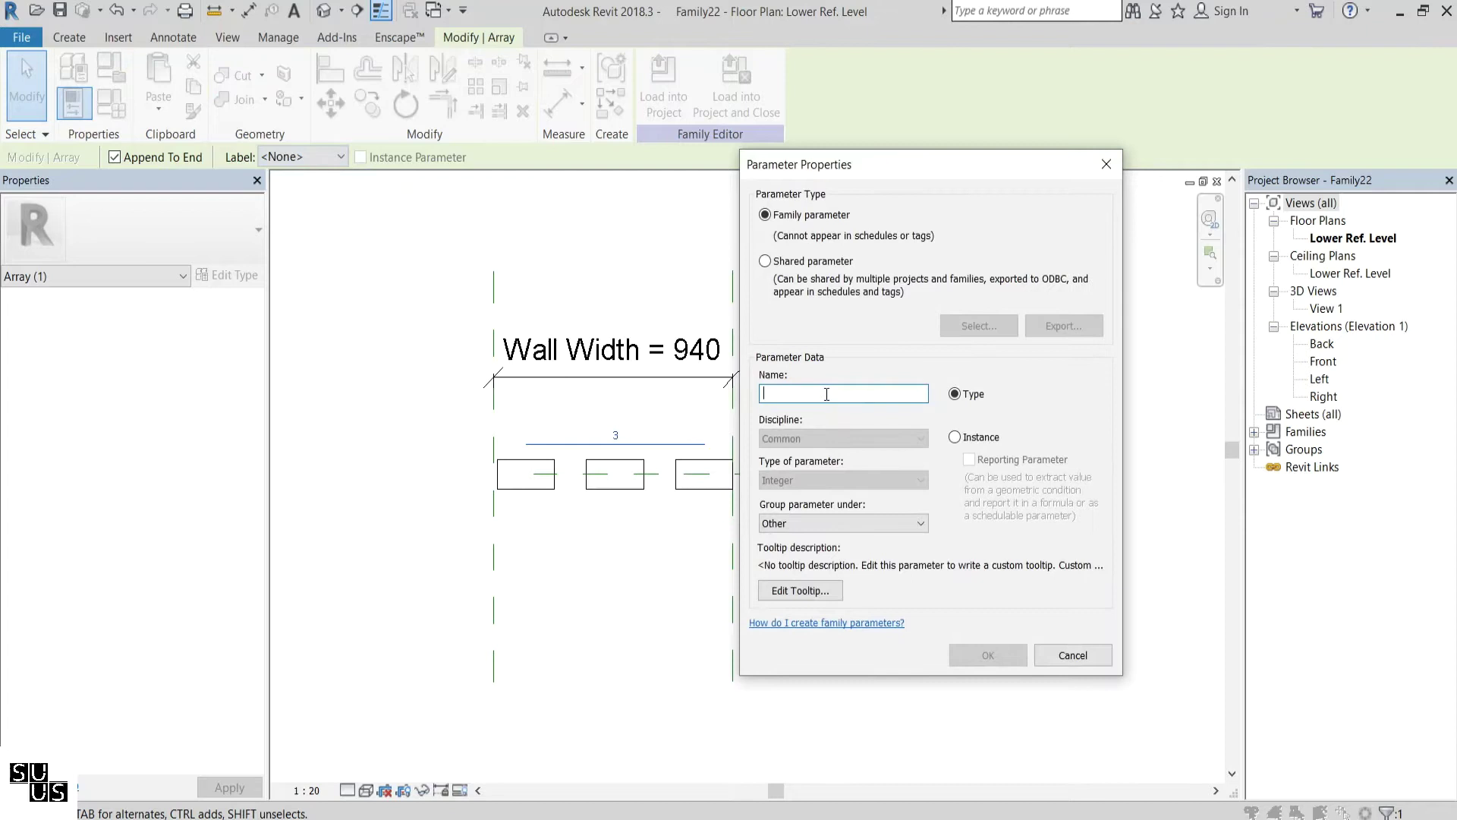
type("1st Row")
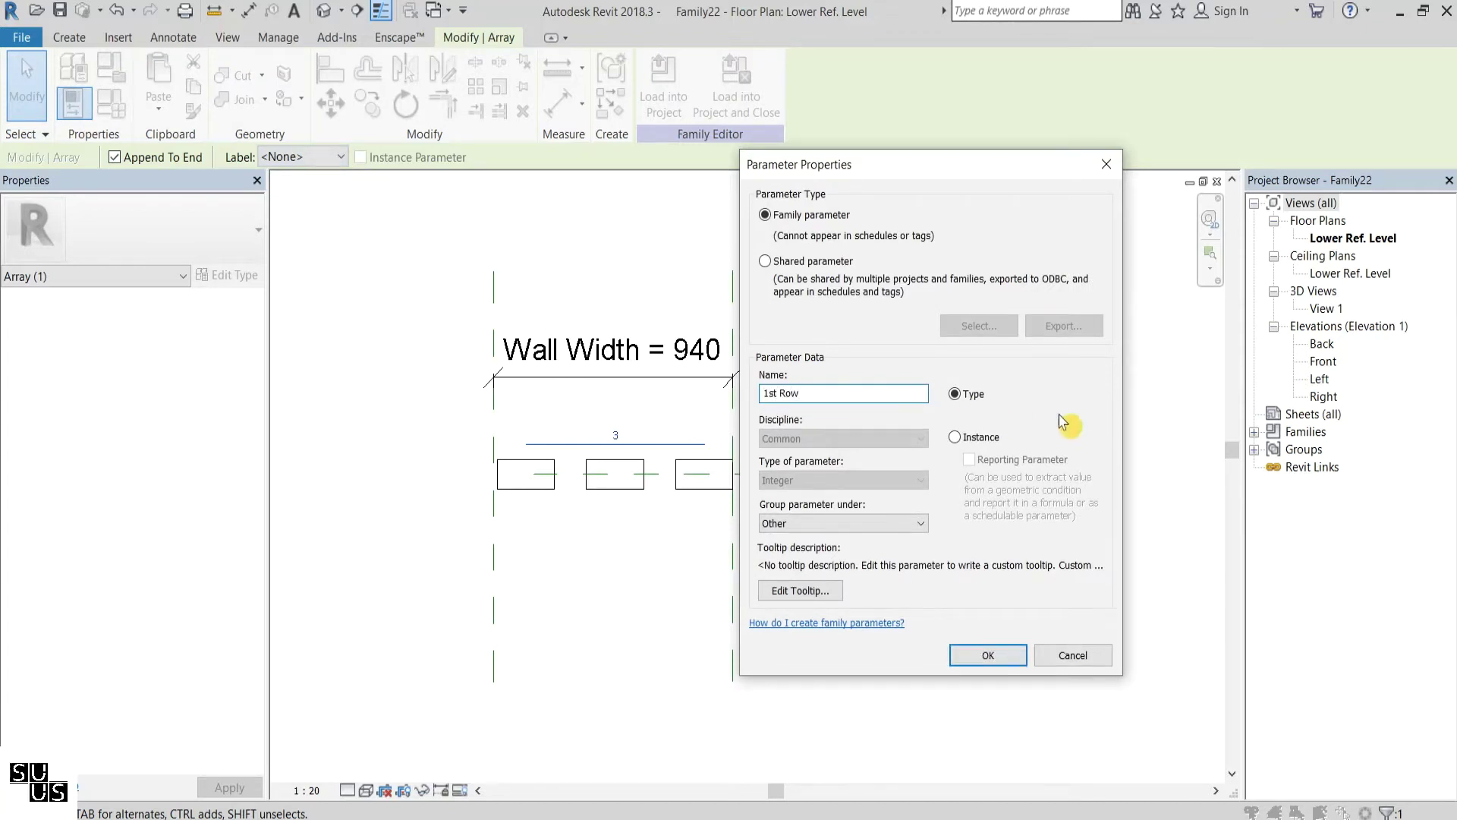
left_click(987, 438)
left_click(997, 654)
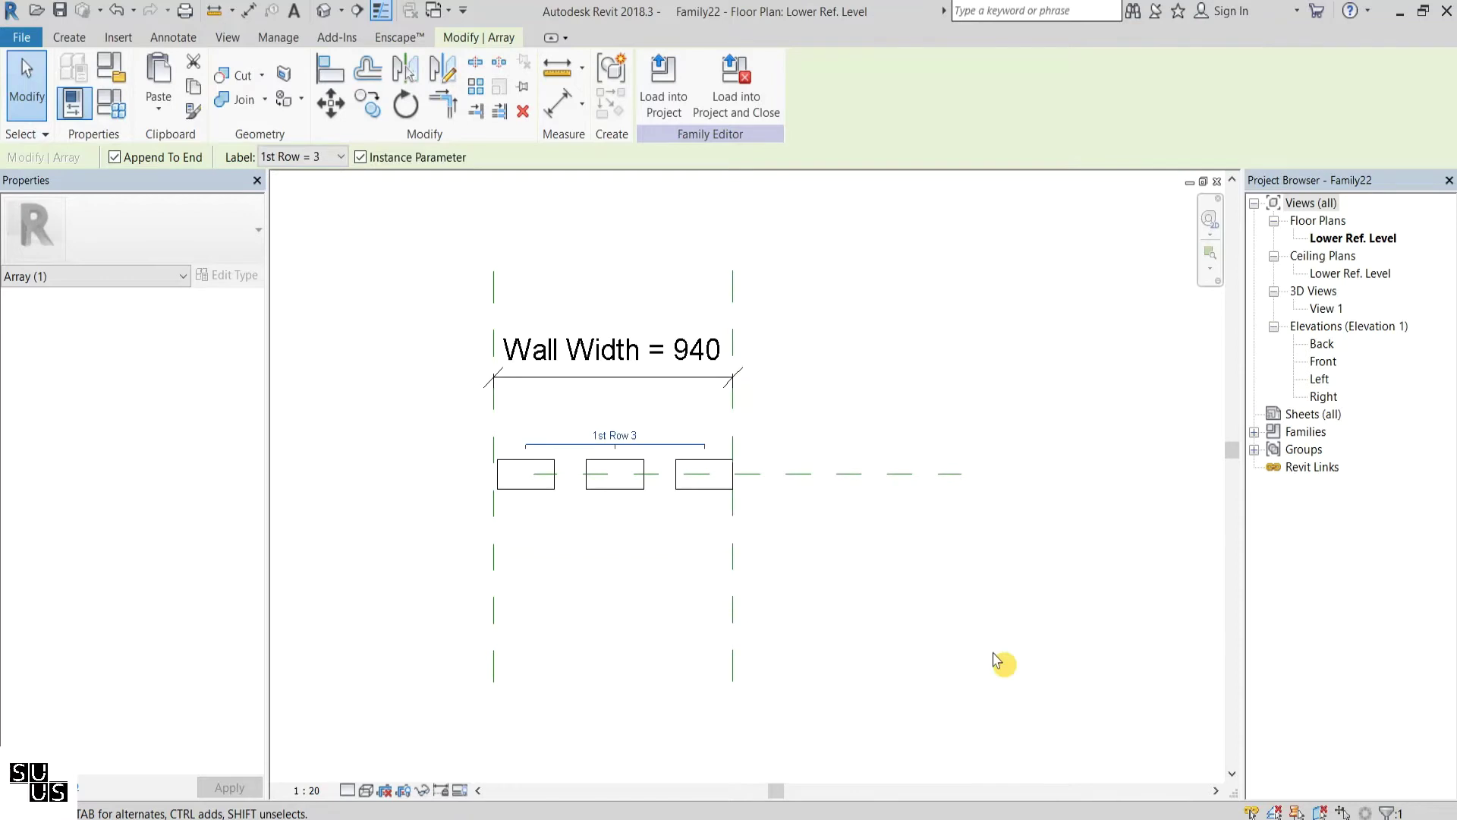
left_click(997, 661)
Give the 1st Row parameter the formula ((Wall Width-225)/350) + 0.5 in the family types
left_click(118, 106)
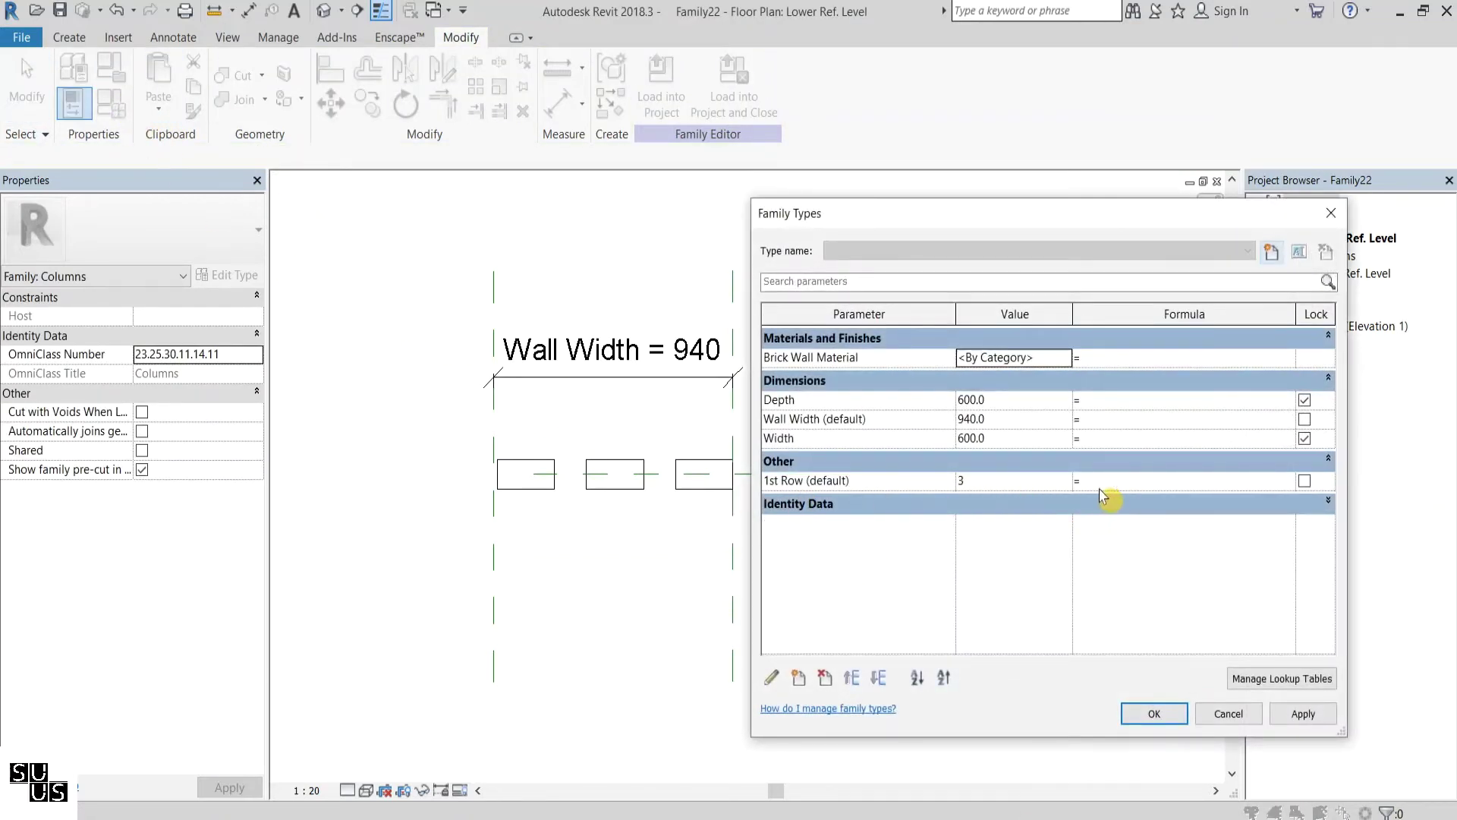
left_click(1101, 482)
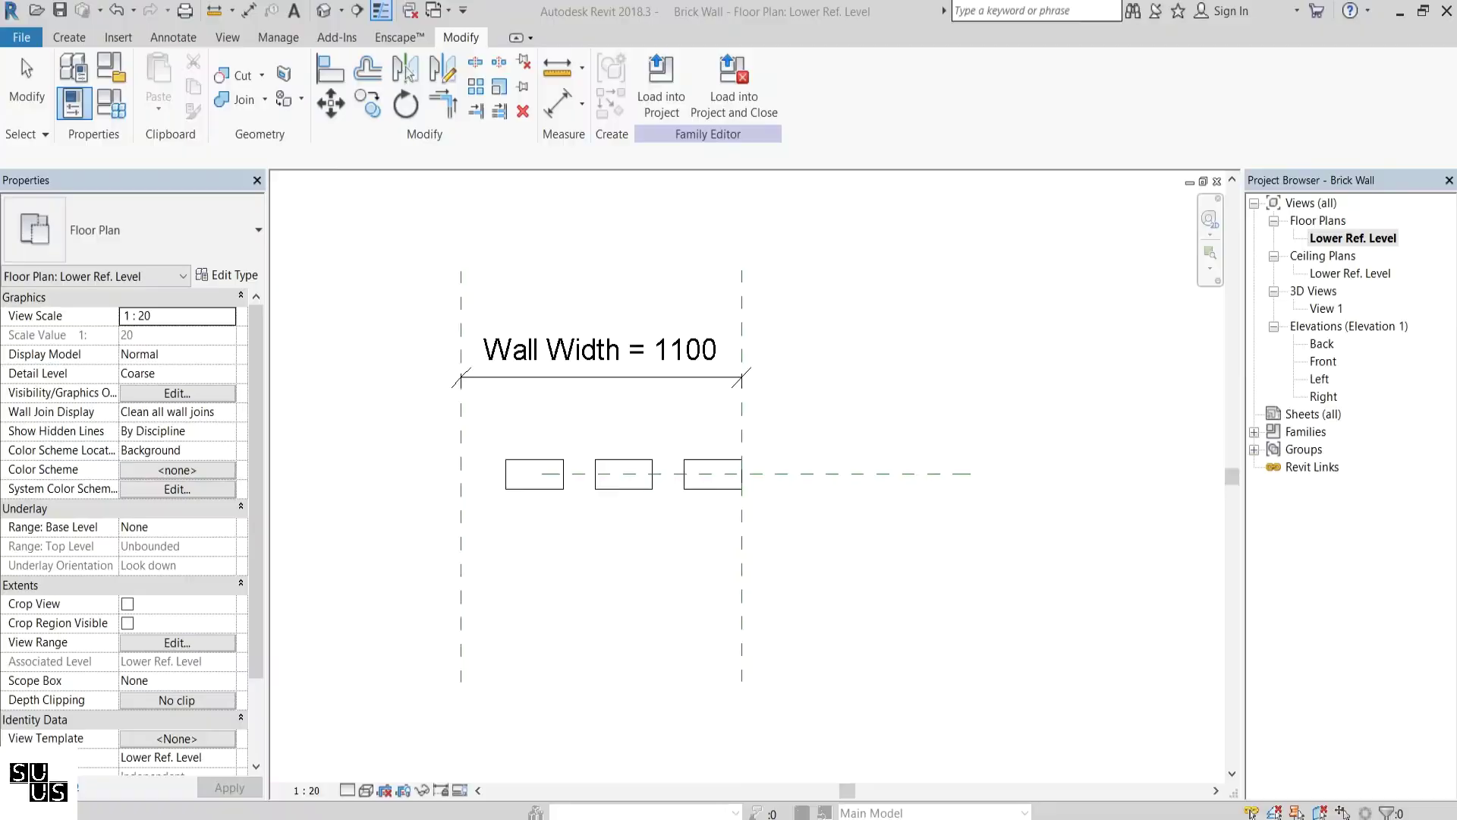
left_click(112, 103)
left_click(1023, 506)
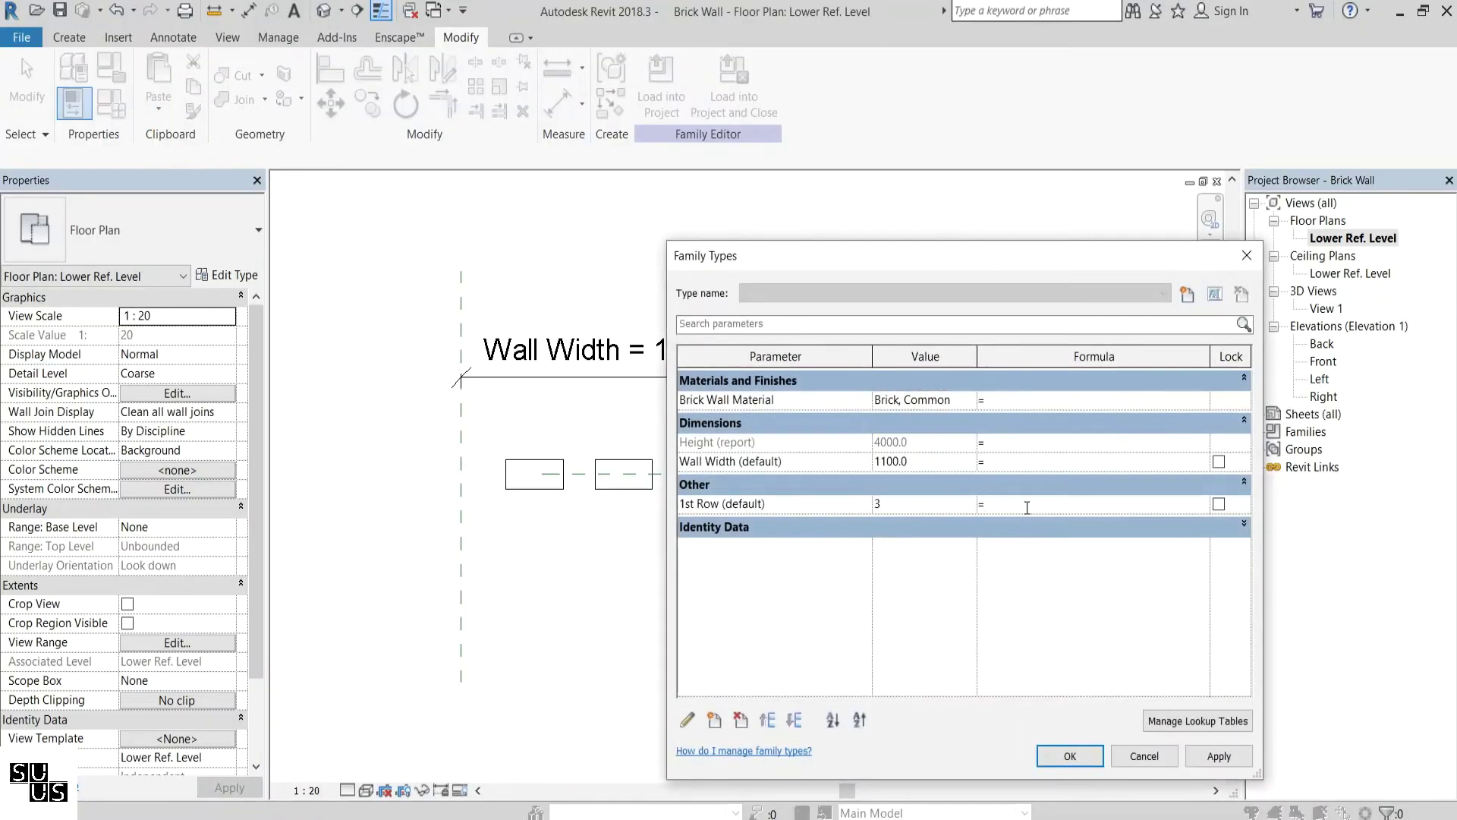
type("((Wall Width-225)/350) + 0.5")
left_click(1084, 758)
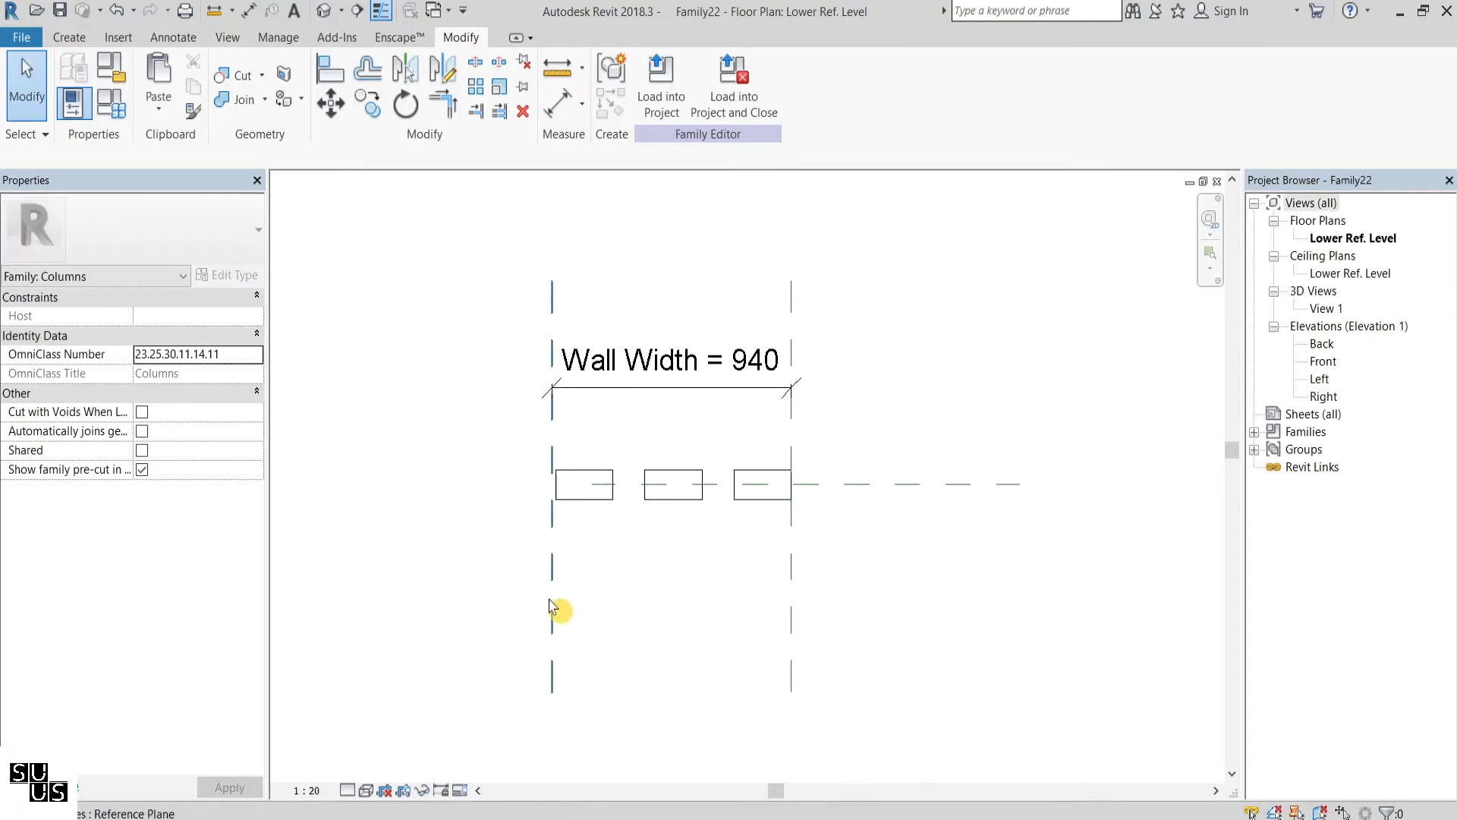
Move the left reference plane 350 mm to the left, twice in succession, to test the parametric brick row
left_click(552, 608)
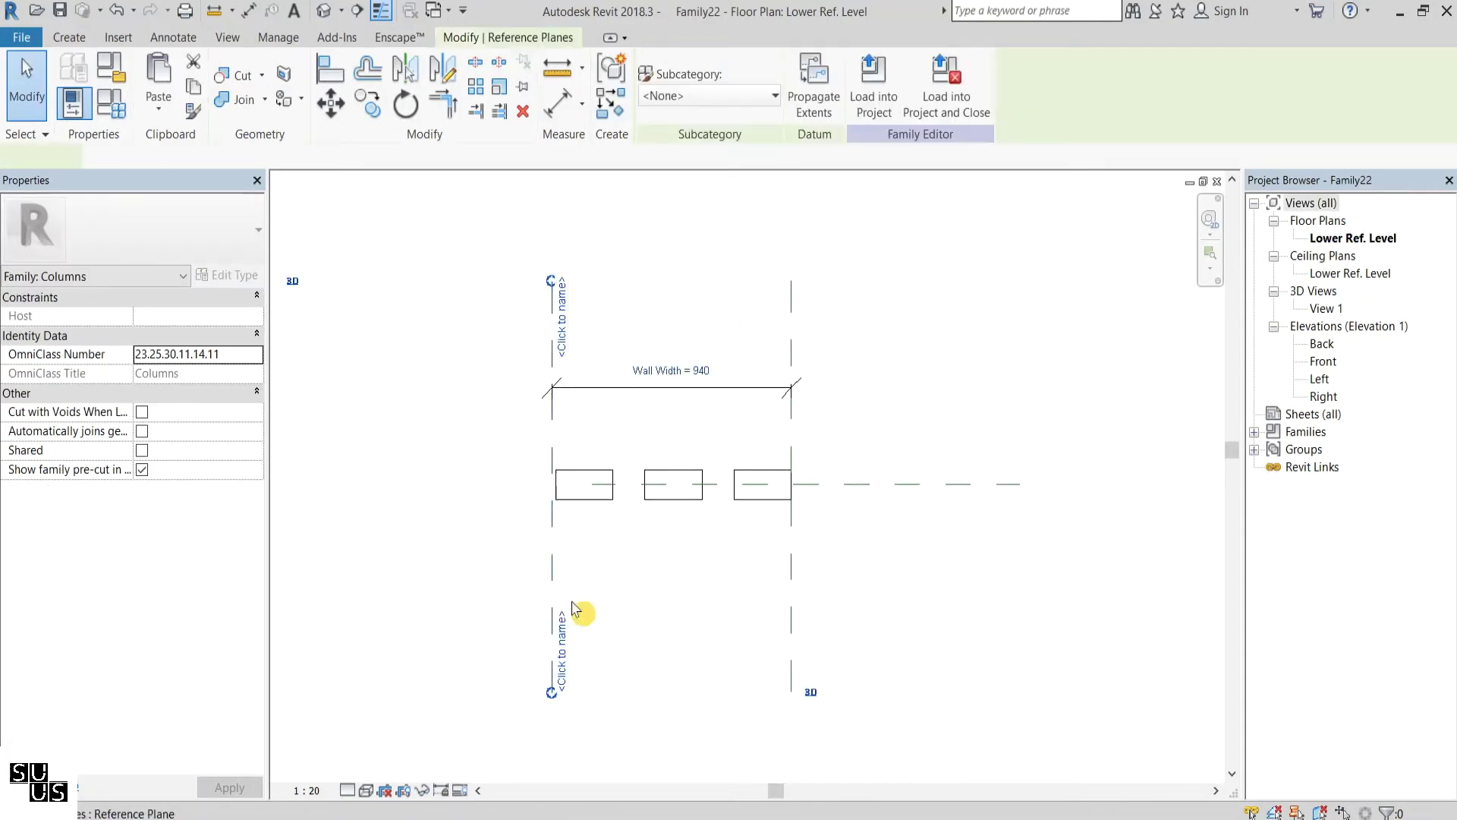
left_click(328, 114)
left_click(682, 234)
type("350")
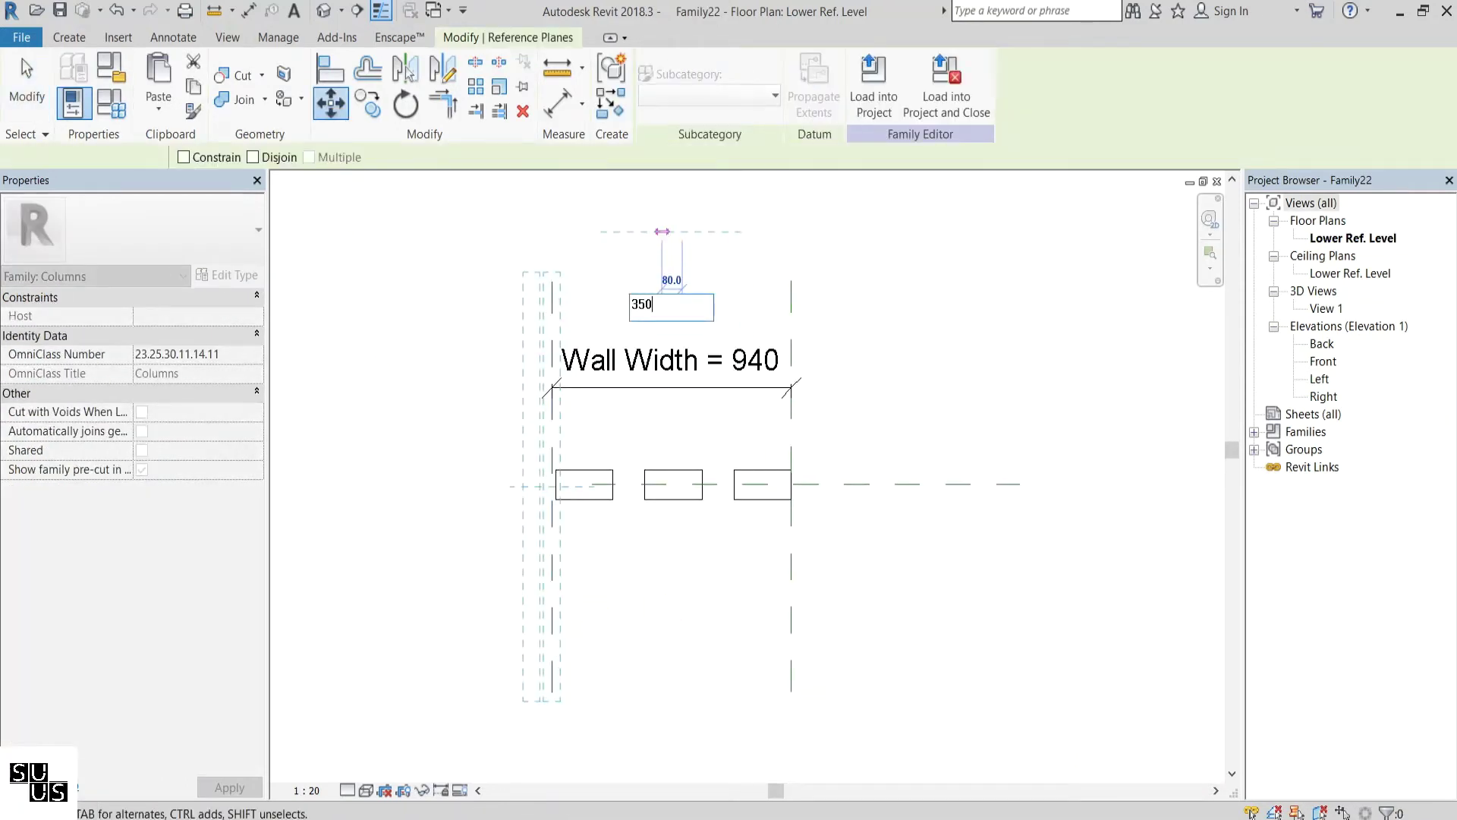
key("Return")
middle_click_drag(680, 286, 716, 299)
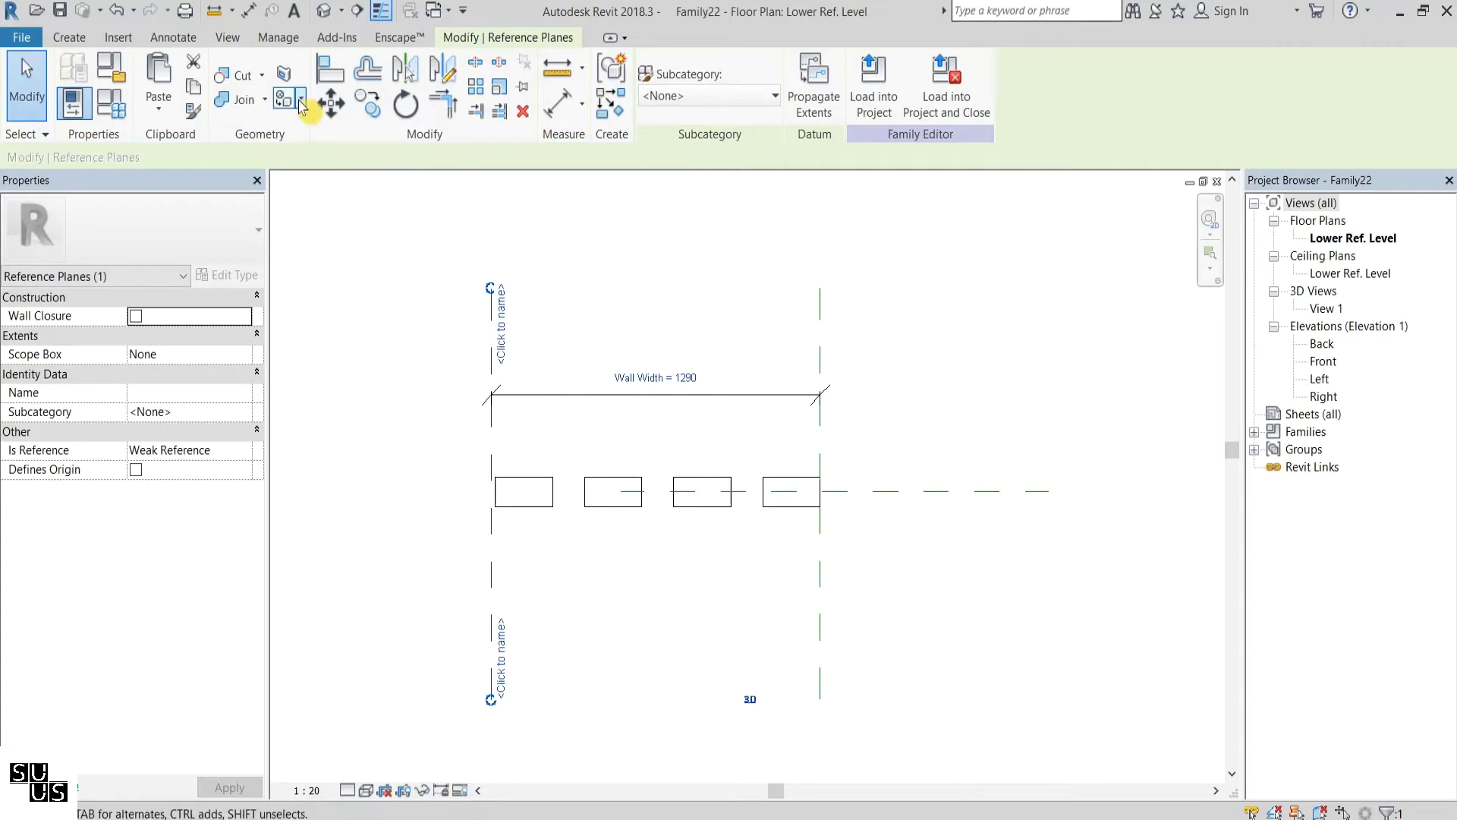
left_click(331, 103)
left_click(641, 222)
type("350")
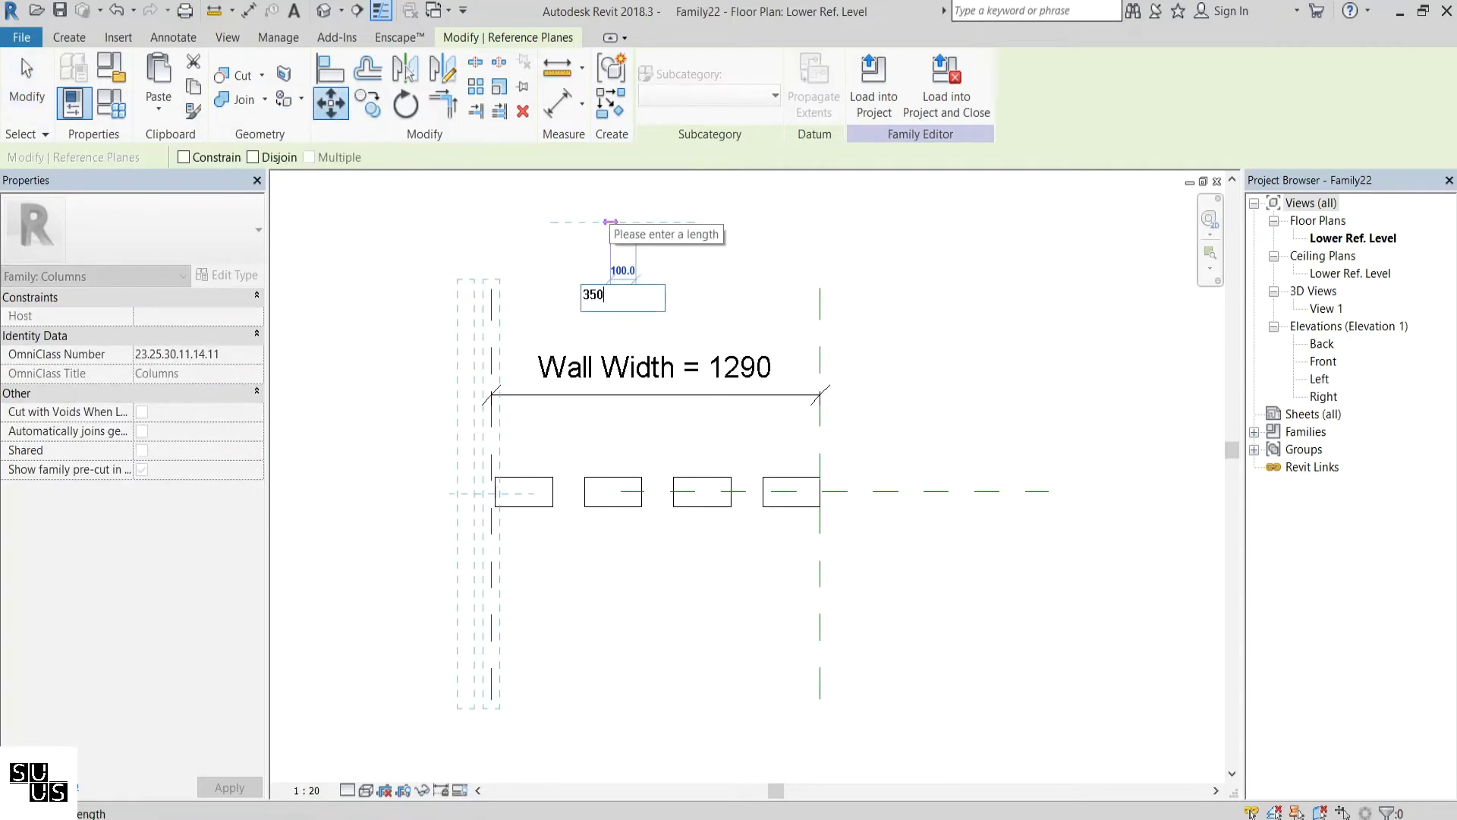
key("Return")
left_click(612, 230)
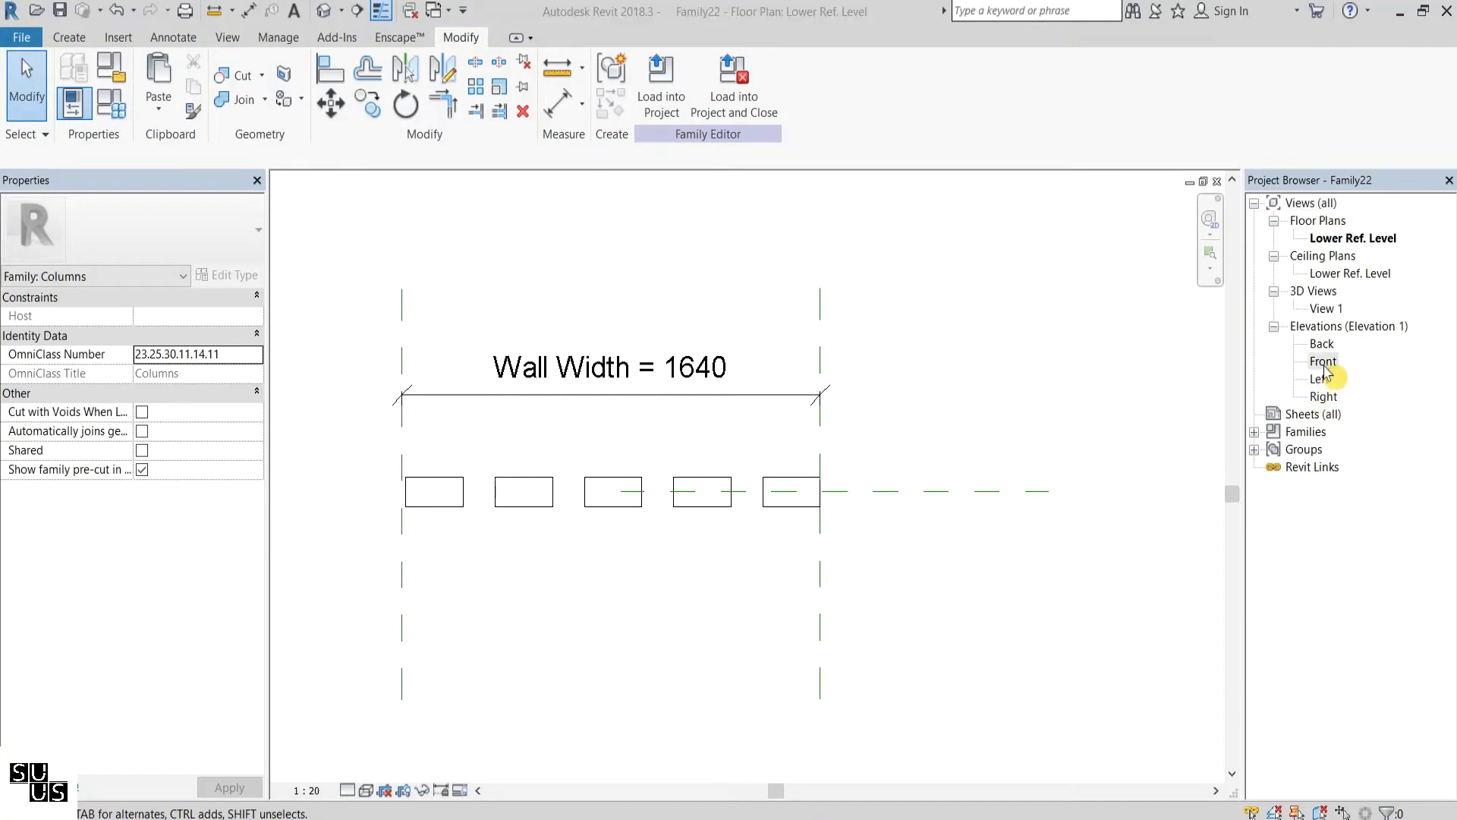
In the Front elevation, copy the rightmost brick group straight up by one brick height so it sits on the original
left_click(1325, 362)
double_click(1324, 362)
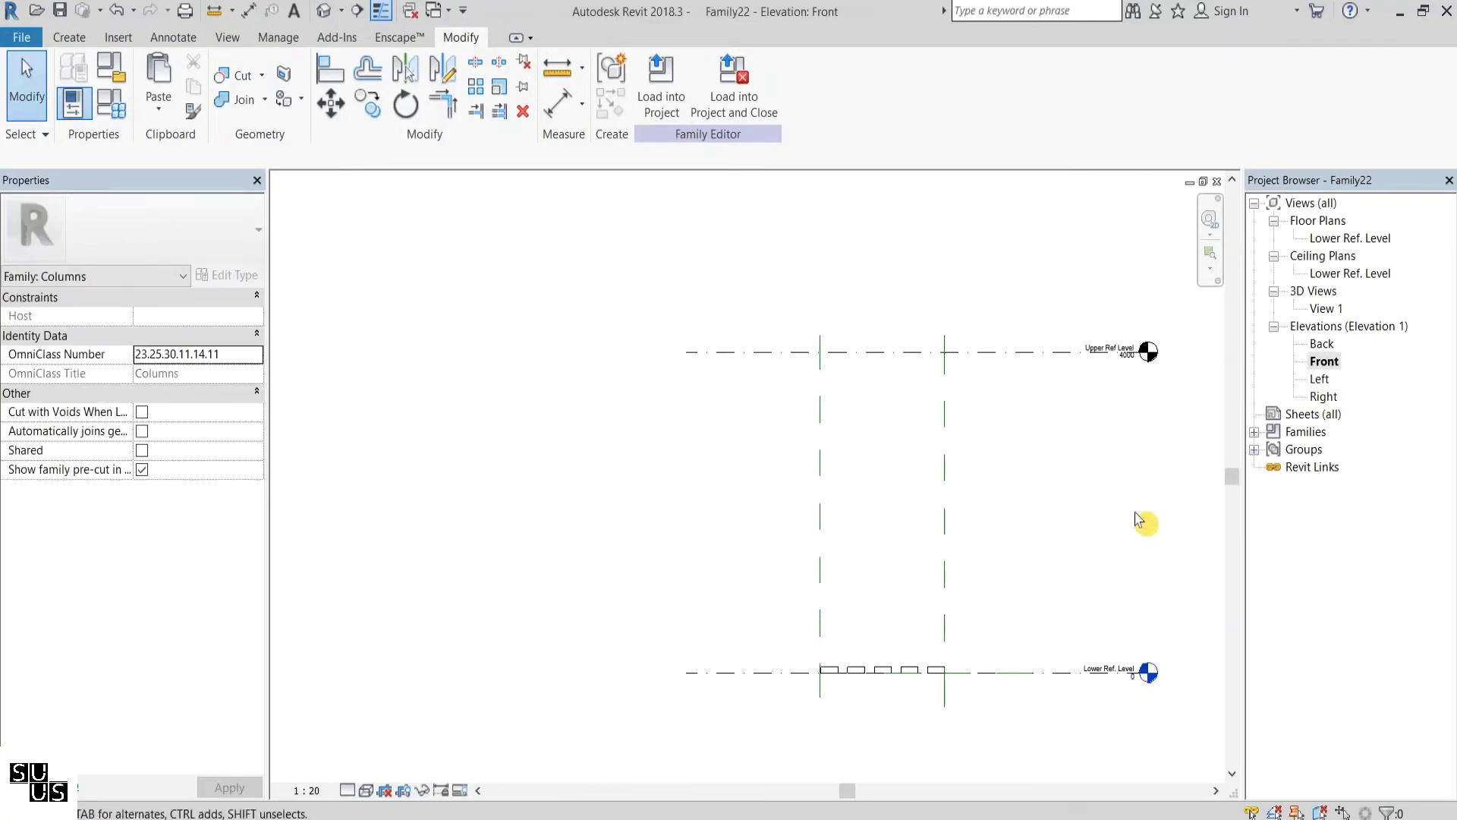
scroll(743, 683, "up", 2)
scroll(782, 680, "up", 2)
left_click(785, 674)
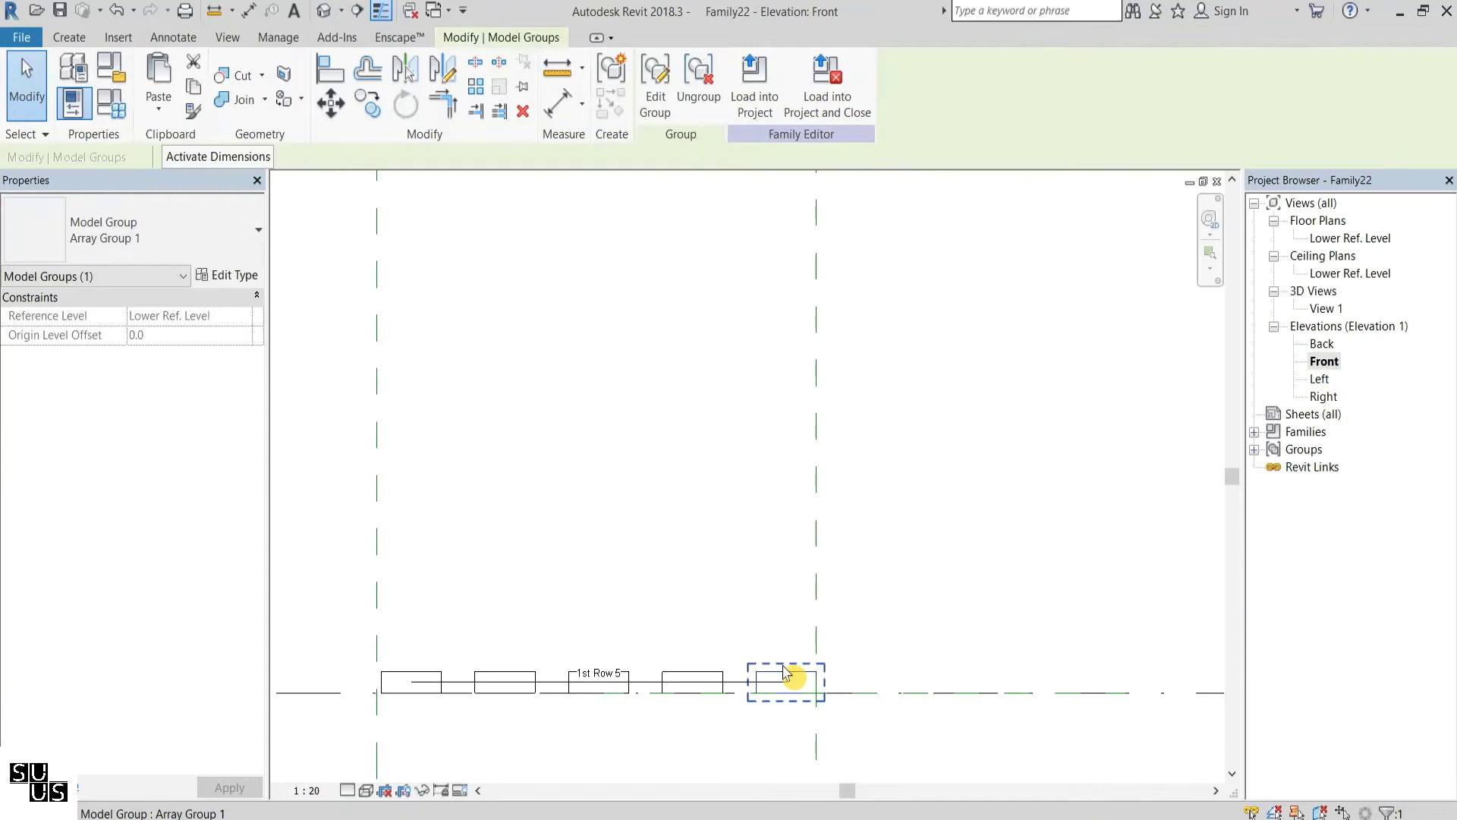
left_click(369, 103)
scroll(811, 695, "up", 2)
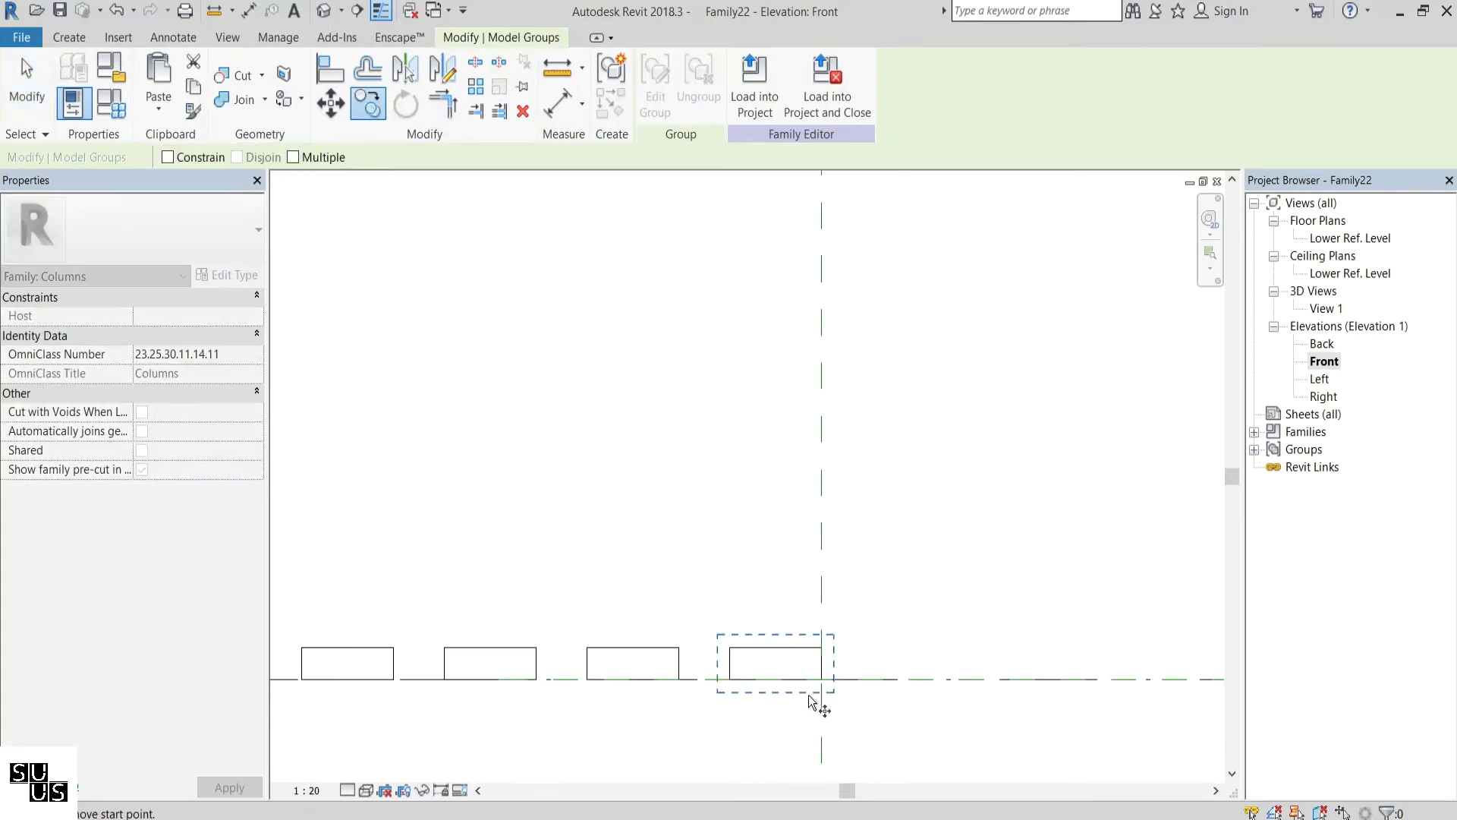
left_click(824, 681)
left_click(824, 649)
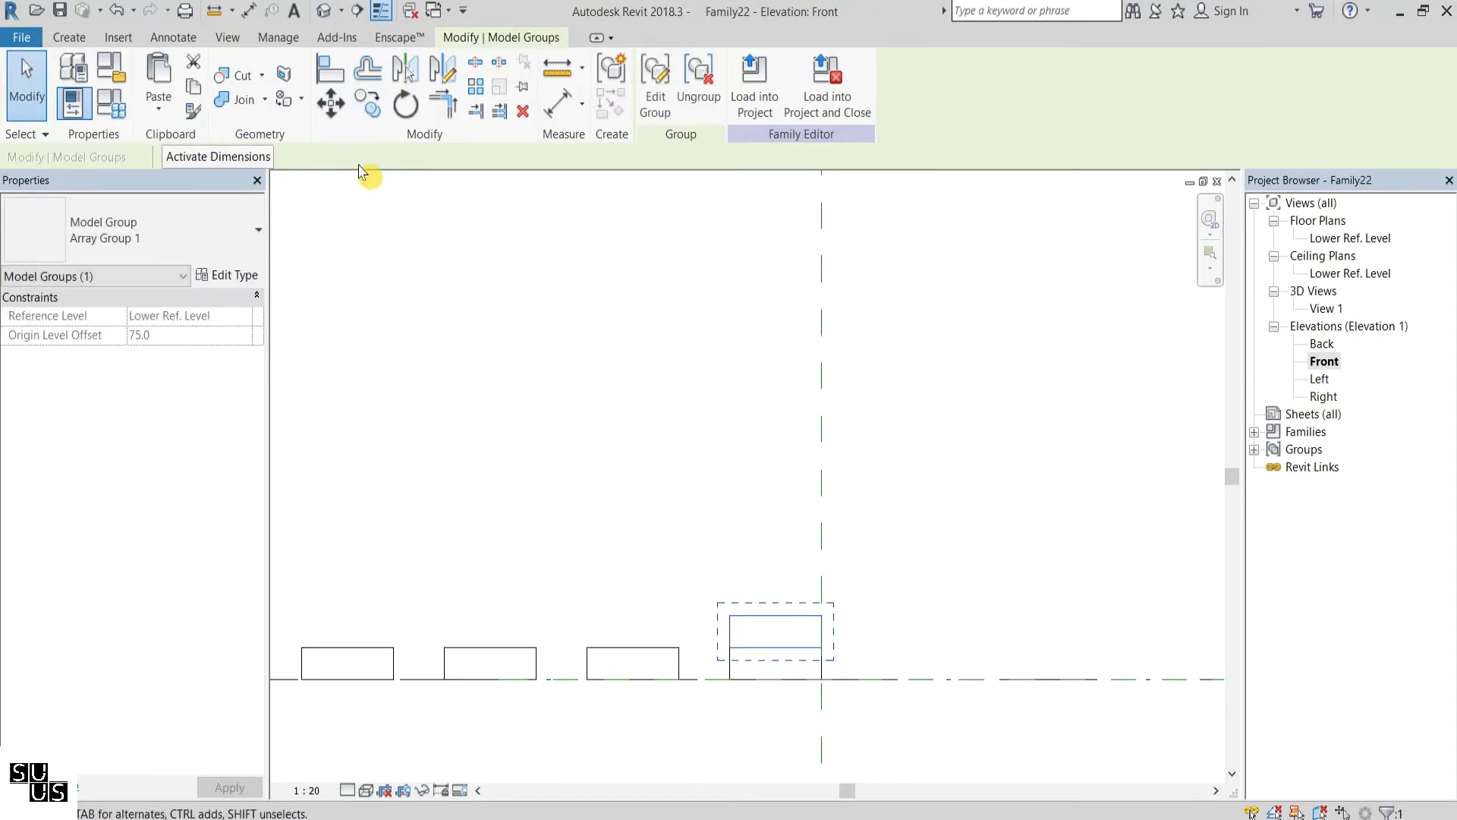
Move the copied upper brick 175 mm to the left
left_click(330, 104)
left_click(947, 478)
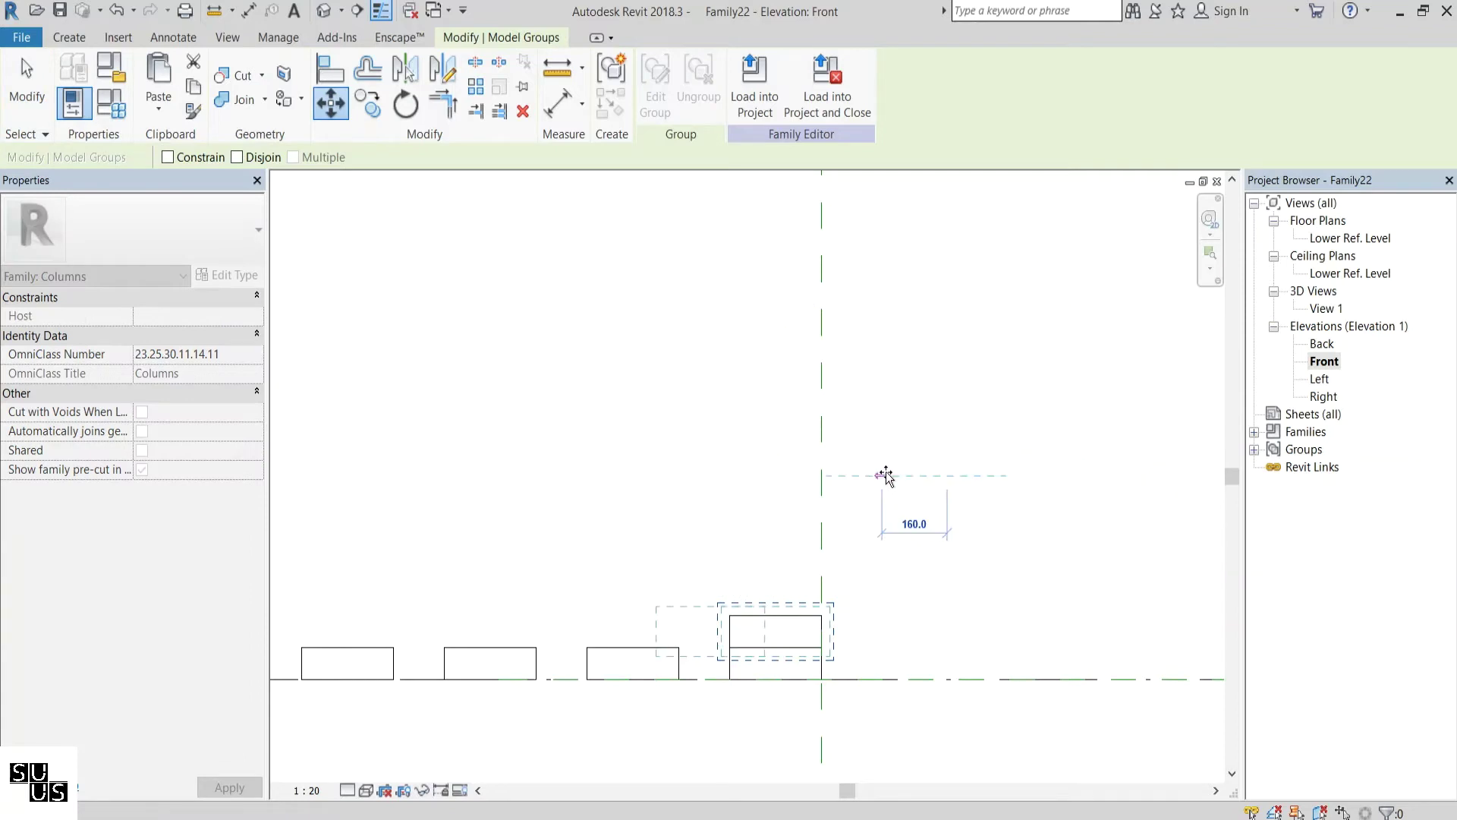
type("175")
key("Return")
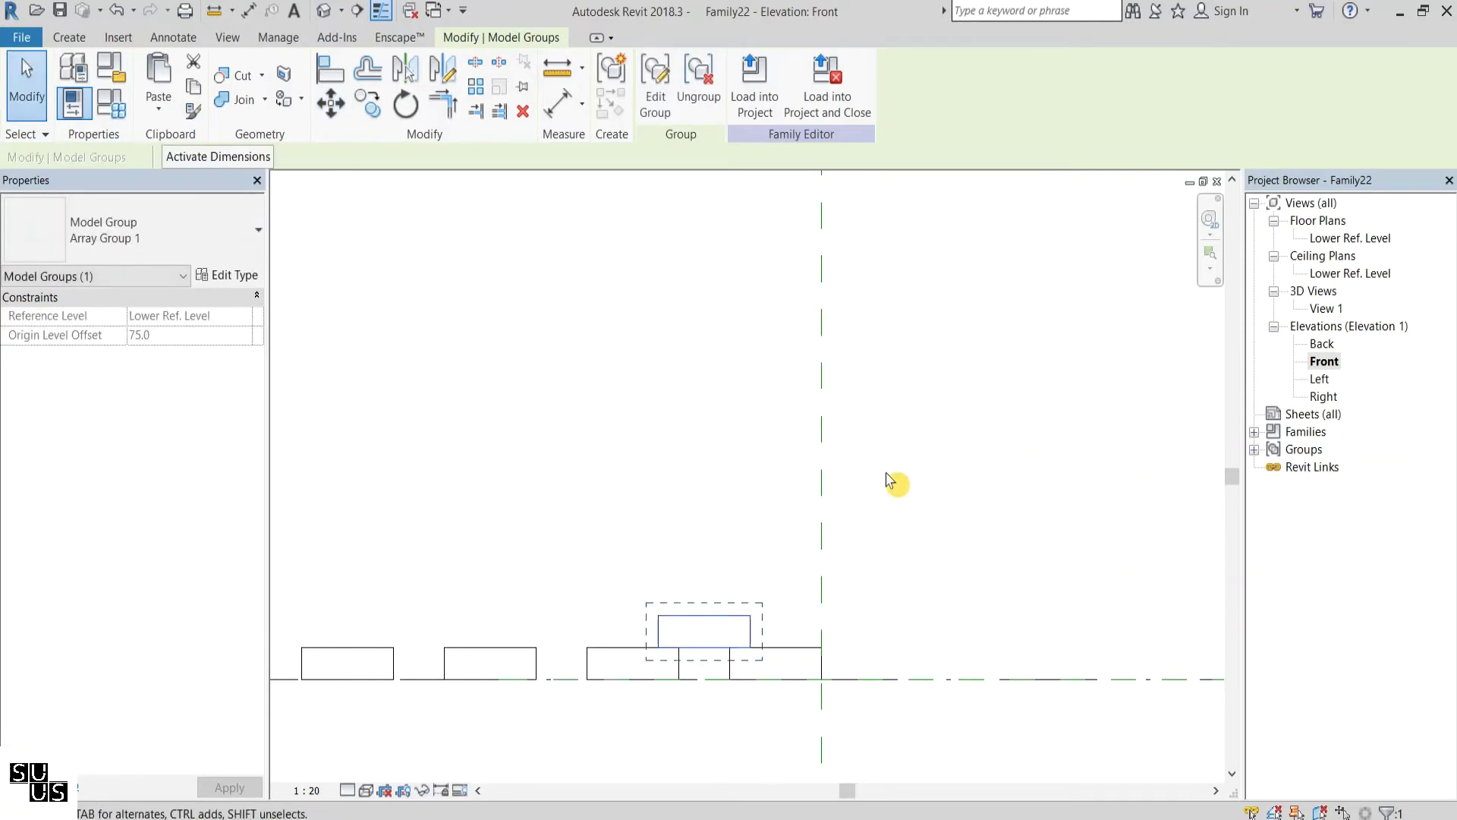
Array the upper brick to the left at 350 mm spacing into three bricks forming the second row
key("a")
key("r")
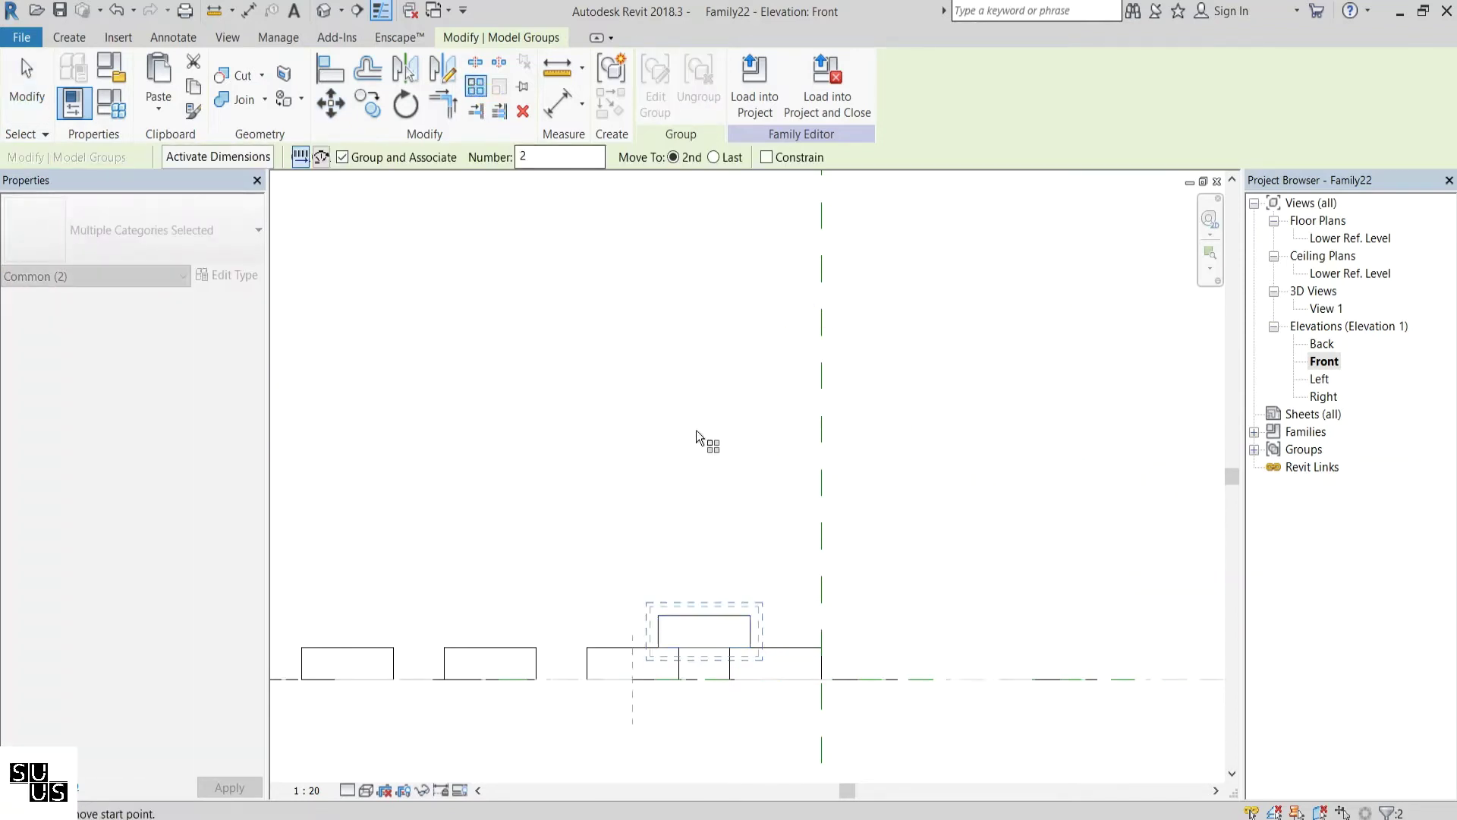
left_click(704, 422)
type("150")
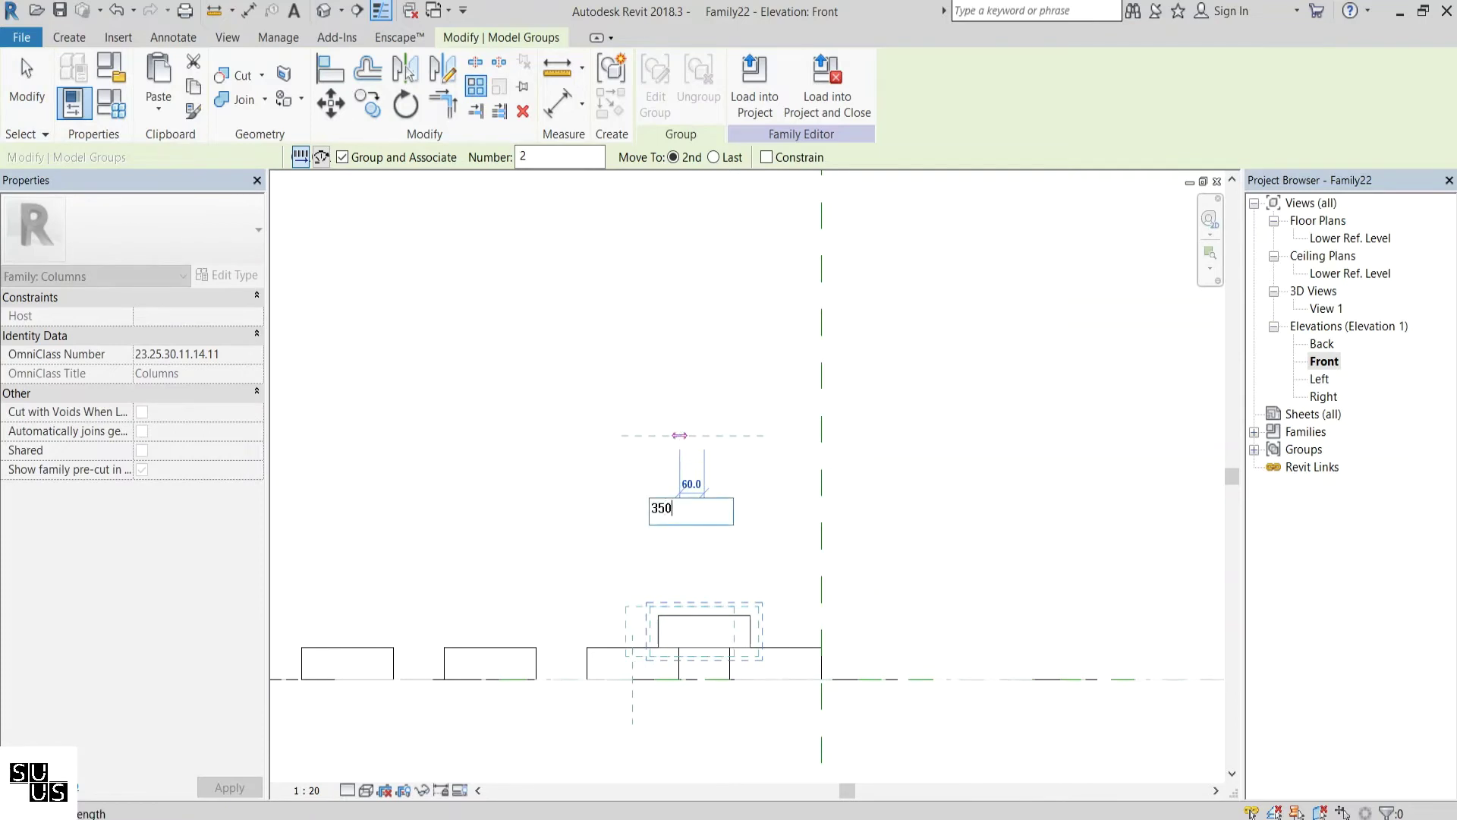
key("Return")
type("3")
key("Return")
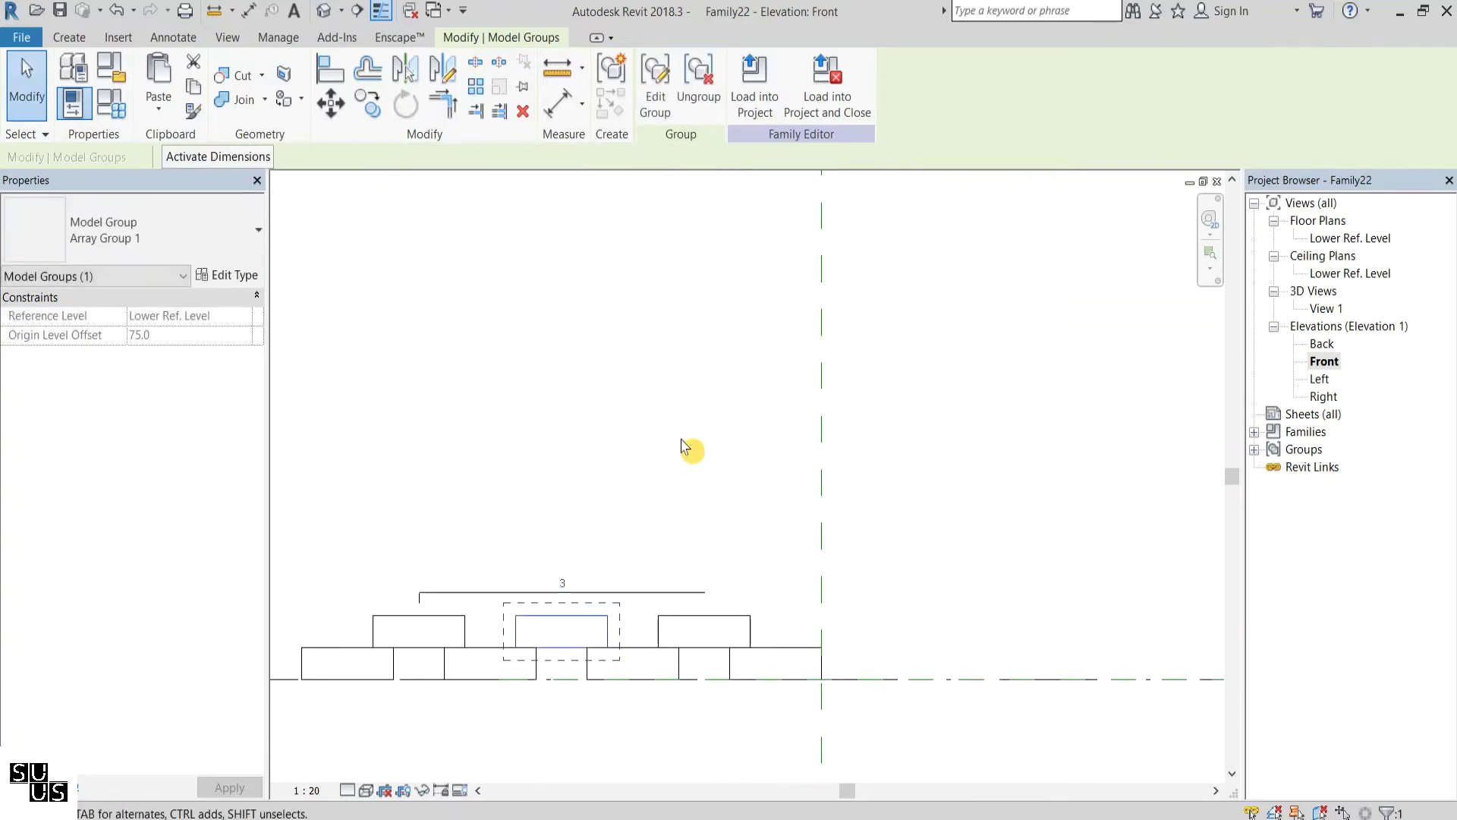
Label the second-row brick array with a new instance parameter named 2nd Row
left_click(650, 593)
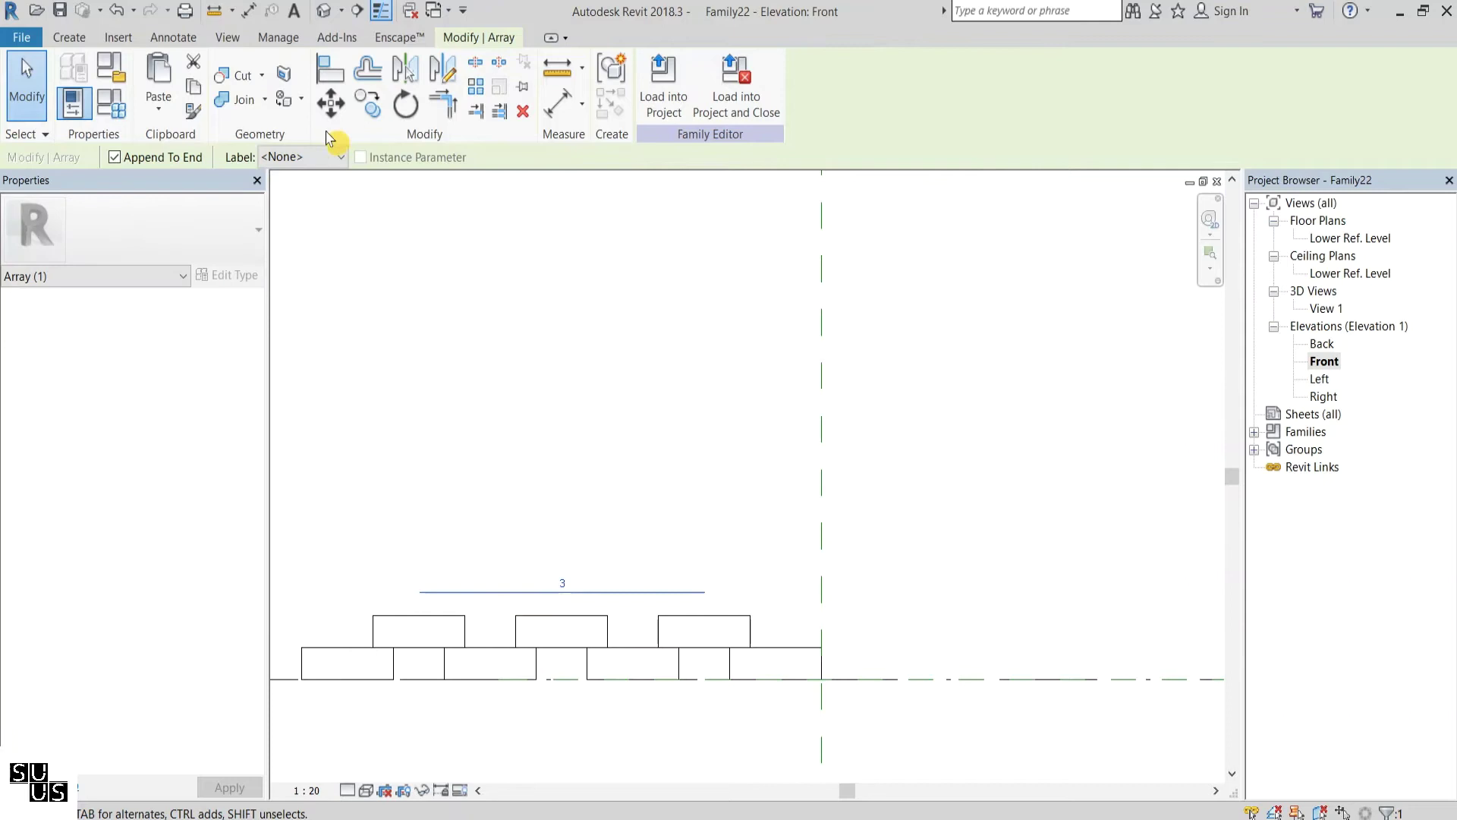
left_click(328, 157)
left_click(343, 193)
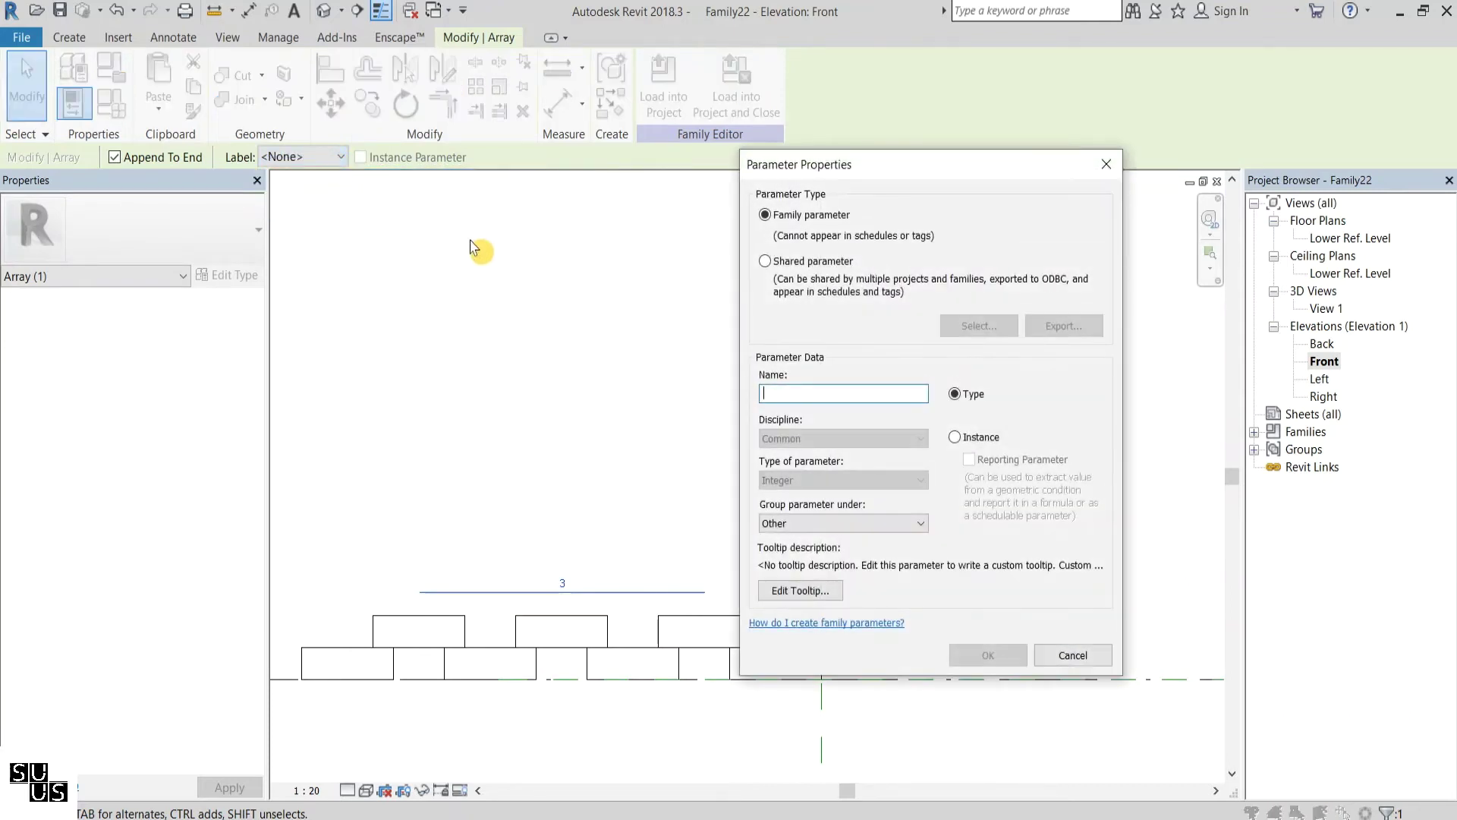
type("2nd Row")
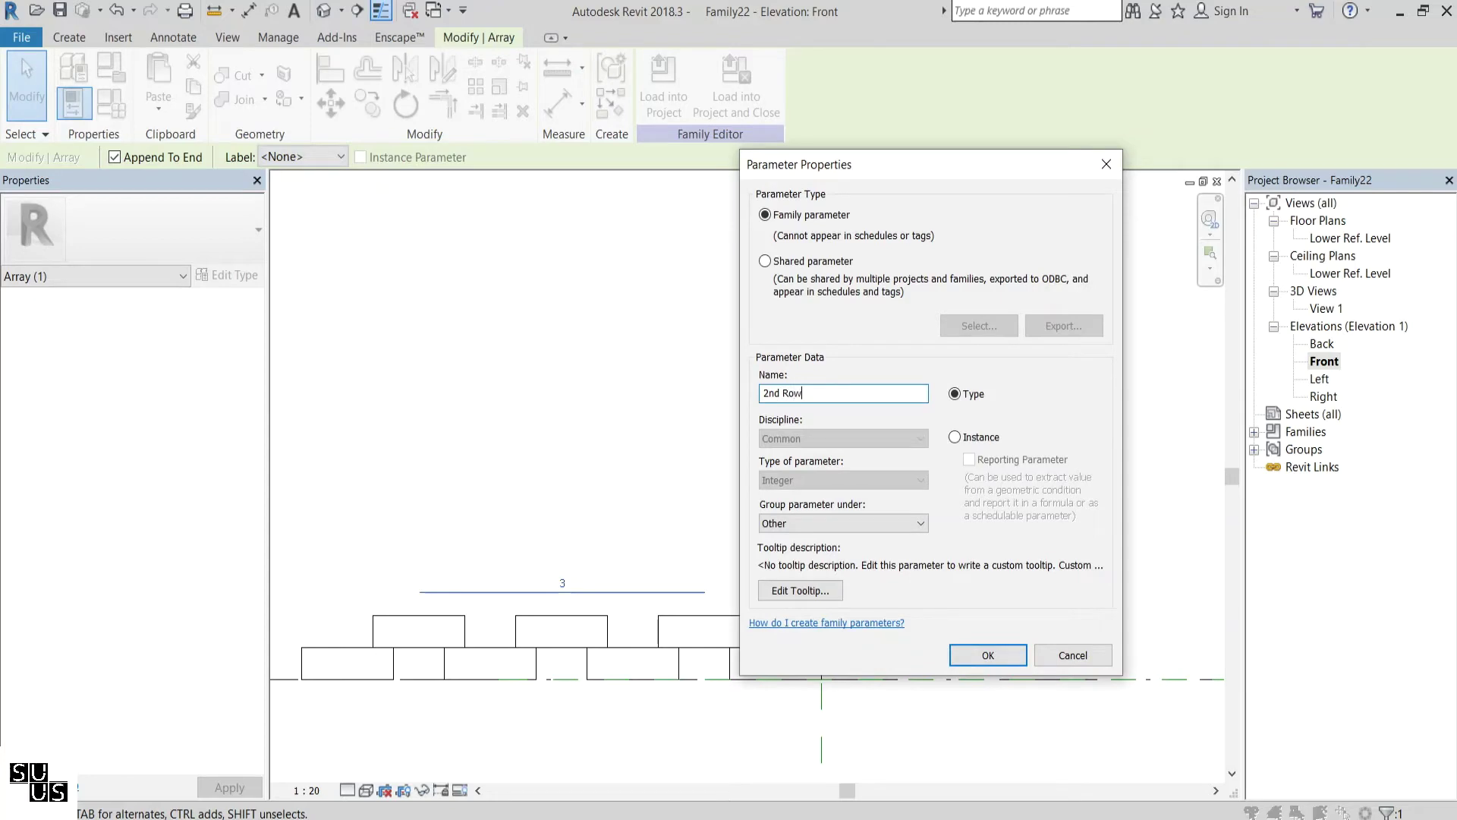
left_click(987, 438)
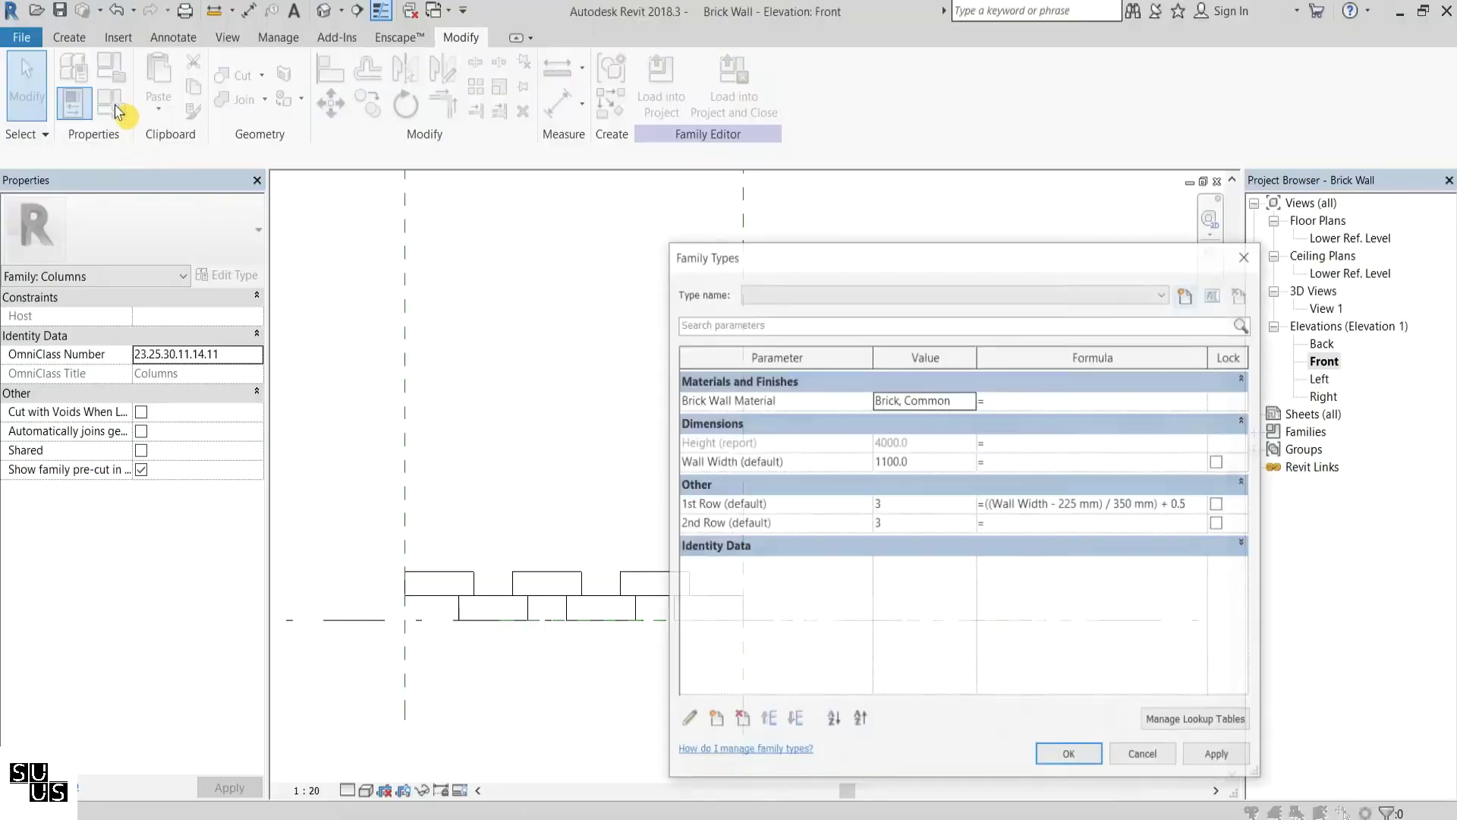
Give the 2nd Row parameter the formula ((Wall Width - 400 mm) / 350 mm) + 0.5, reusing the 1st Row formula
left_click_drag(1188, 503, 984, 503)
key("ctrl+c")
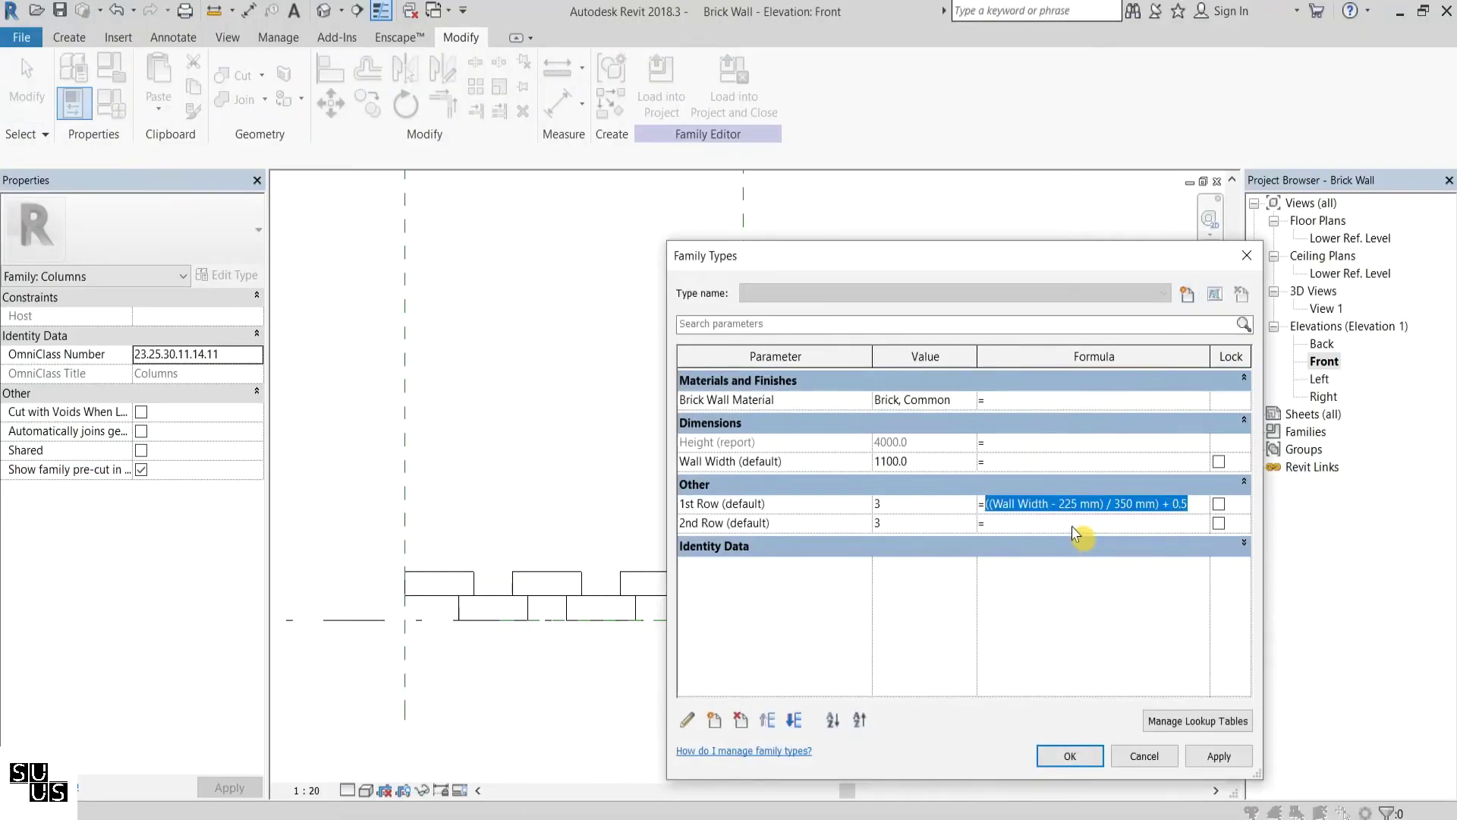
left_click(1078, 523)
key("ctrl+v")
type("450")
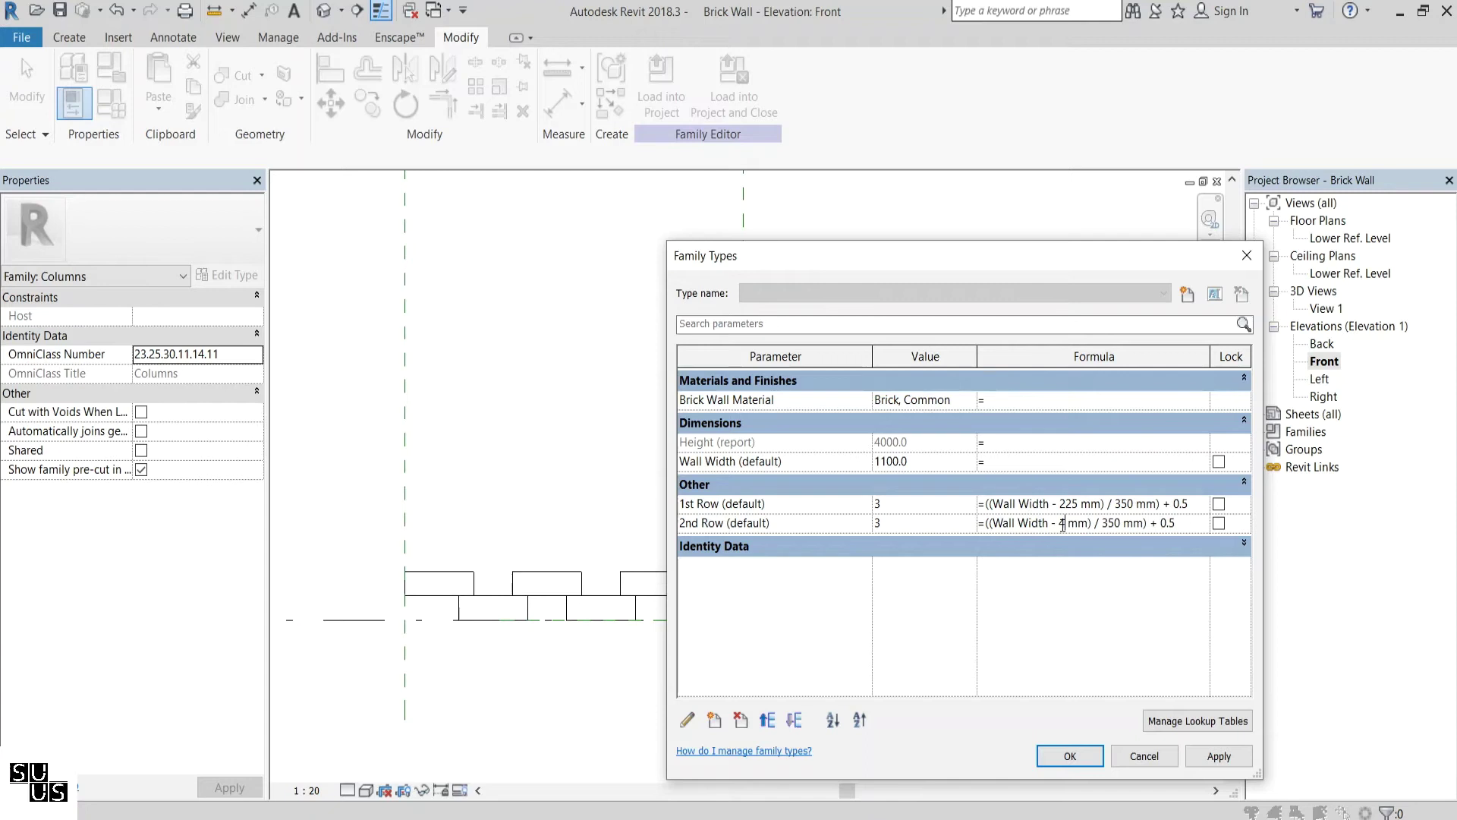
left_click(1070, 756)
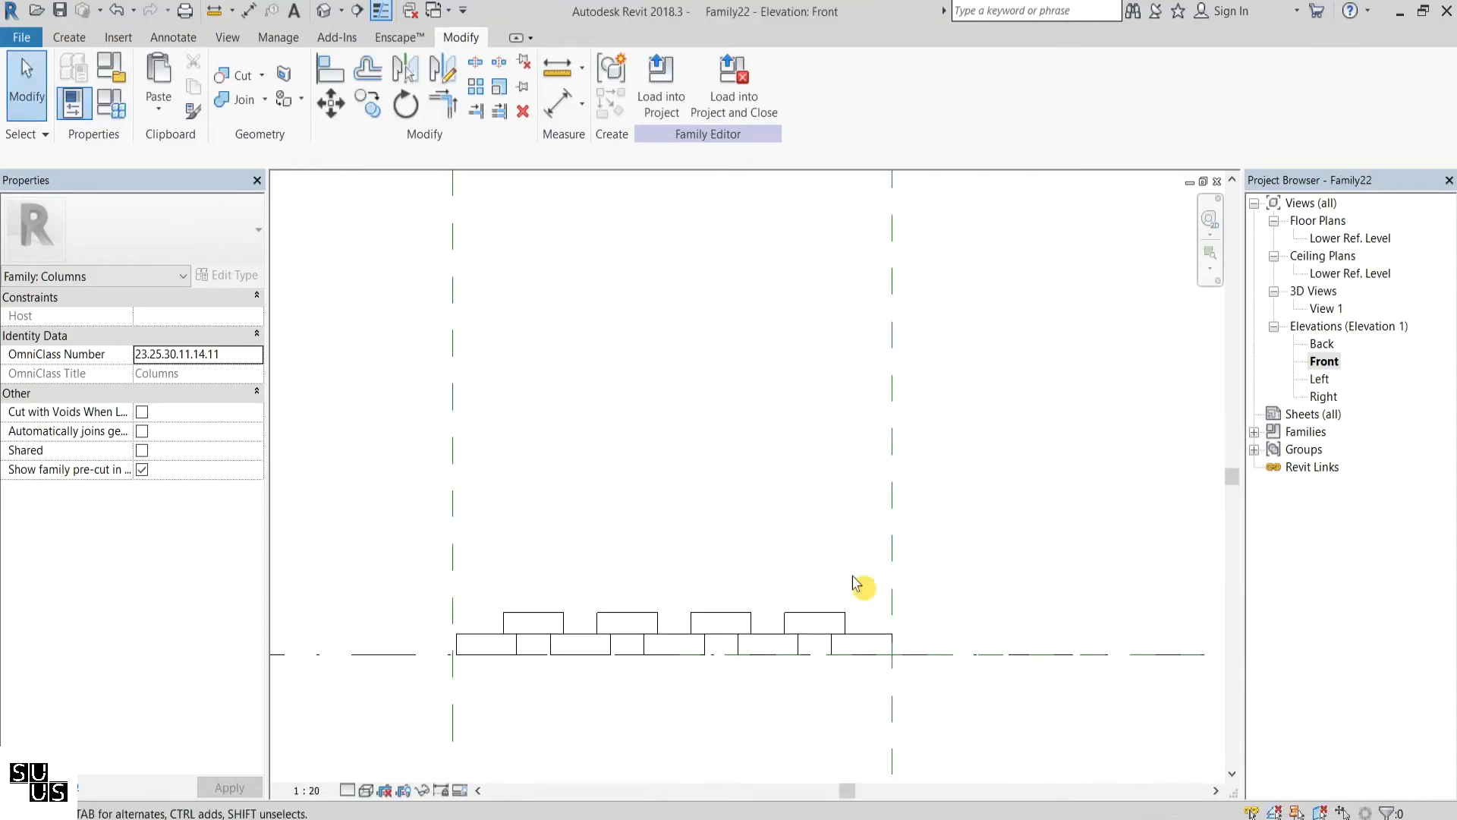
Move the left reference plane 350 mm to the left twice to test both parametric brick rows
scroll(856, 585, "down", 2)
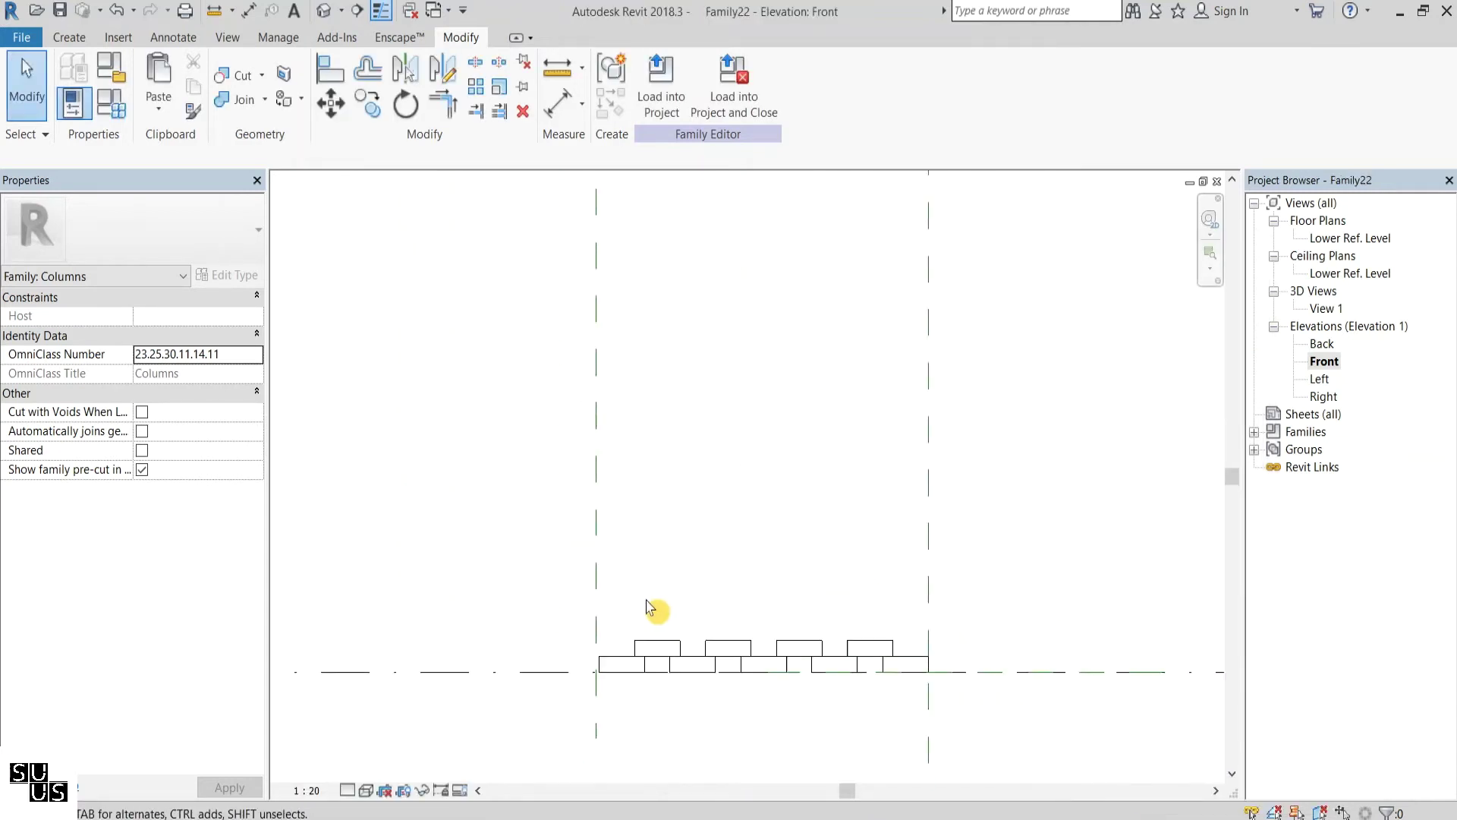
left_click(610, 595)
left_click(331, 104)
left_click(689, 339)
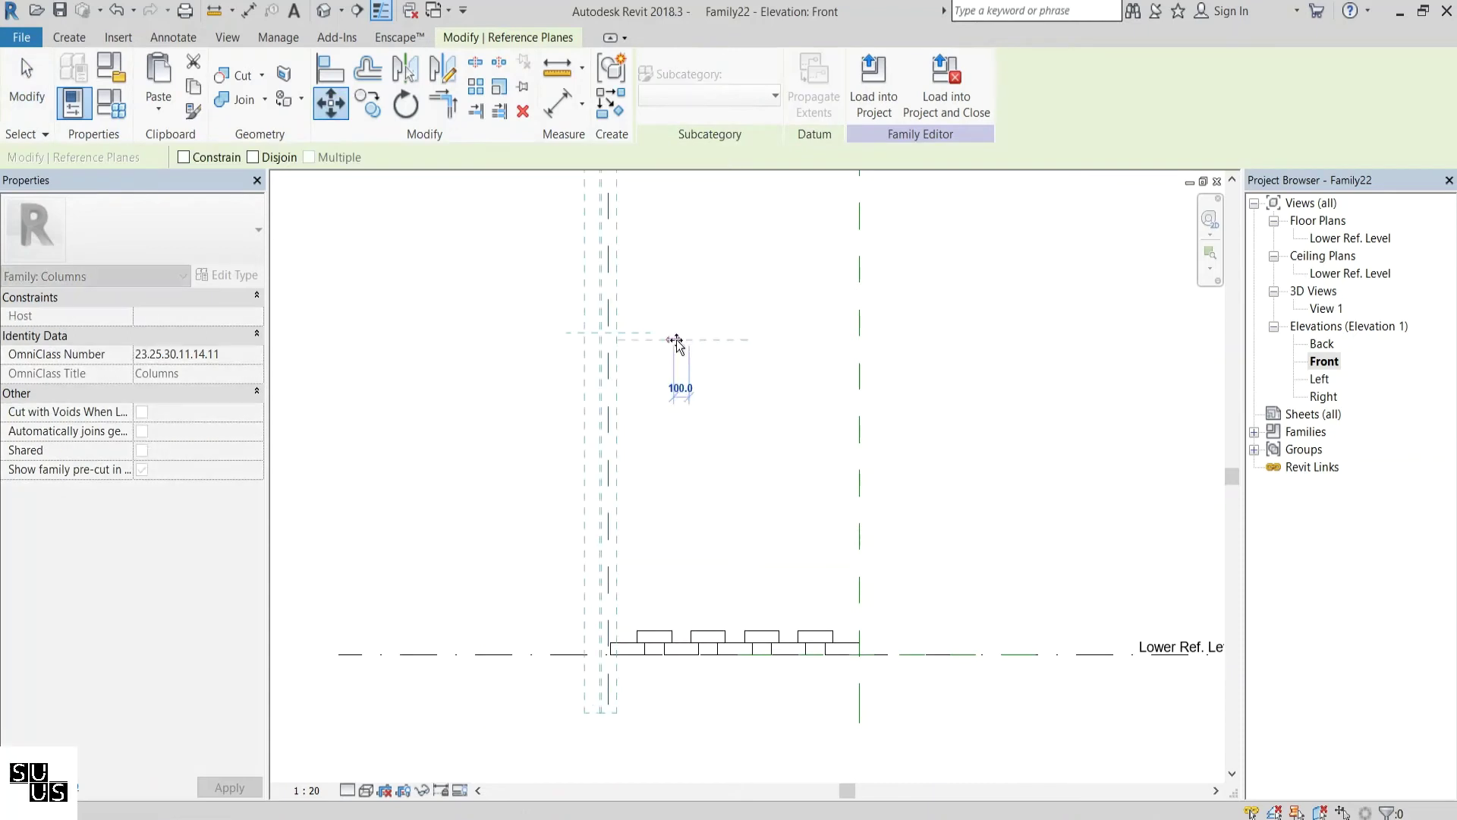
type("350")
key("Return")
key("Return")
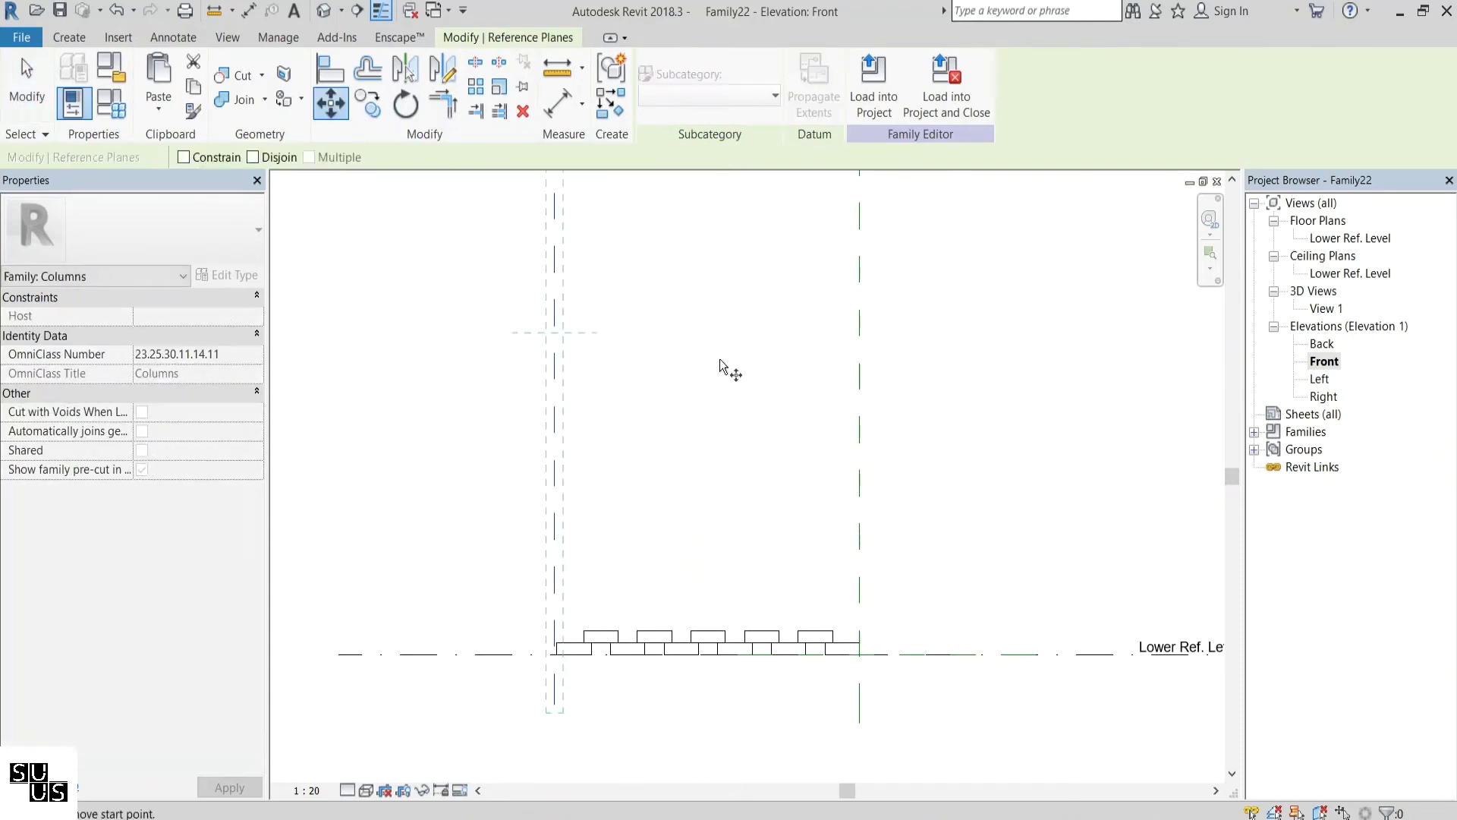
left_click(695, 366)
type("350")
key("Return")
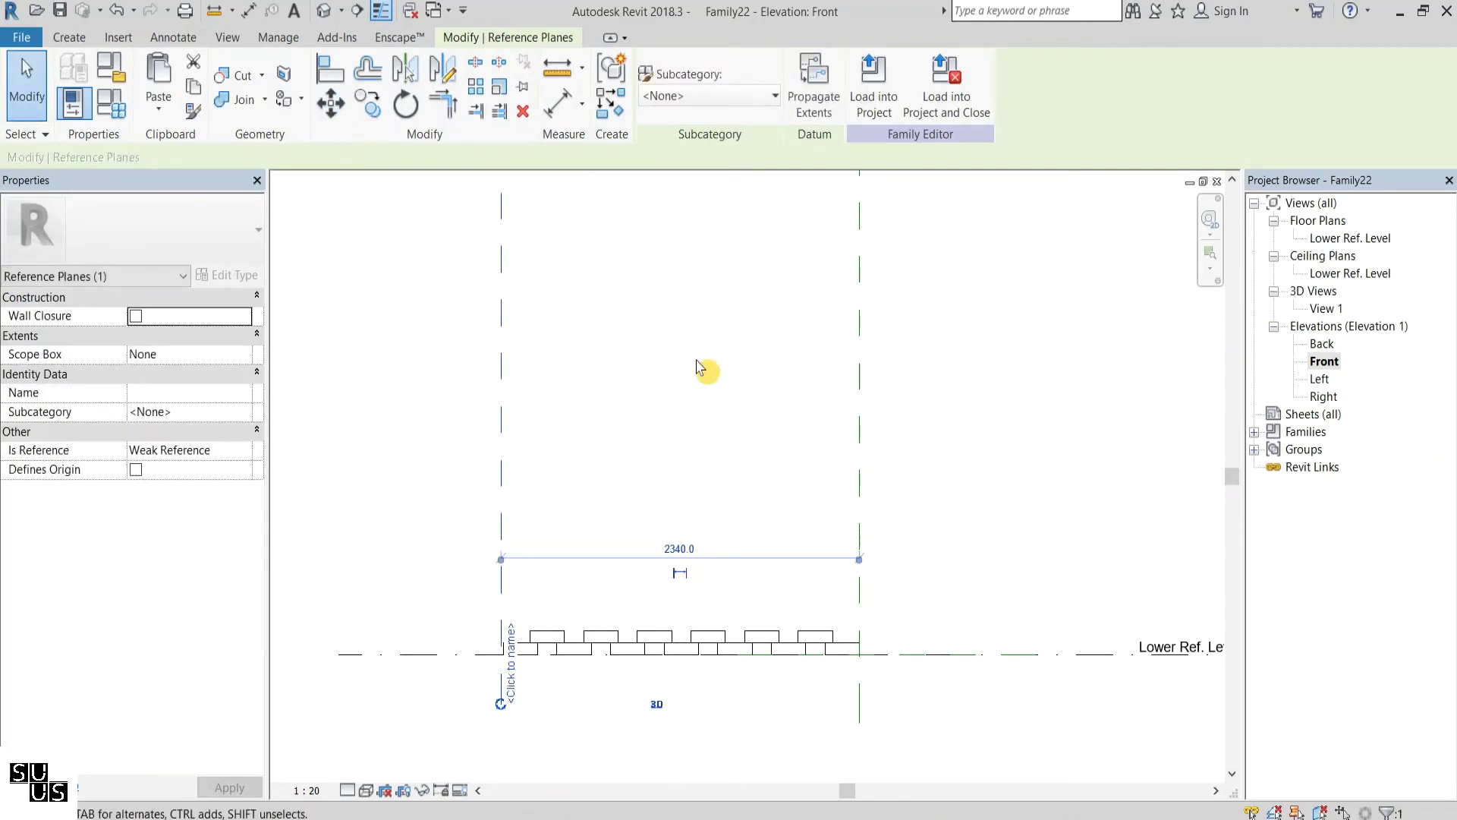
Place an aligned dimension between the Lower and Upper Ref. Levels, to the right of the brick rows
key("d")
key("i")
key("z")
key("f")
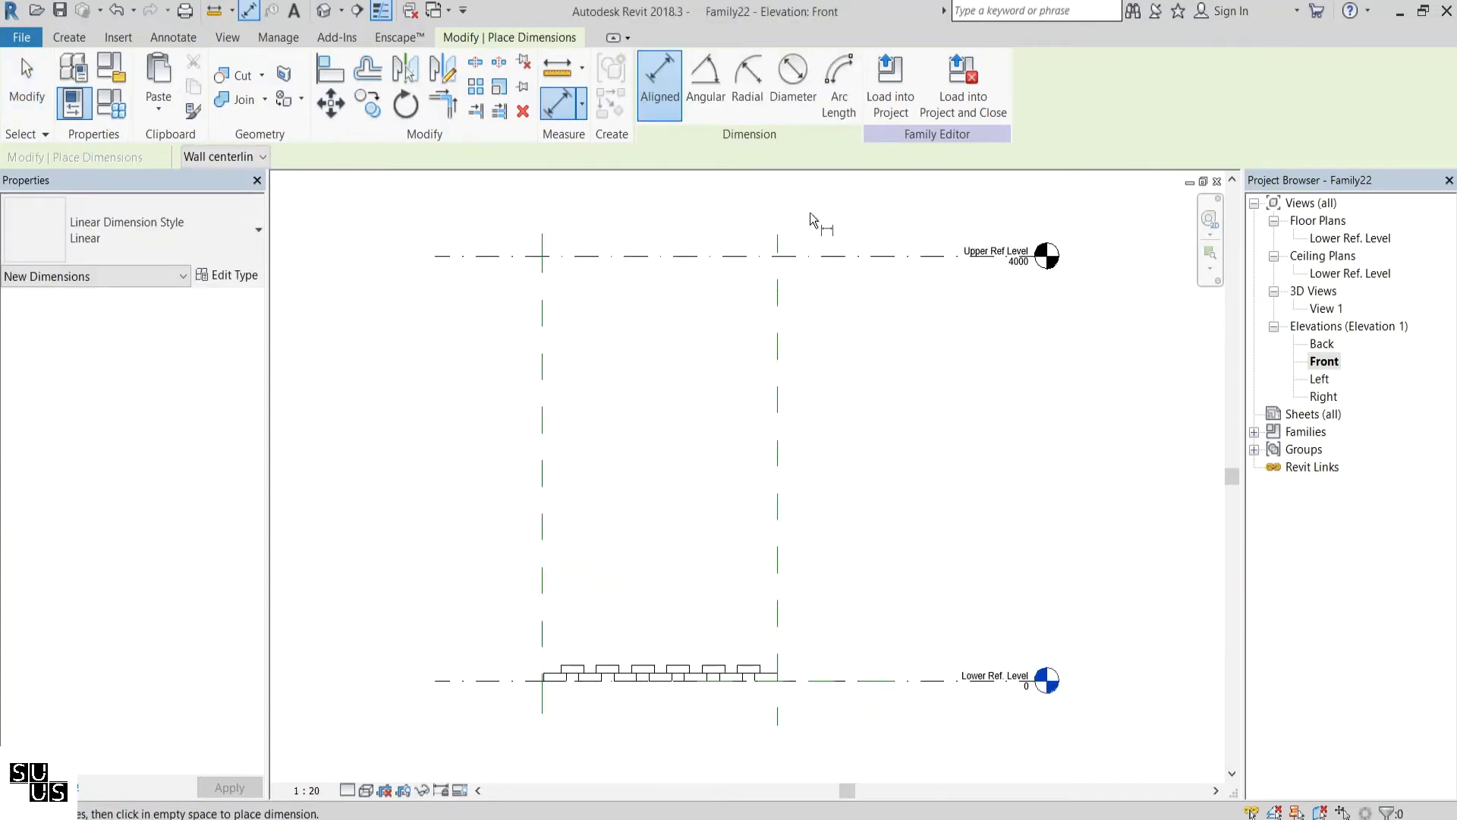
left_click(895, 681)
left_click(881, 256)
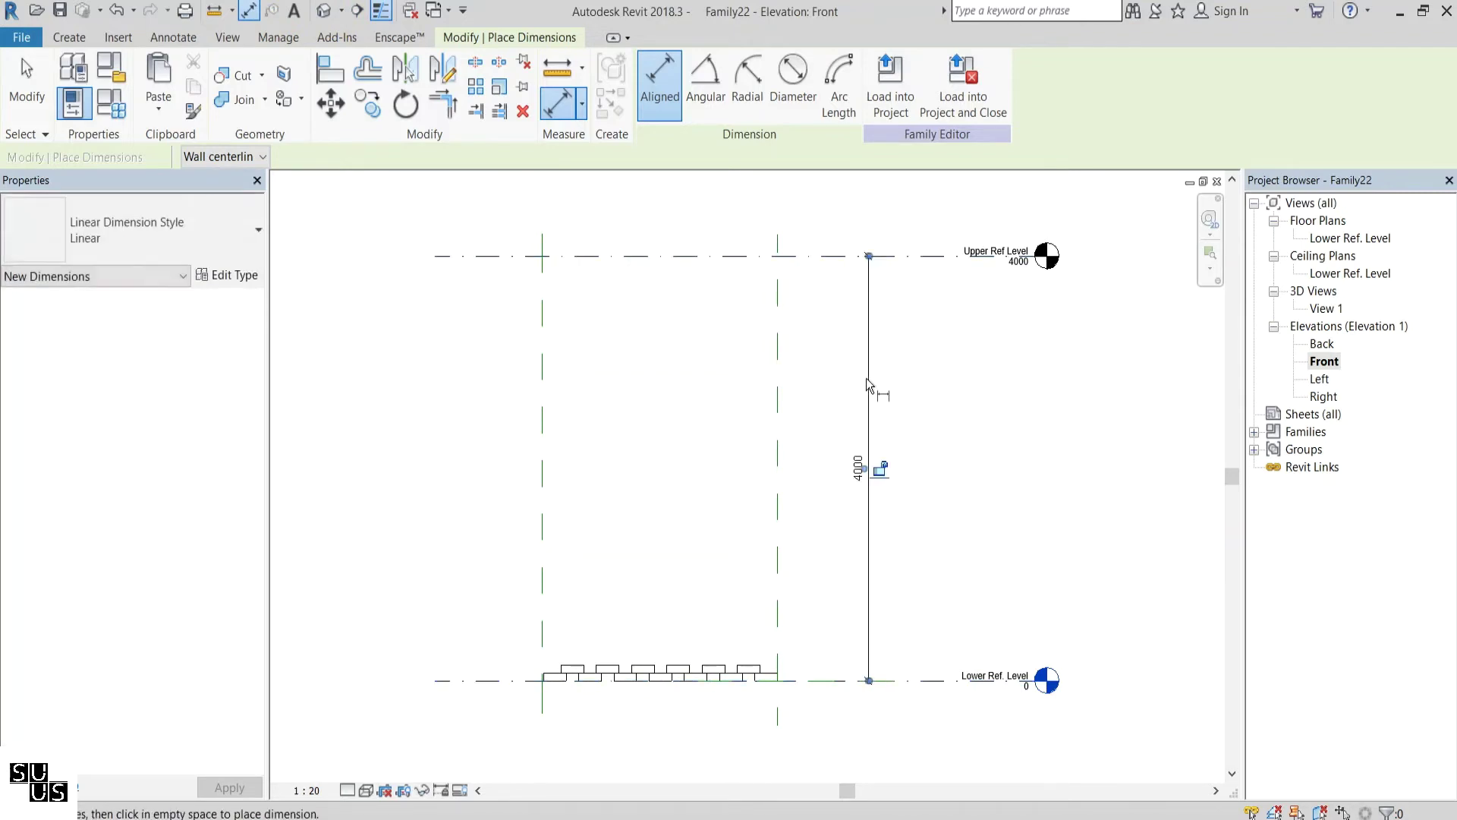
left_click(867, 384)
key("Escape")
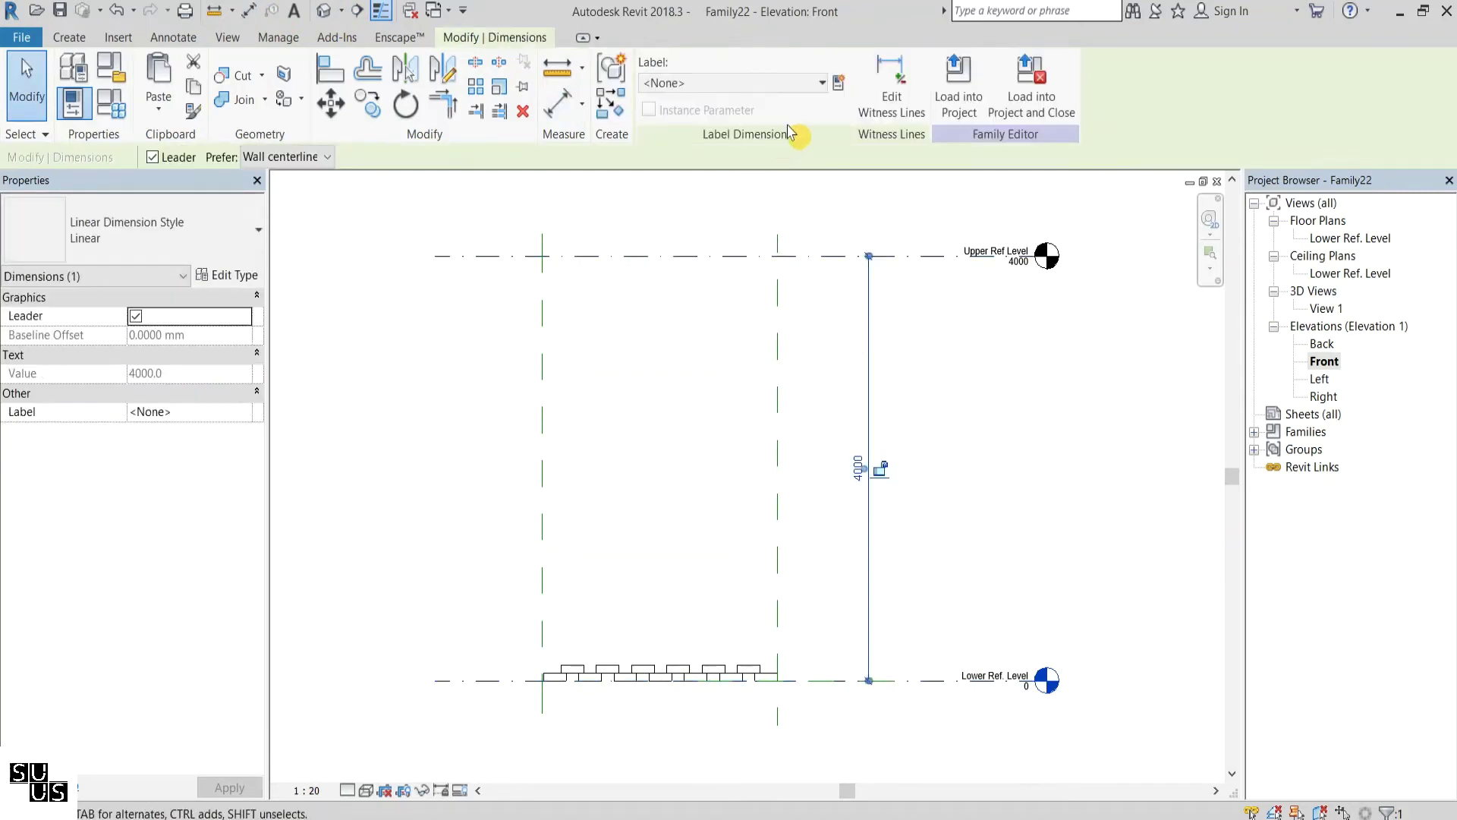
Label the level-to-level dimension with a new reporting parameter named Height
left_click(839, 82)
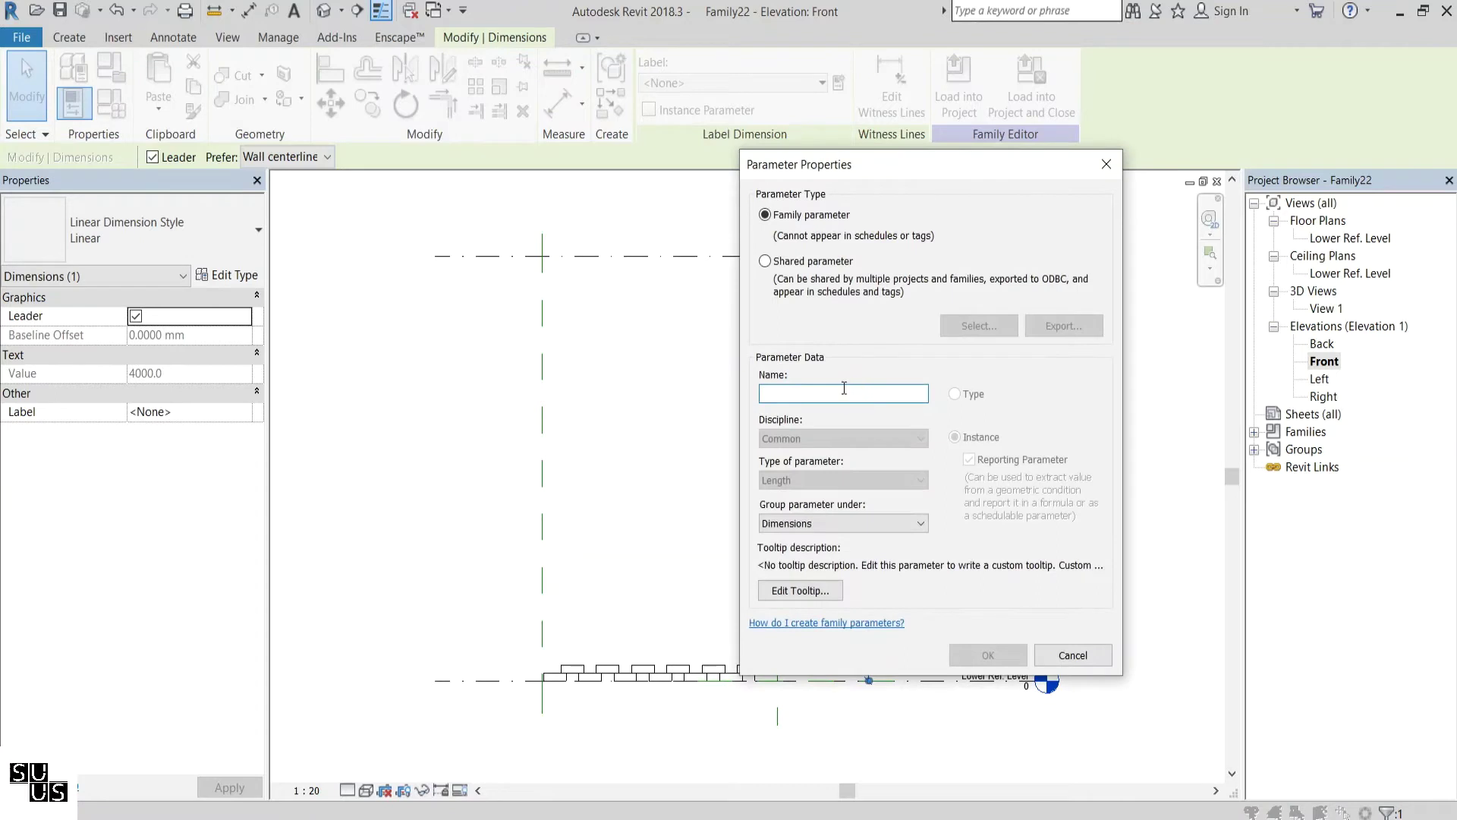
type("Height")
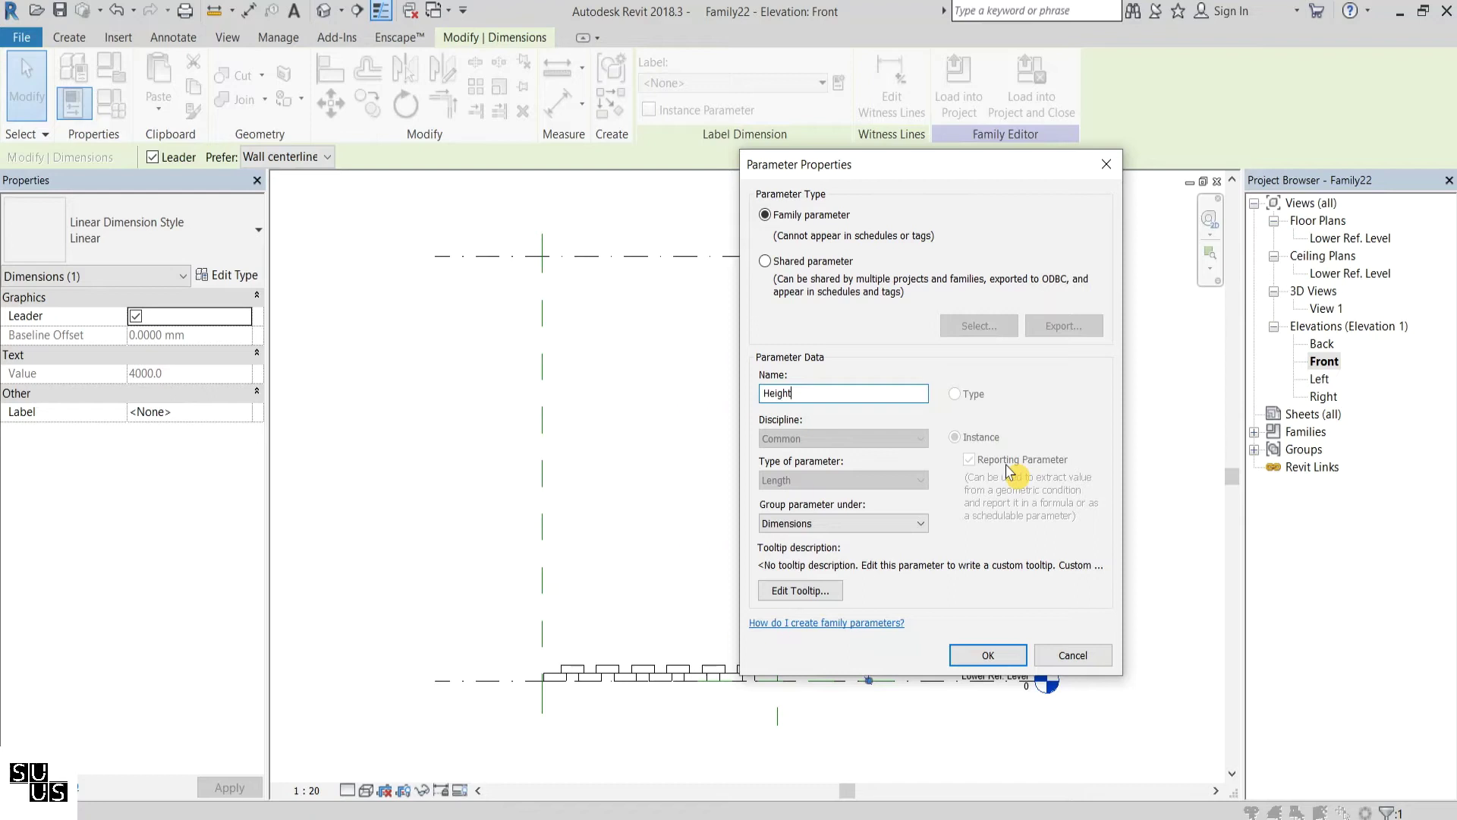
left_click(990, 657)
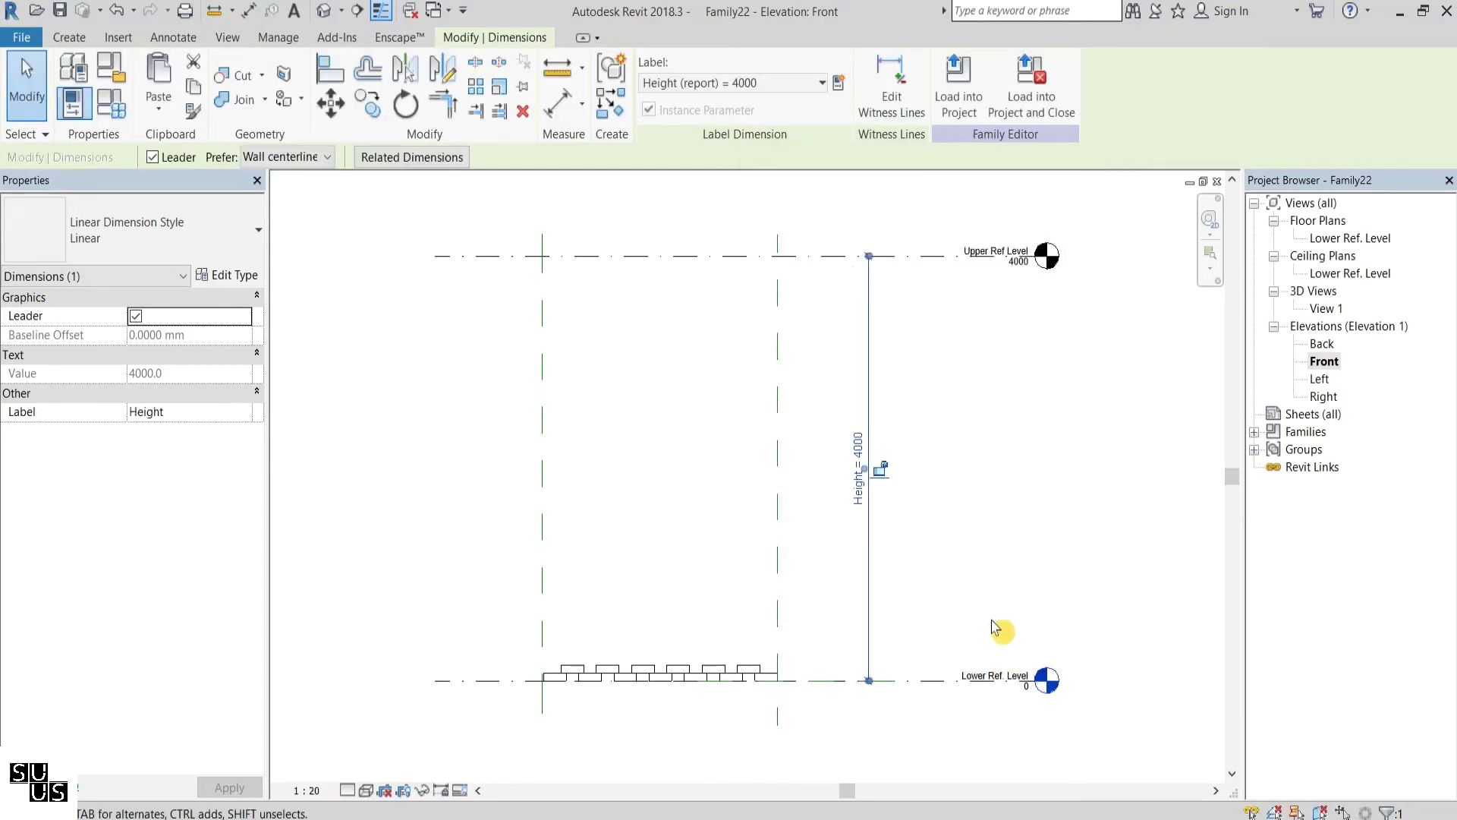
left_click(998, 613)
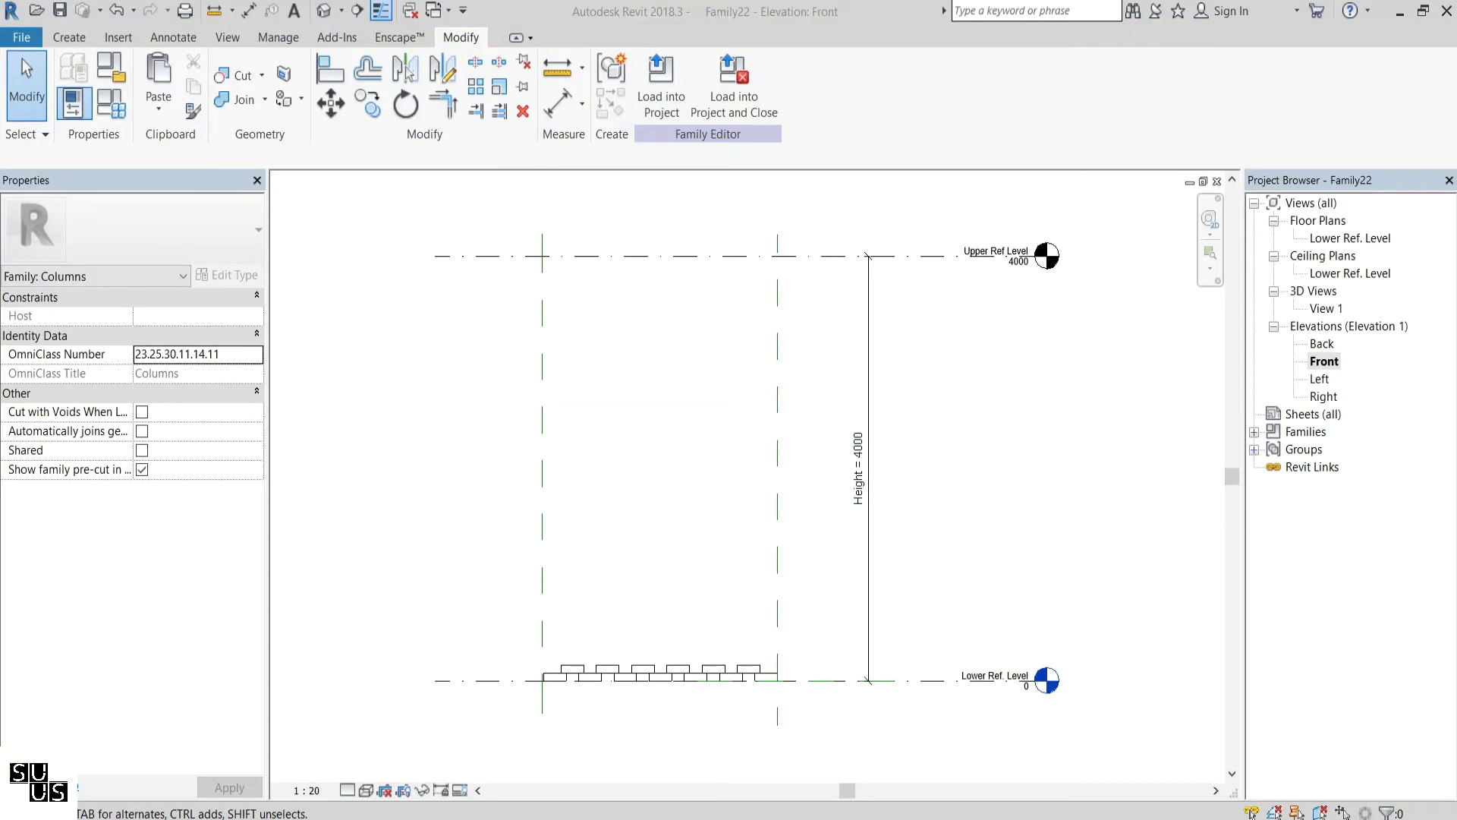
Array the whole first brick row upward at a spacing of two brick heights, with three rows in total
scroll(530, 689, "up", 3)
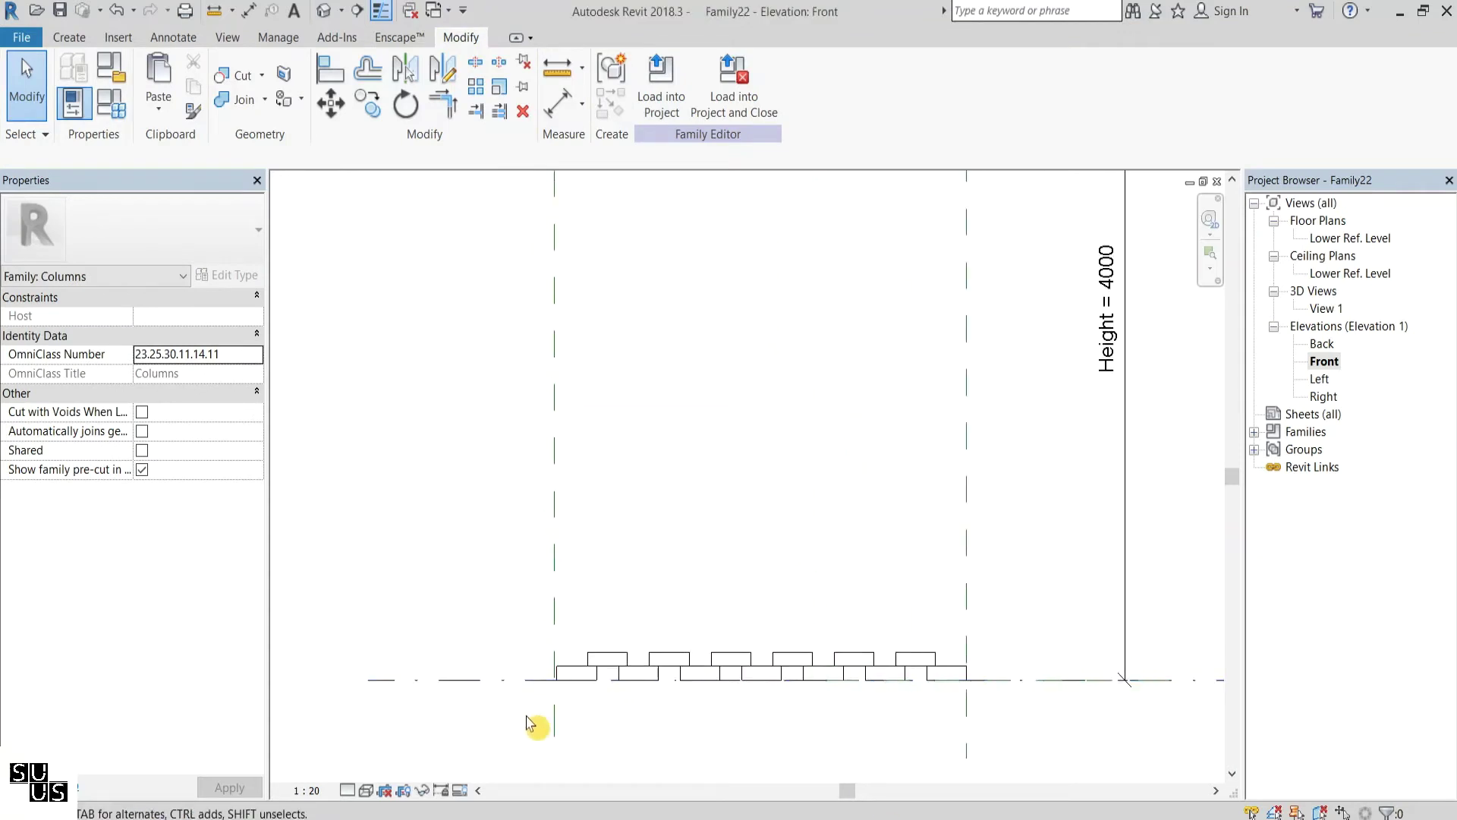
left_click(984, 674)
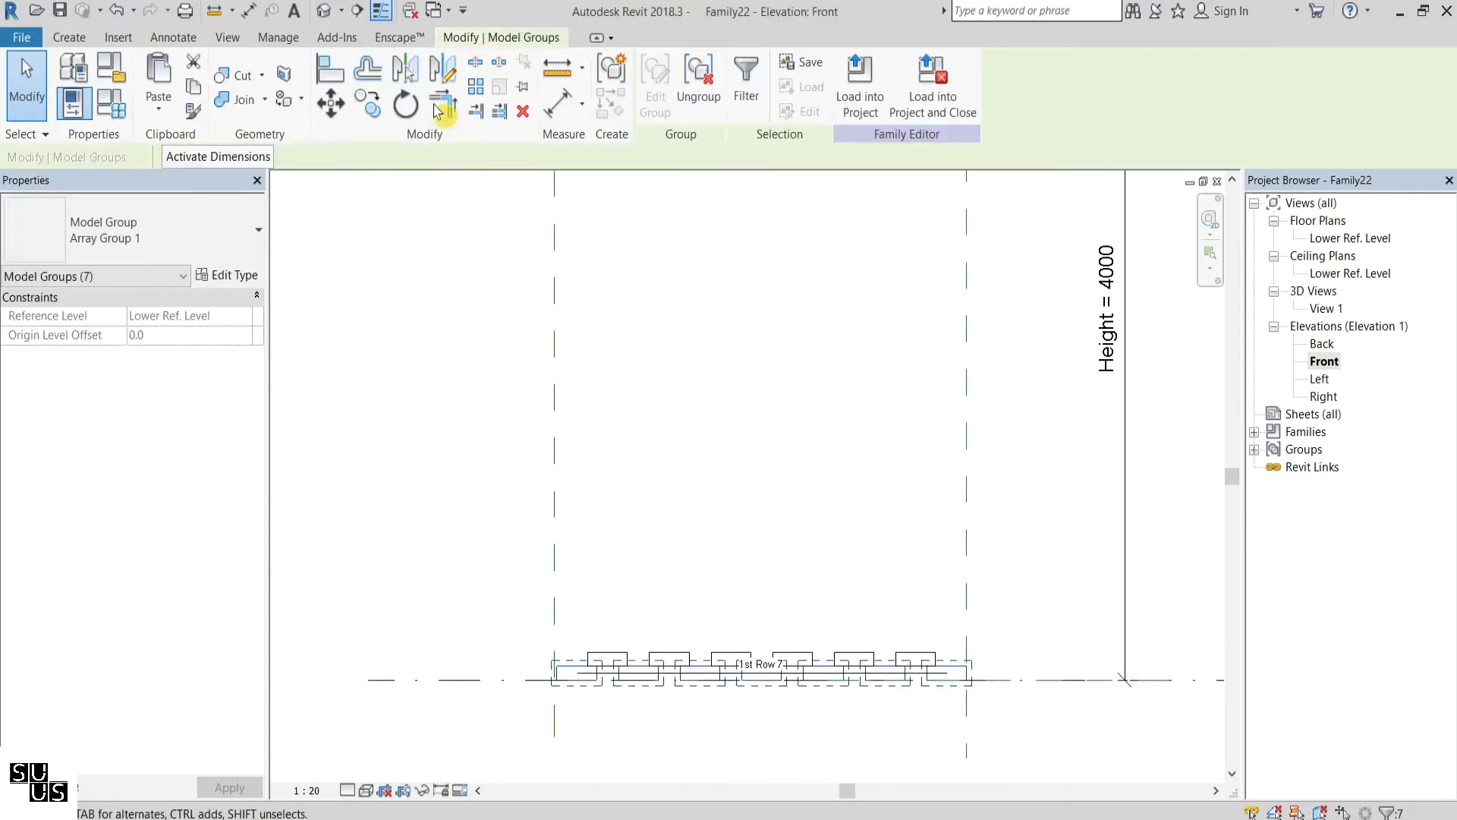
left_click(475, 86)
left_click(966, 680)
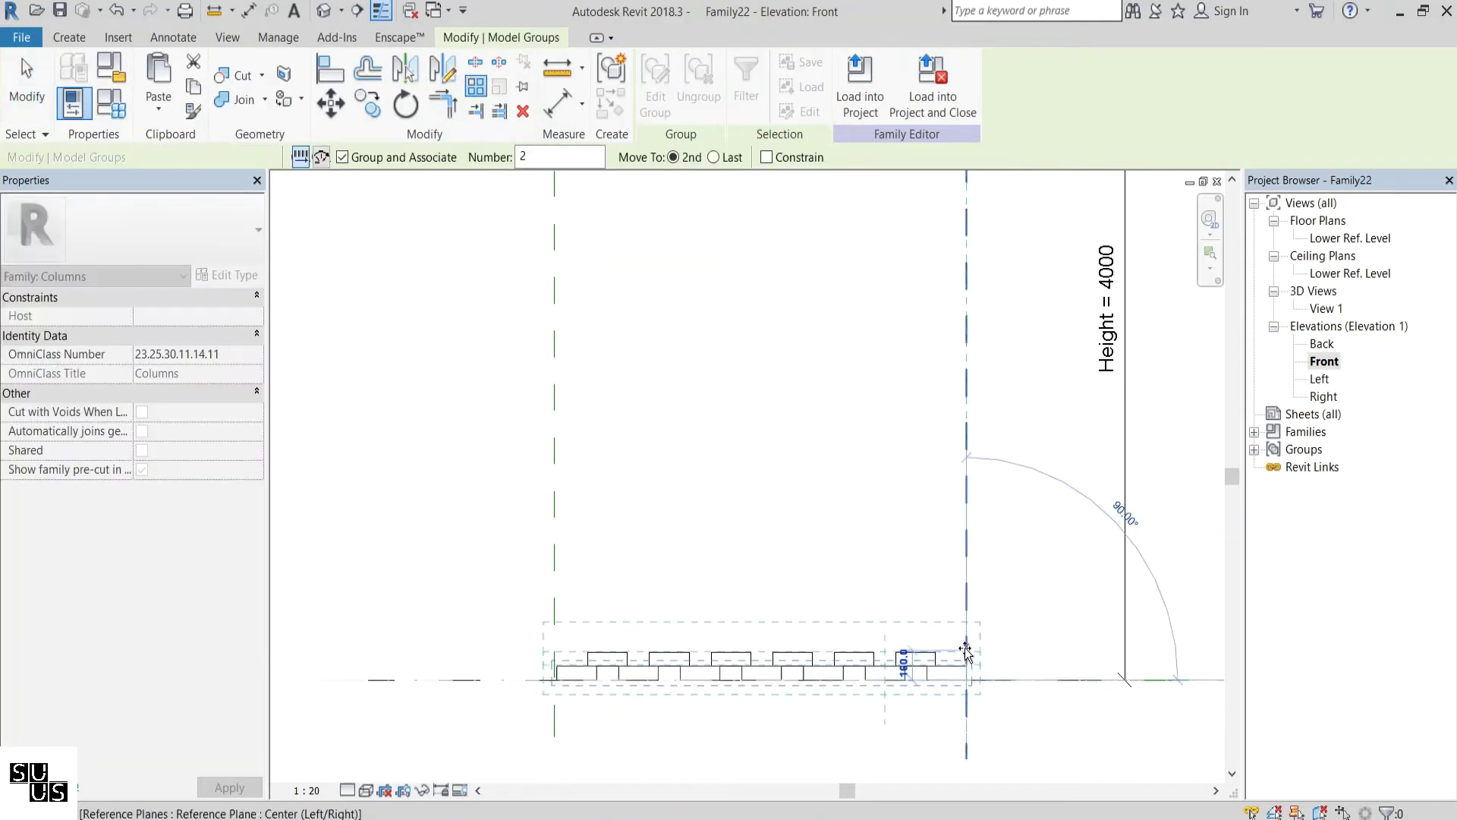
left_click(969, 658)
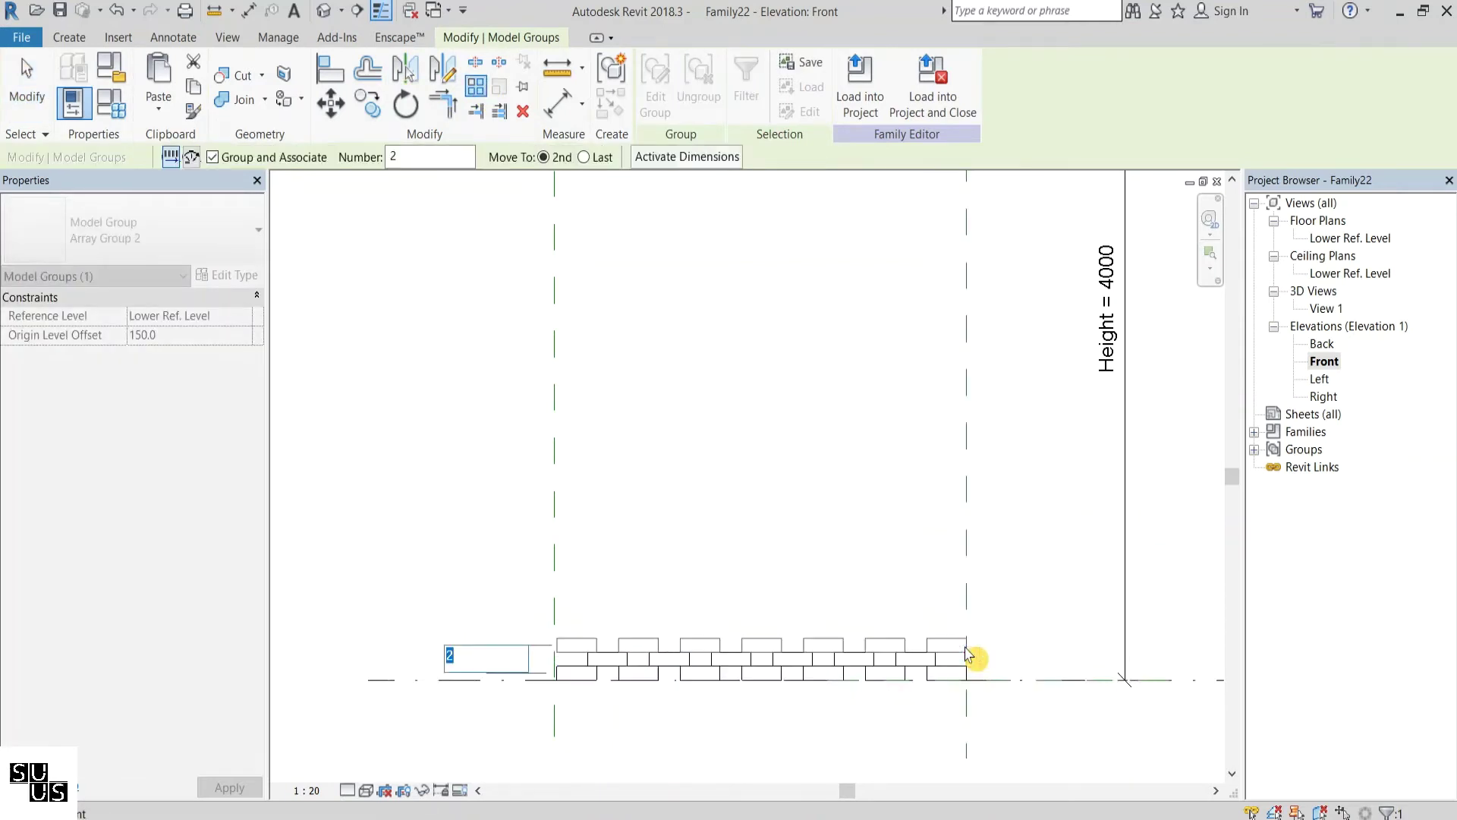
type("3")
key("Return")
Label the vertical array of the first row with a new instance parameter named Odd Rows
left_click(487, 643)
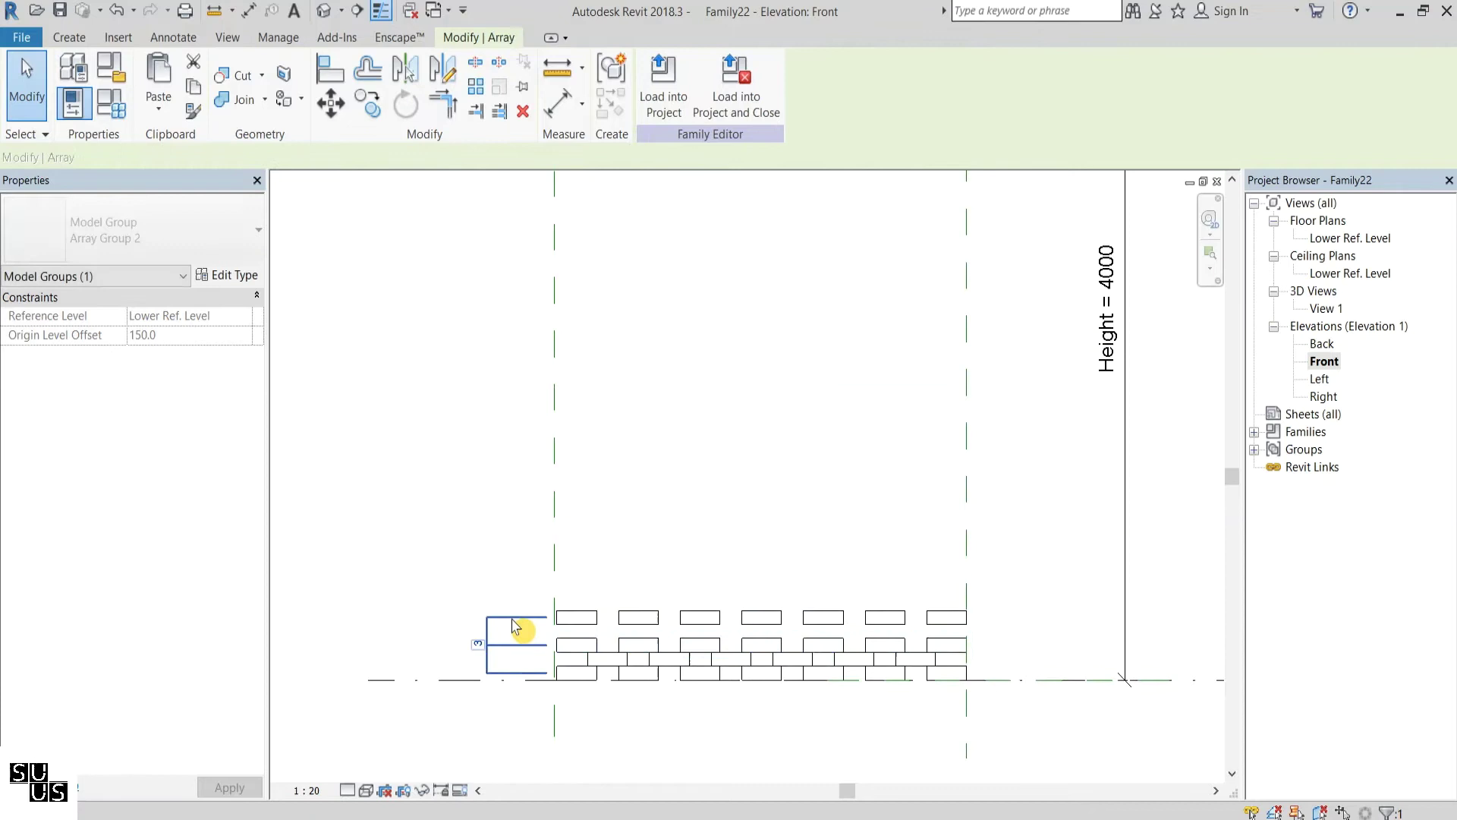
left_click(303, 158)
left_click(331, 189)
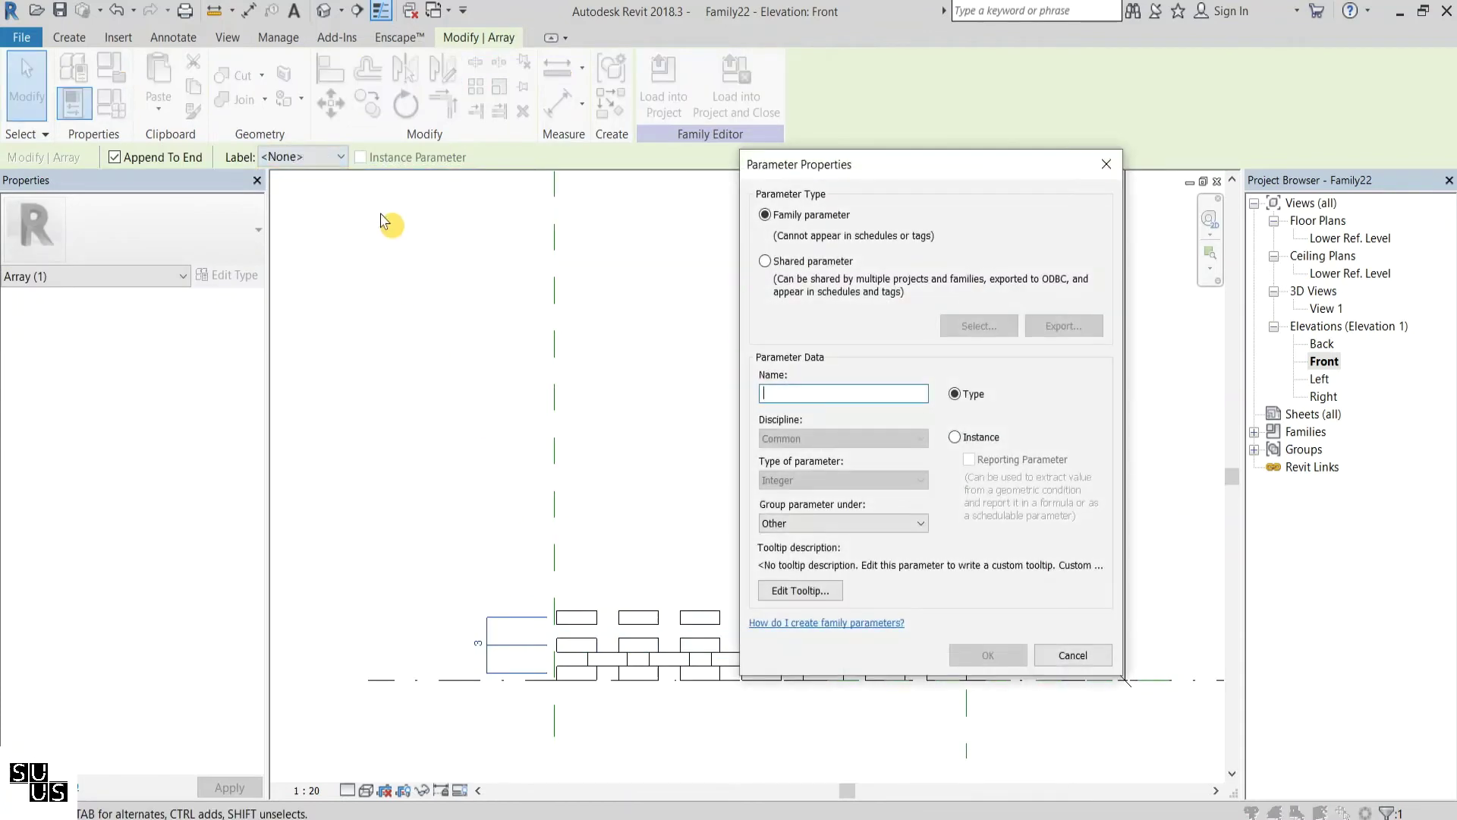
type("Odd Rows")
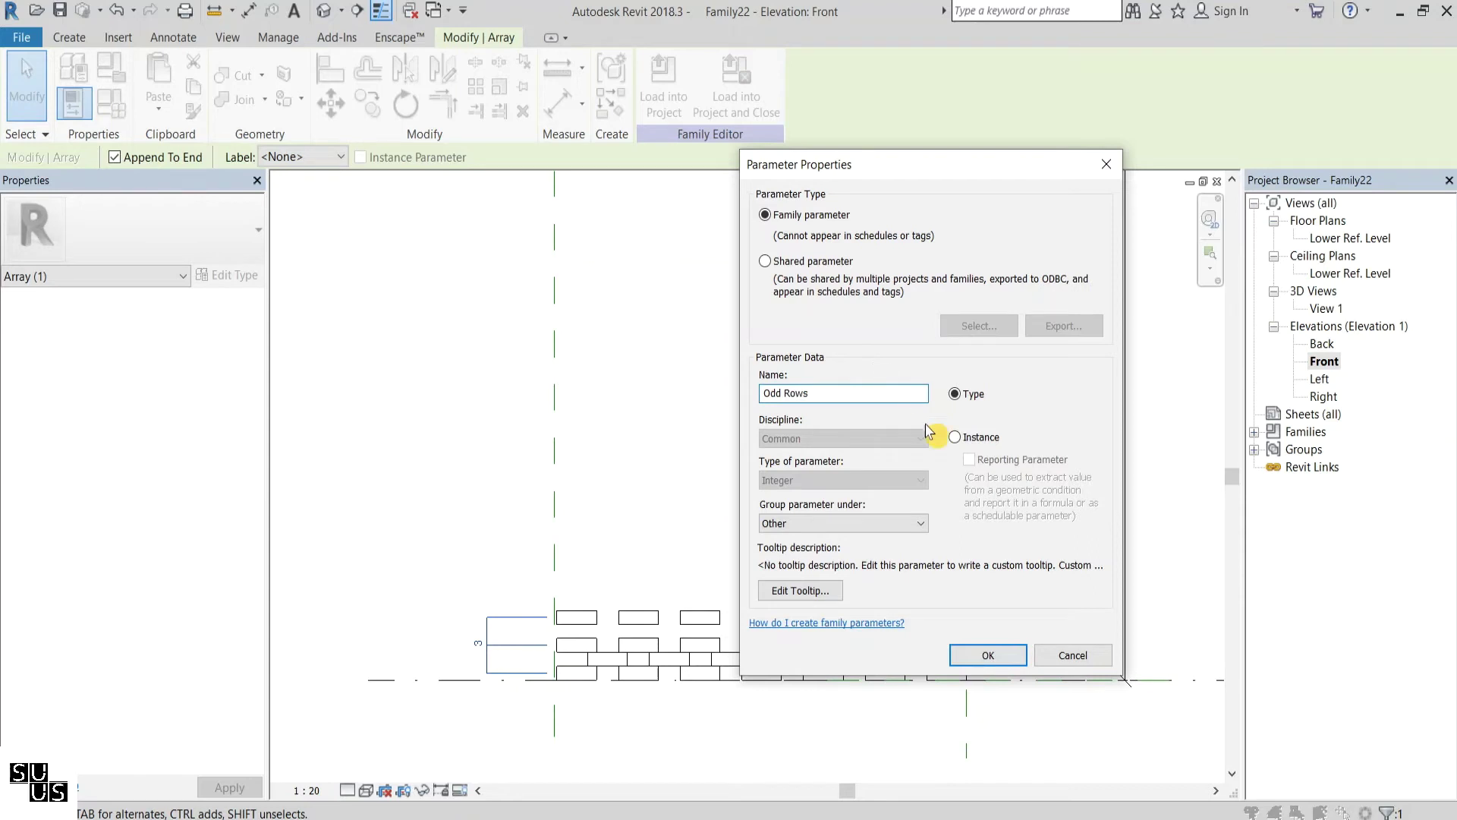
left_click(955, 438)
left_click(999, 657)
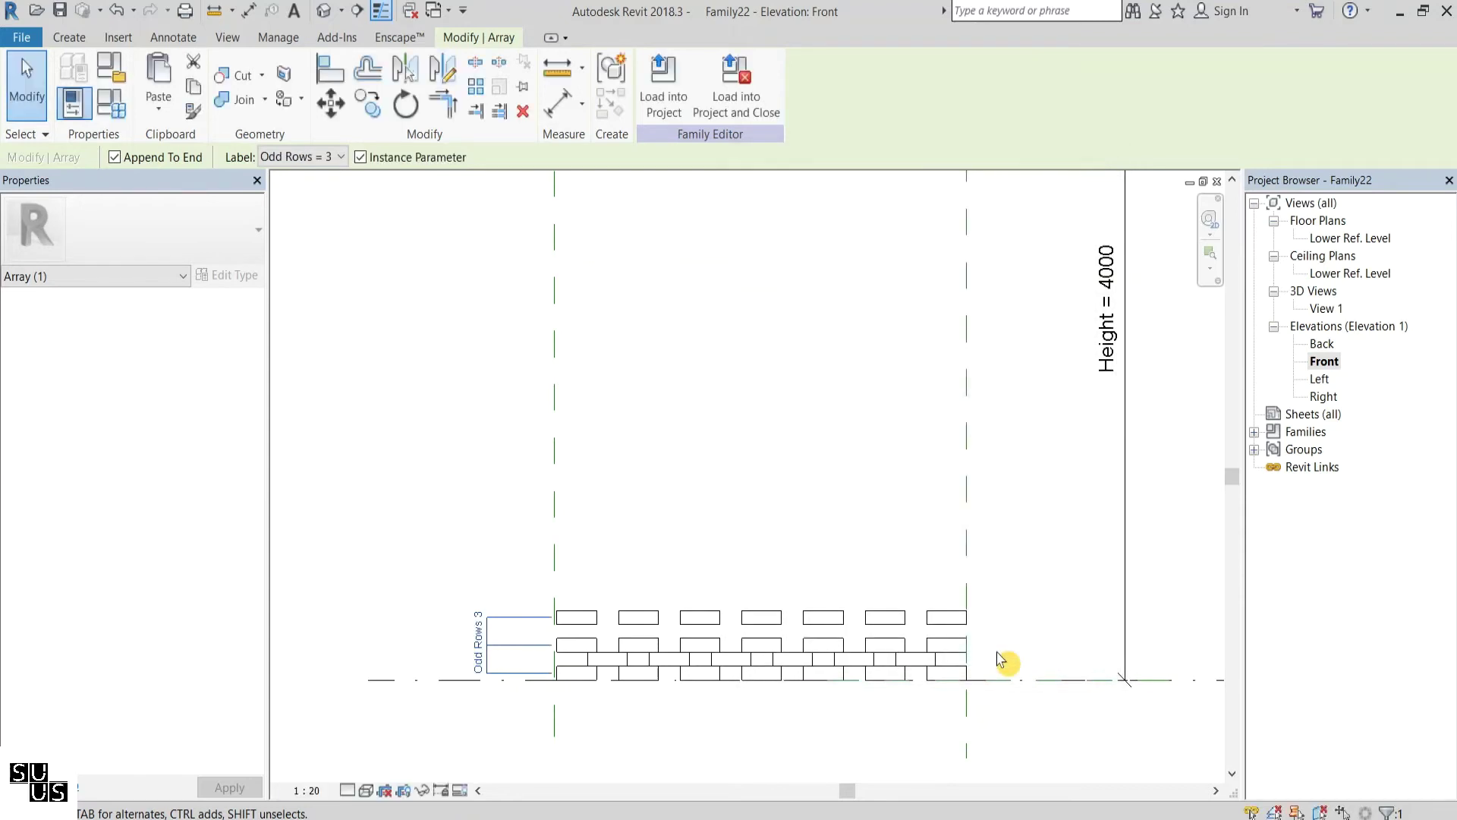
key("Escape")
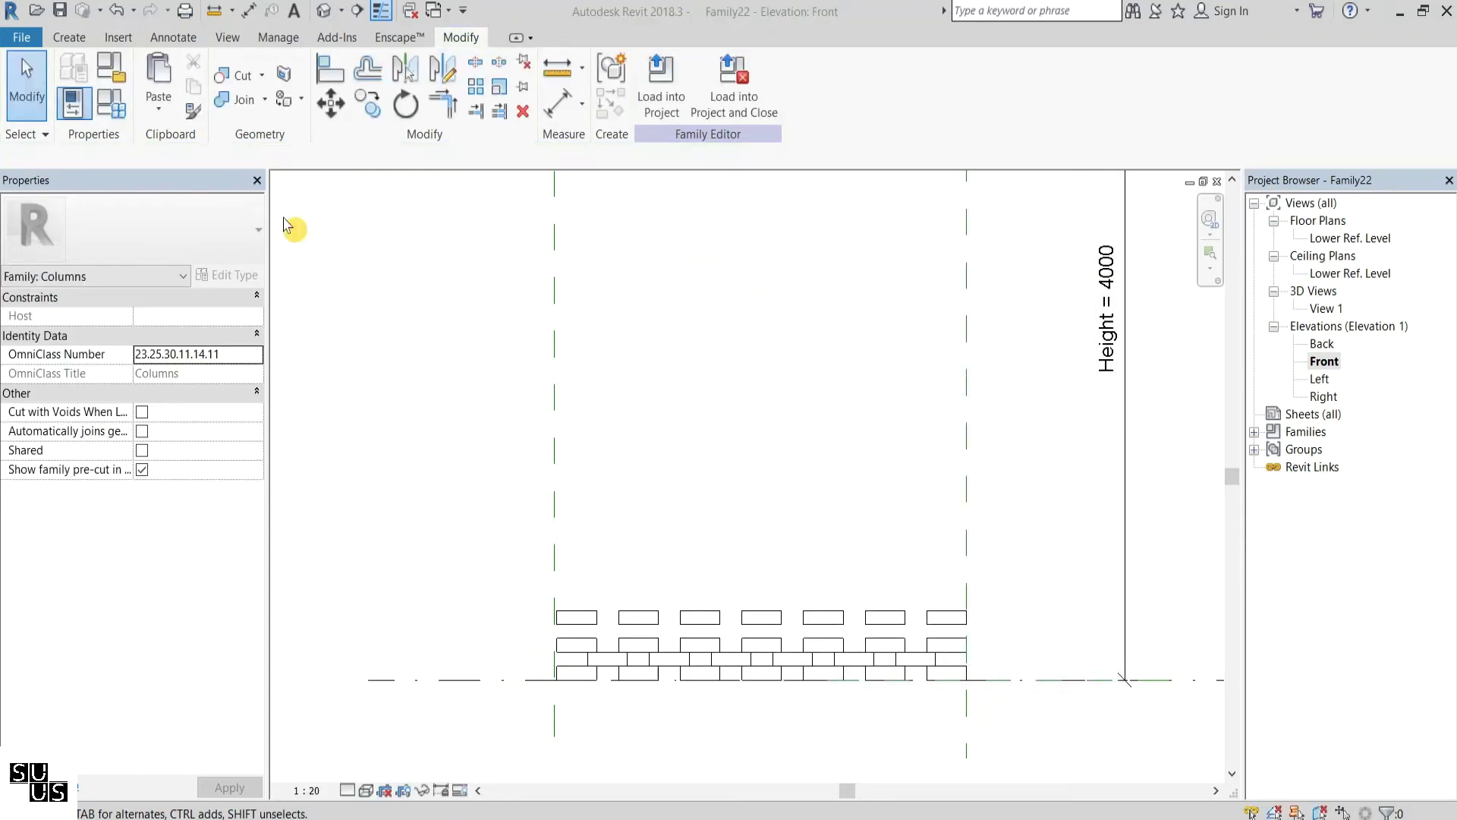
Set the Odd Rows parameter's formula to Height / 150 mm in the family types
left_click(114, 110)
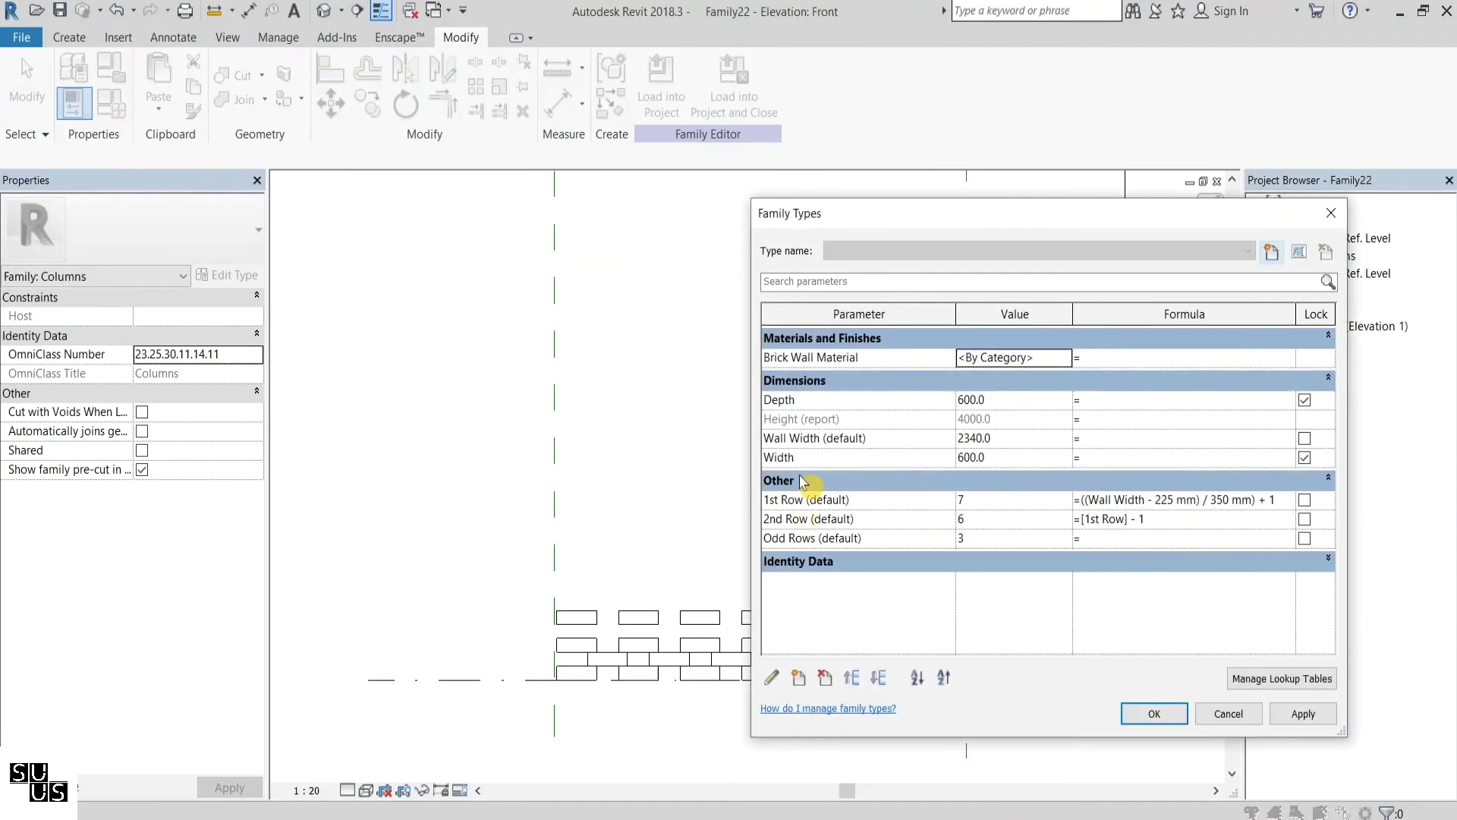
left_click(801, 419)
left_click_drag(801, 419, 757, 420)
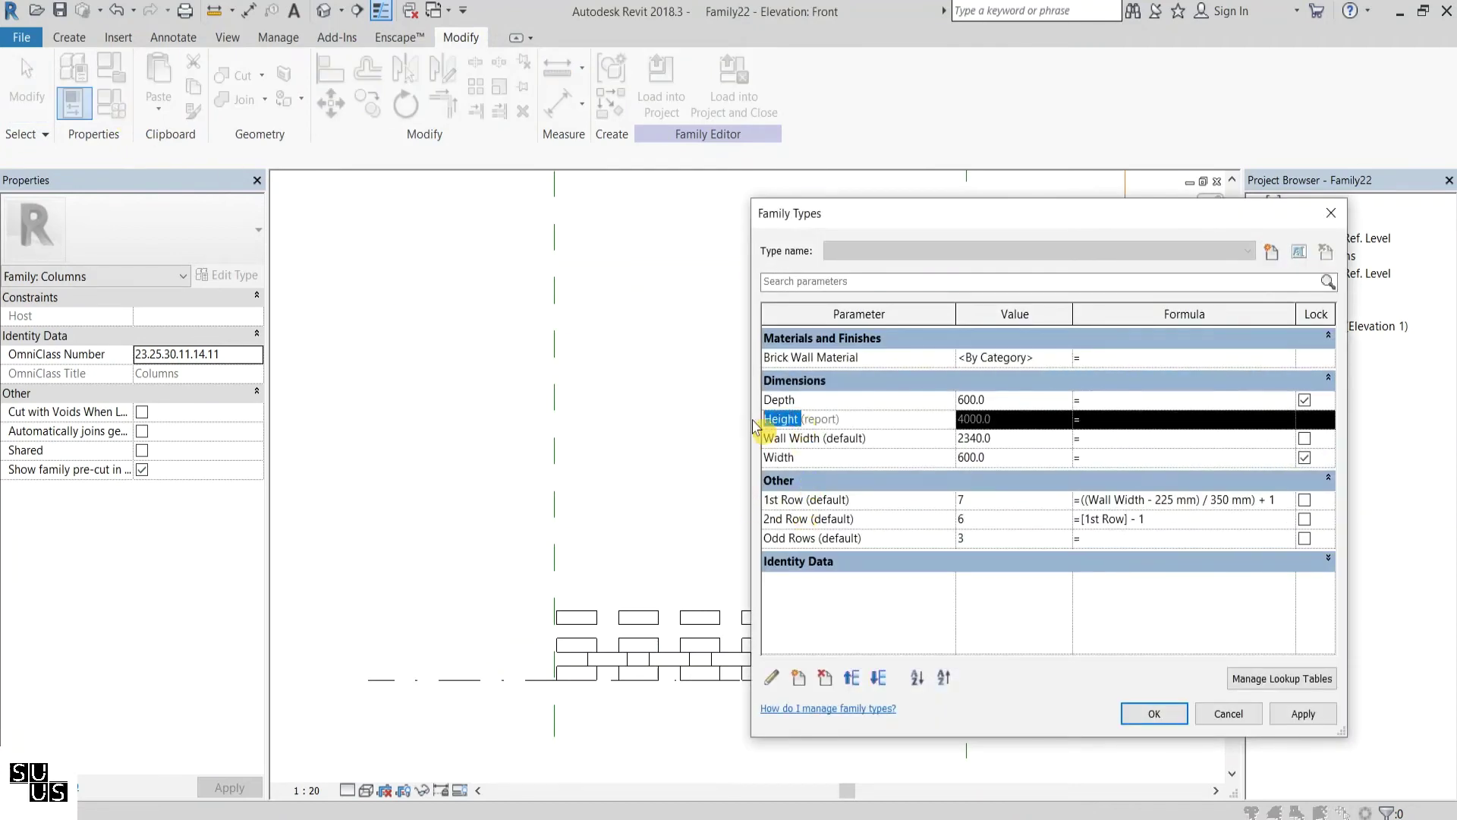
left_click(1169, 539)
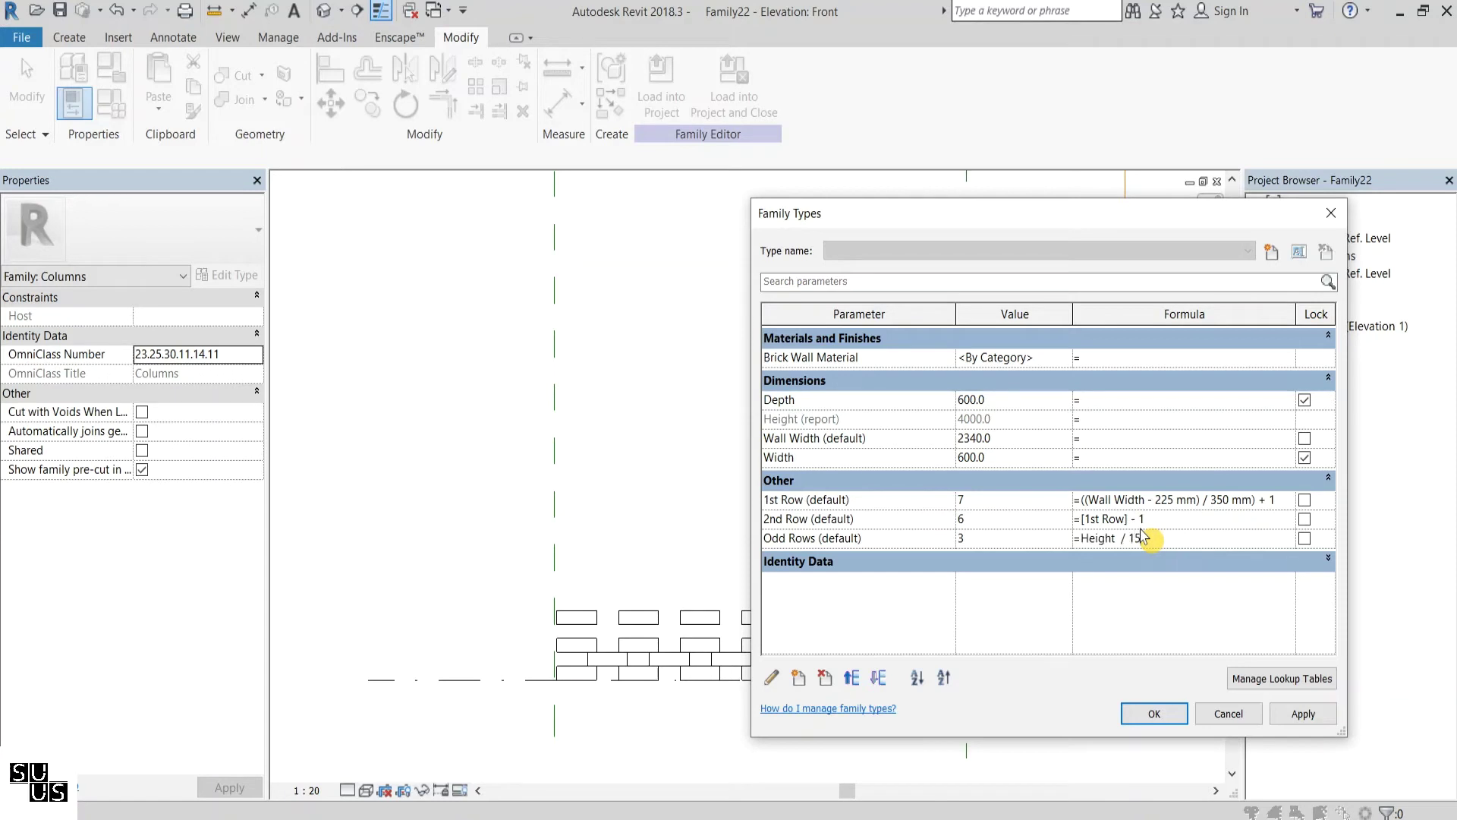
left_click(1155, 715)
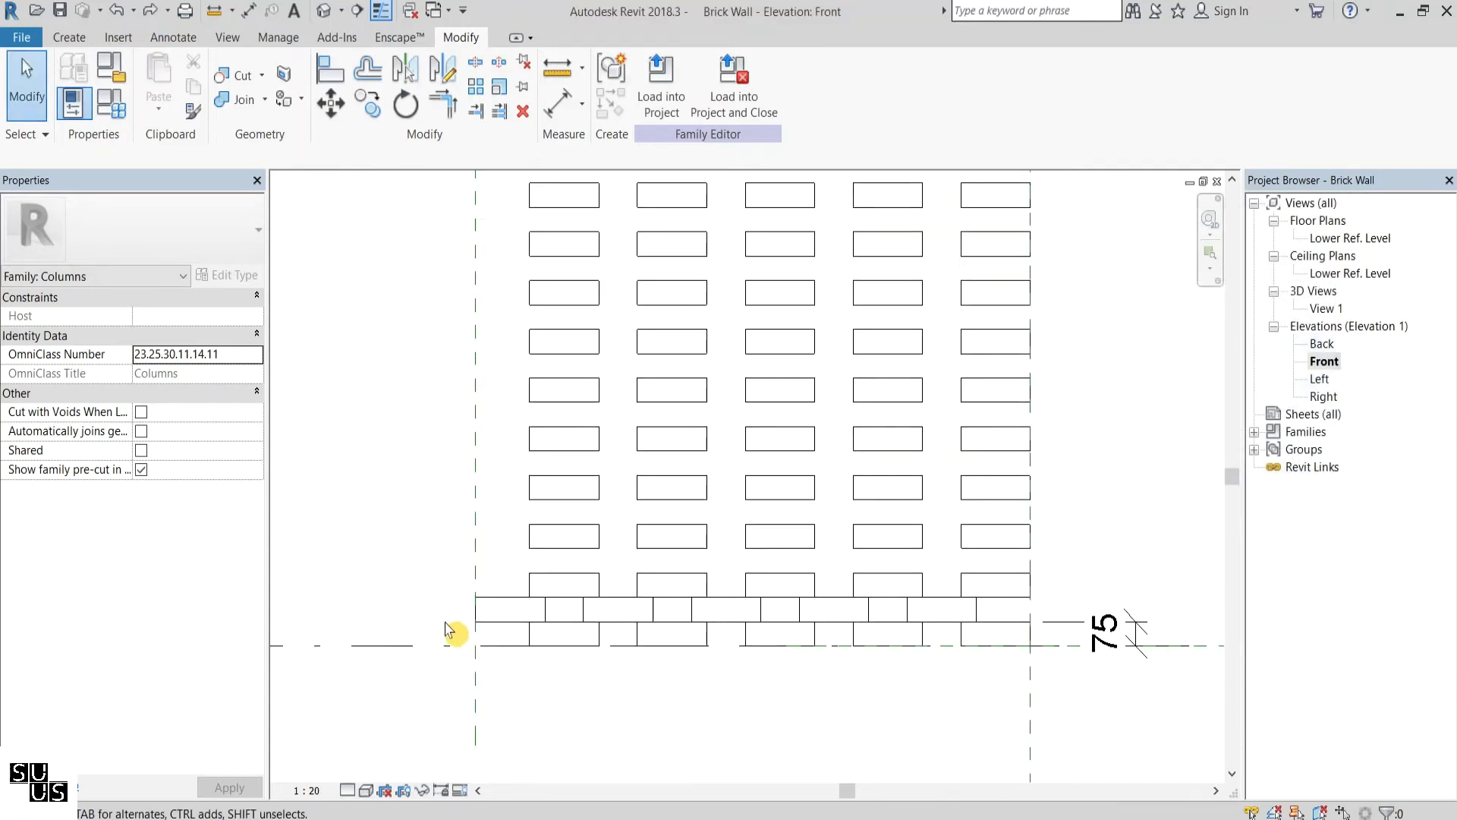
Array the staggered second brick row upward at a spacing of two brick heights, with three rows in total
left_click(1021, 596)
left_click(480, 103)
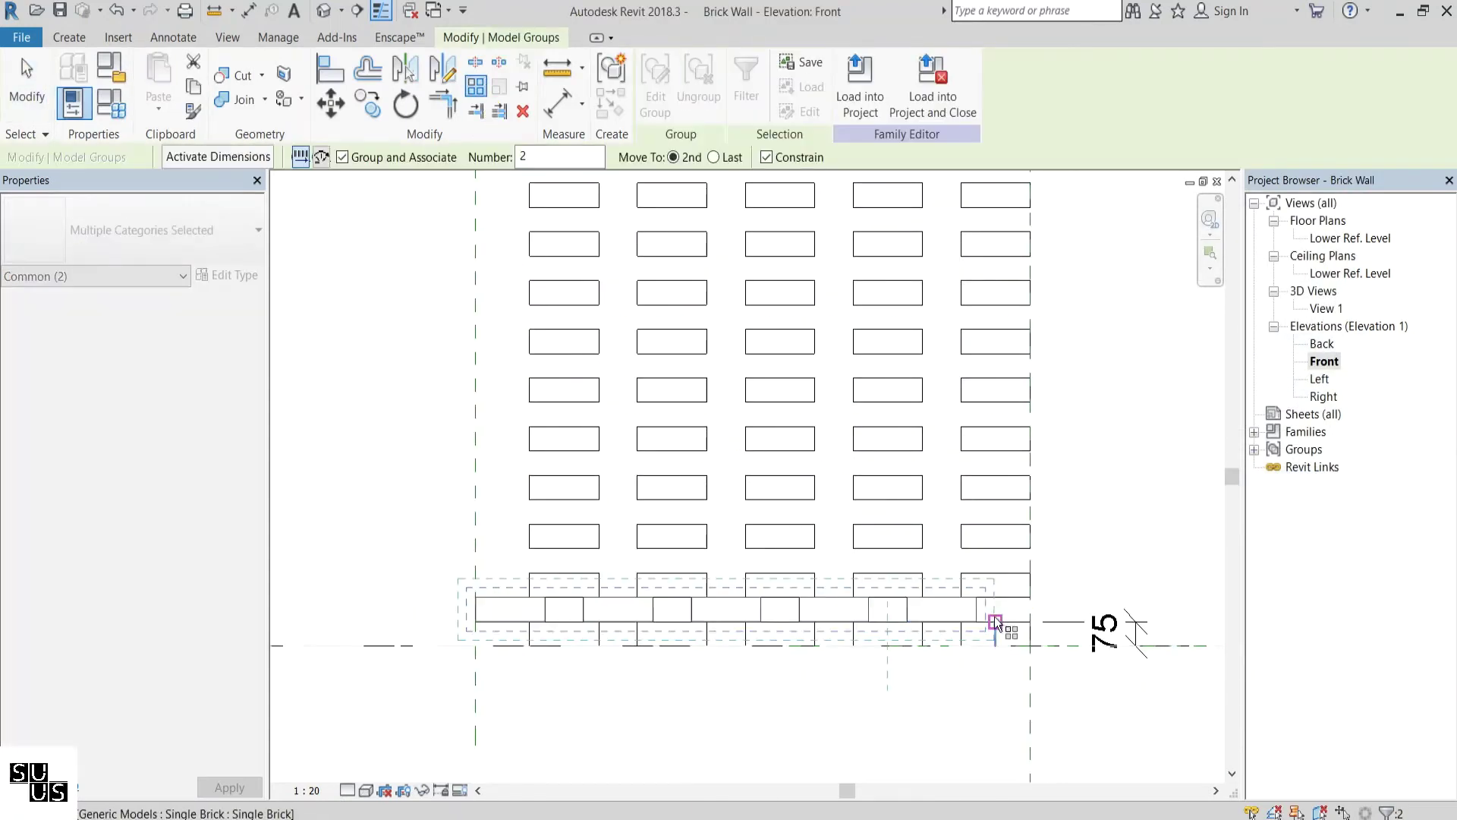
left_click(992, 617)
left_click(999, 580)
type("3")
key("Return")
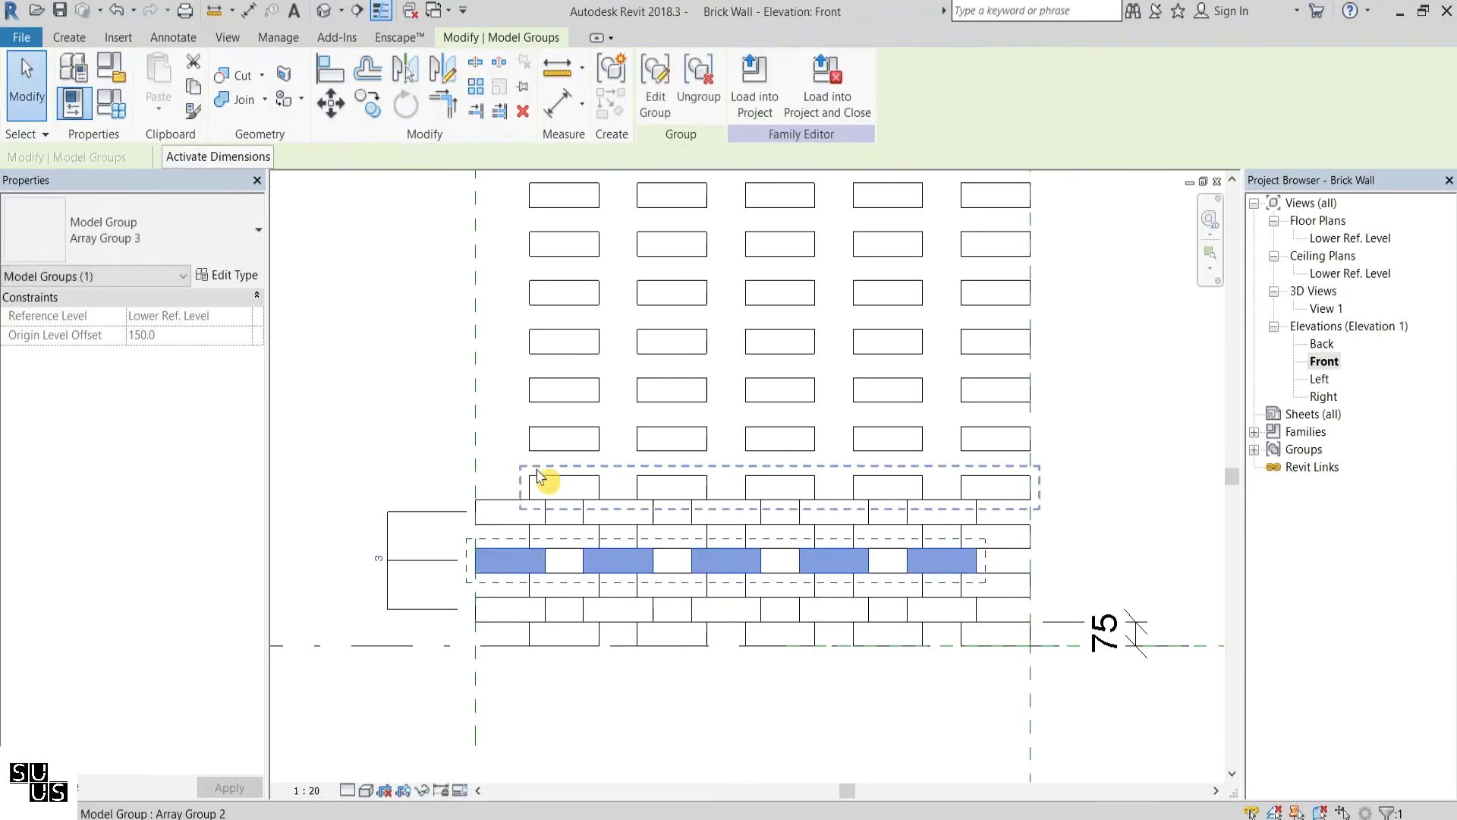
Label the vertical array of the staggered second row with a new instance parameter named Even Numbers
left_click(439, 511)
left_click(272, 161)
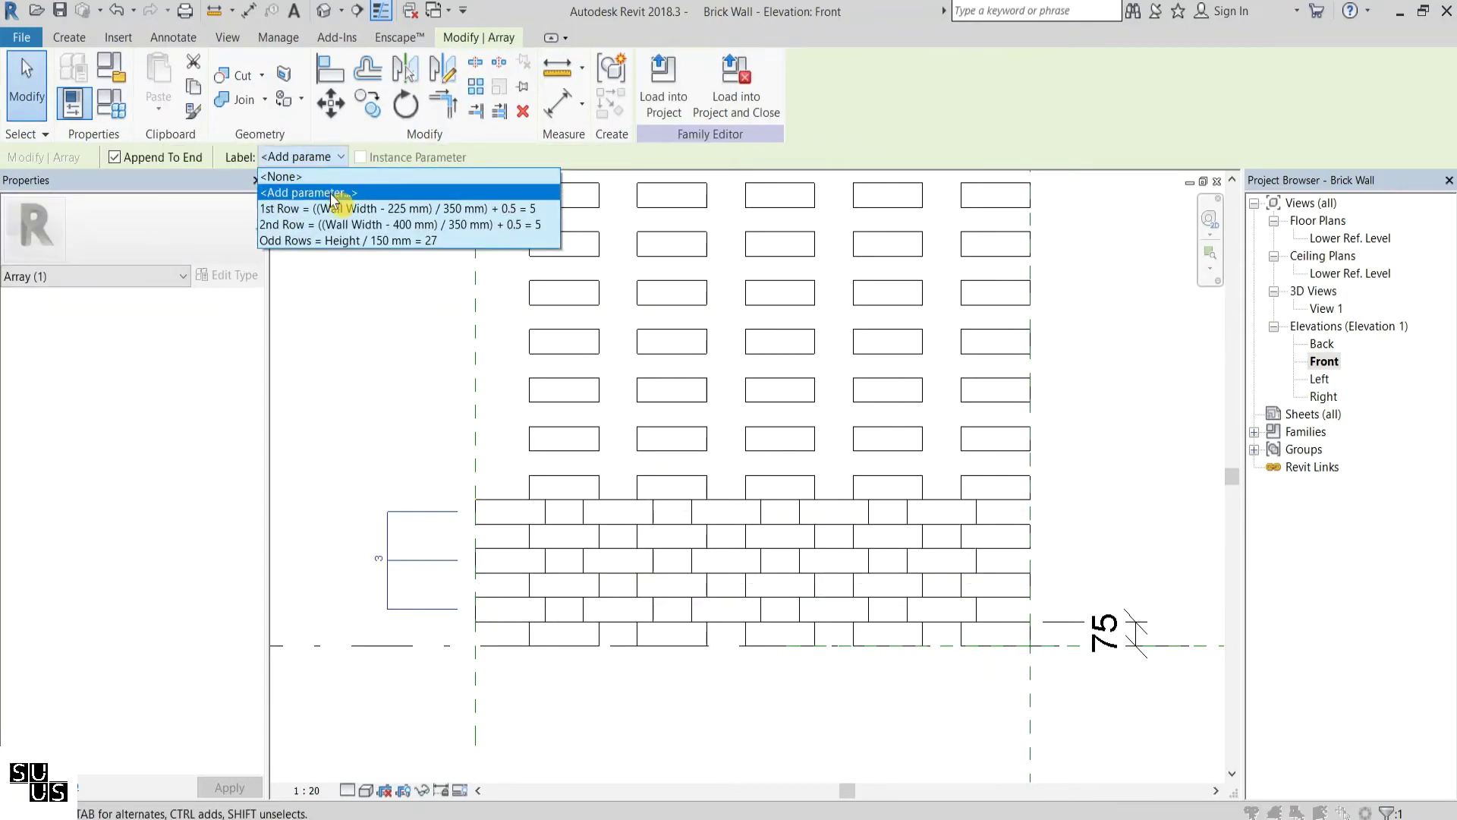
left_click(325, 198)
type("E")
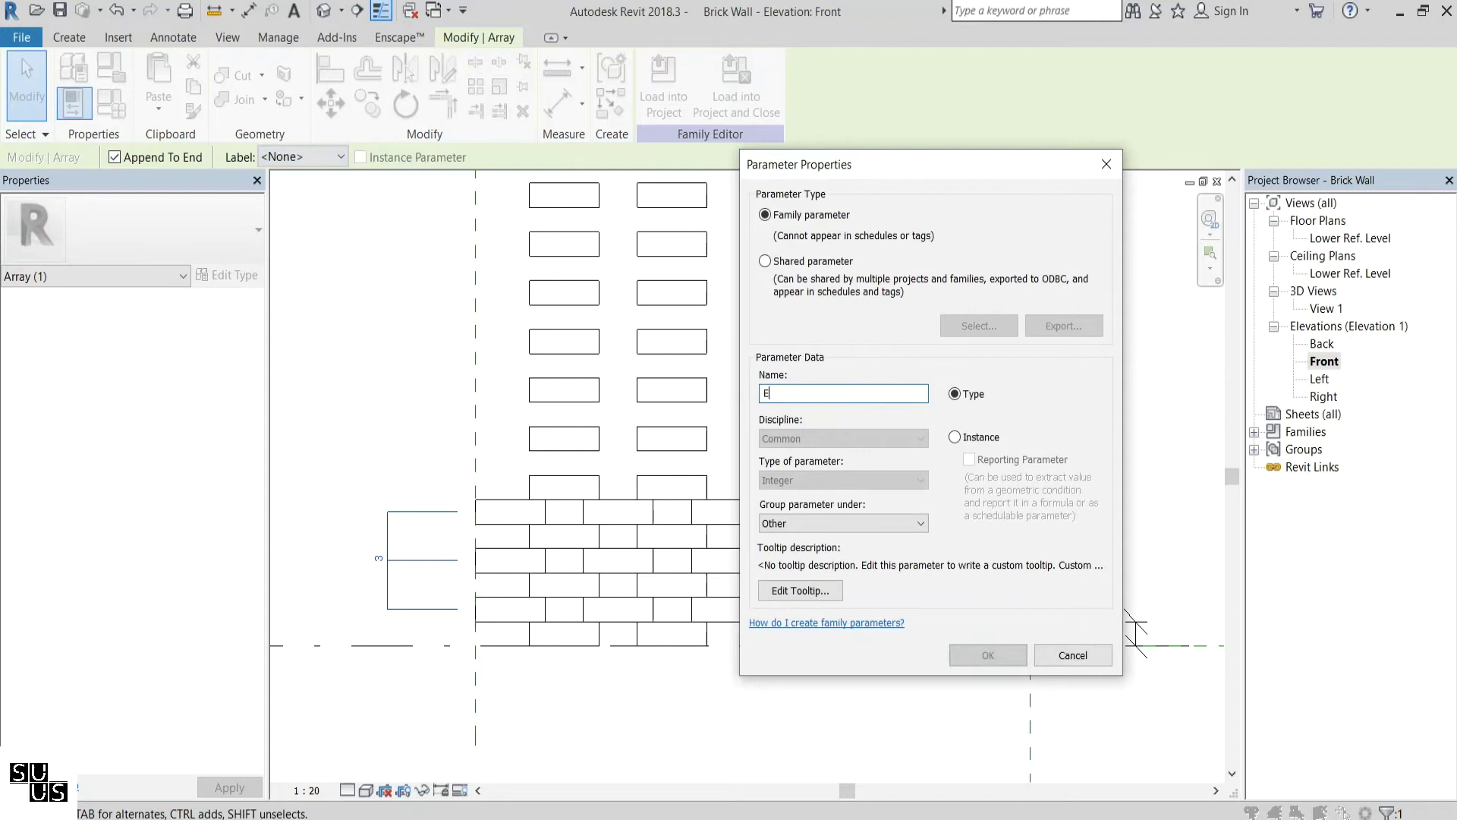
type("ven Numbers")
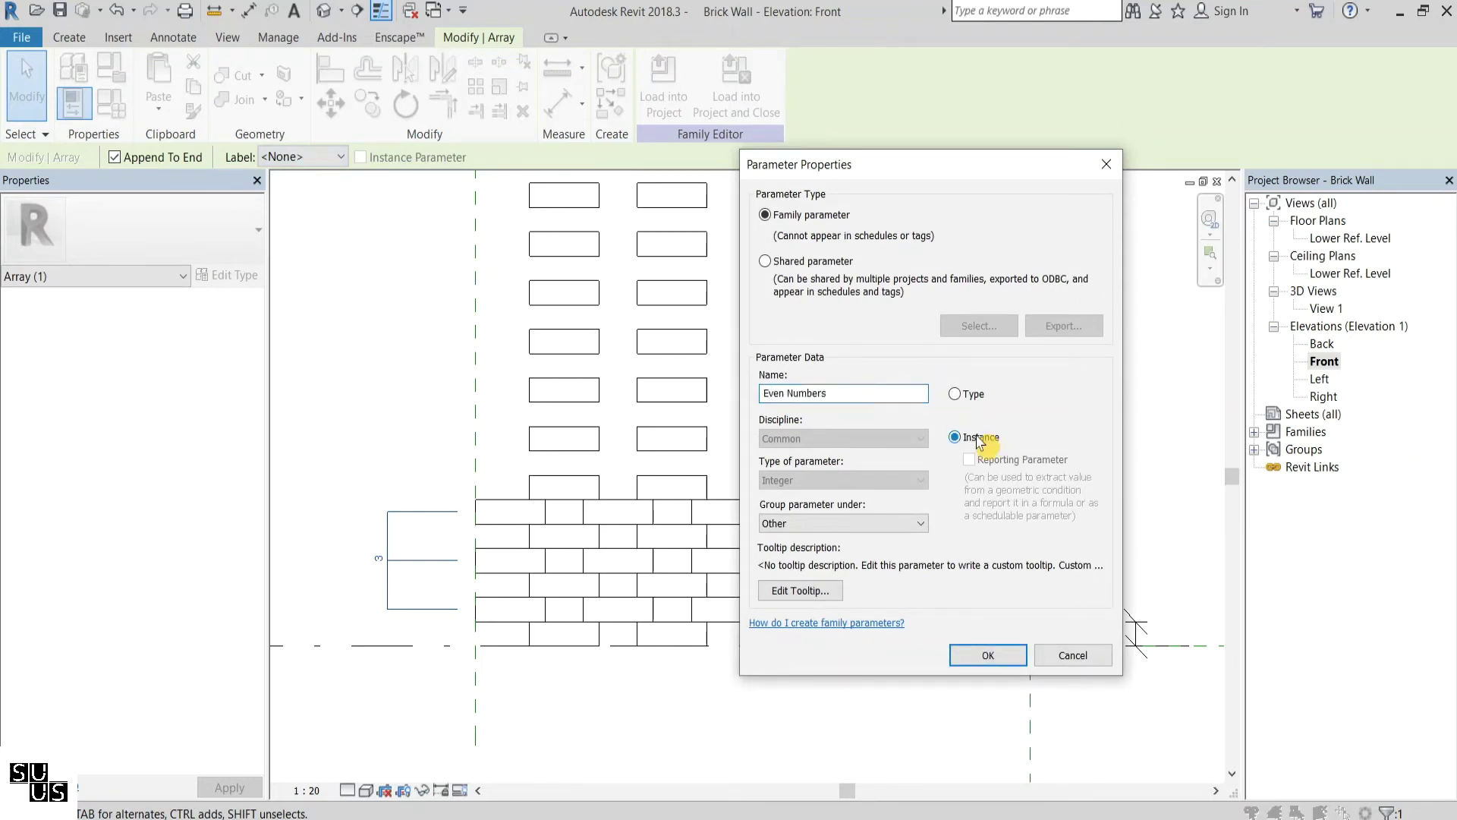
left_click(988, 654)
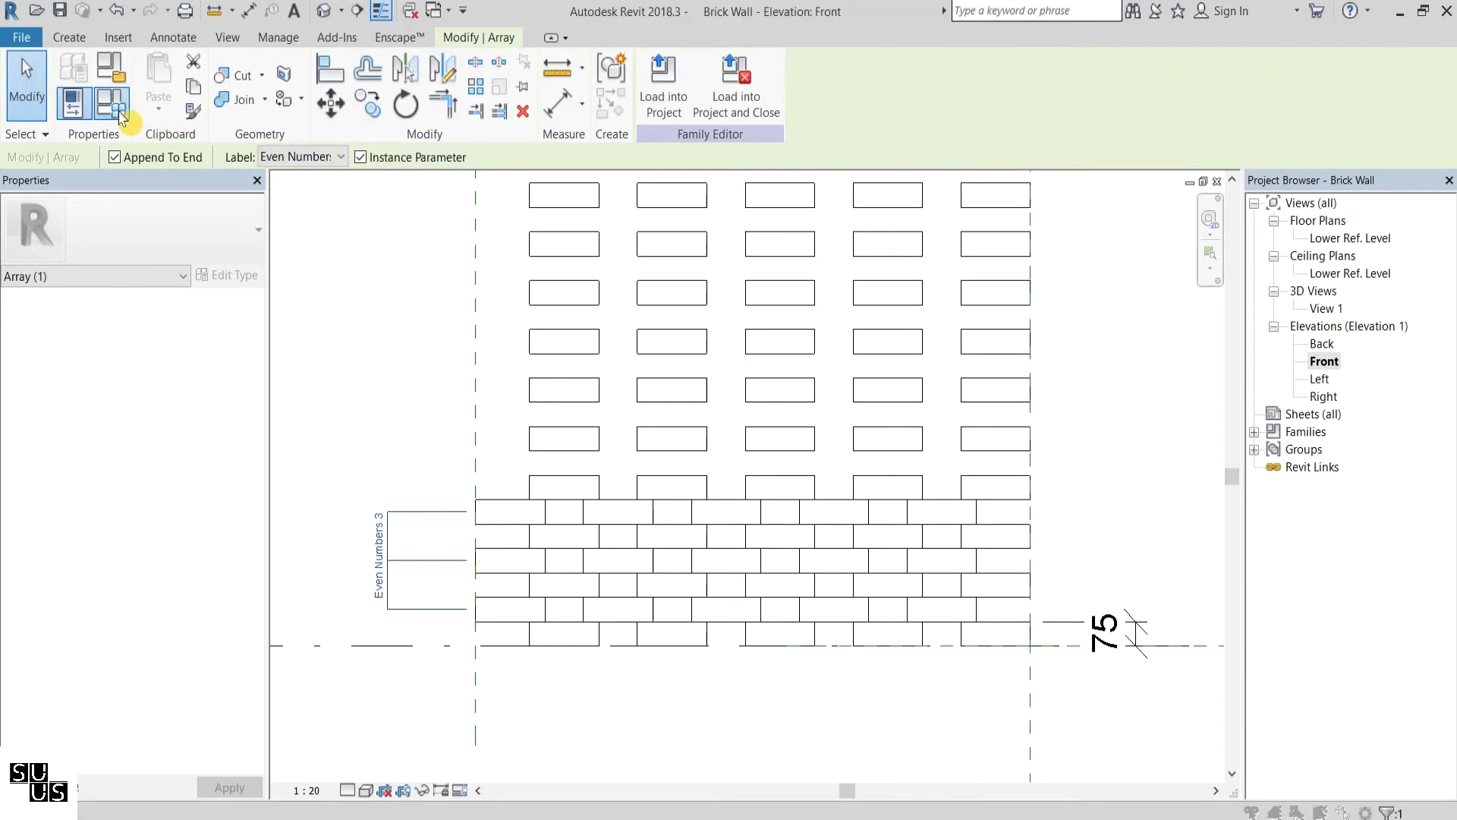
Give the Even Numbers parameter a formula that divides (Height -75) in the family types, and change the view's visual style to shaded
left_click(120, 115)
left_click(711, 441)
left_click_drag(711, 442, 678, 444)
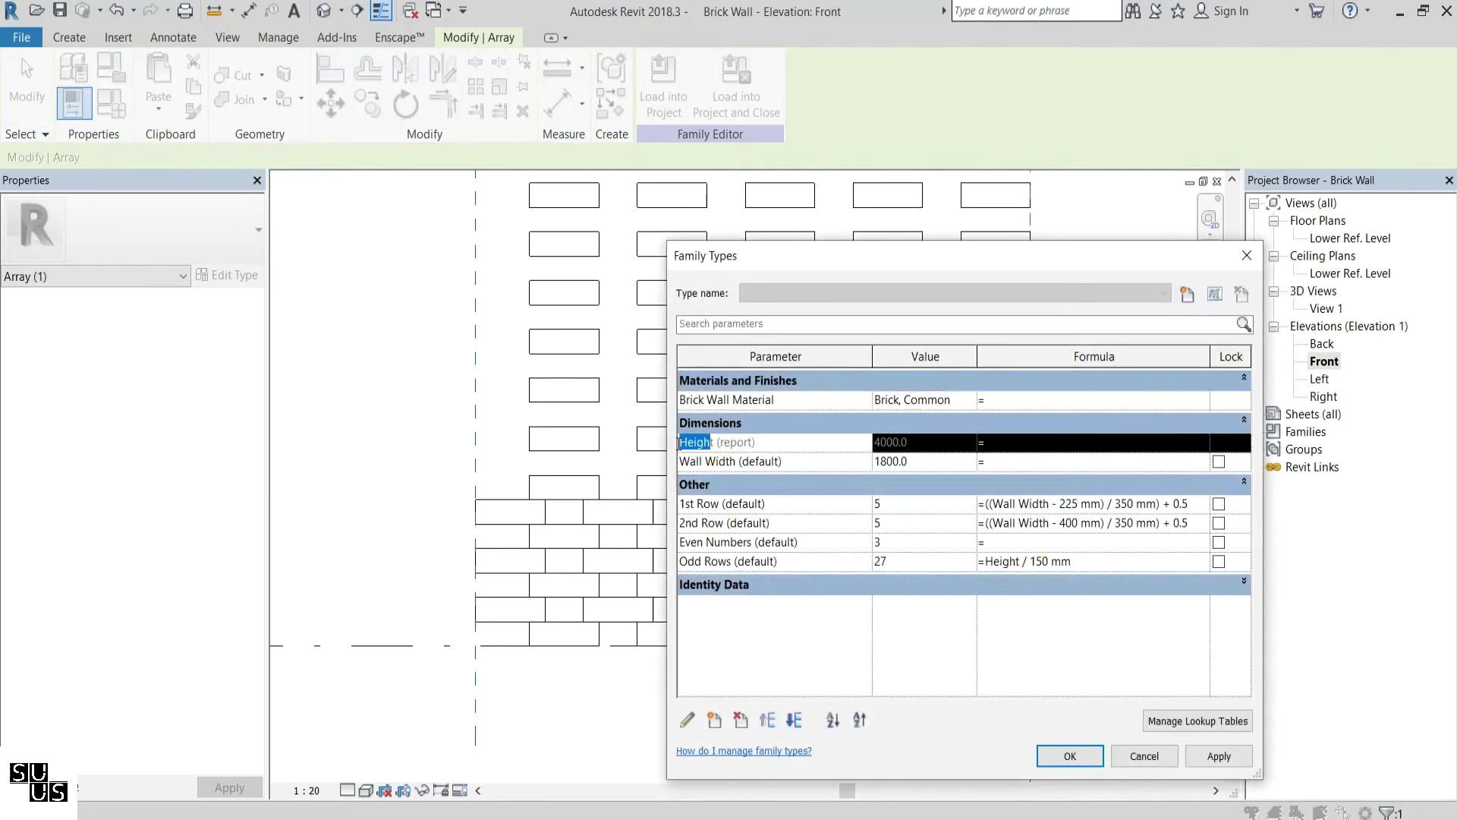
left_click(1066, 541)
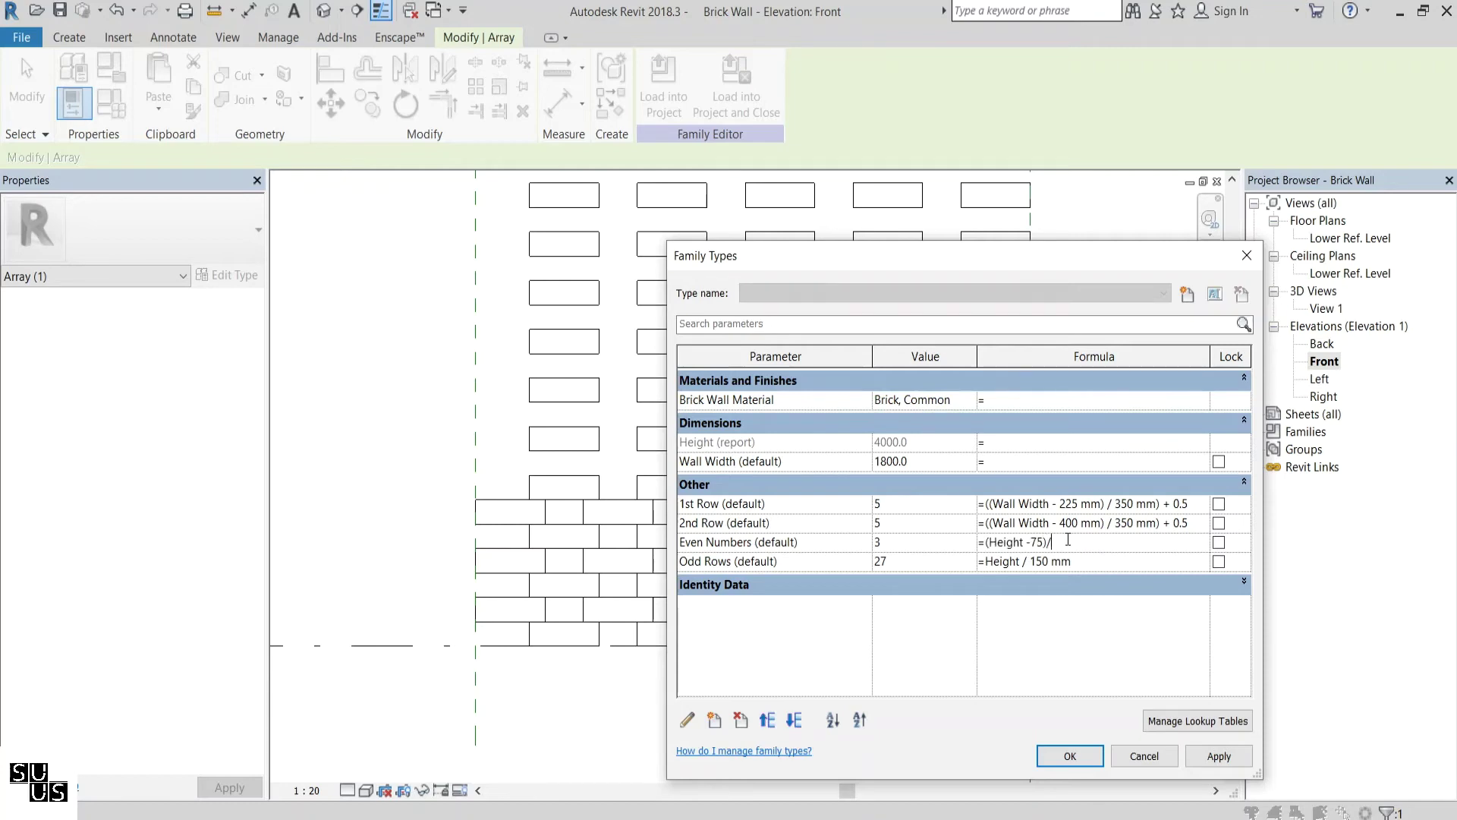
left_click(1071, 757)
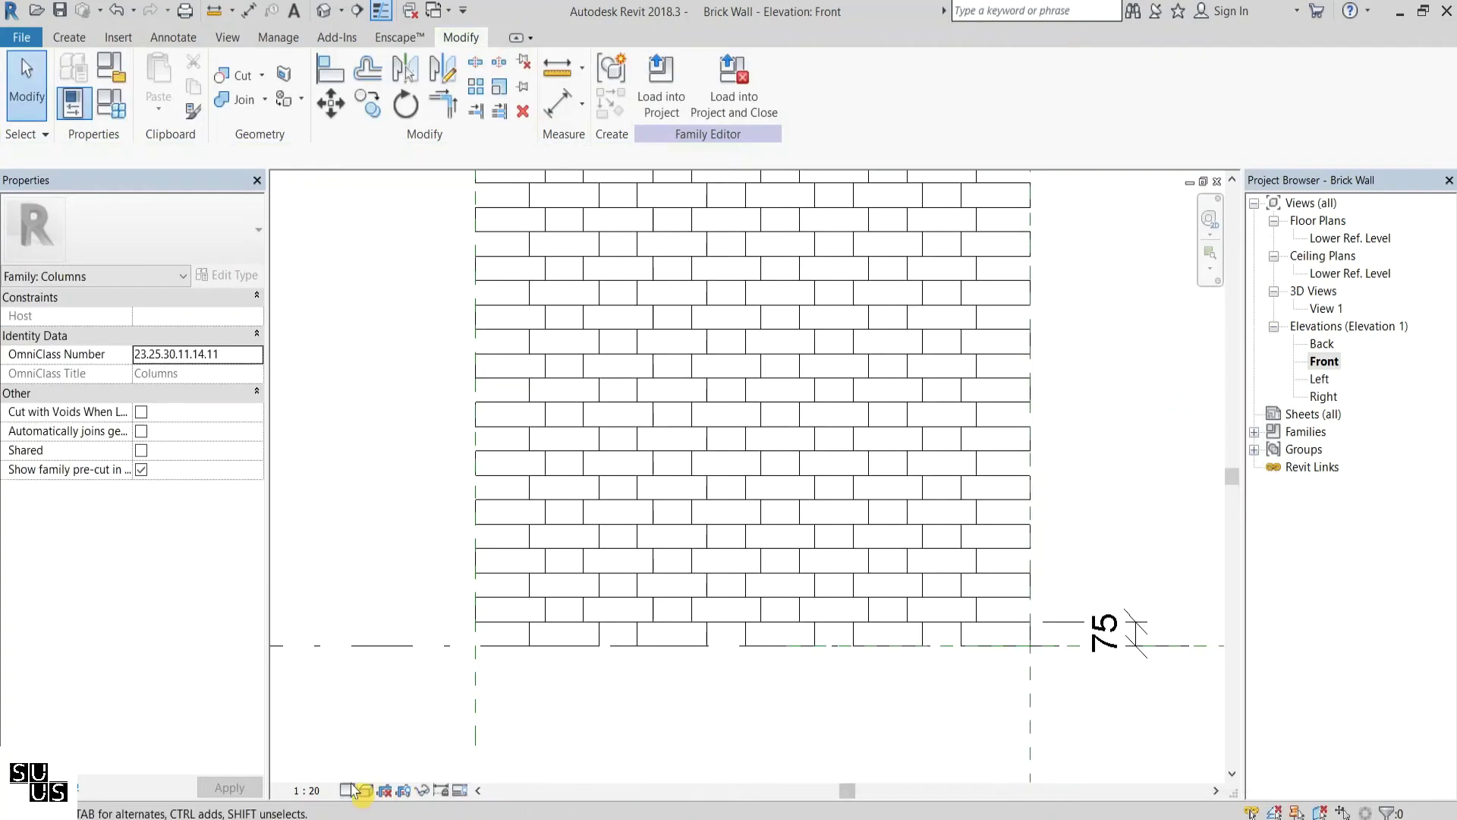
left_click(366, 791)
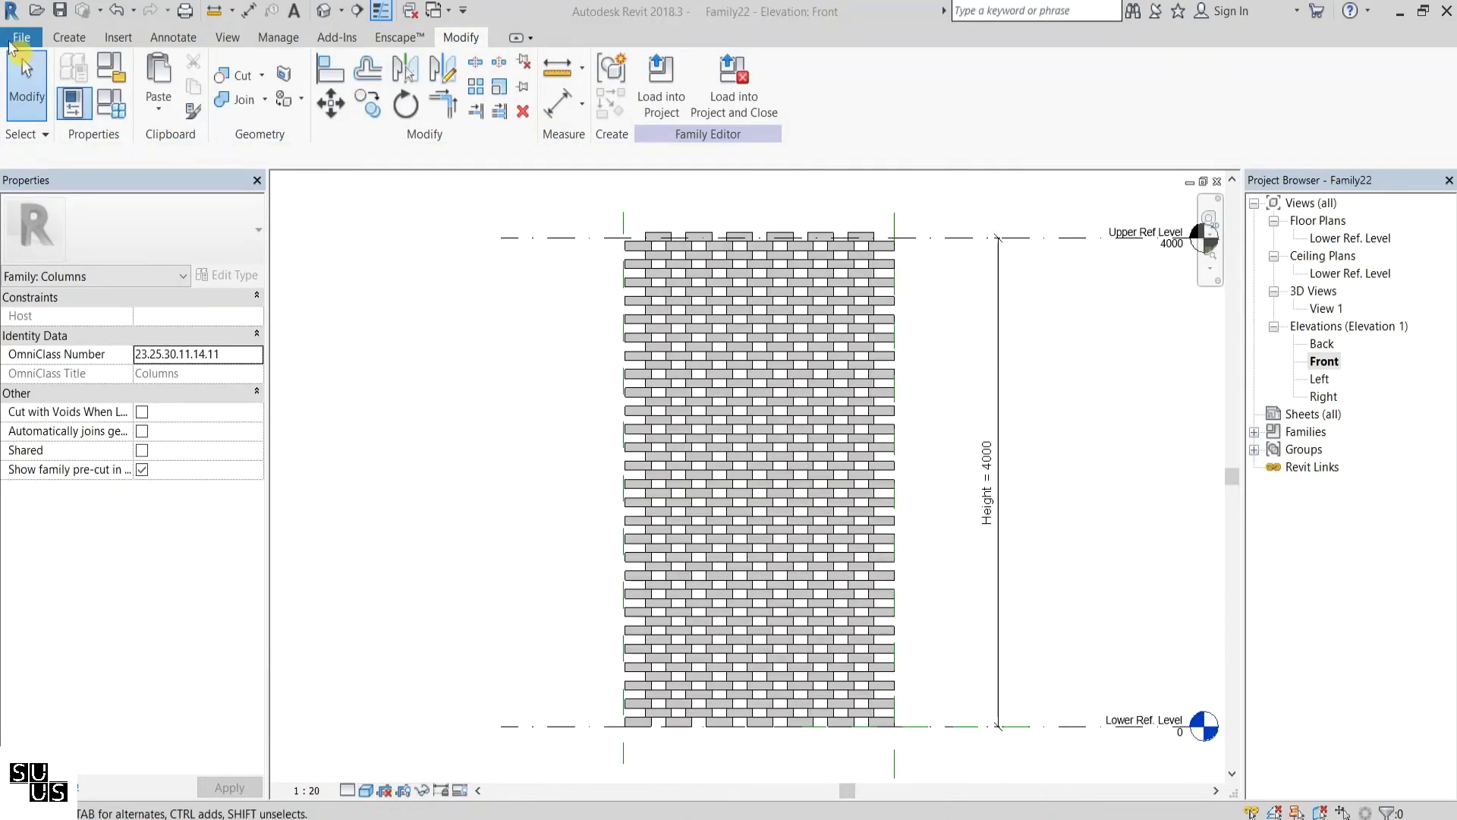
Save the column family as Brick Wall in the Families folder
left_click(19, 38)
mouse_move(69, 296)
left_click(190, 206)
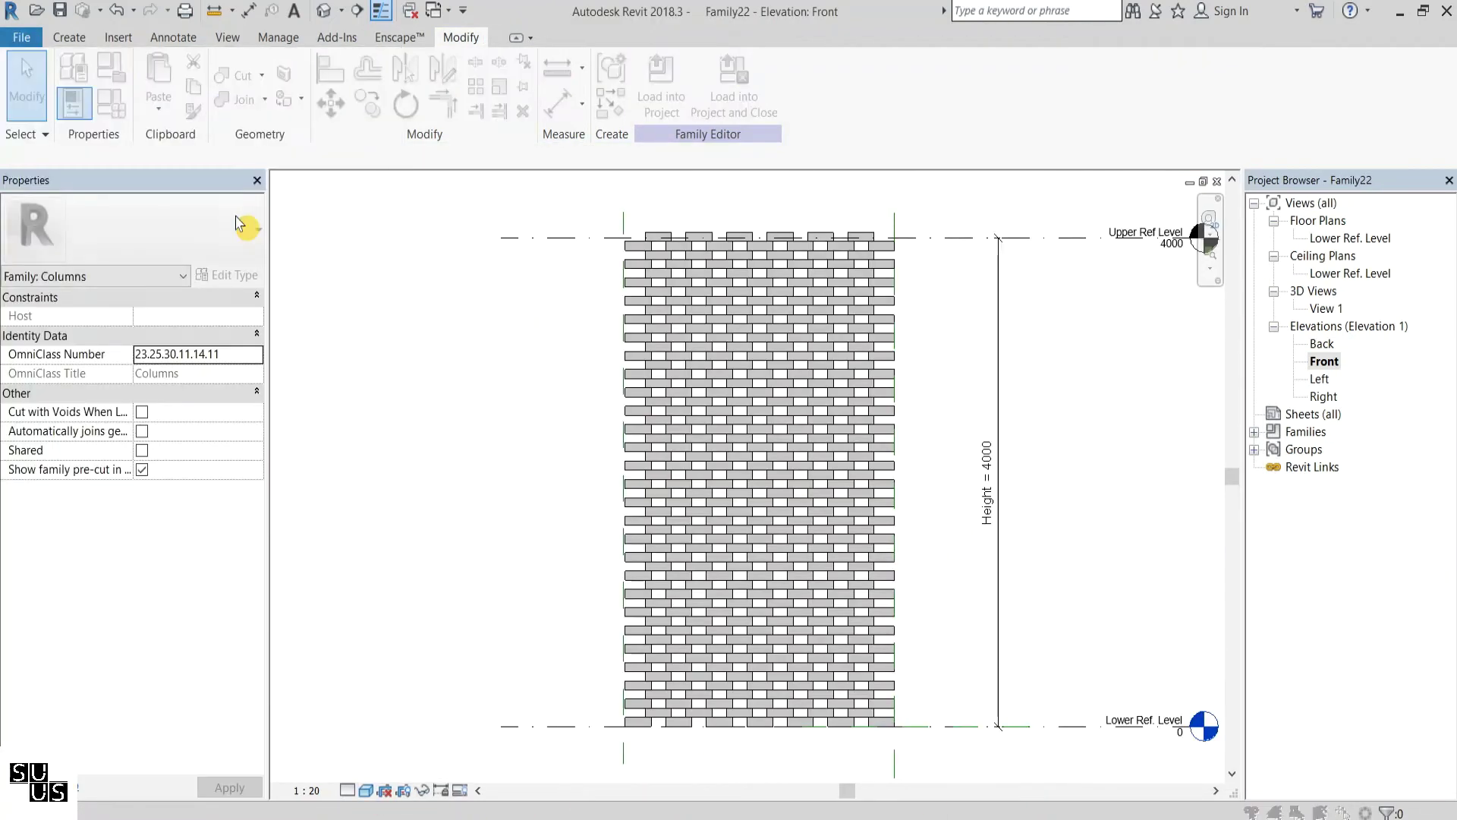
type("Brick Wall")
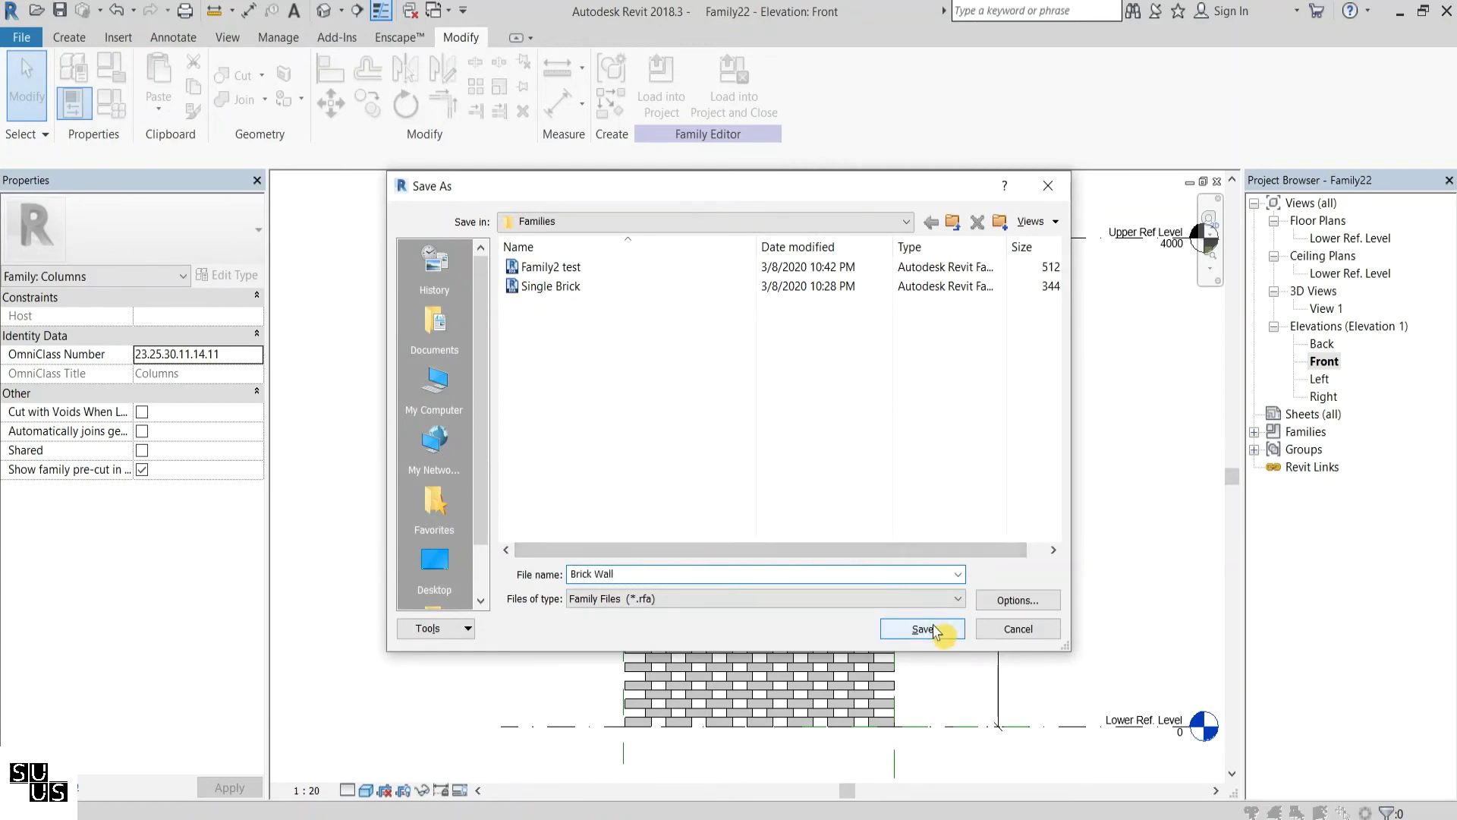
left_click(928, 630)
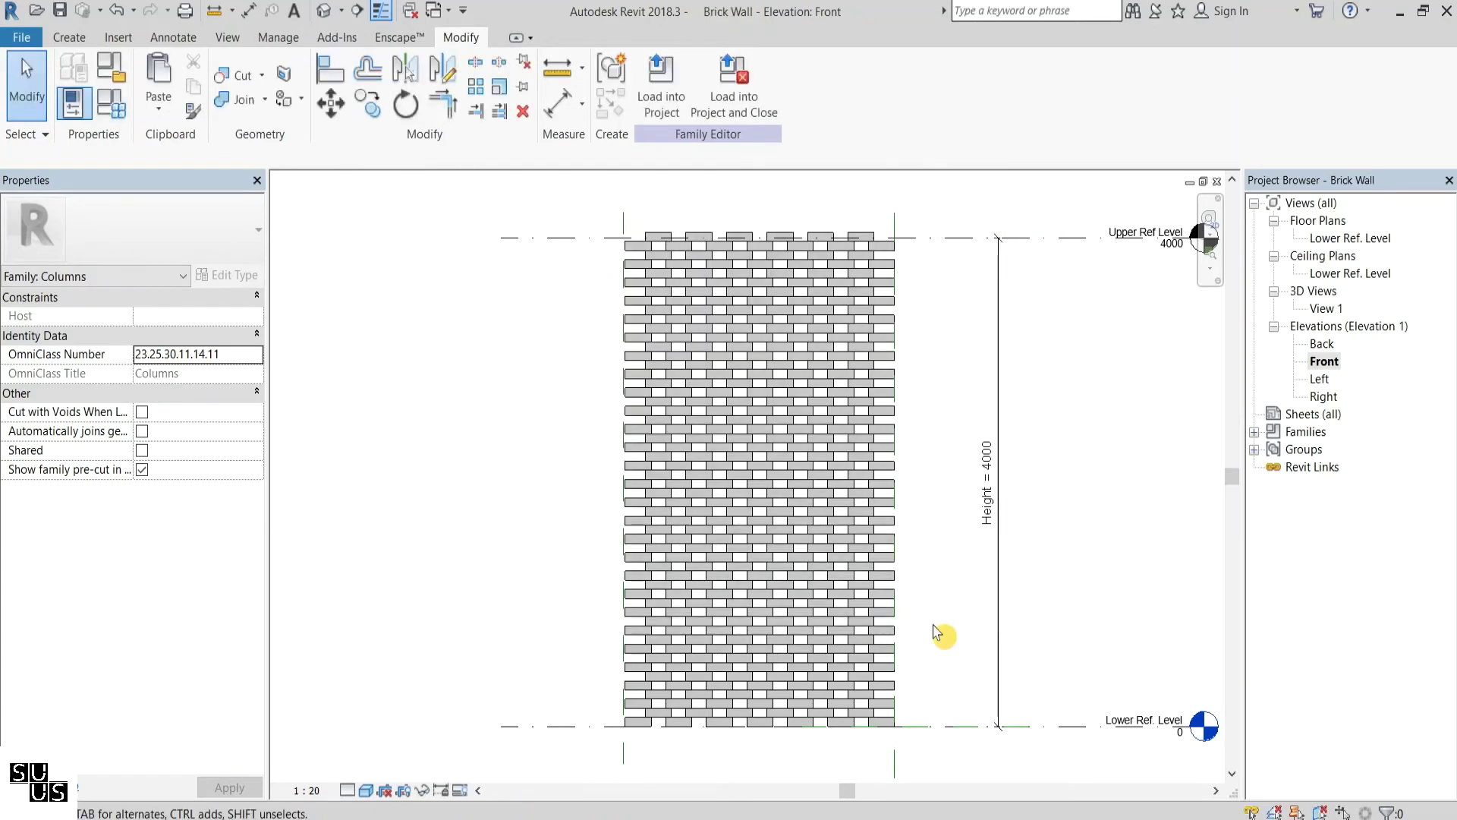
Load the Brick Wall family into the Apartments Model.rvt project
left_click(661, 91)
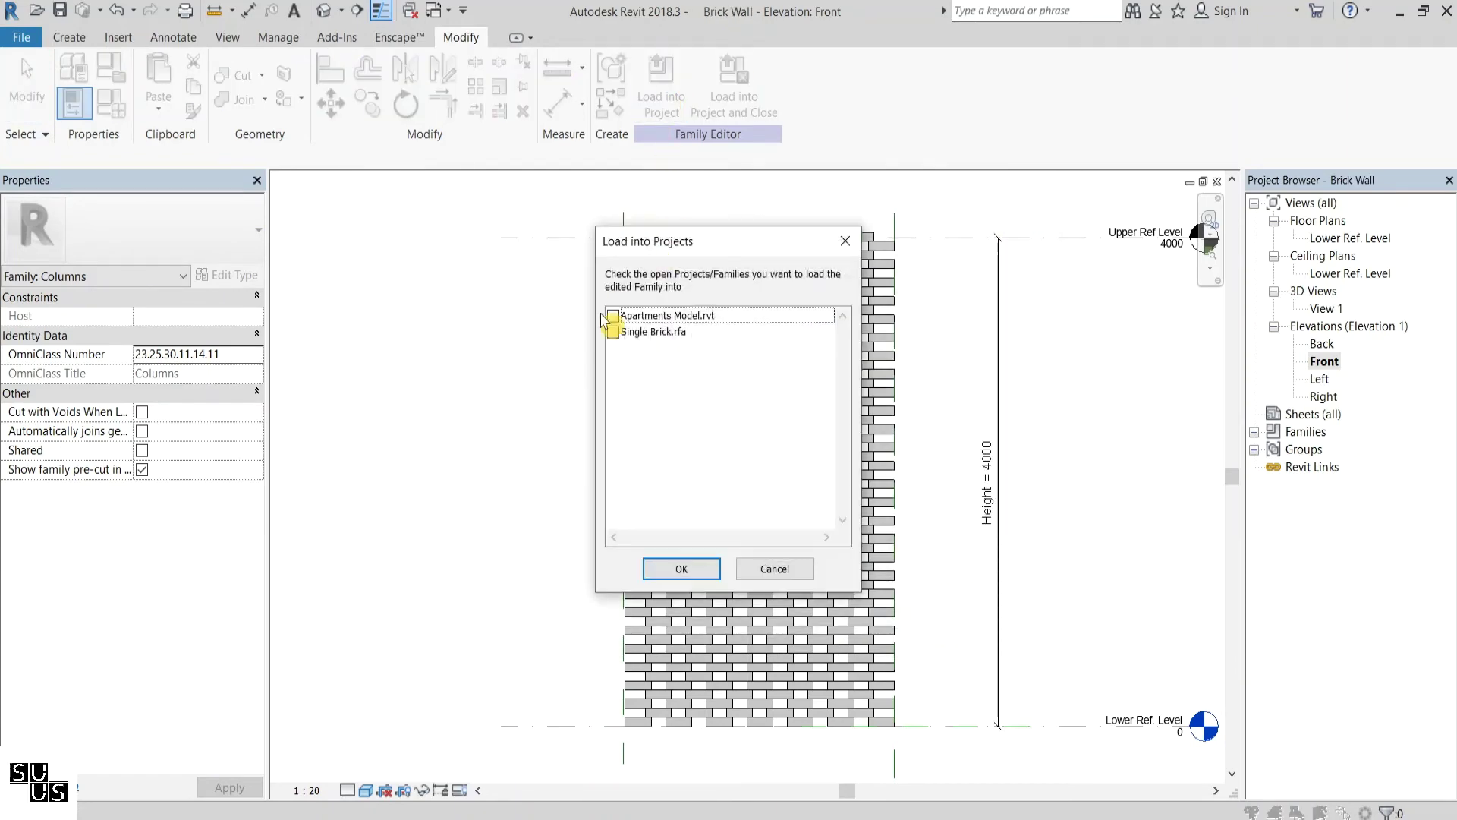
left_click(614, 322)
left_click(680, 571)
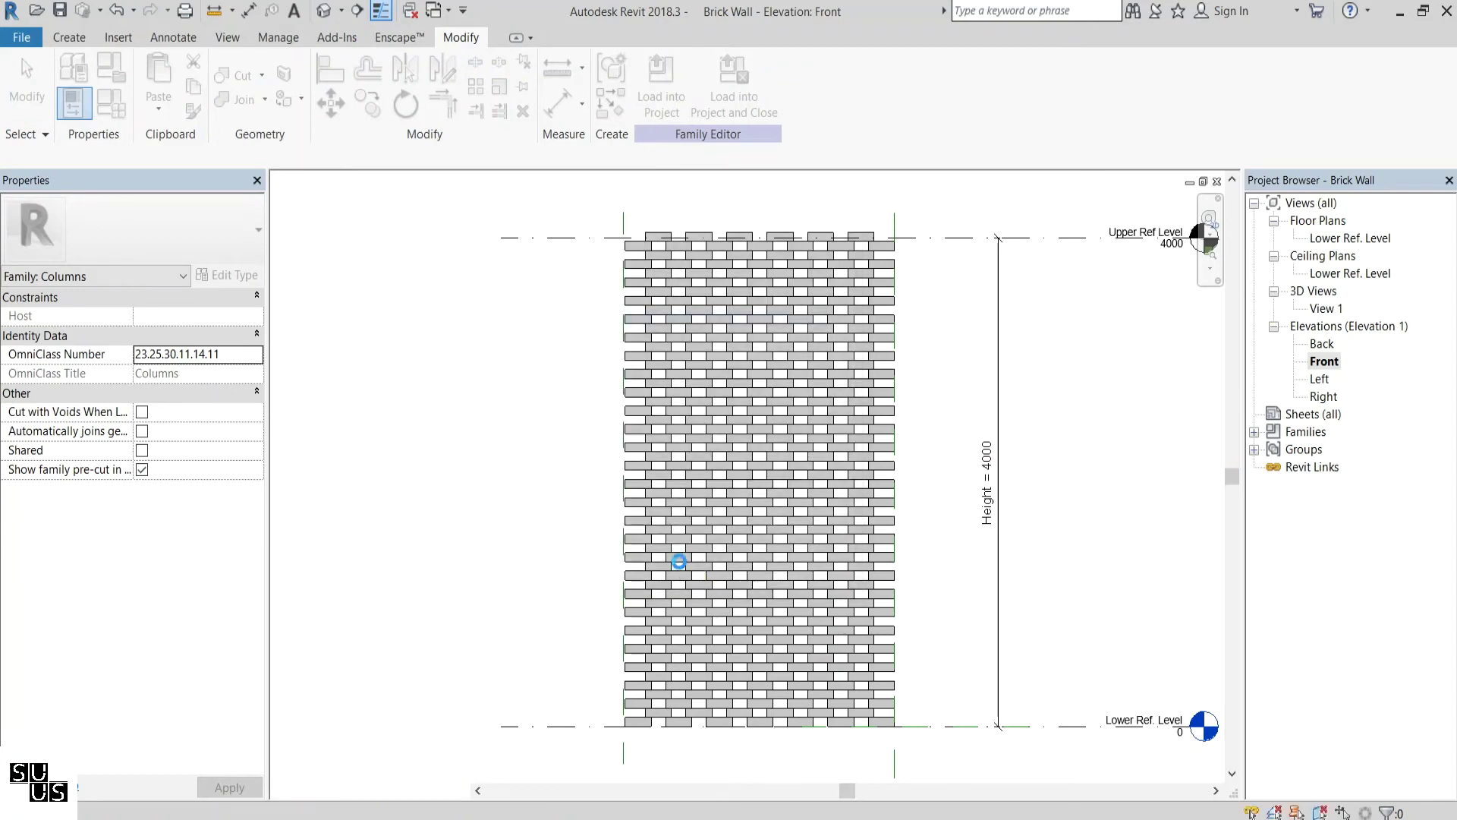
Align the placed brick wall with the building's outer edge line and stretch its ends to the walls on both sides
left_click(785, 553)
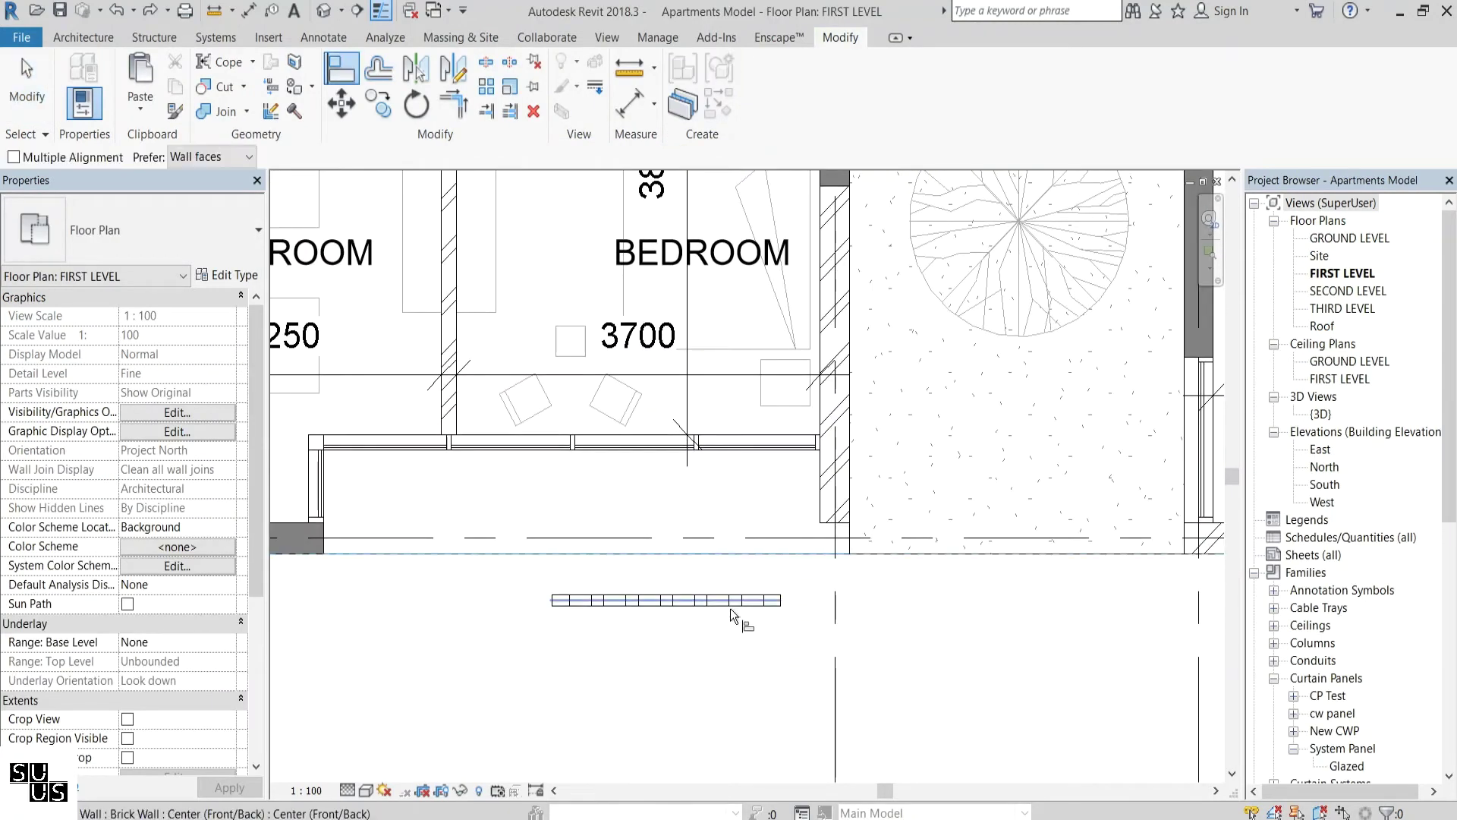
left_click(728, 605)
left_click(332, 549)
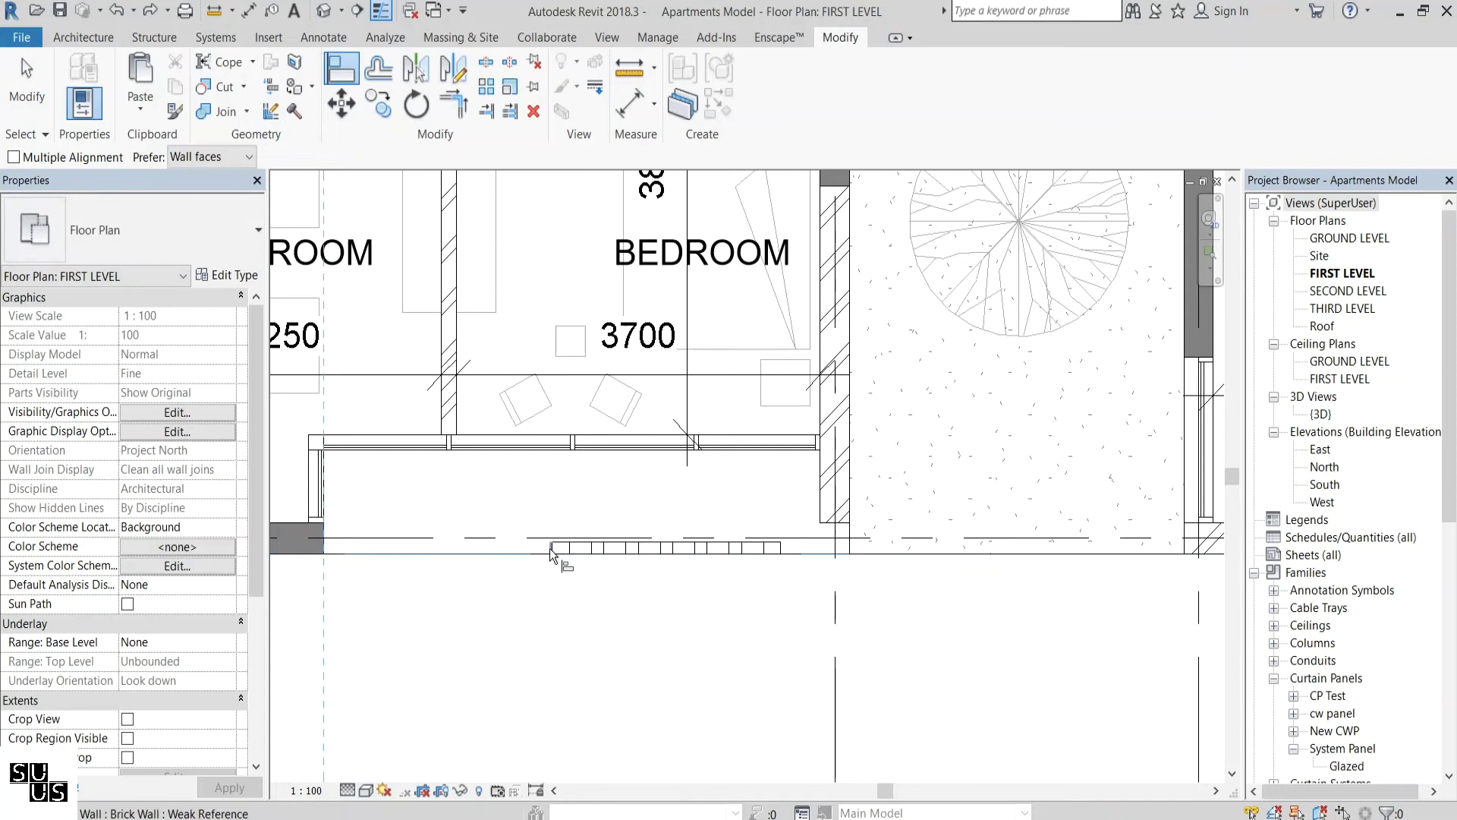
left_click(551, 553)
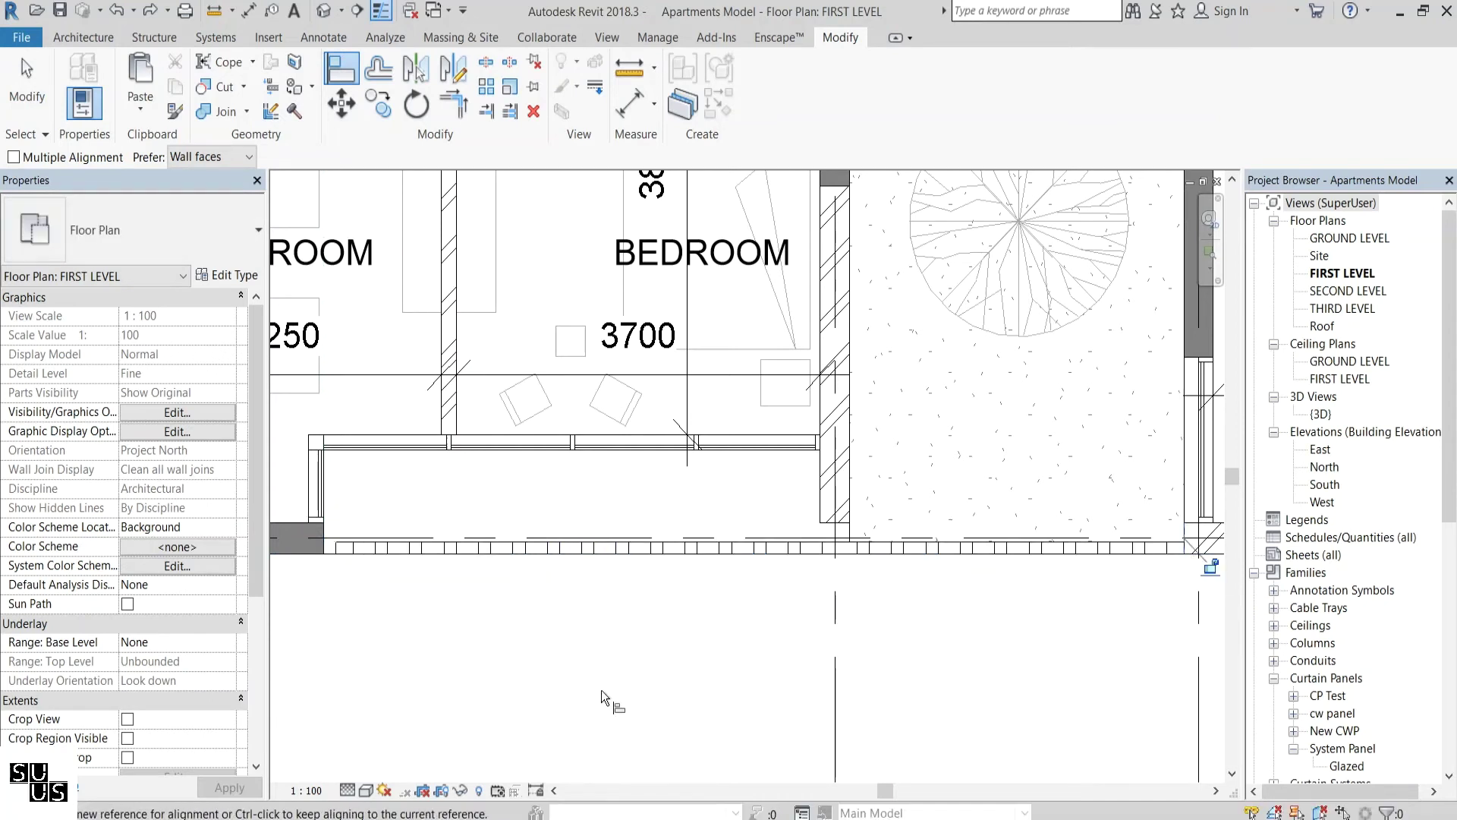
key("Escape")
Assign the Brick, Common material to the brick wall through its type properties
left_click(768, 546)
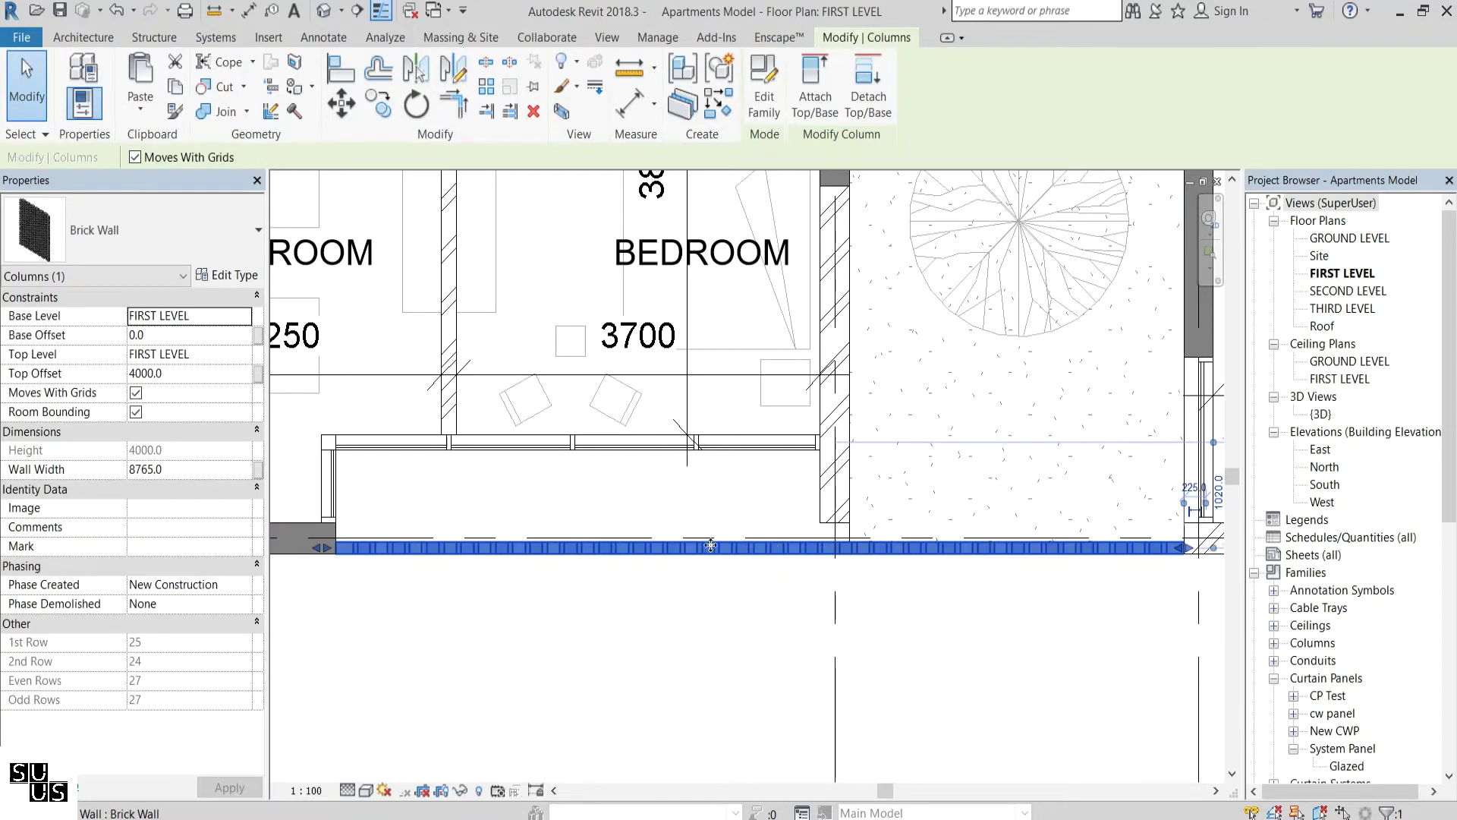
left_click(226, 277)
left_click(1008, 403)
left_click(1009, 403)
left_click(541, 355)
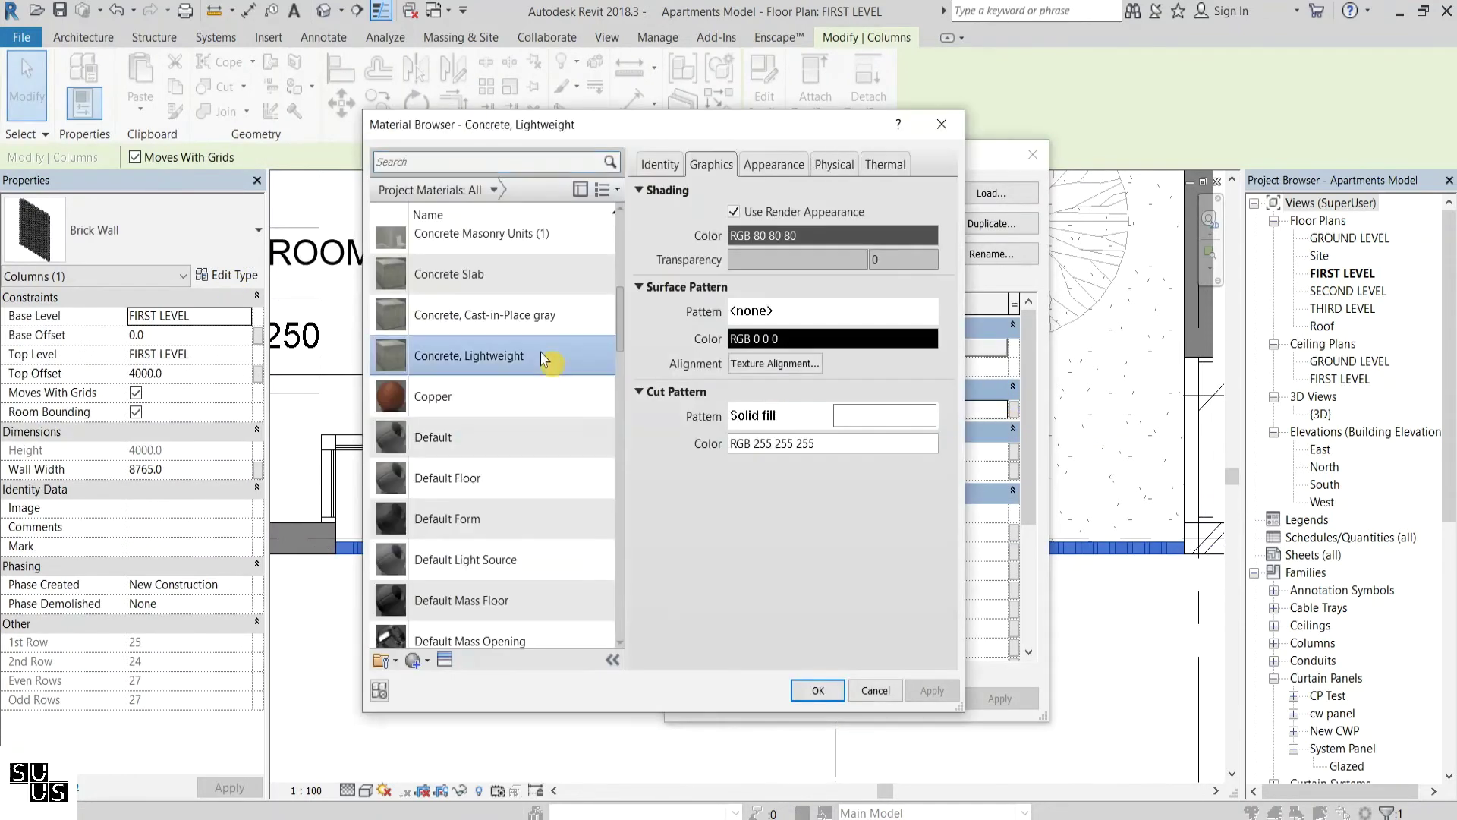
key("b")
left_click(551, 367)
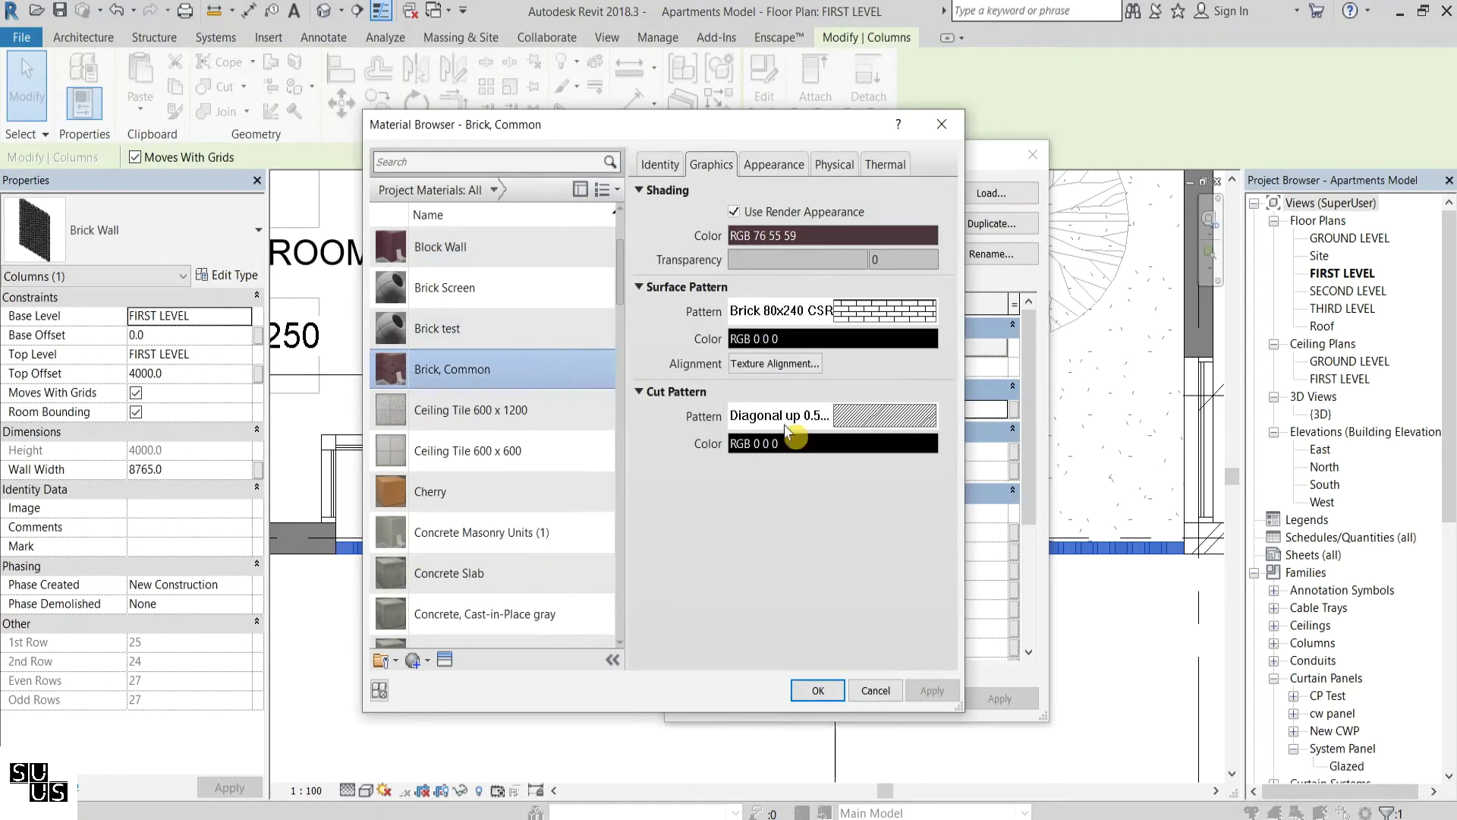
left_click(819, 690)
left_click(835, 695)
Draw a building section lengthwise through the brick wall on the FIRST LEVEL plan and open its view
left_click(356, 11)
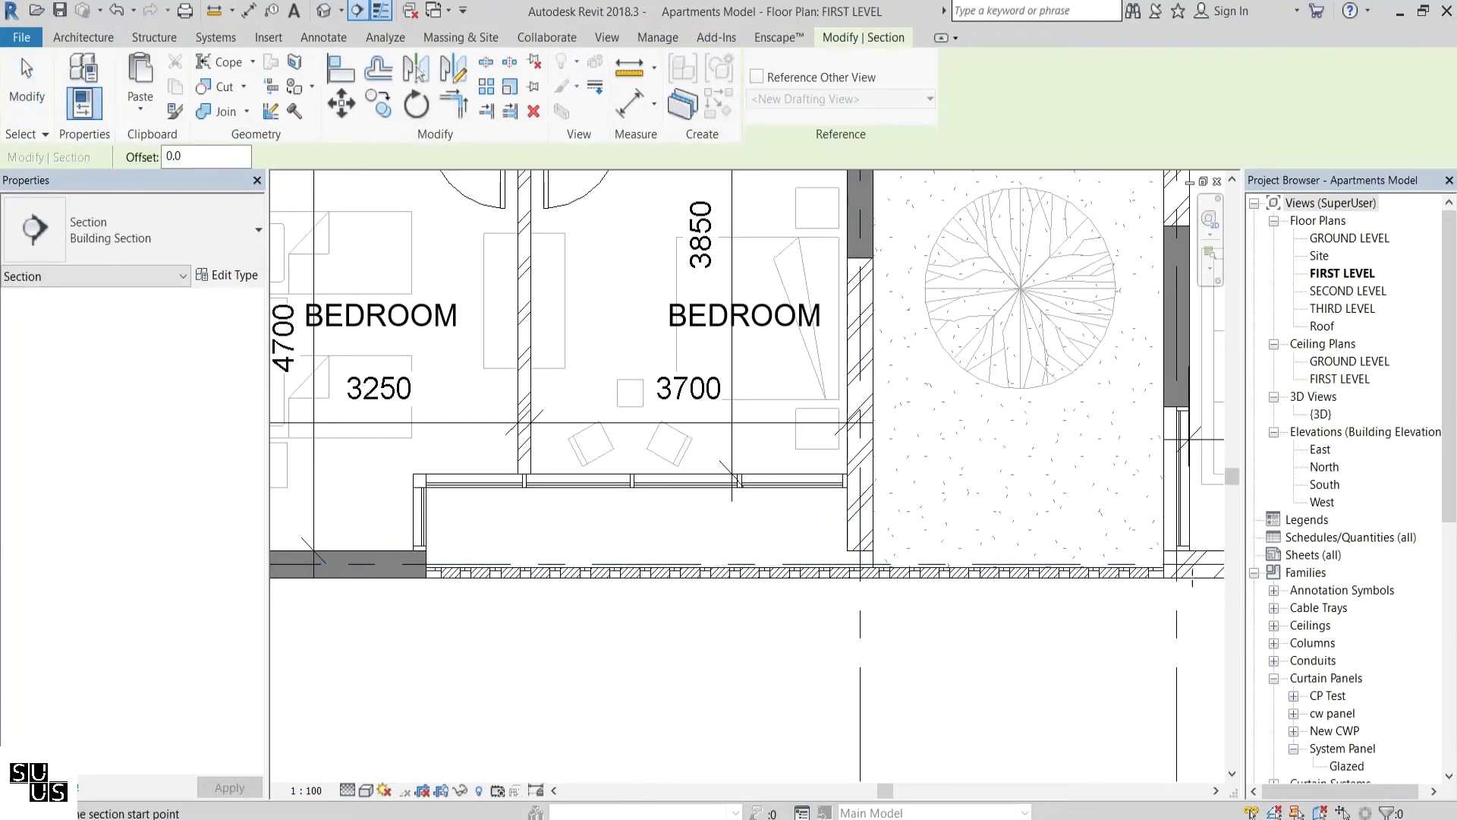
left_click(349, 576)
left_click(1194, 575)
right_click(553, 575)
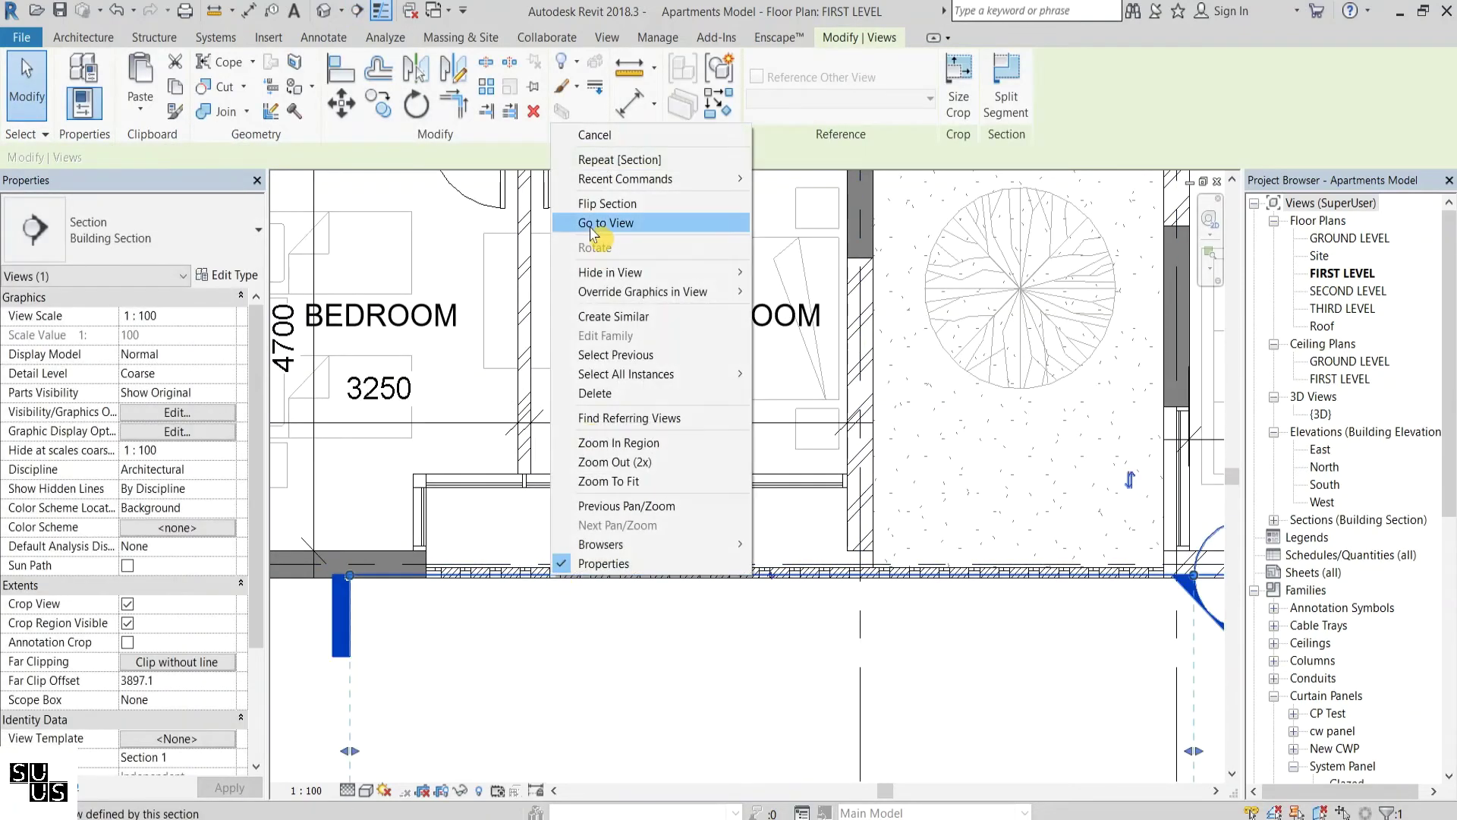
left_click(596, 222)
Set the section view's detail level to Fine
scroll(690, 494, "up", 5)
left_click(350, 790)
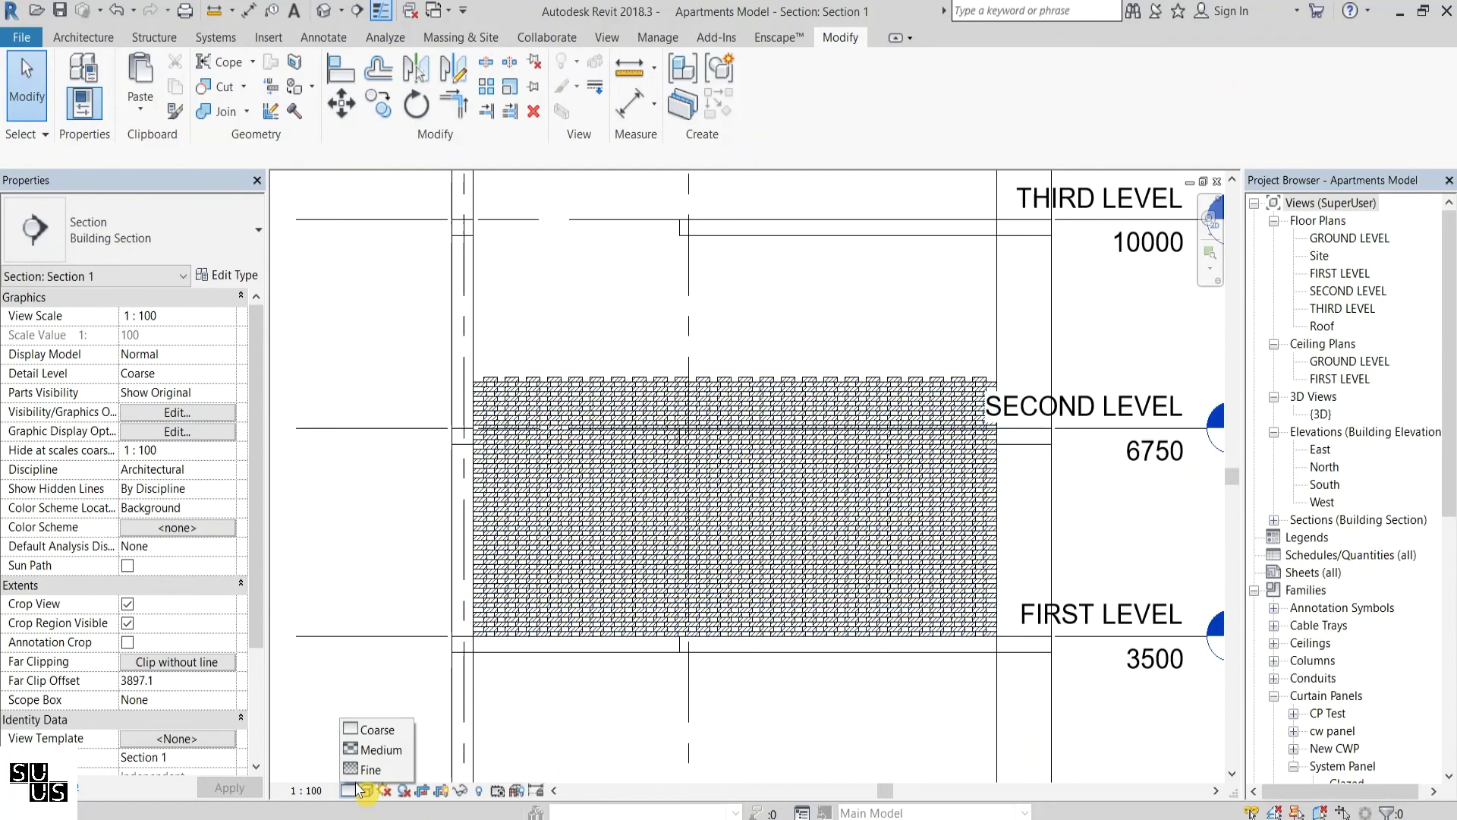
left_click(370, 769)
scroll(604, 627, "up", 2)
Constrain the brick wall's top to SECOND LEVEL with a top offset of -250
left_click(980, 591)
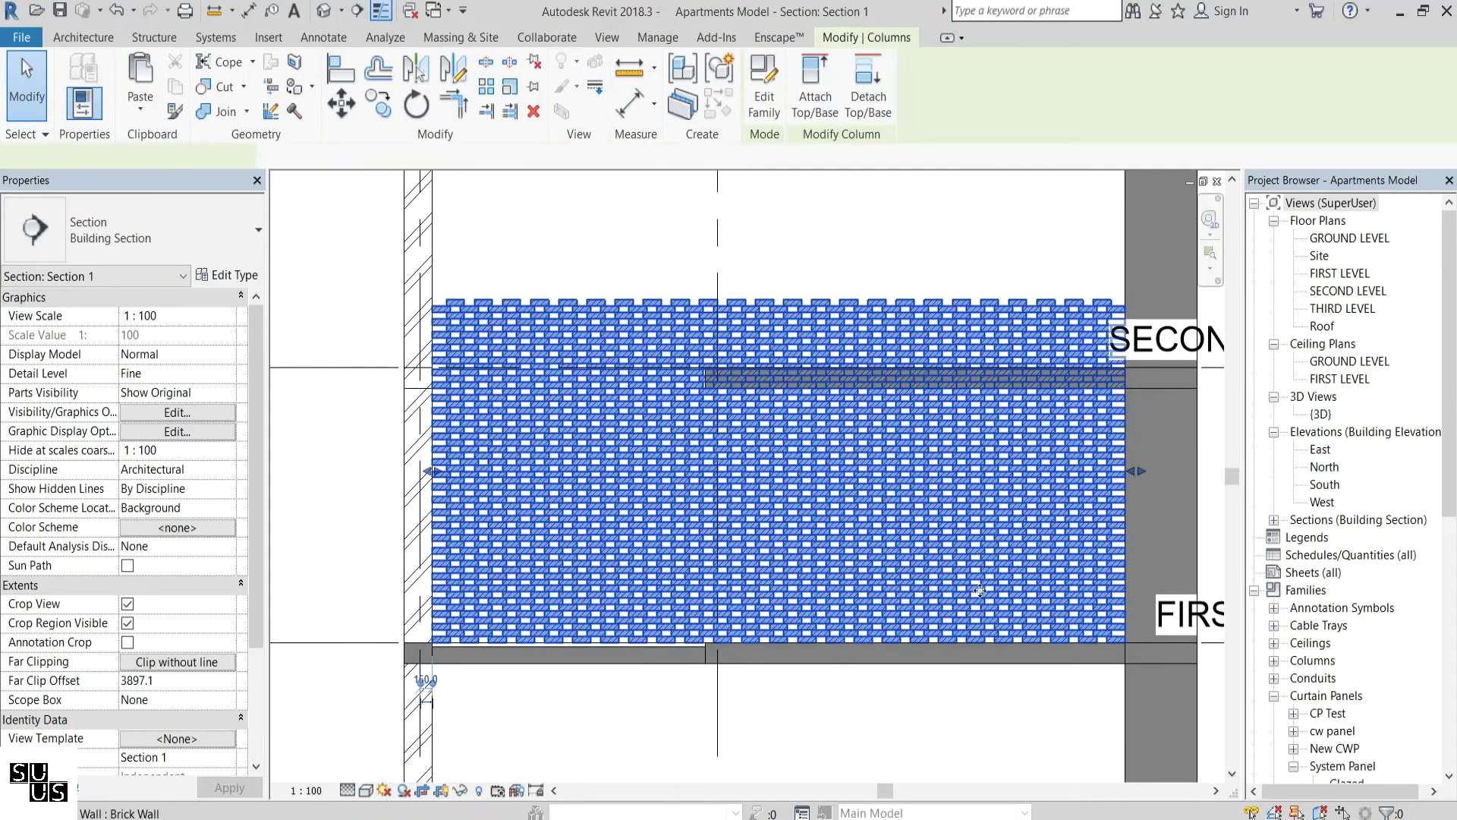
left_click(242, 354)
left_click(205, 406)
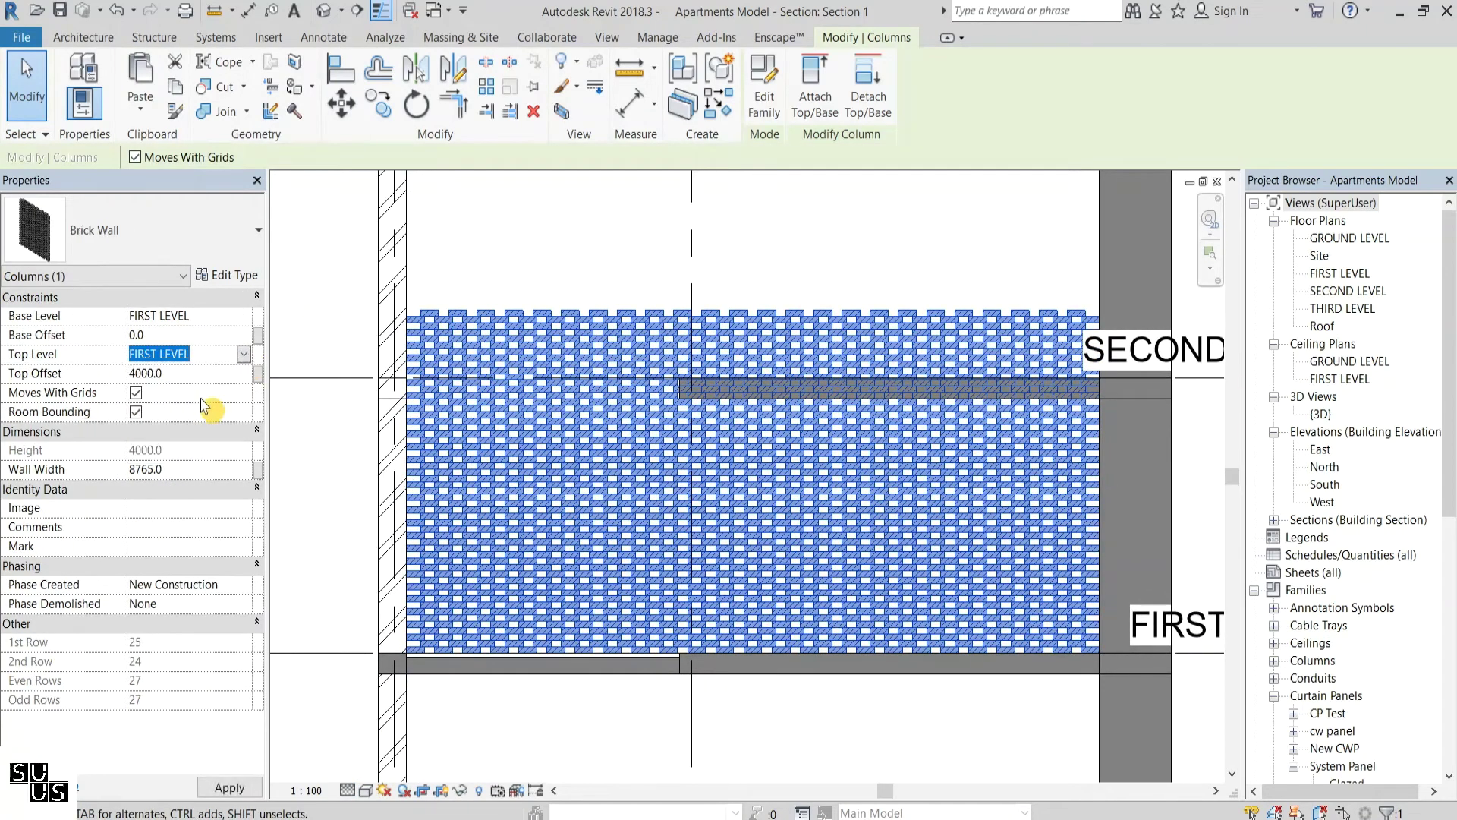
left_click(196, 373)
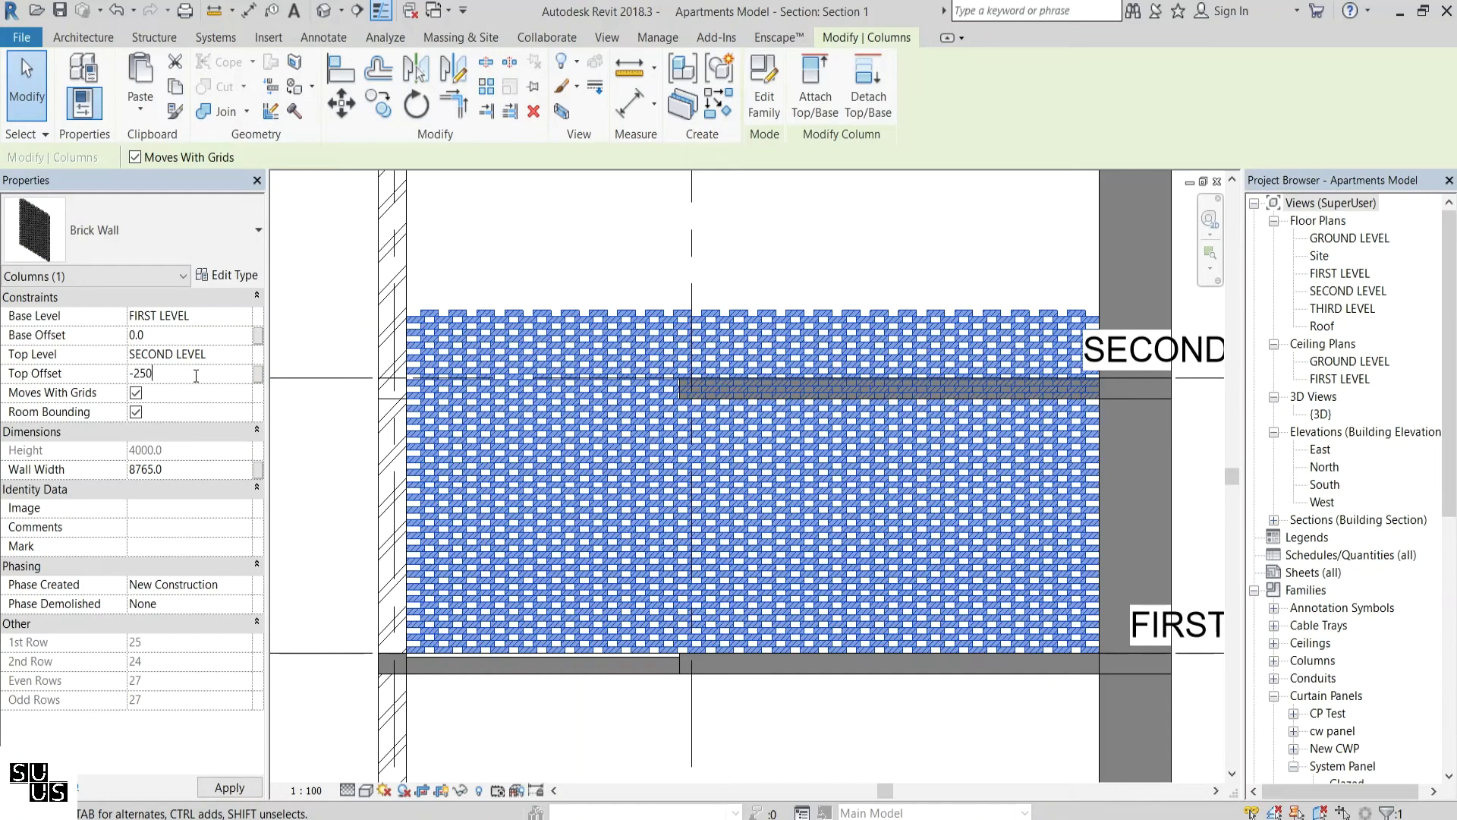
key("Return")
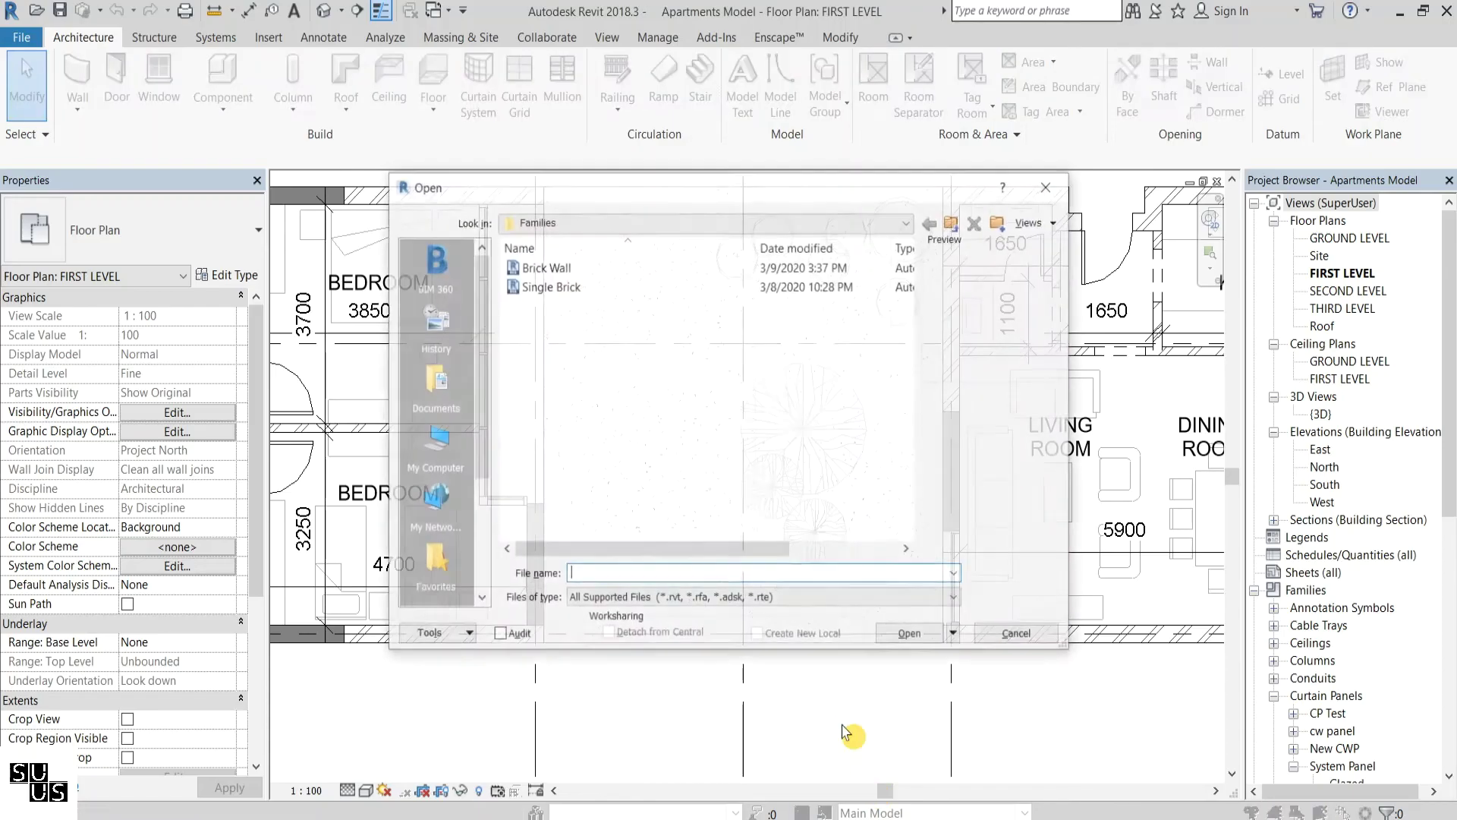
Open the Single Brick family's front elevation and copy the brick diagonally up to the left, corner to corner
double_click(531, 286)
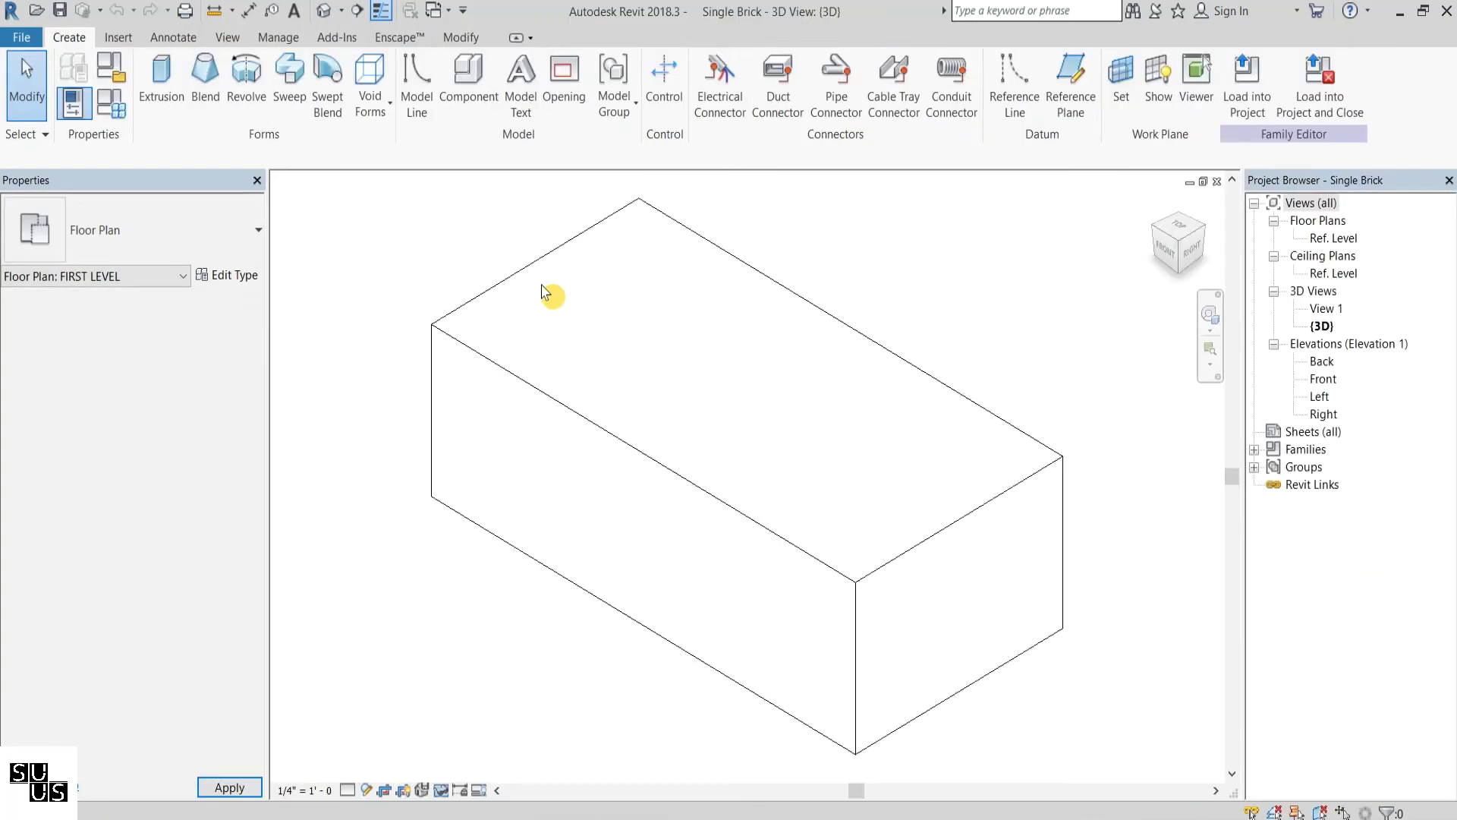
double_click(1325, 379)
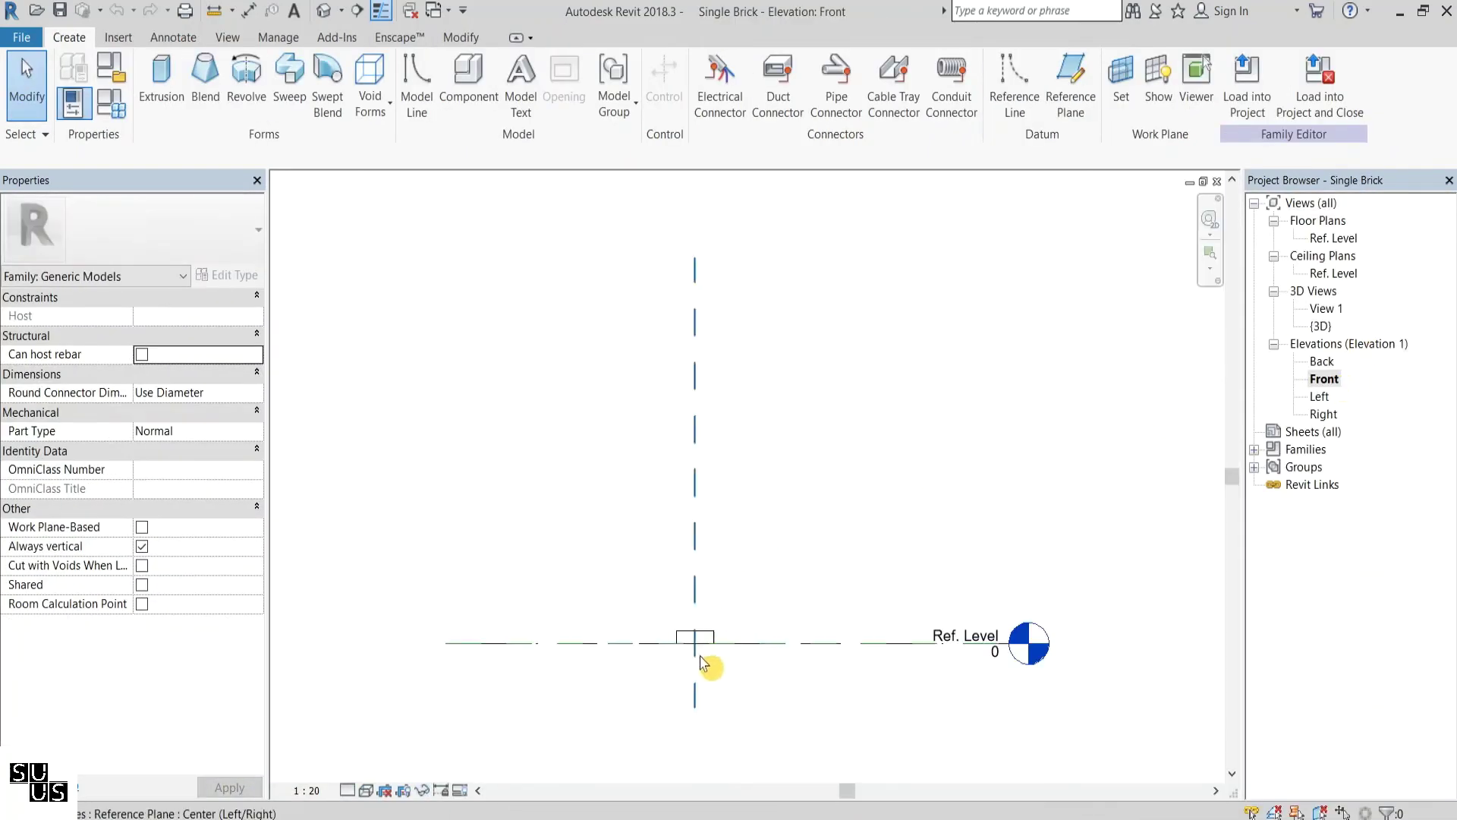
left_click(720, 621)
left_click(368, 103)
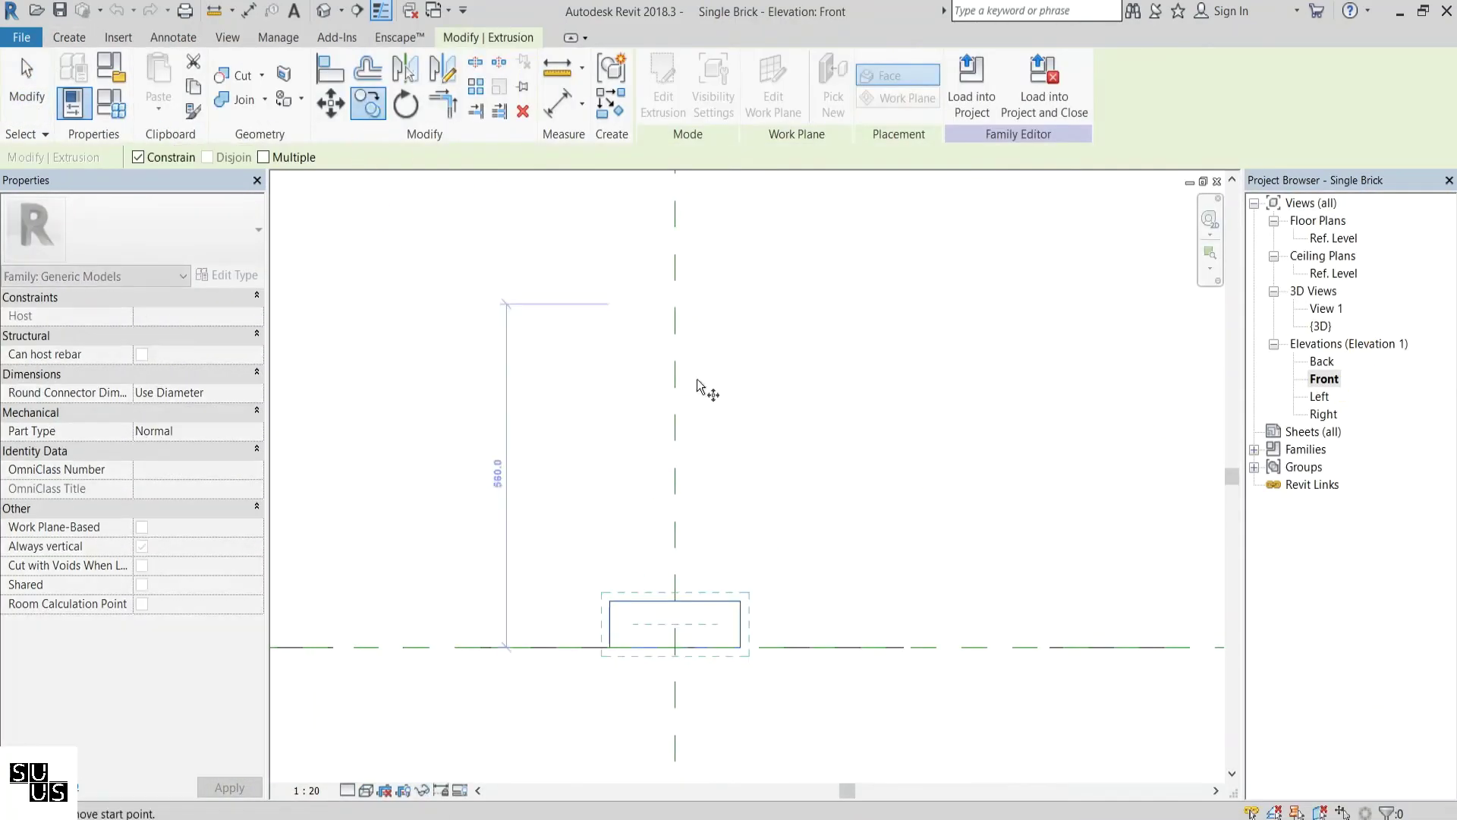
left_click(746, 647)
left_click(610, 601)
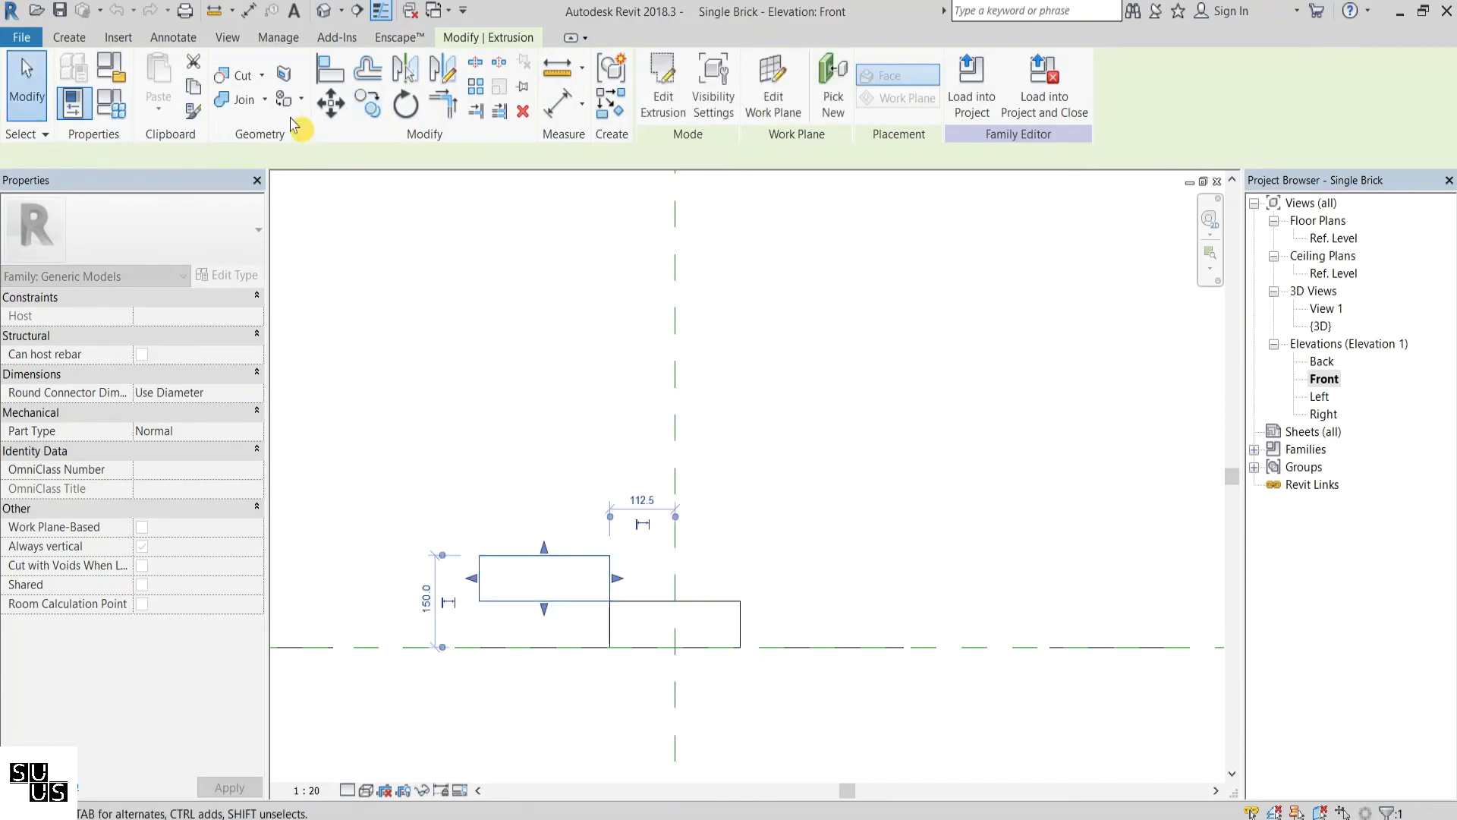
Move the upper brick 50 mm to the right so it overlaps the lower brick
left_click(388, 221)
type("50")
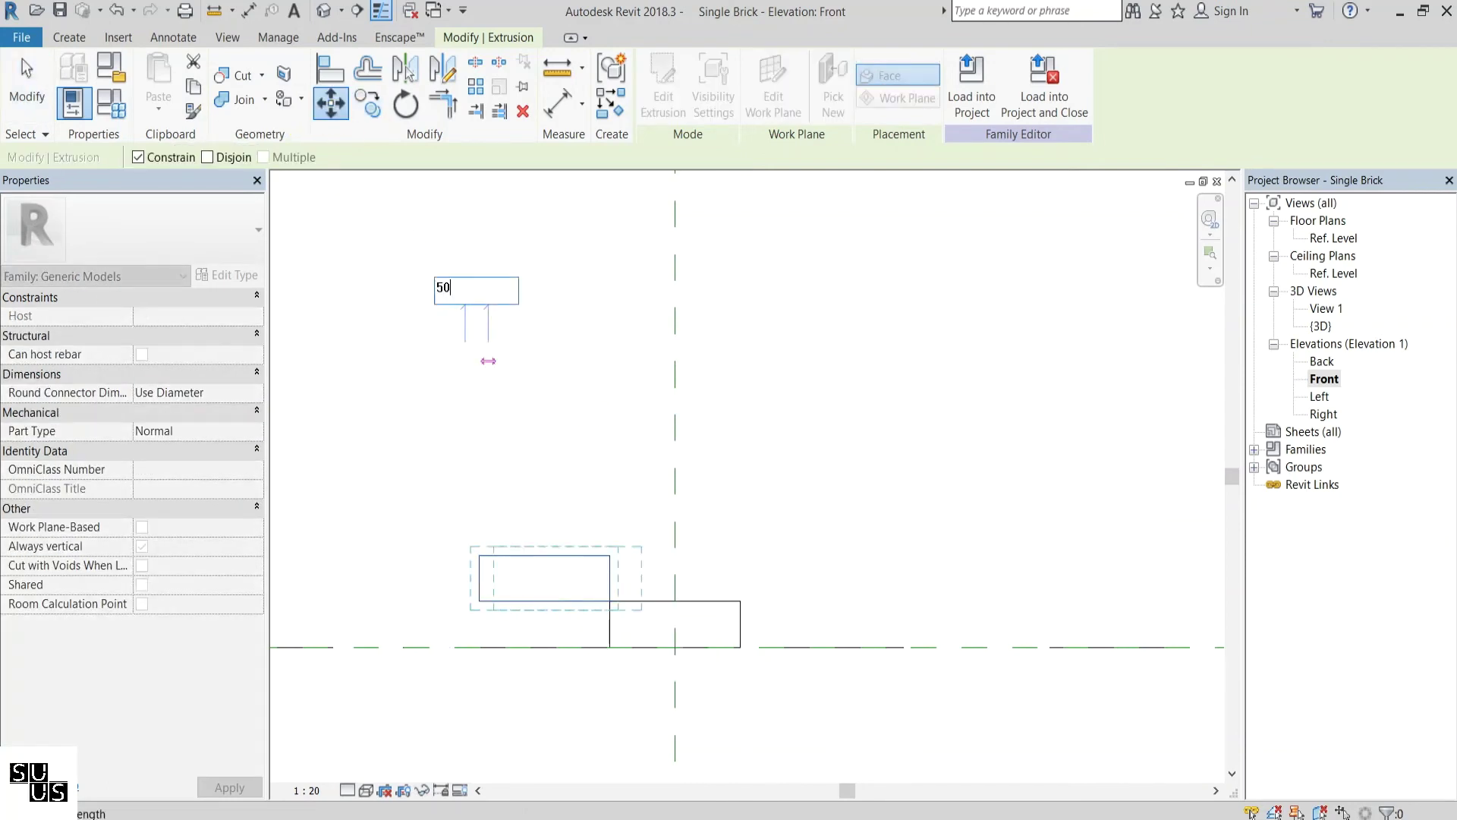
key("Return")
Dimension the horizontal overlap between the lower brick's left edge and the upper brick's right edge
left_click(249, 10)
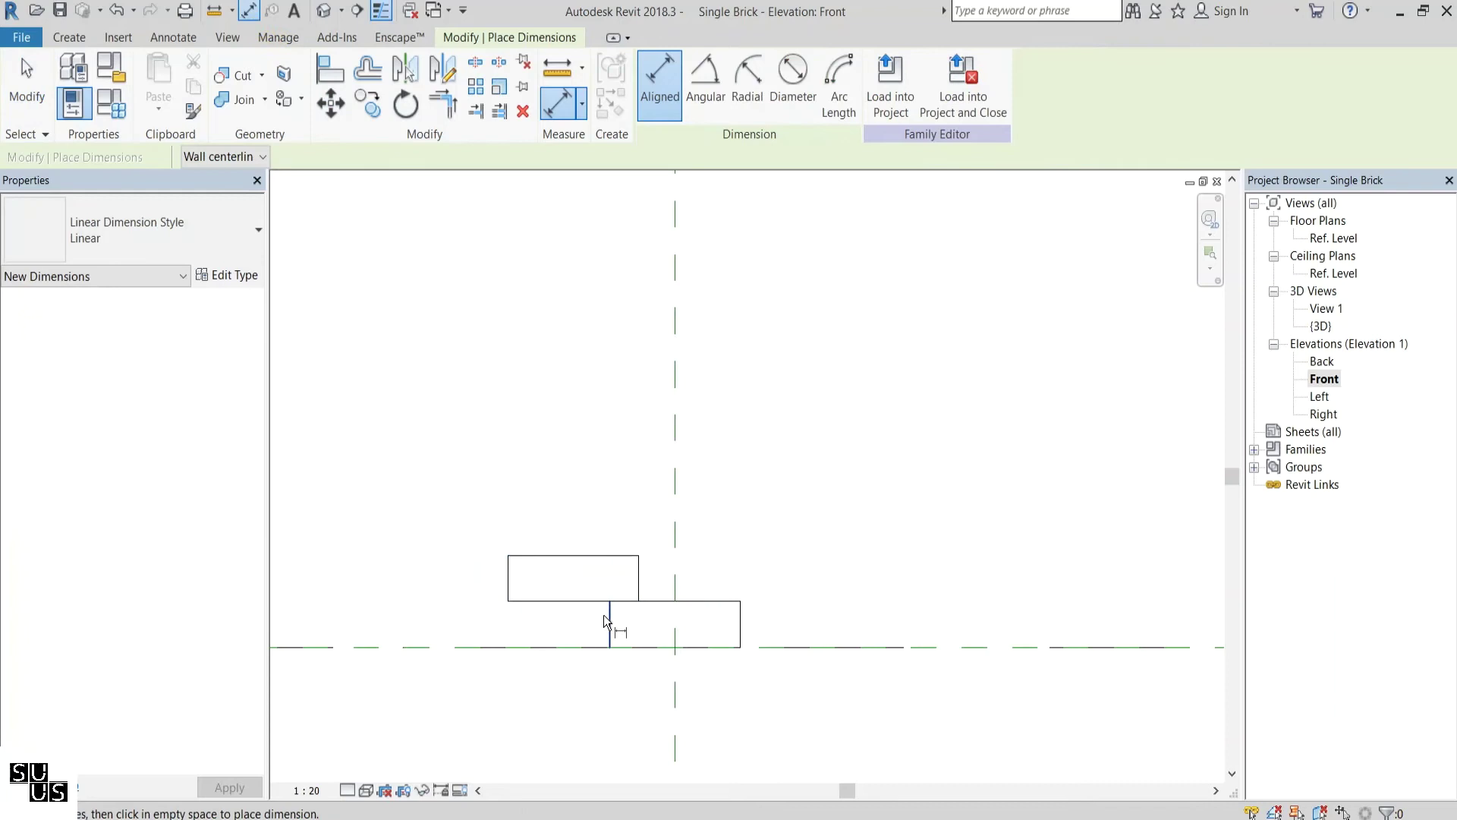
left_click(640, 584)
left_click(635, 413)
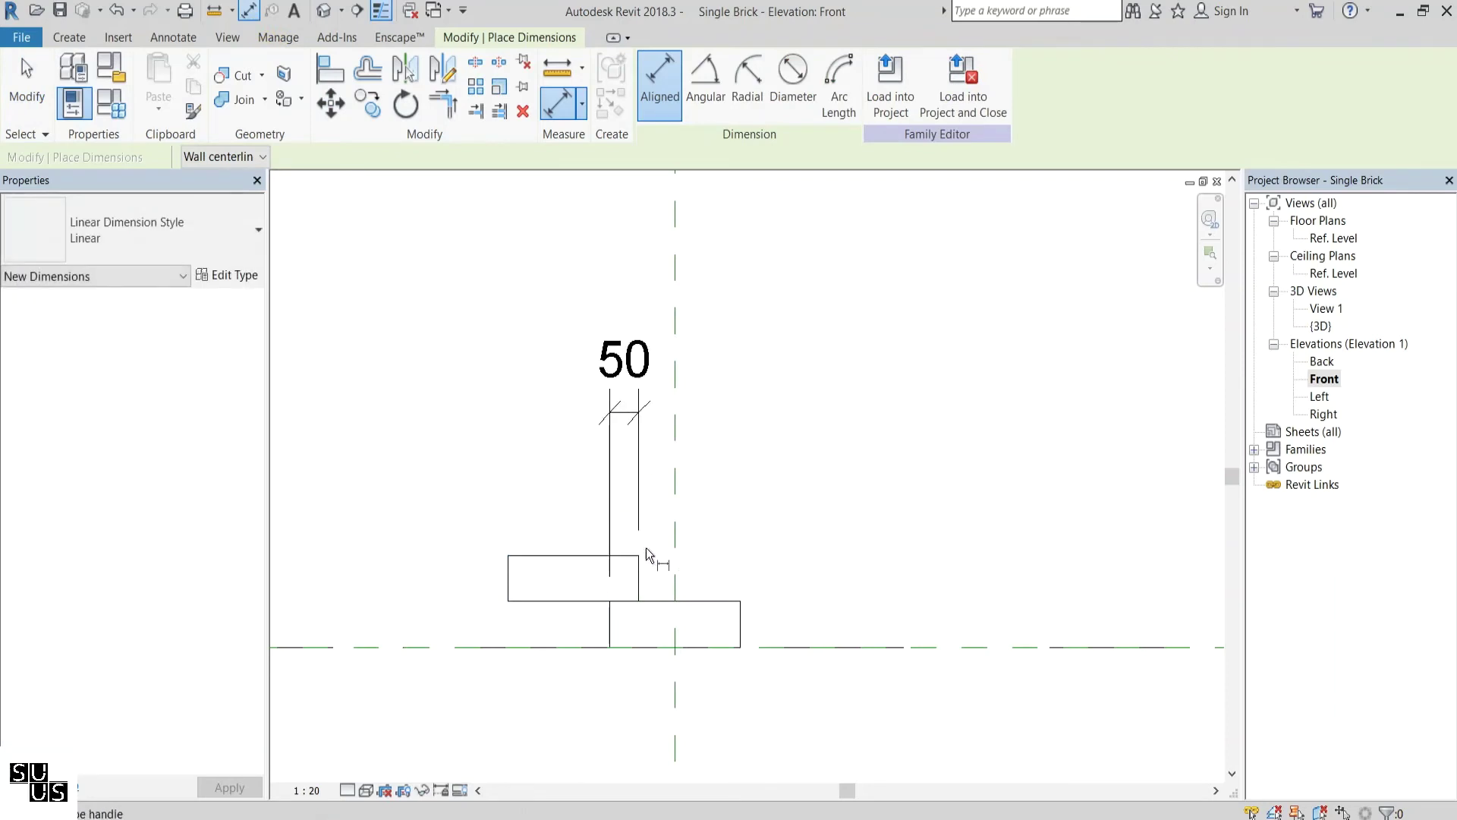
key("Escape")
key("Escape")
Move both bricks and their dimension so the lower brick's left edge lies on the center reference plane
left_click_drag(460, 304, 838, 778)
left_click(331, 103)
scroll(643, 602, "up", 1)
left_click(600, 601)
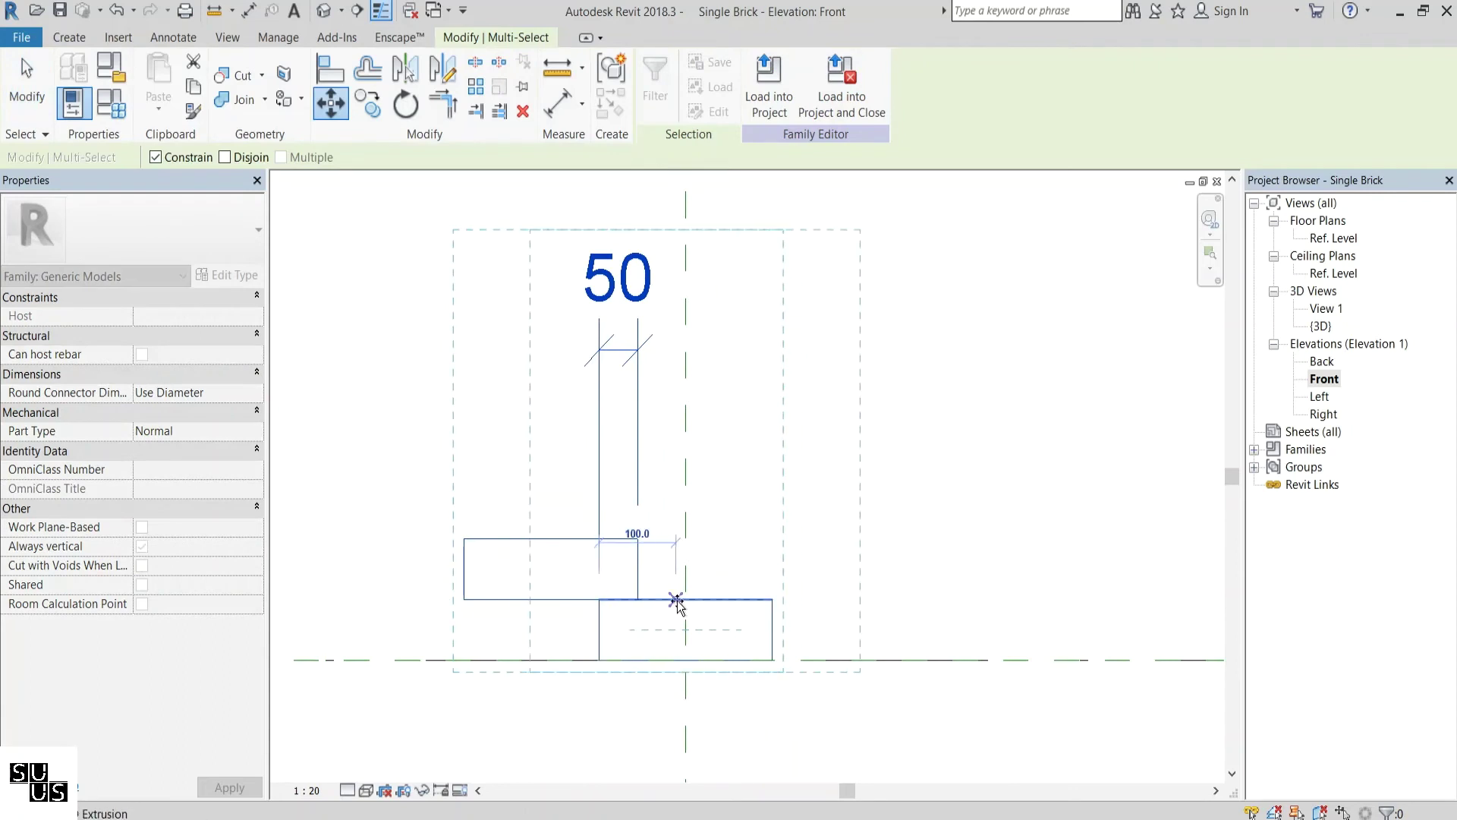
left_click(686, 599)
Move both bricks and their dimension 25 mm to the left so the overlap is centred on the reference plane
key("m")
key("v")
left_click(481, 335)
type("25")
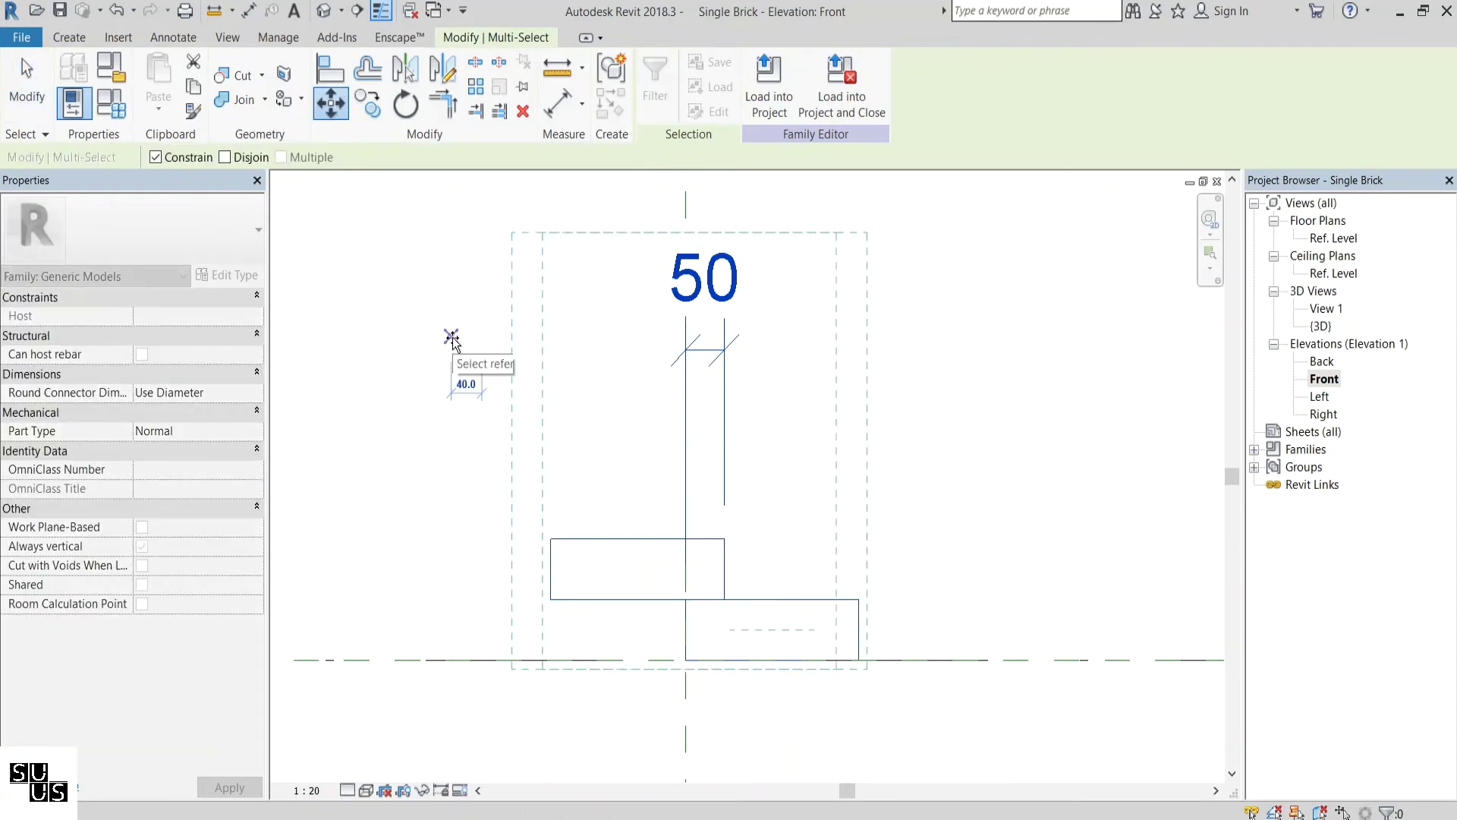
key("Return")
left_click(454, 343)
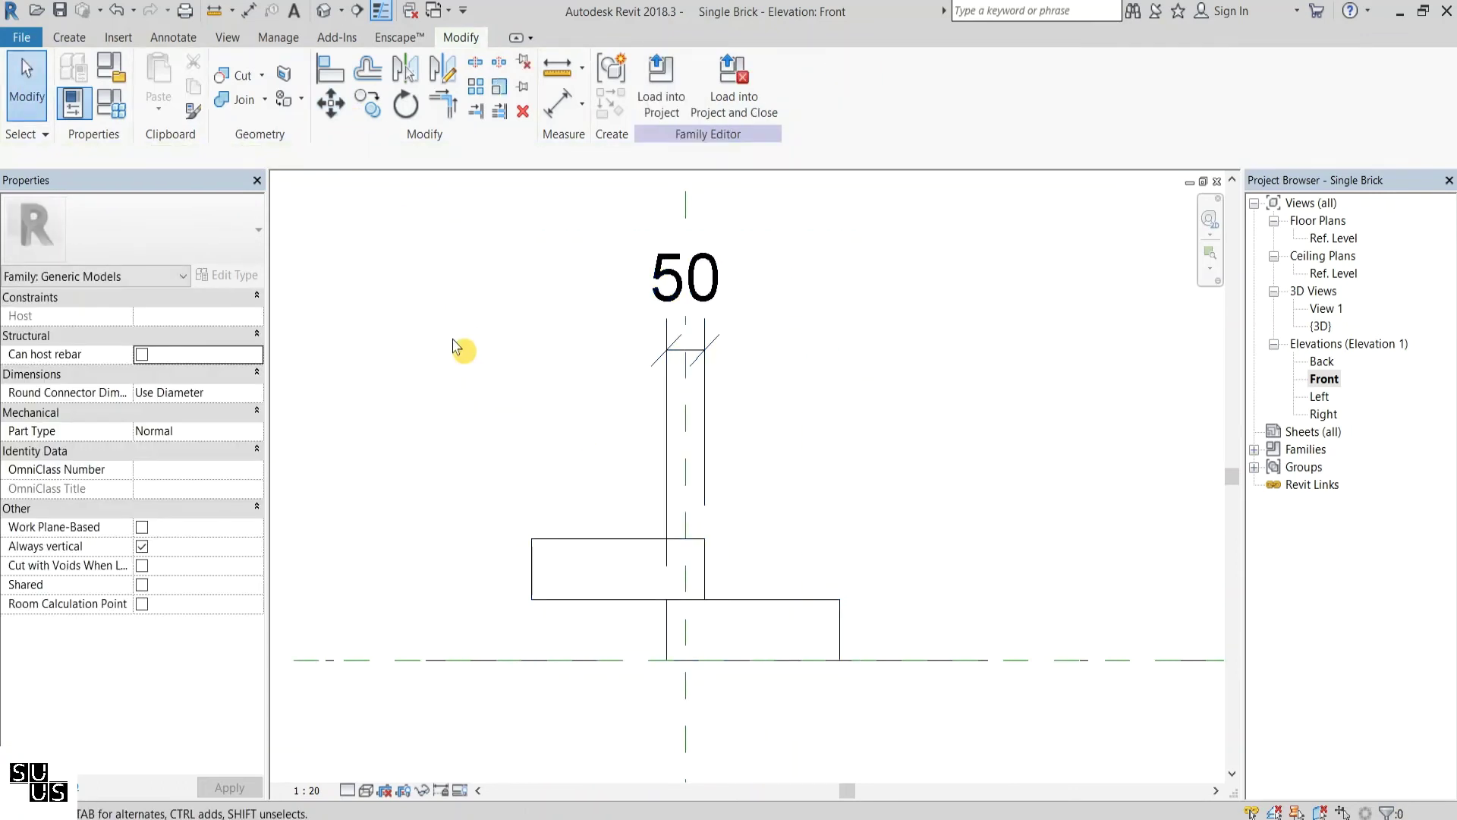
Create a new family from the Metric Curtain Wall Panel template
left_click(22, 37)
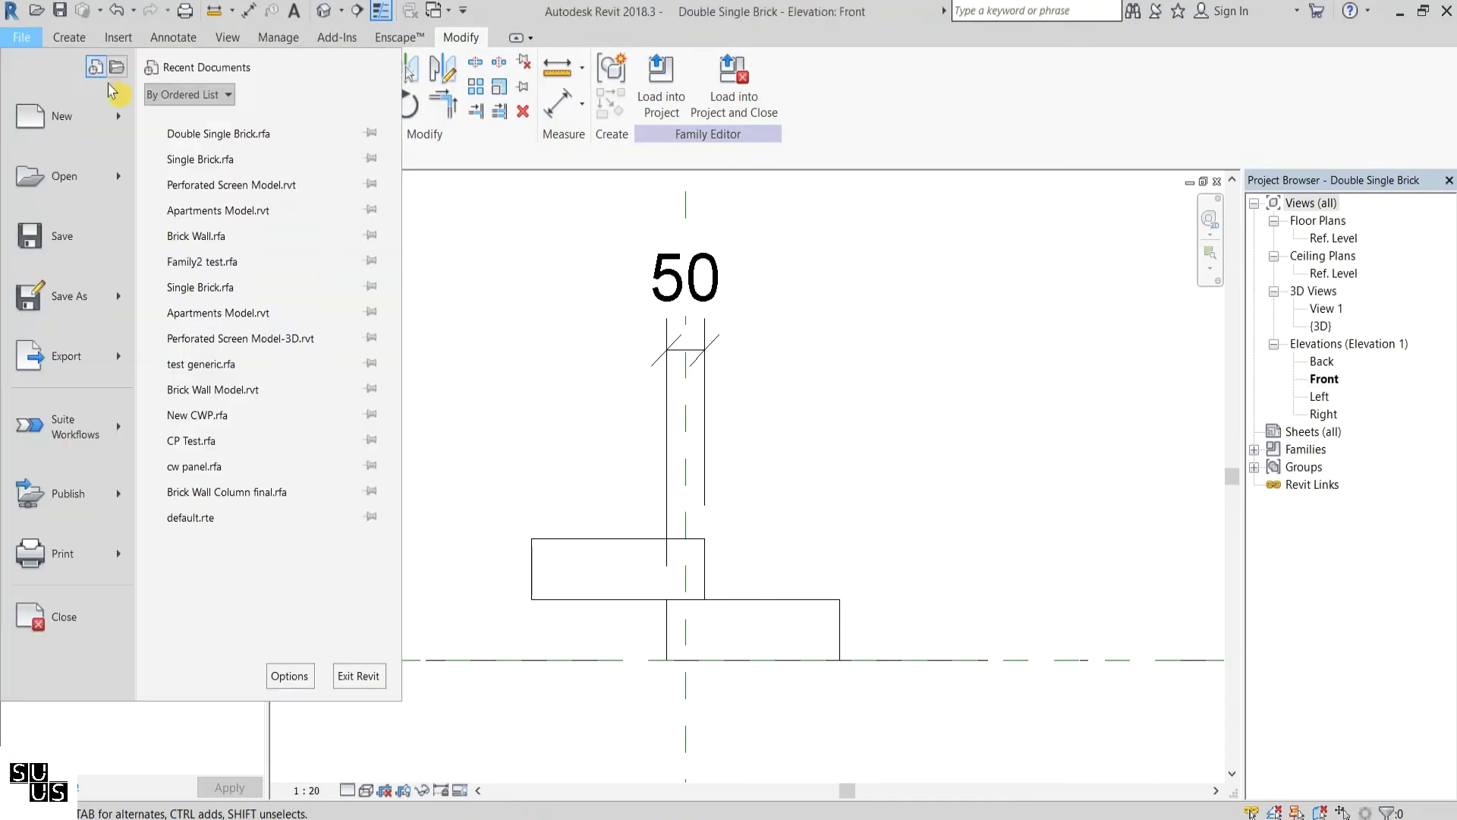
mouse_move(121, 111)
left_click(196, 181)
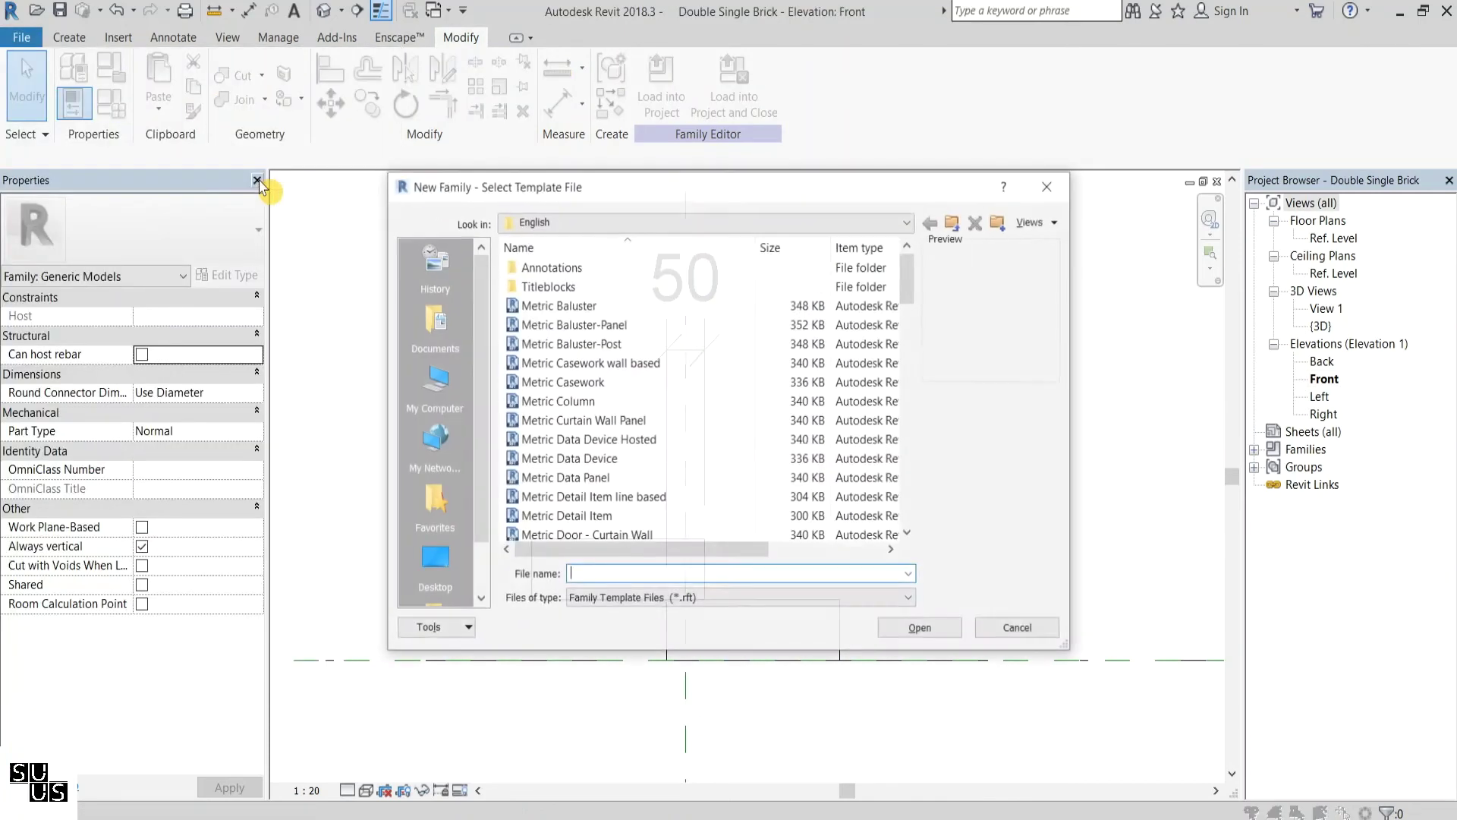
double_click(692, 427)
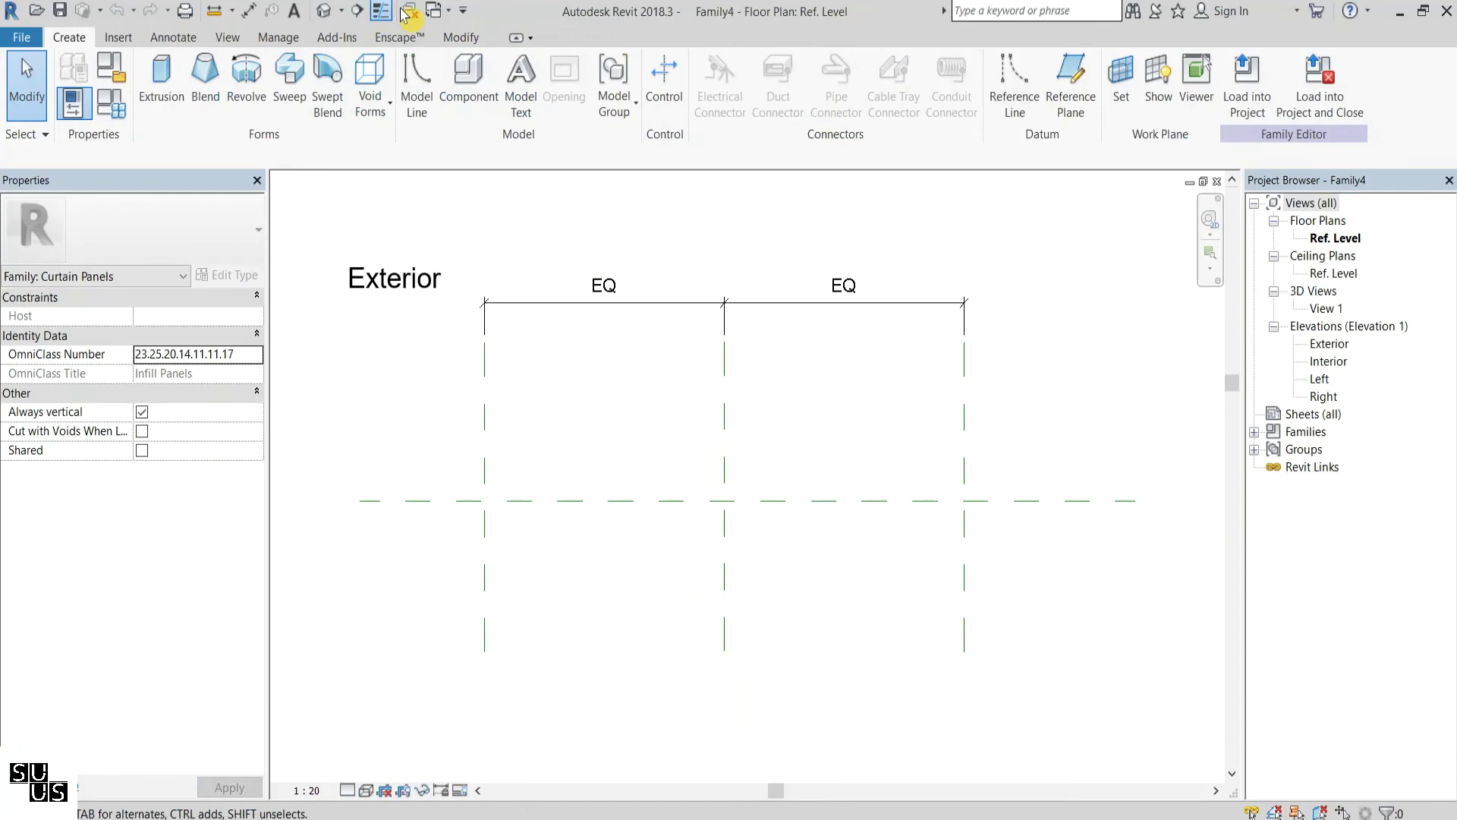
Load the Double Single Brick family into Family4 and place one instance near the centre of the reference level plan
key("ctrl+Tab")
left_click(661, 84)
left_click(613, 332)
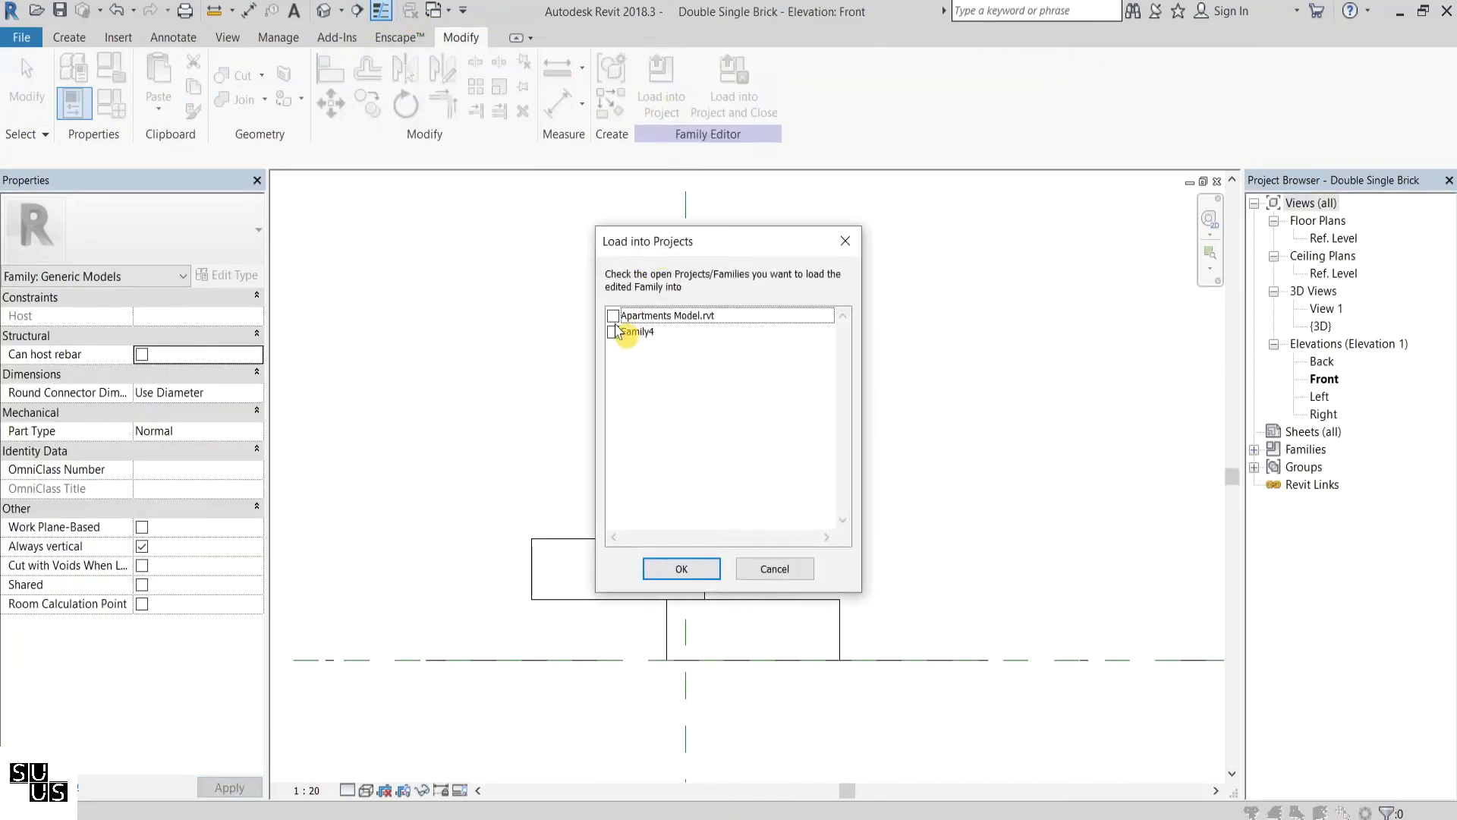
left_click(681, 569)
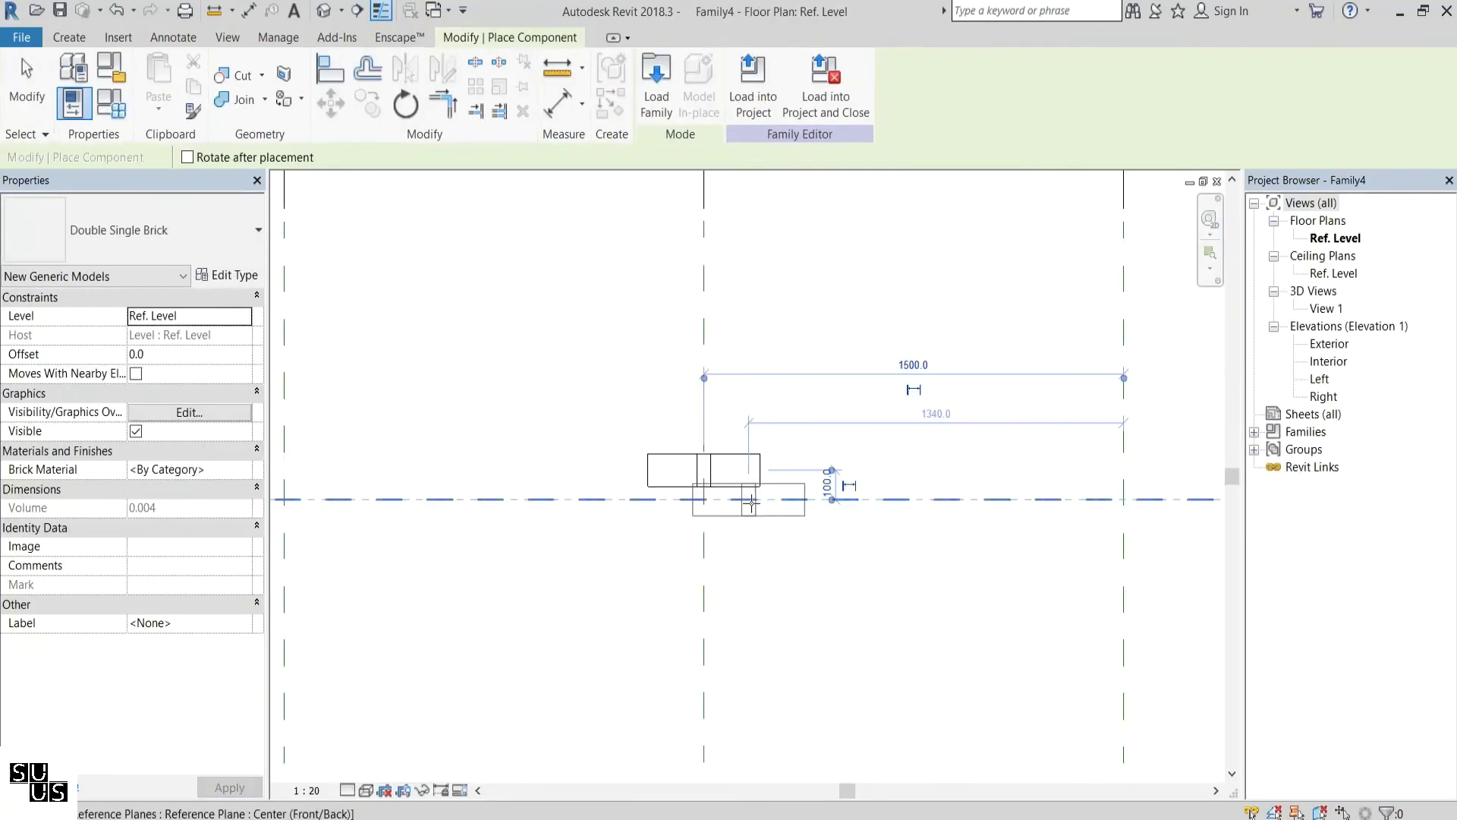
left_click(780, 507)
key("Escape")
Align and lock the brick pair to the front/back centre plane, and the outer vertical reference planes to its ends
key("a")
key("l")
left_click(790, 499)
left_click(736, 470)
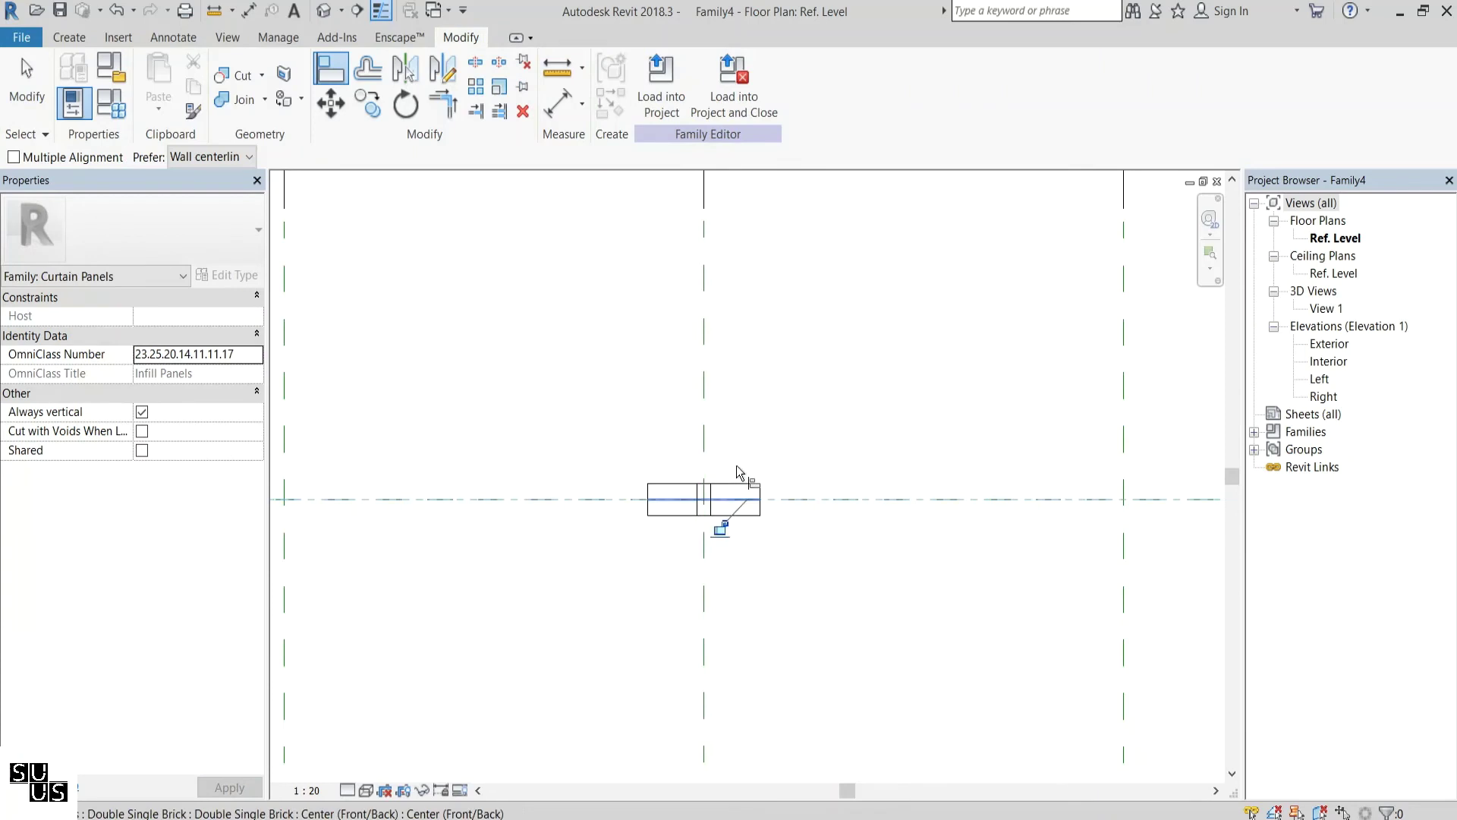
left_click(763, 497)
scroll(763, 497, "down", 3)
left_click(972, 550)
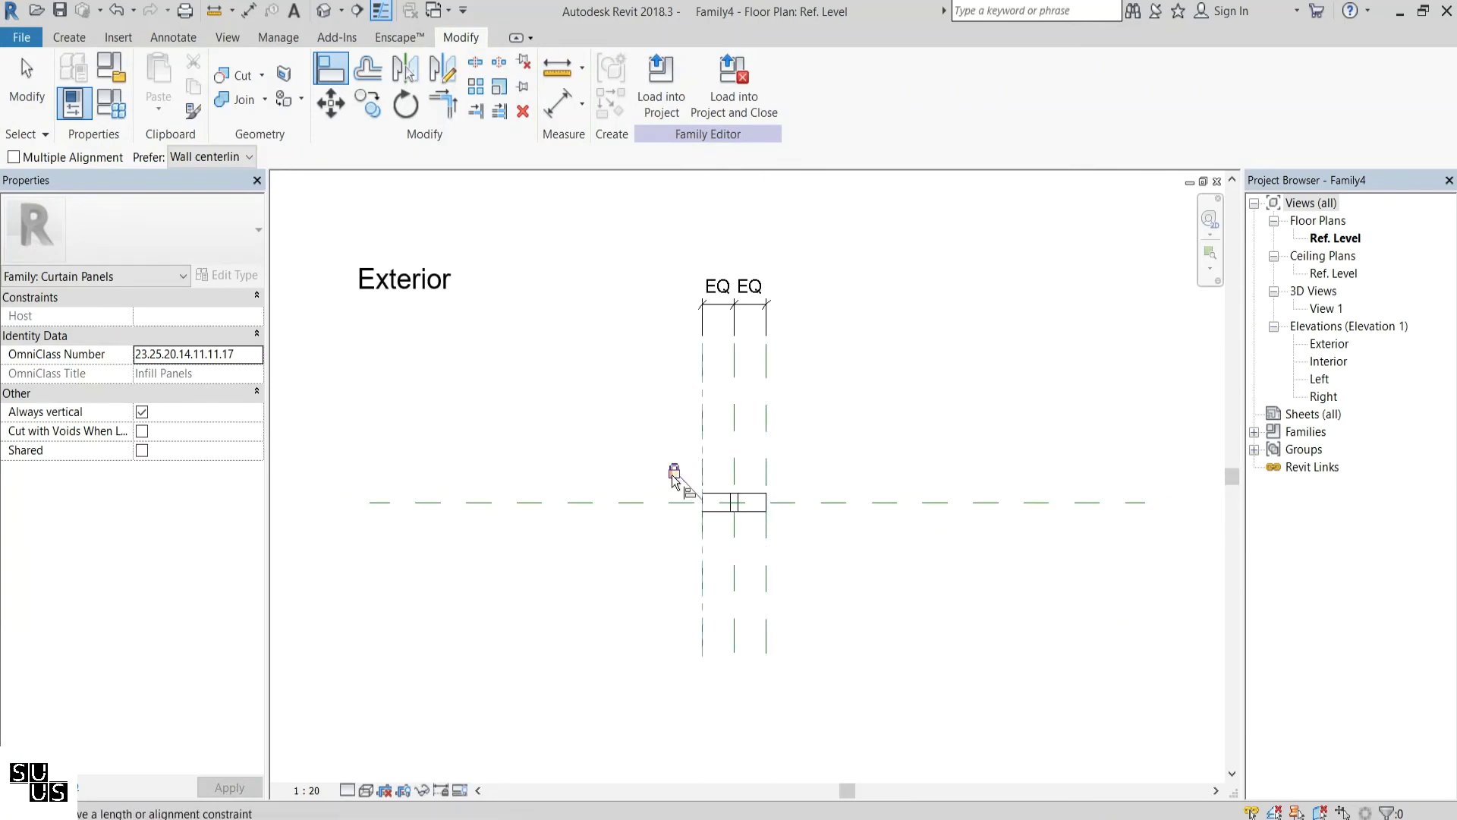
key("Escape")
key("Escape")
In the Exterior elevation, align and lock the top reference plane to the upper brick's top edge
double_click(1330, 345)
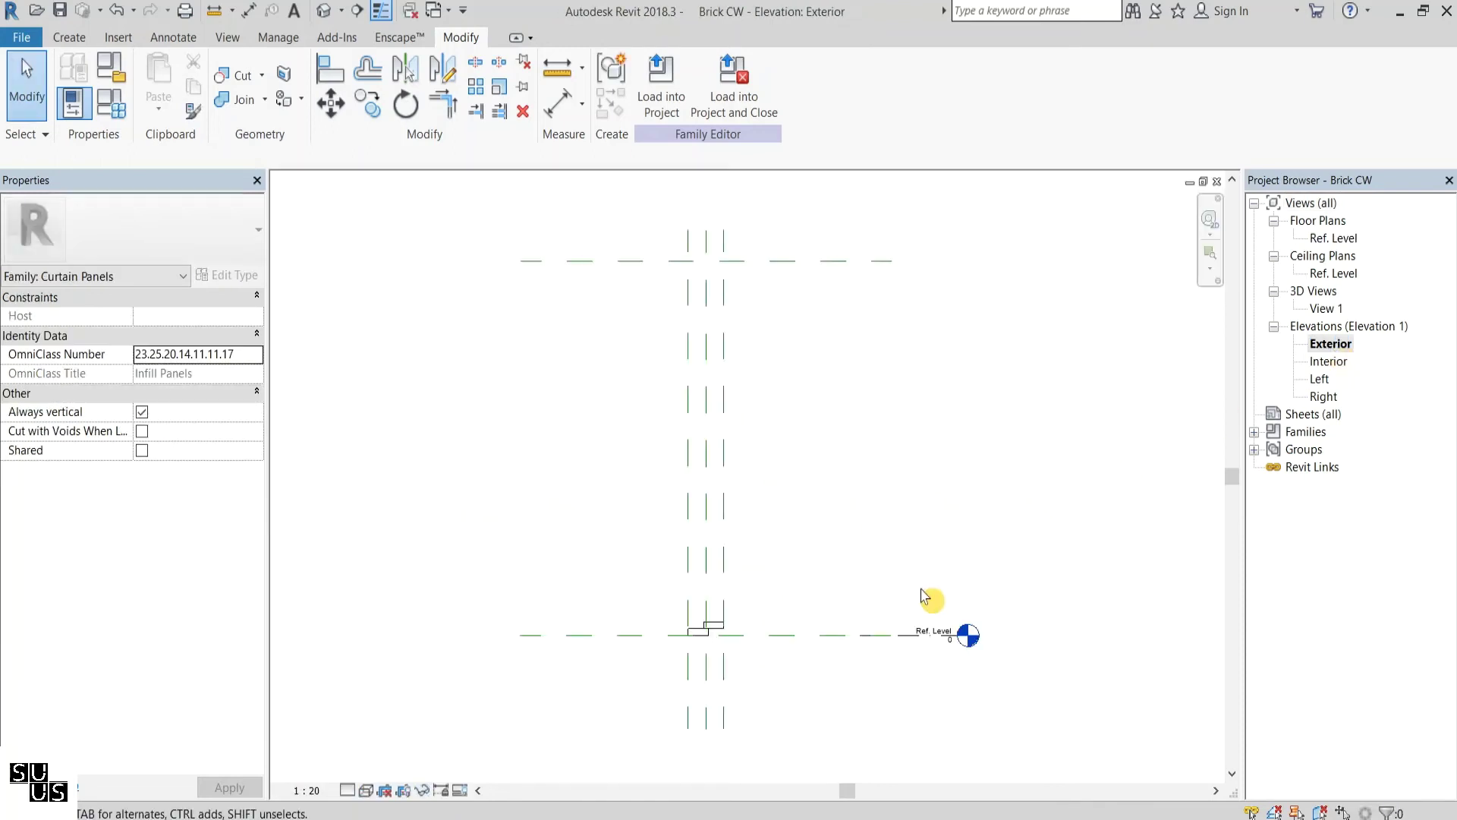
key("a")
key("l")
scroll(687, 641, "up", 3)
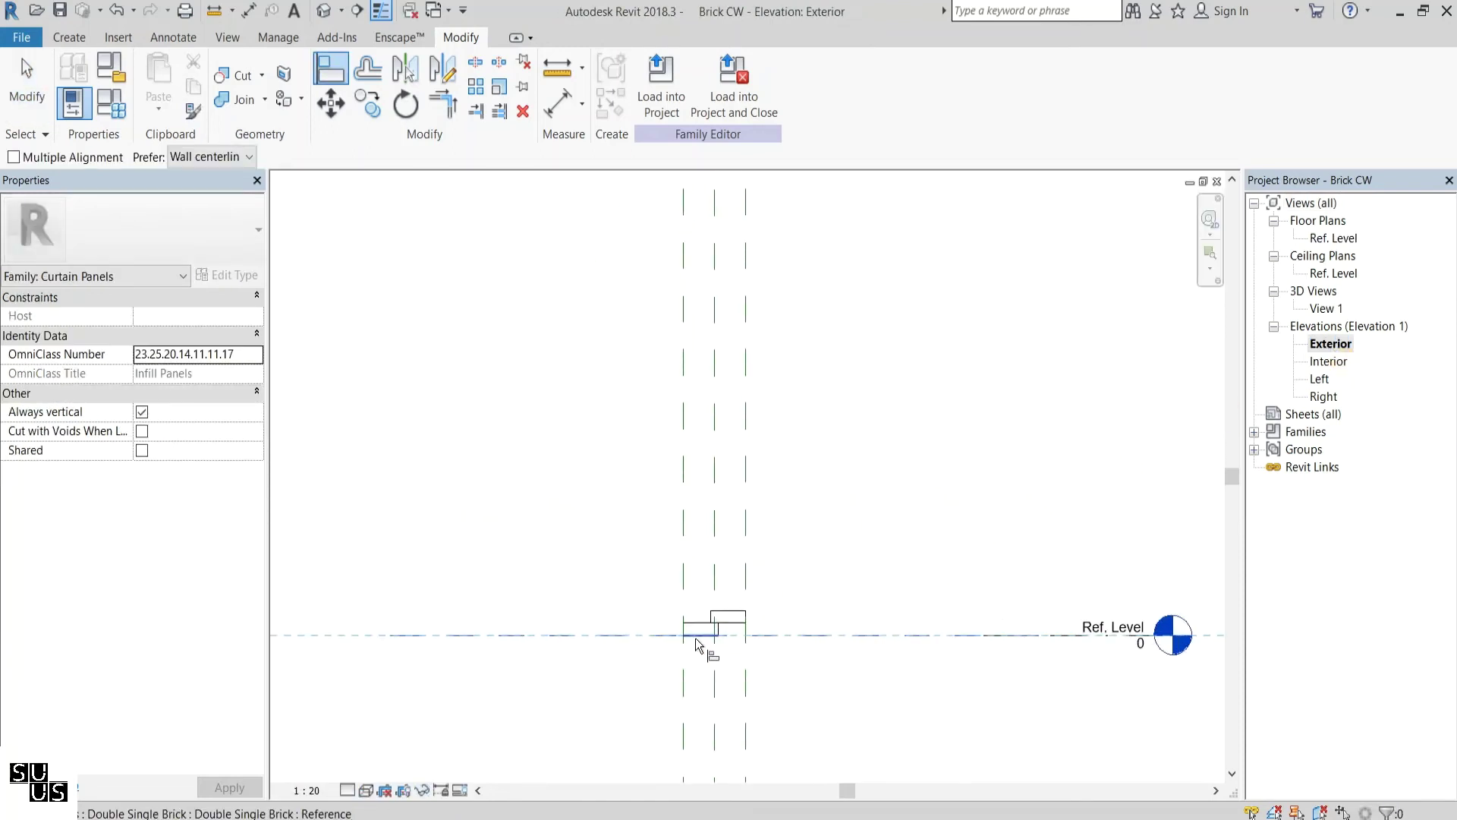
scroll(735, 659, "down", 3)
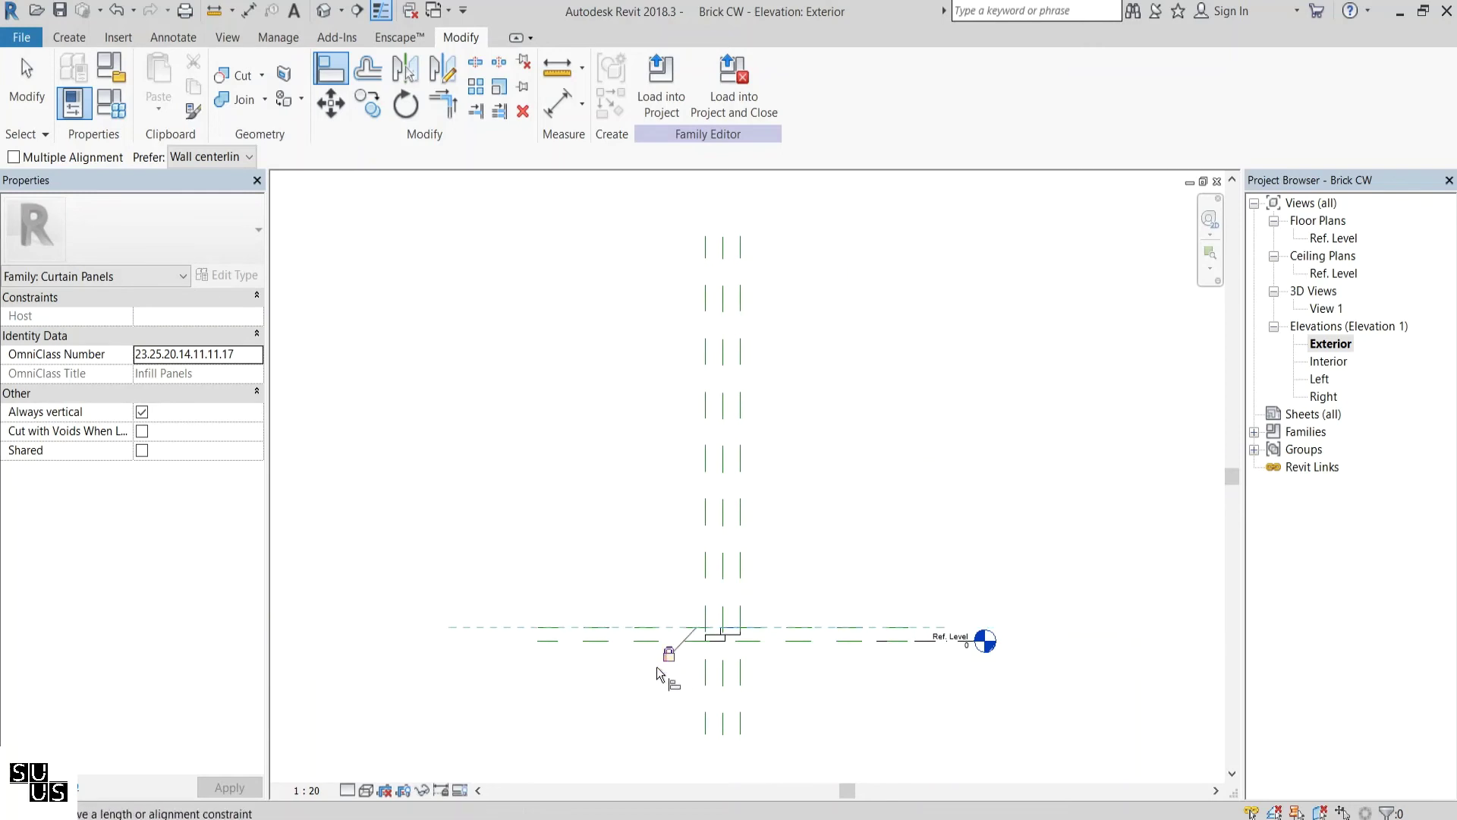
Associate the placed brick's Brick Material with a new family type parameter named Brick
left_click(753, 515)
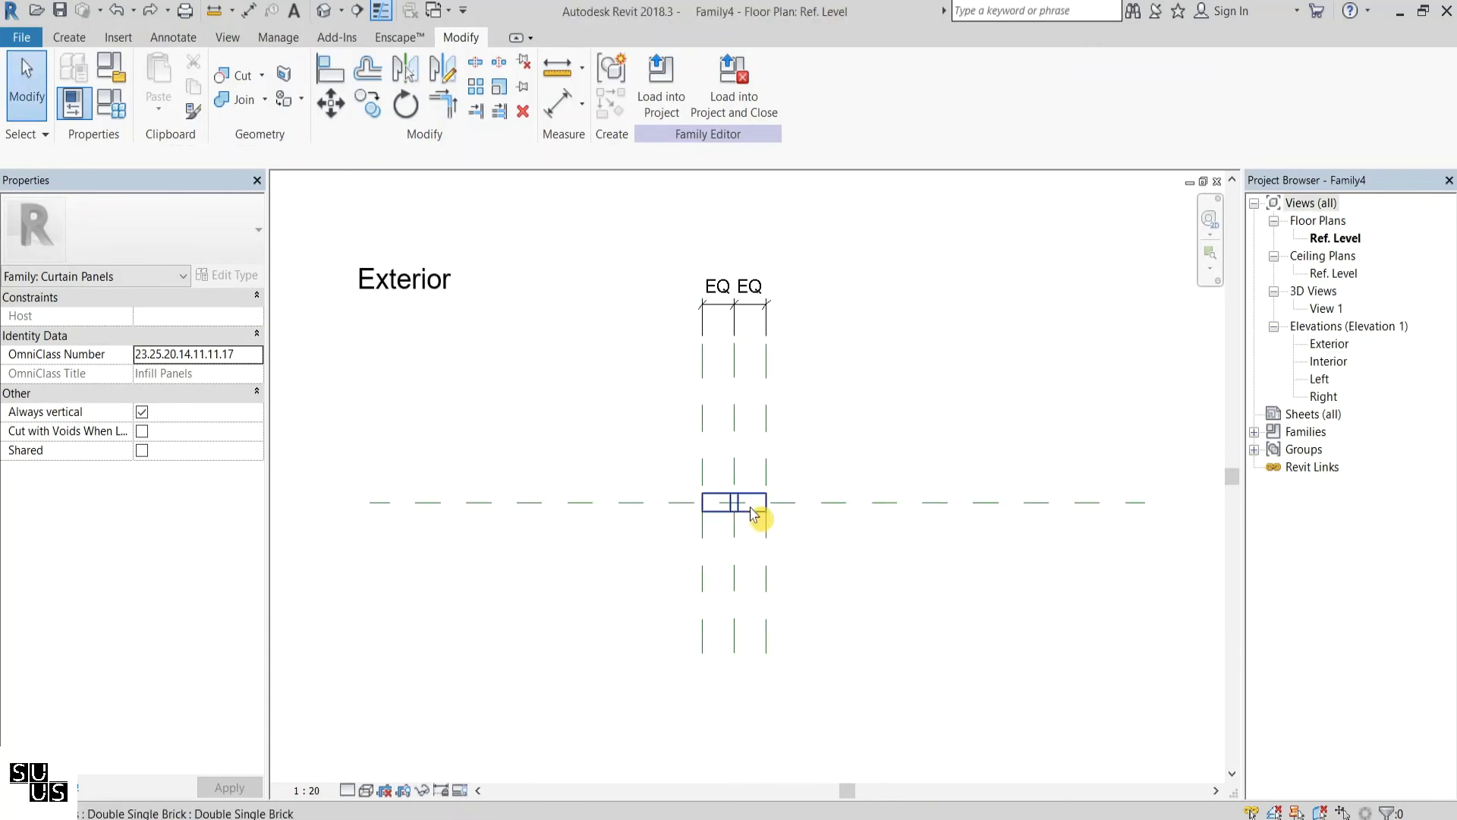
left_click(258, 469)
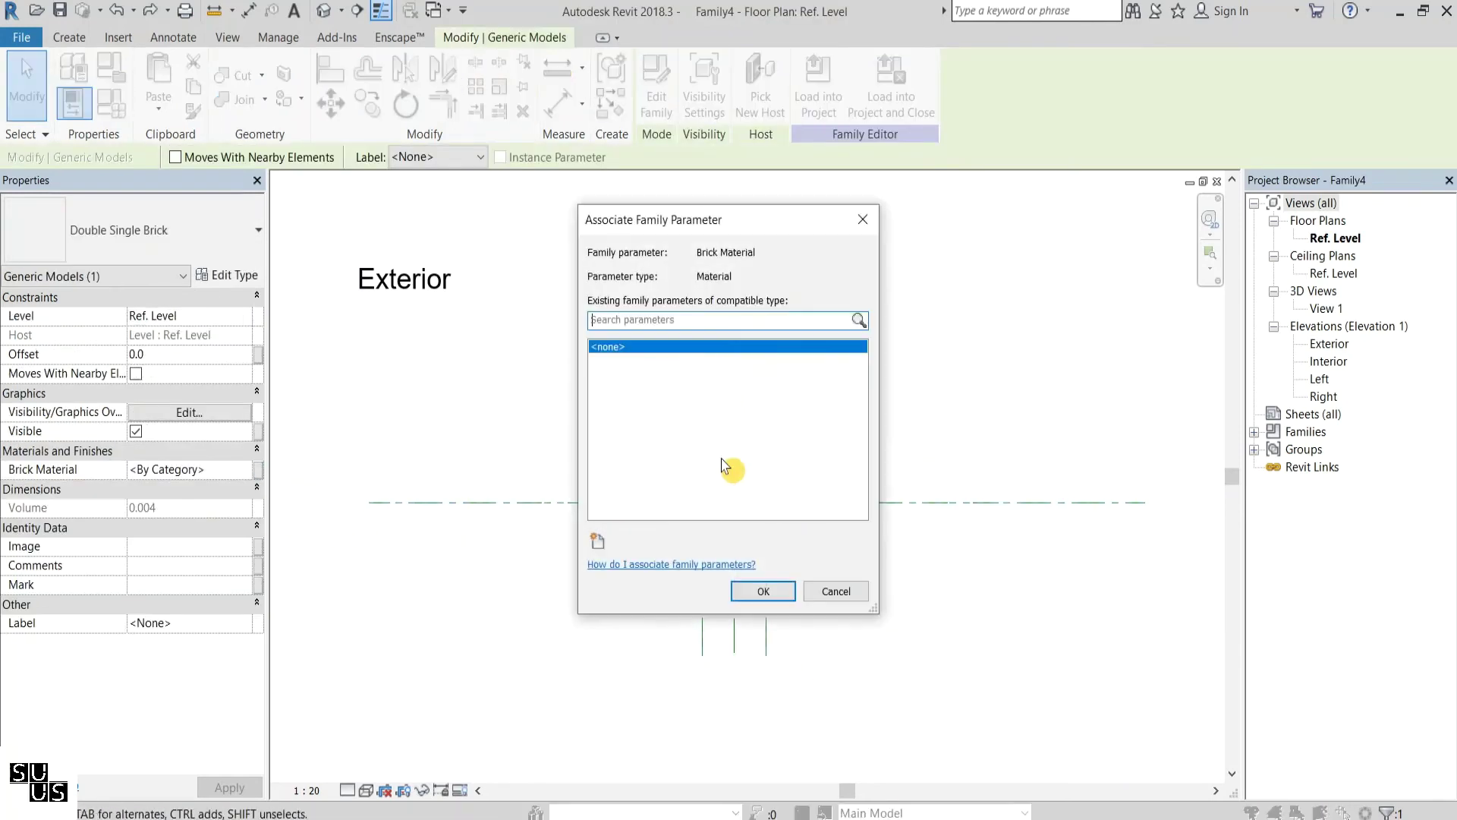
left_click(599, 541)
type("Brick")
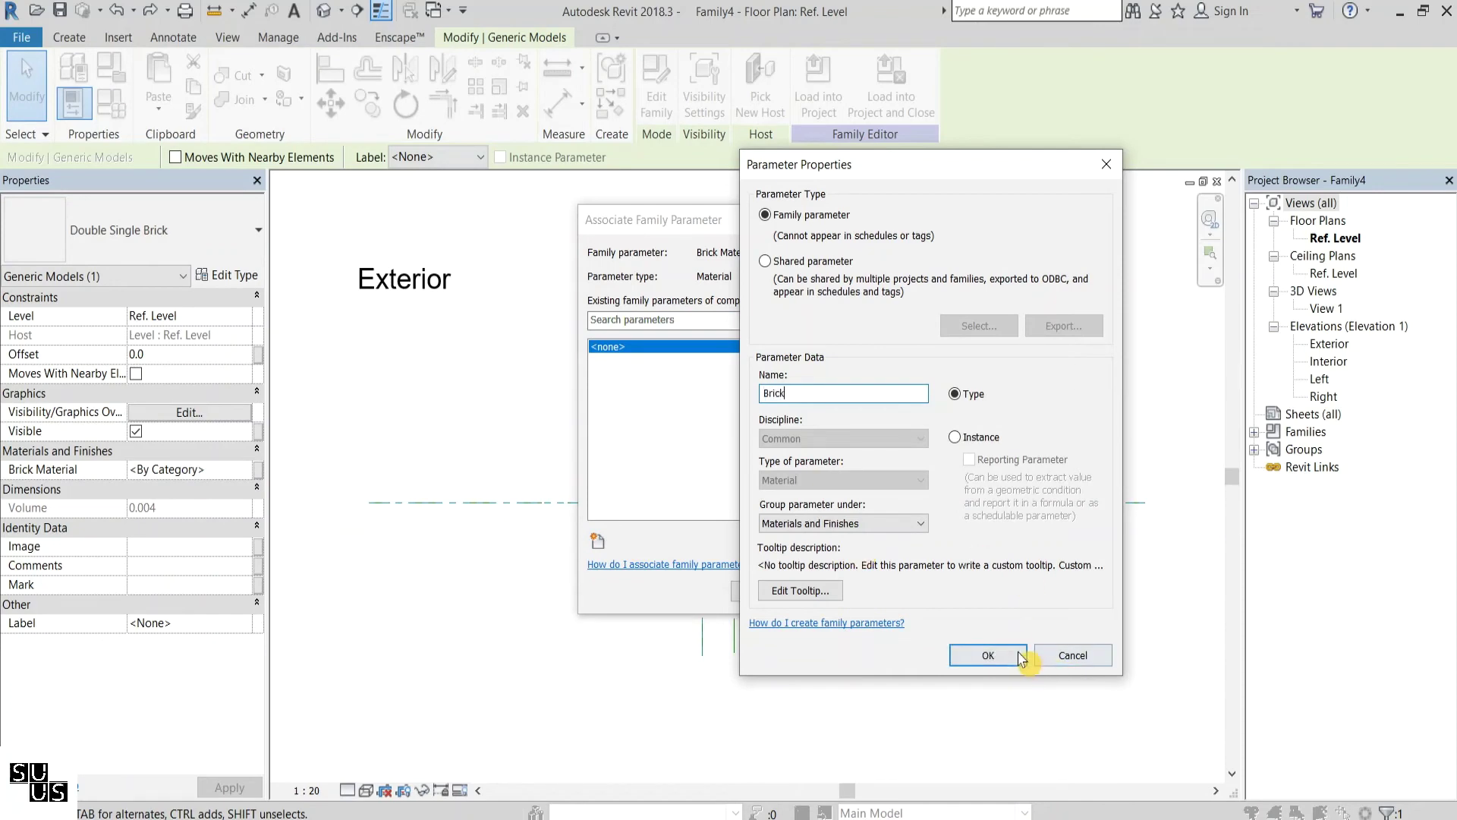
left_click(1018, 653)
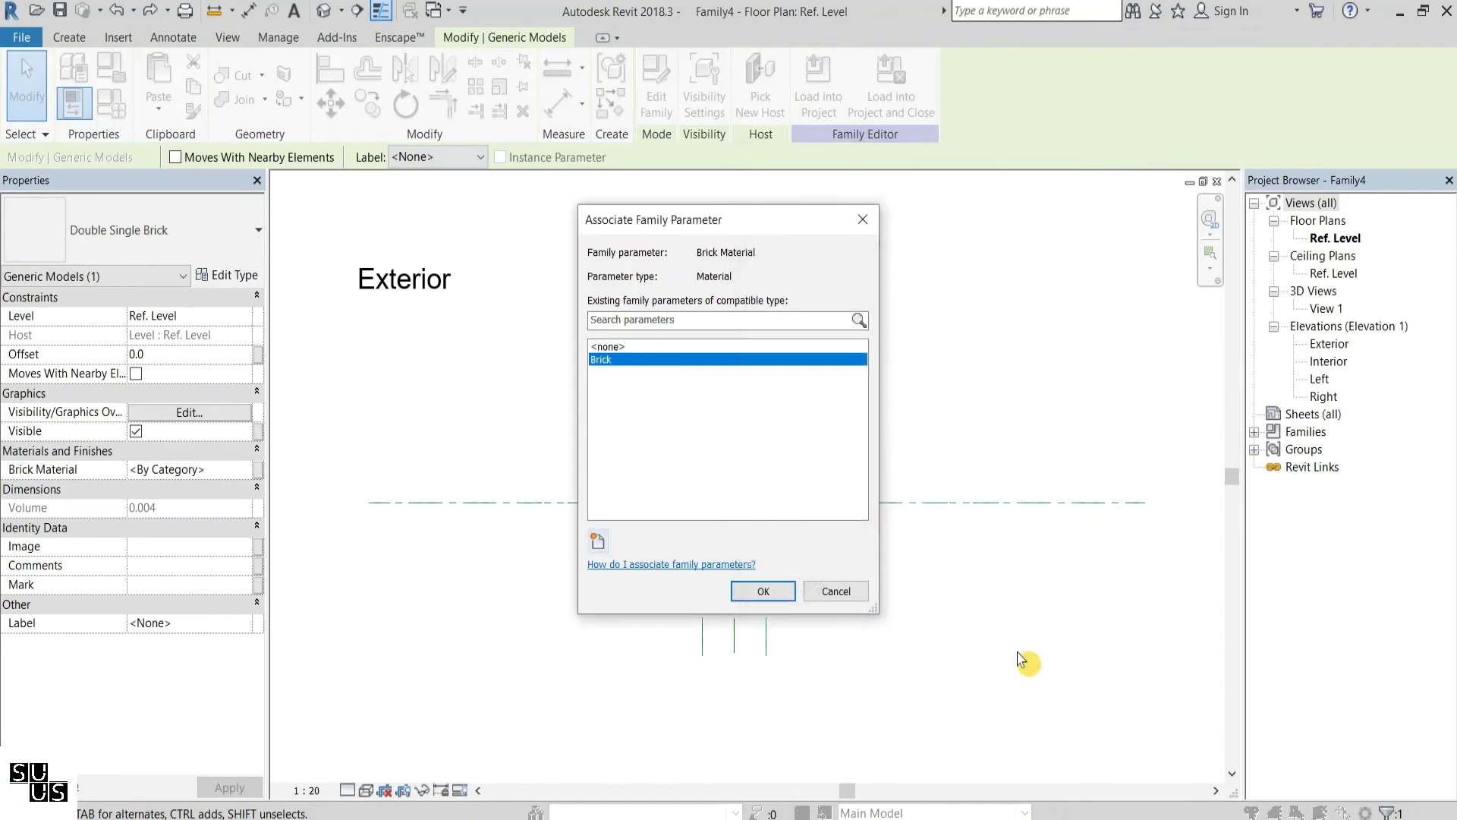
left_click(774, 598)
Save the curtain panel family as Brick CW in the Families folder
left_click(21, 37)
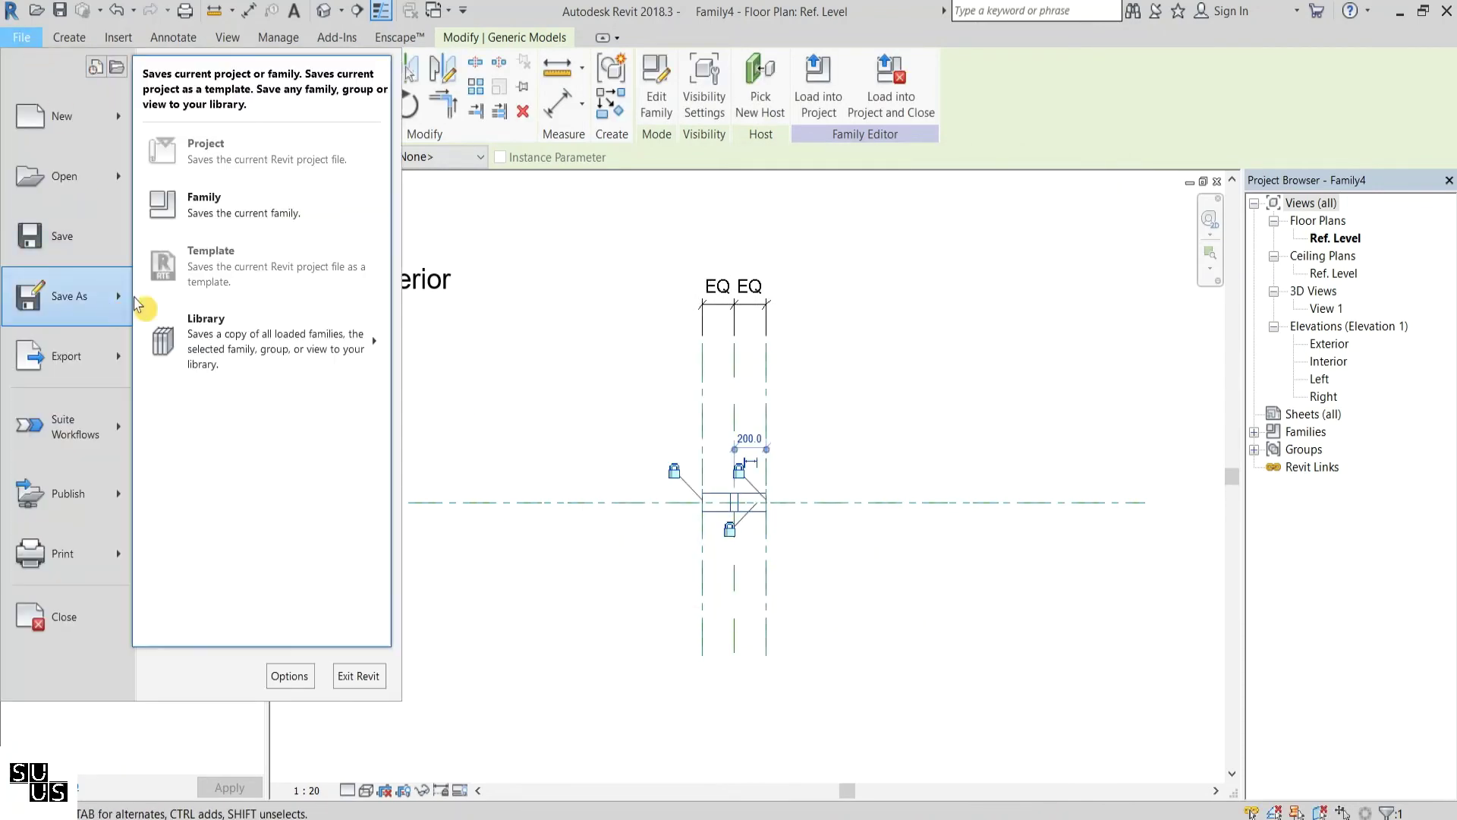
left_click(238, 214)
type("Br")
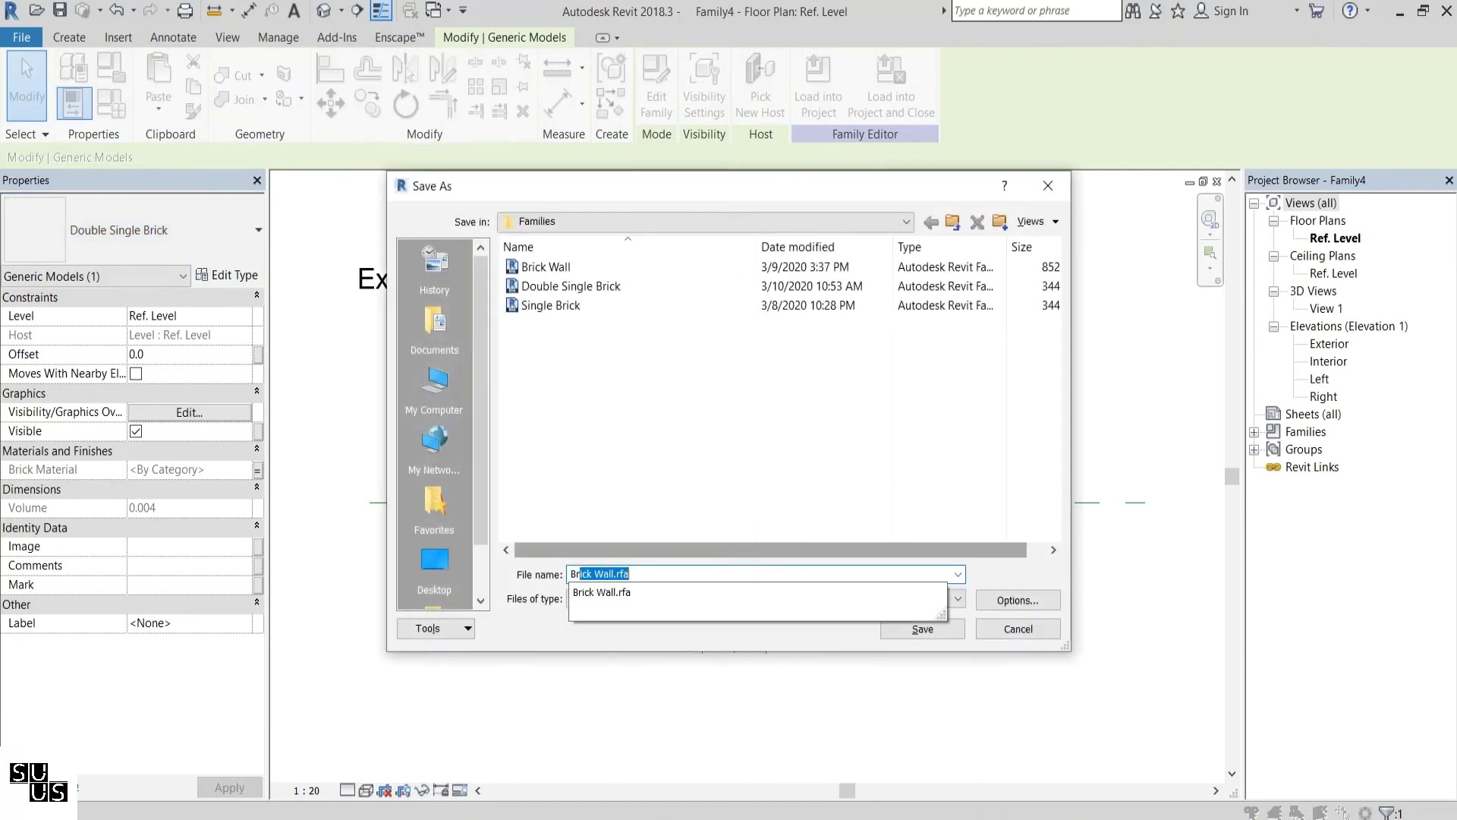
type("ick CW")
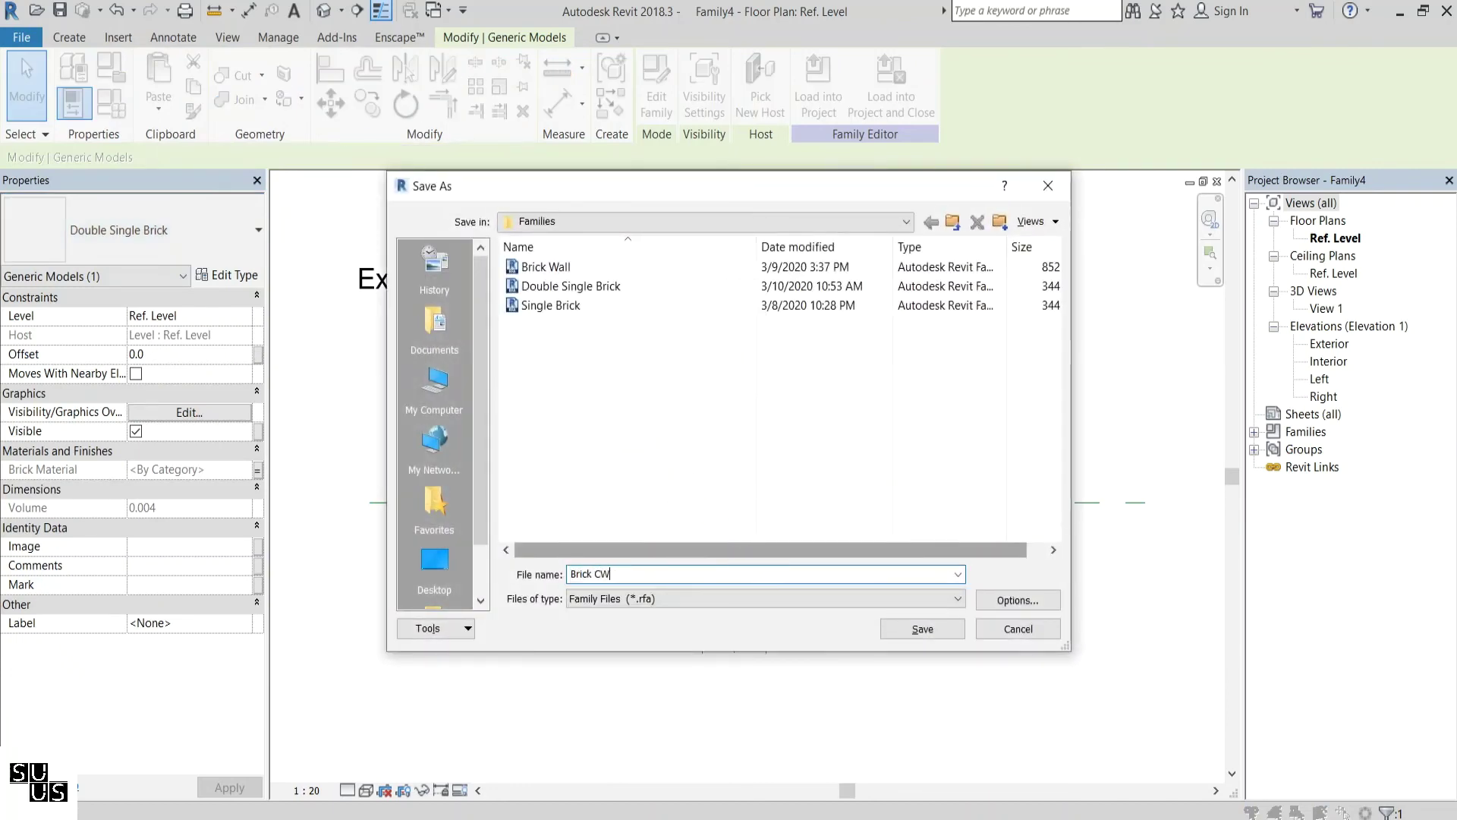
left_click(928, 631)
left_click(933, 630)
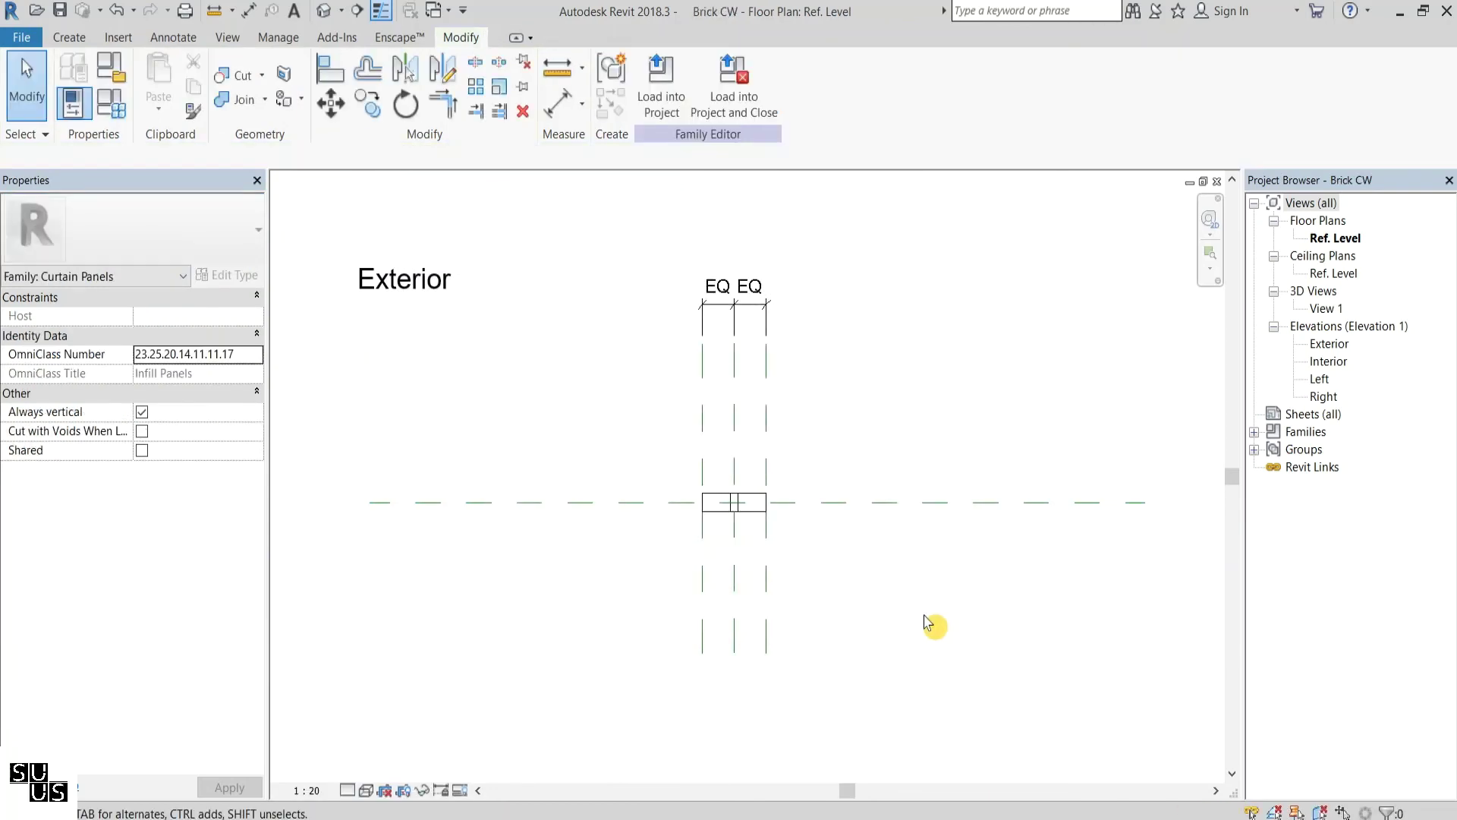
Load the Brick CW family into the Apartments Model project
left_click(668, 84)
left_click(619, 312)
left_click(682, 575)
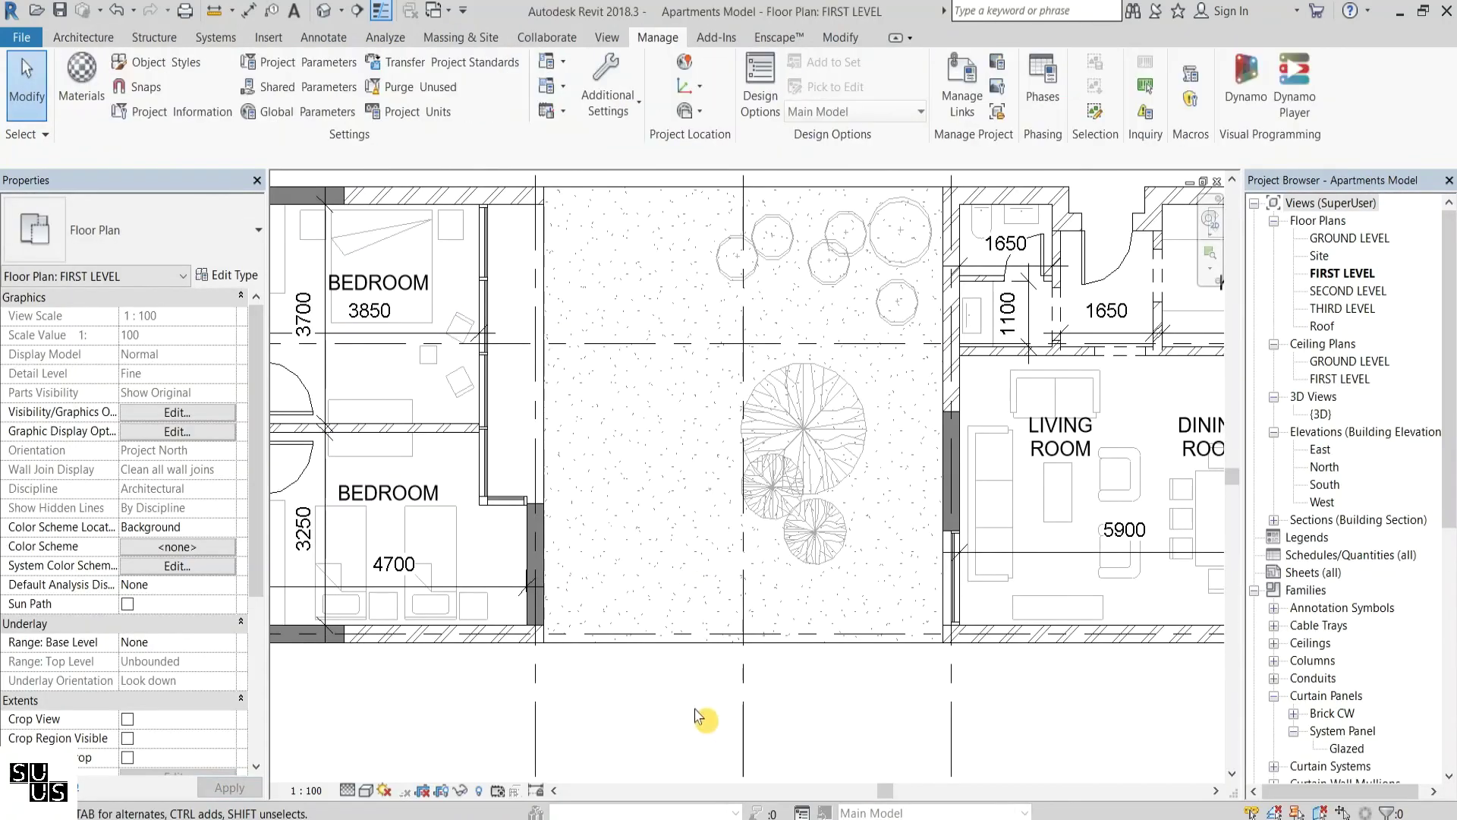
Start a wall on the first level and duplicate the CW-EX curtain wall type as Brick Screen
key("w")
key("a")
left_click(240, 275)
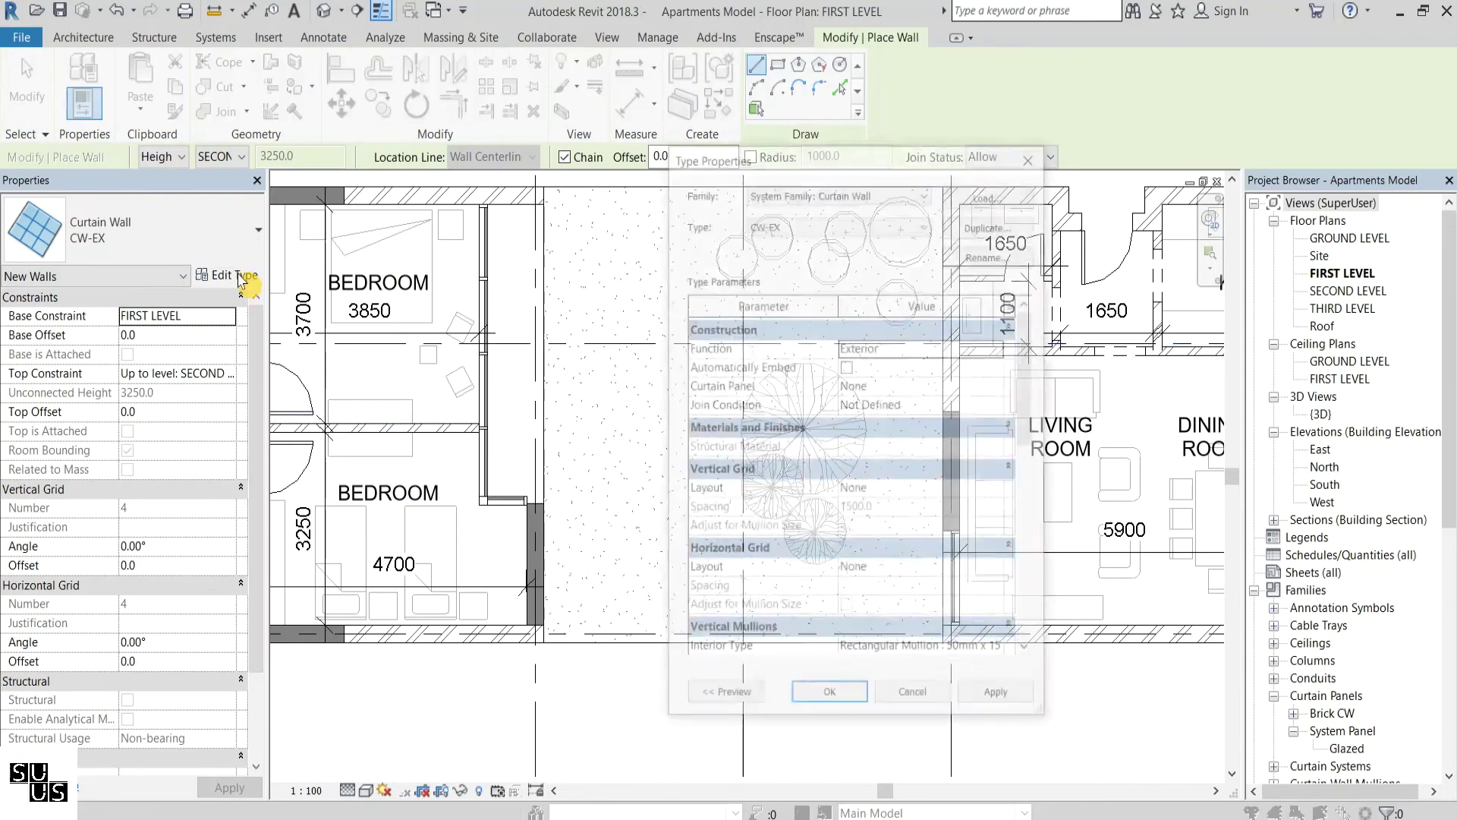
left_click(992, 223)
type("Brick Screen")
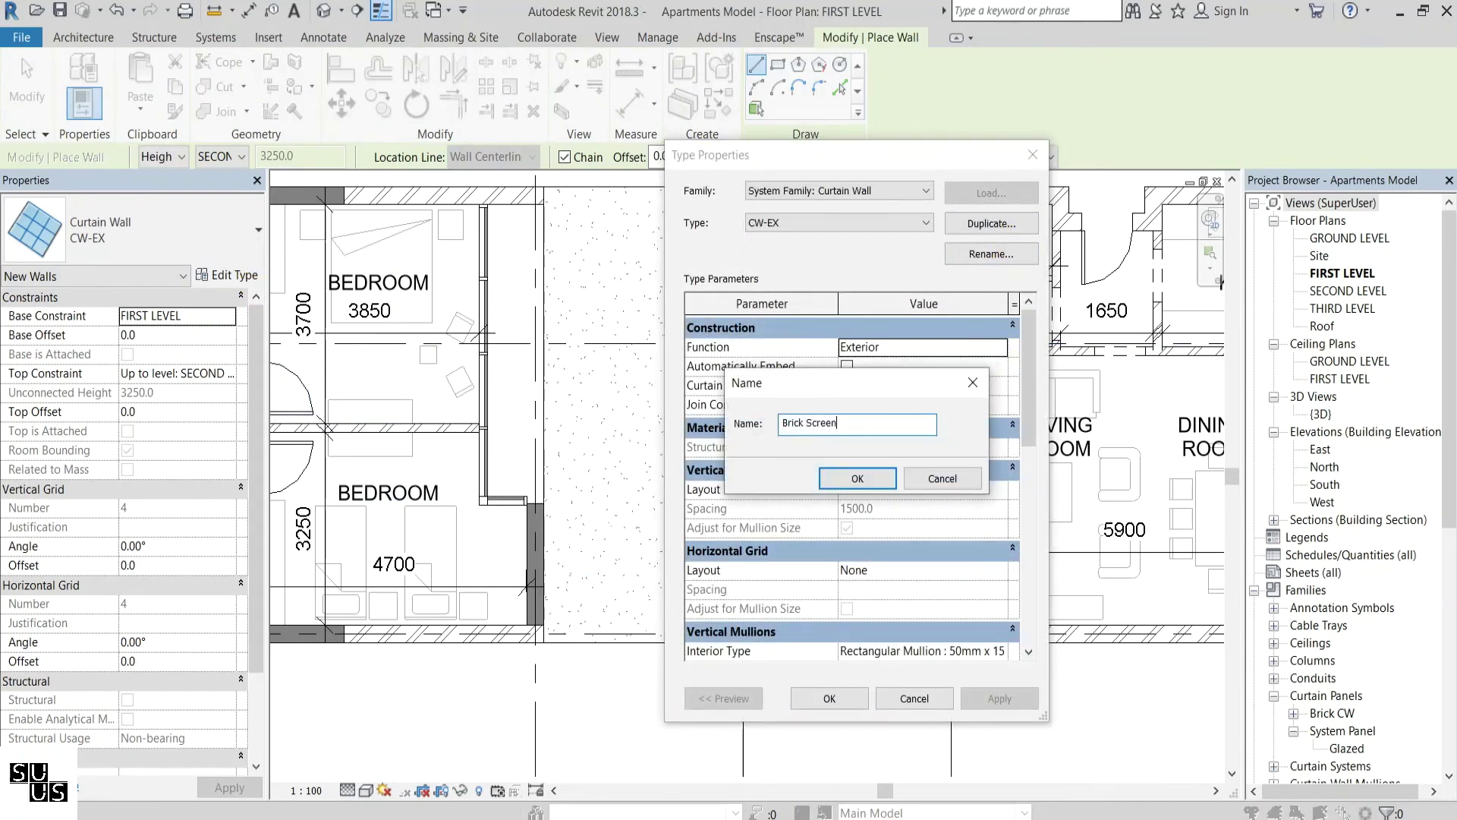
left_click(858, 478)
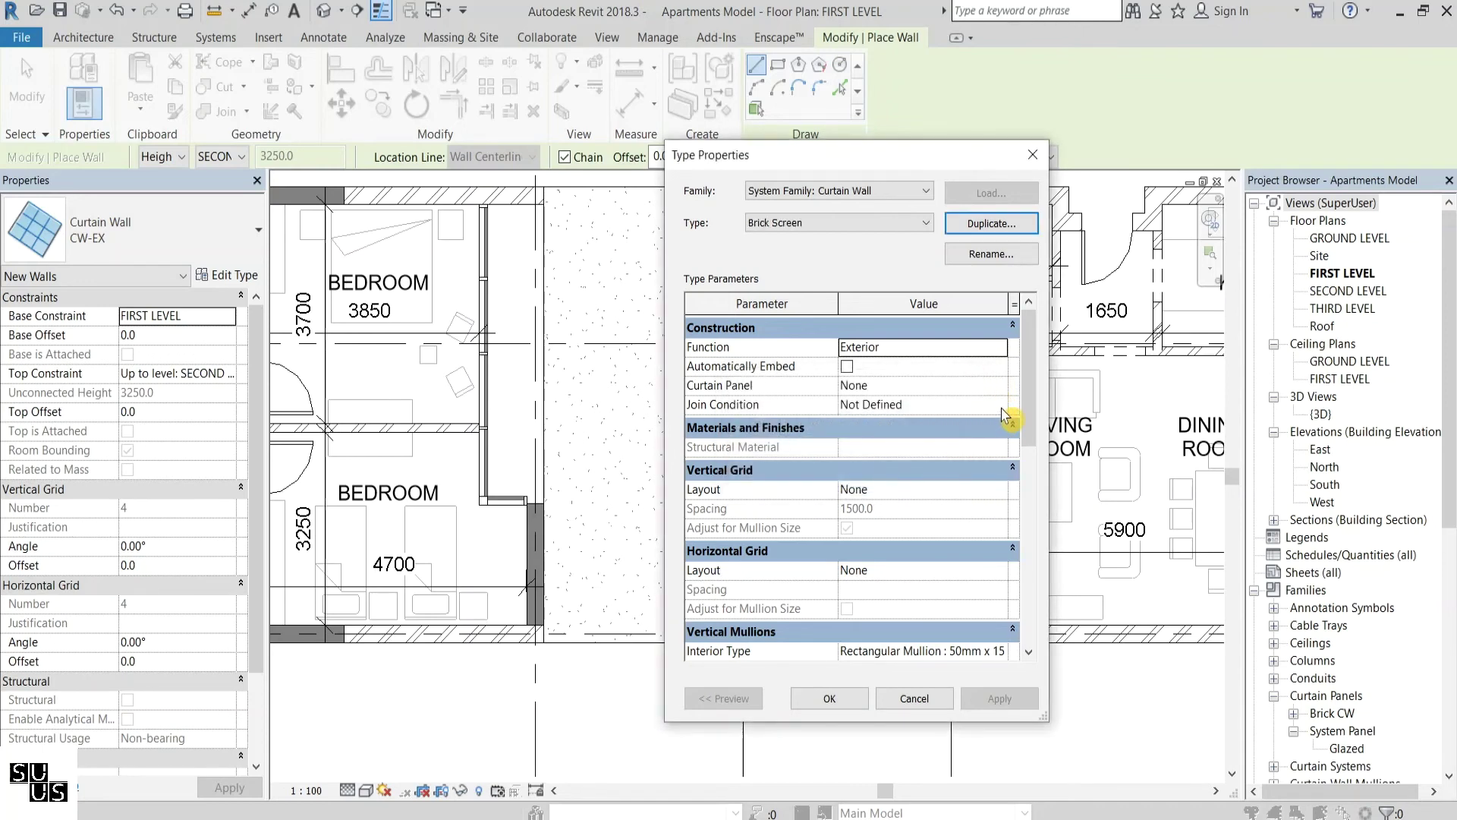
Set the Brick Screen type's curtain panel to Brick CW : Brick CW
left_click(1000, 384)
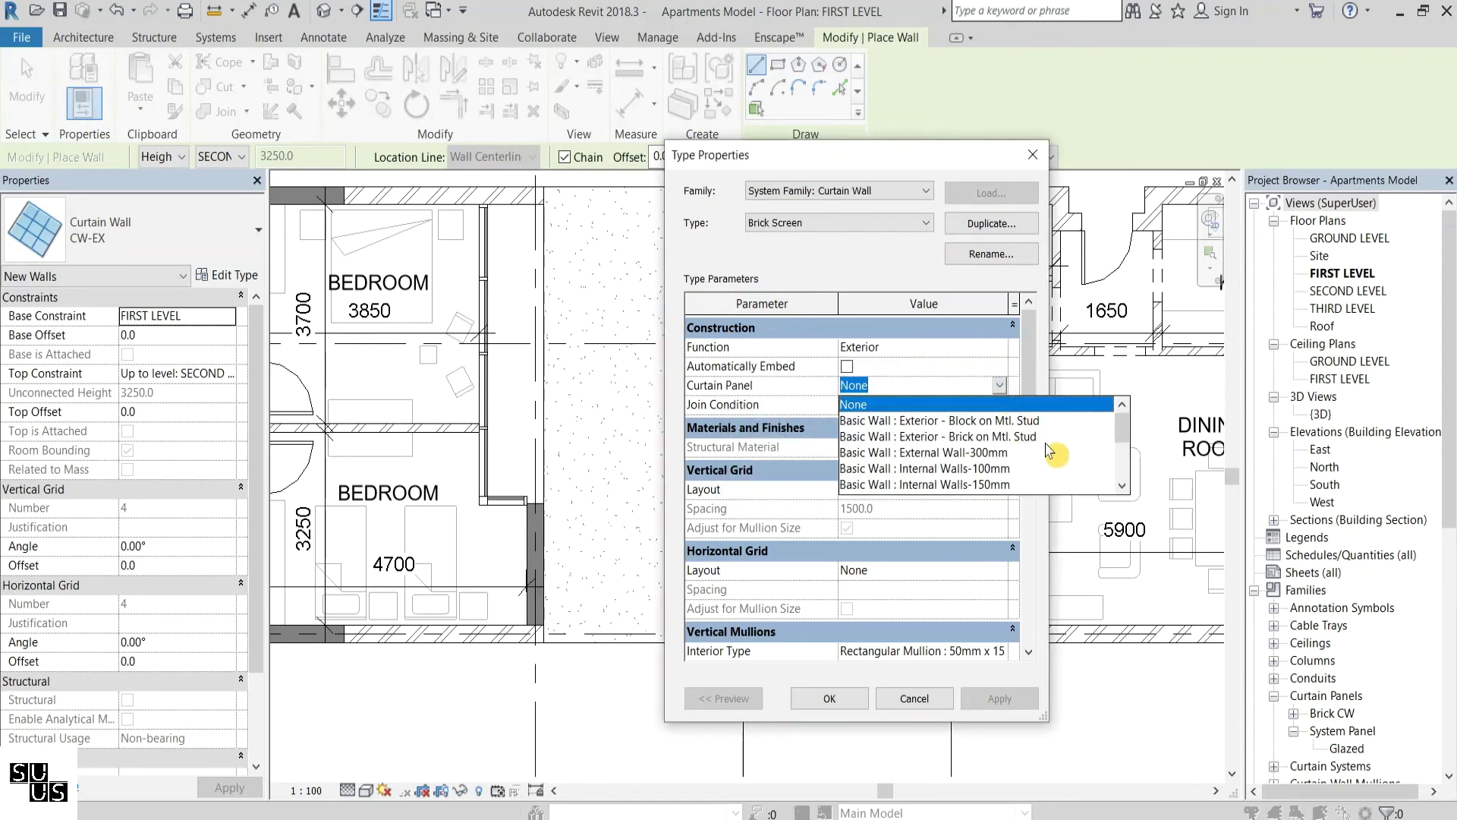
scroll(1045, 450, "down", 3)
left_click(999, 421)
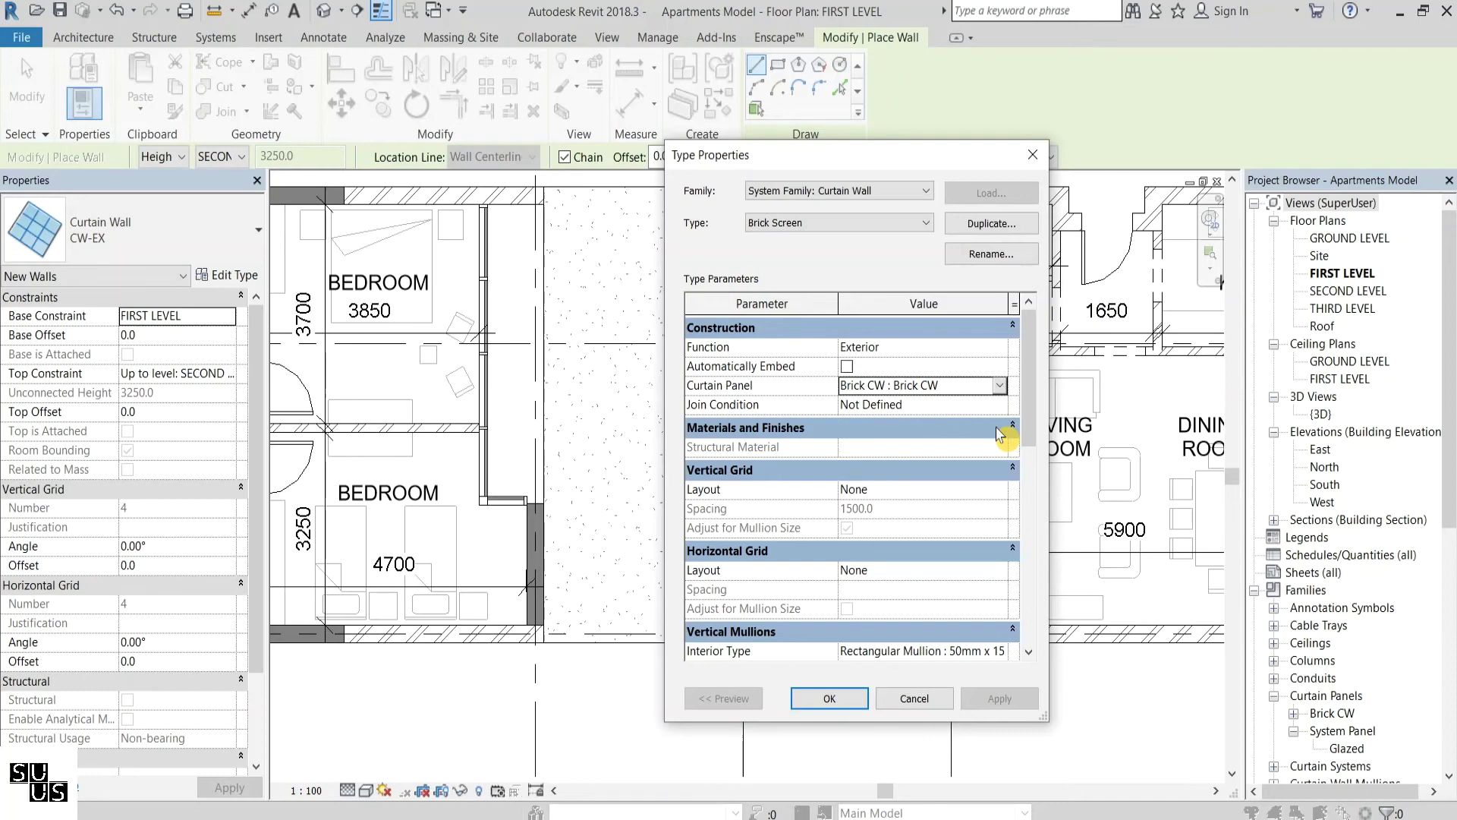
Set both grid layouts to Fixed Distance, with 350 mm spacing for the vertical grid and 150 mm for the horizontal grid
scroll(1045, 450, "down", 2)
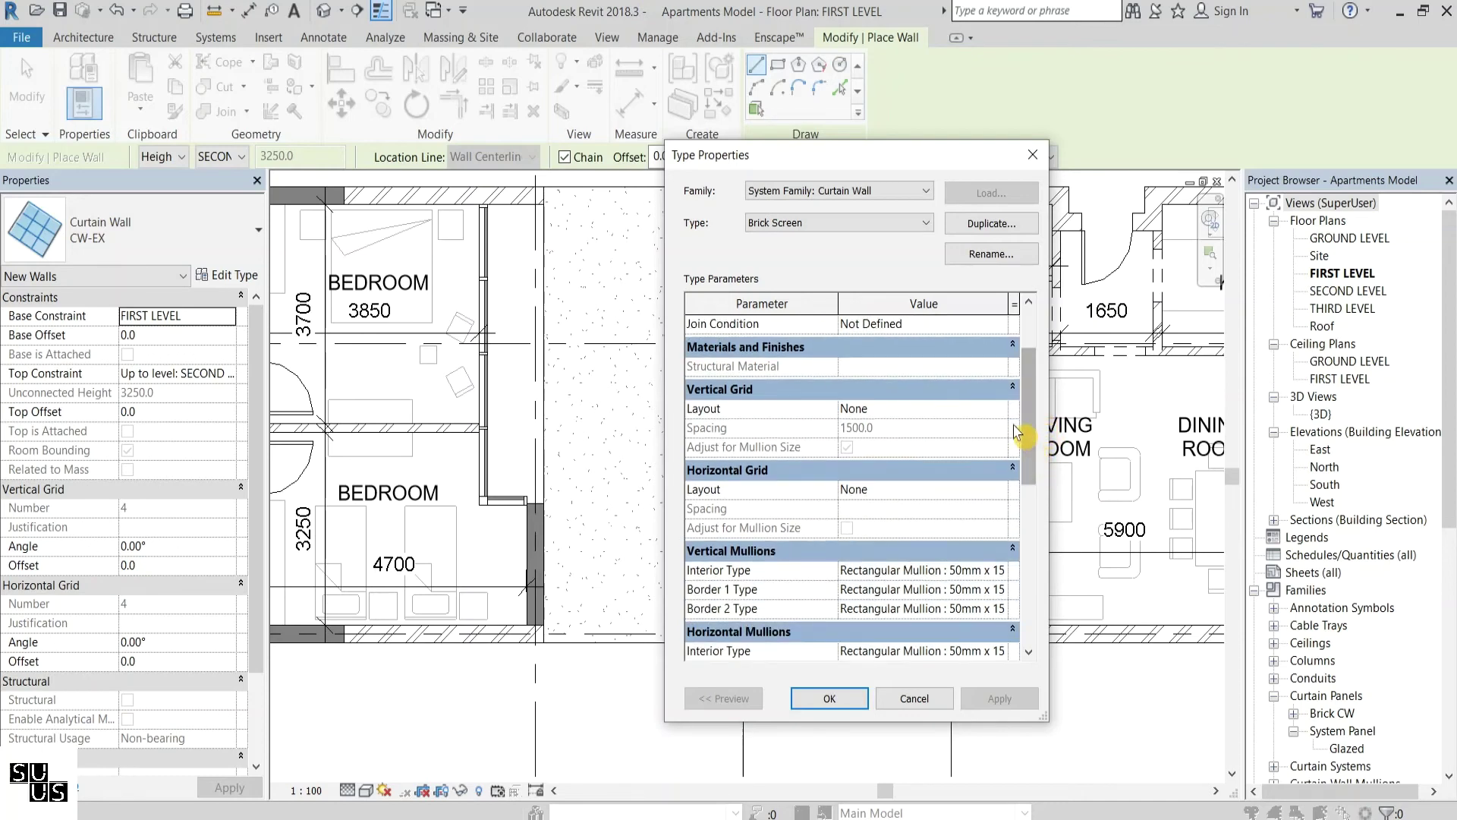
left_click(999, 409)
left_click(979, 443)
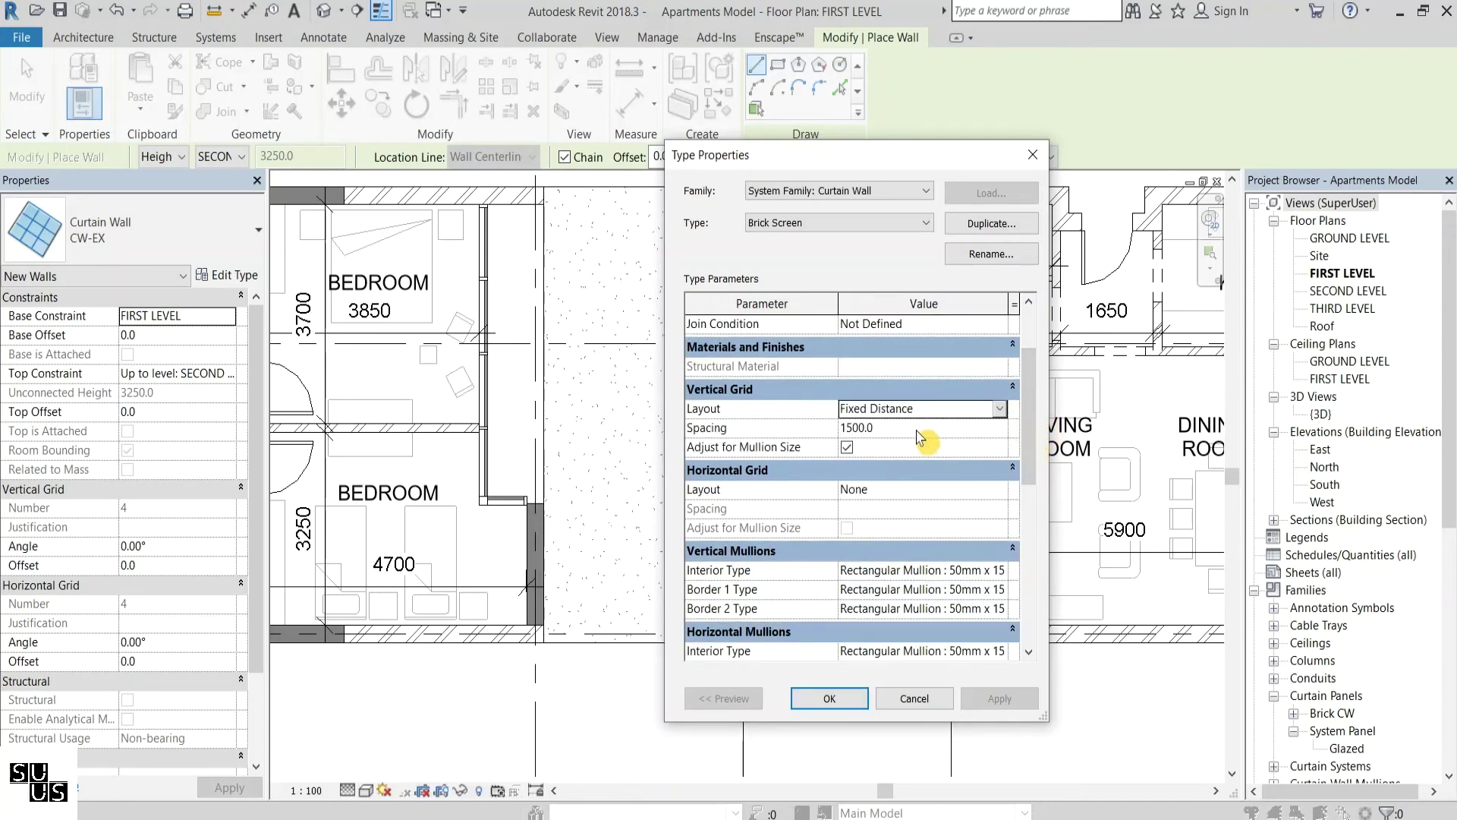
left_click(918, 430)
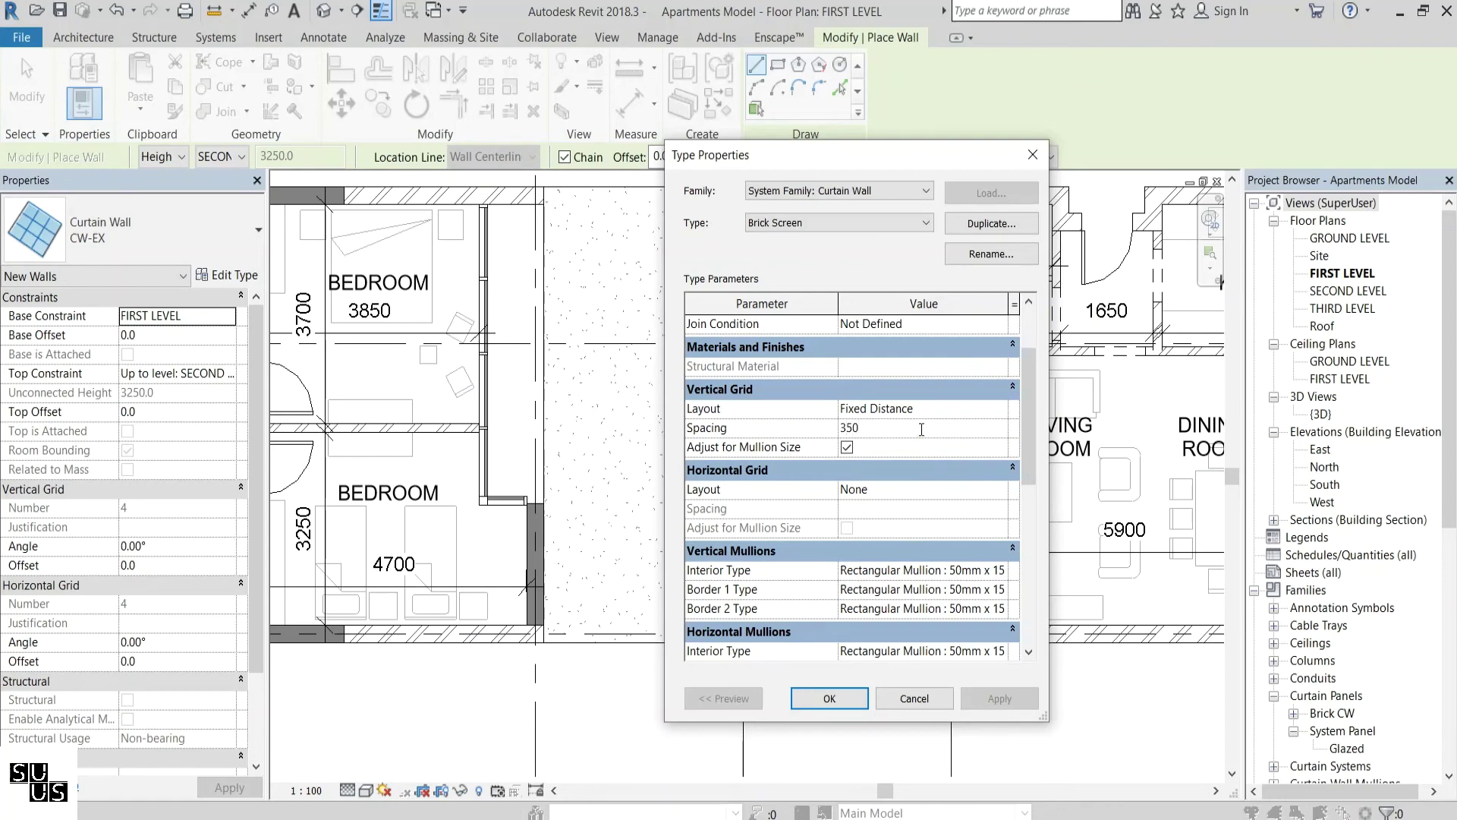
left_click(1008, 490)
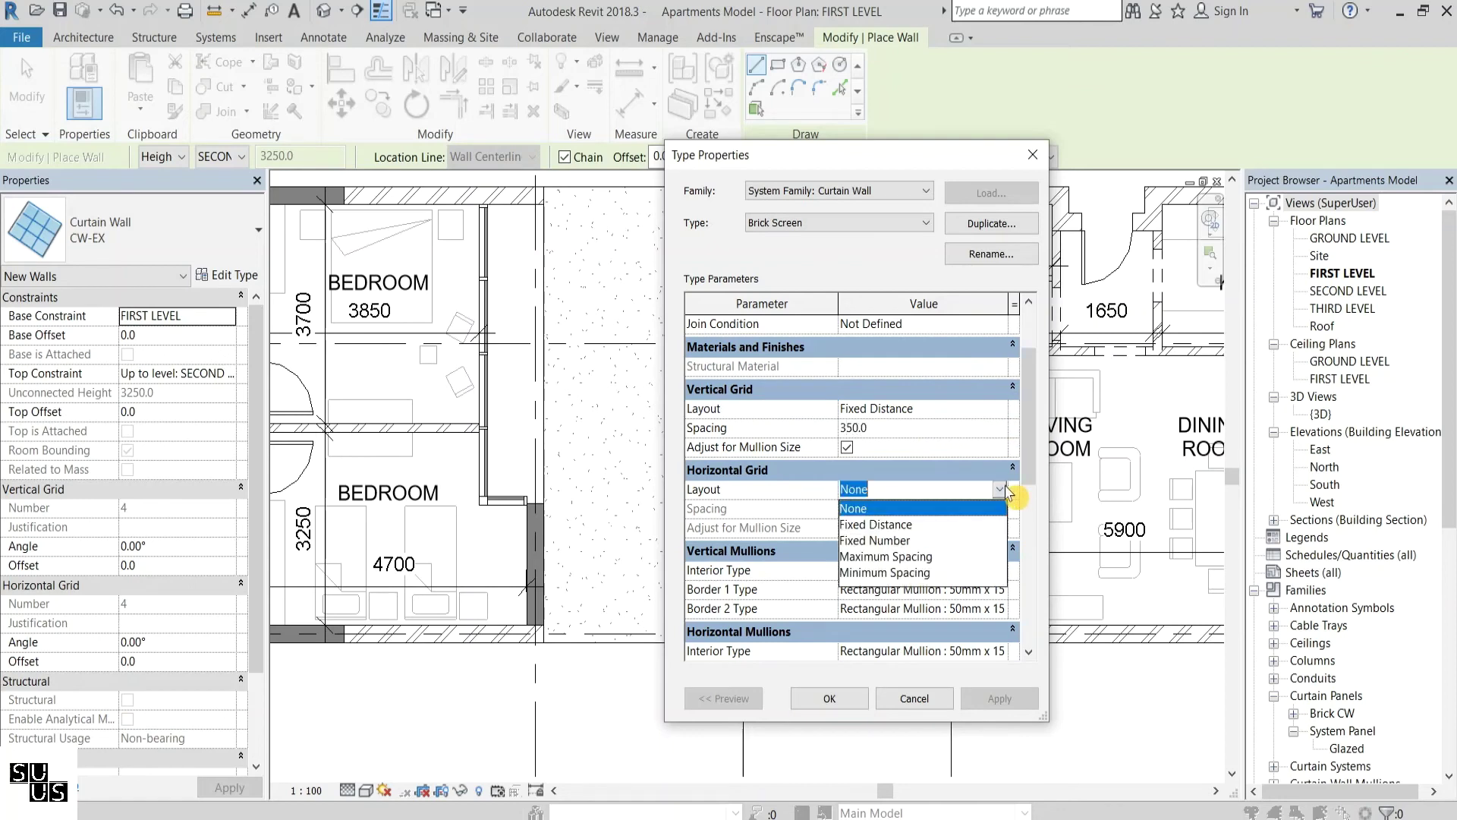
left_click(950, 526)
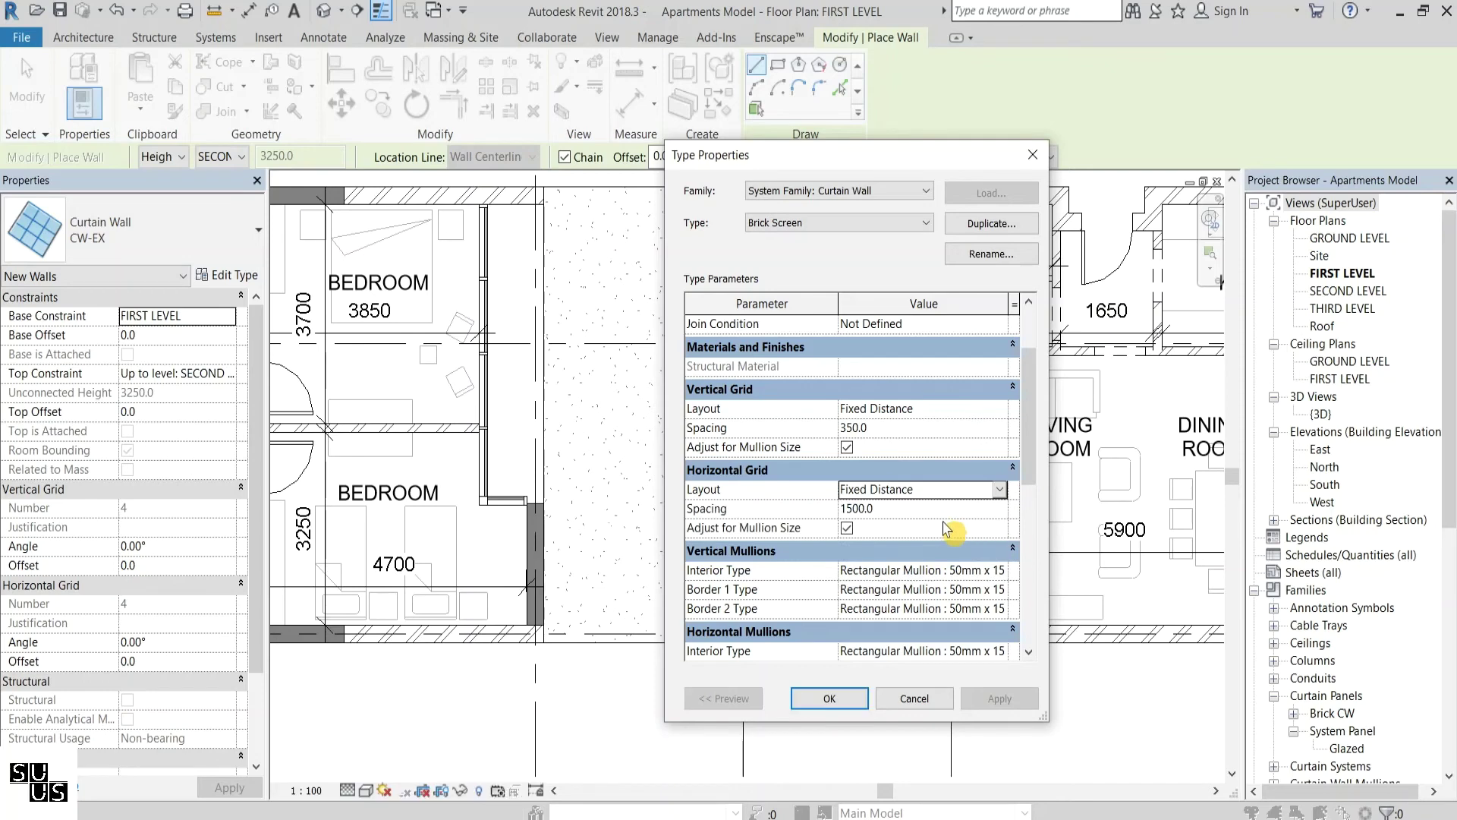
left_click(939, 509)
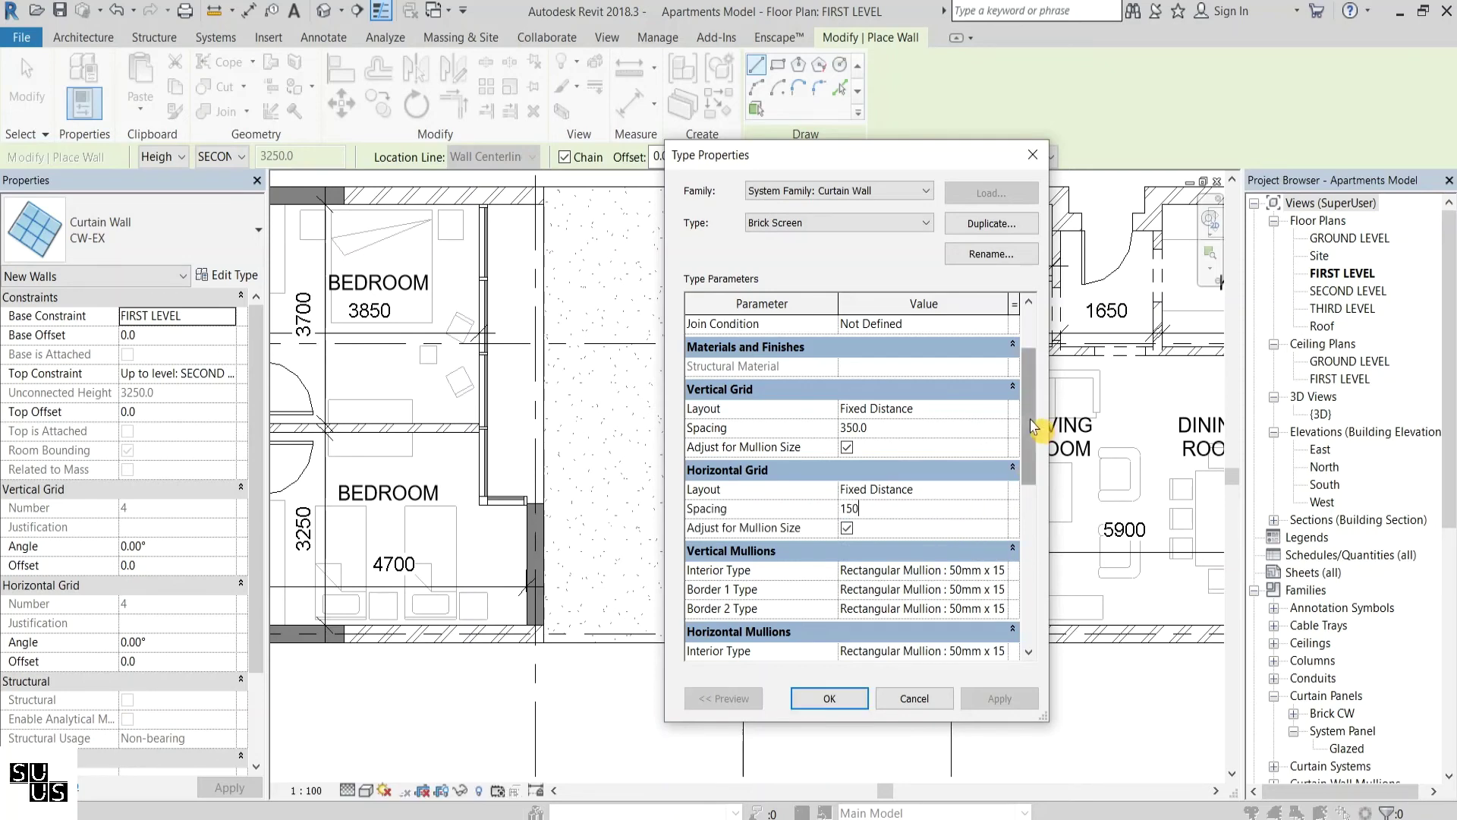
Set the Brick Screen type's vertical interior, border 1 and border 2 mullions to None
left_click_drag(1034, 429, 1036, 490)
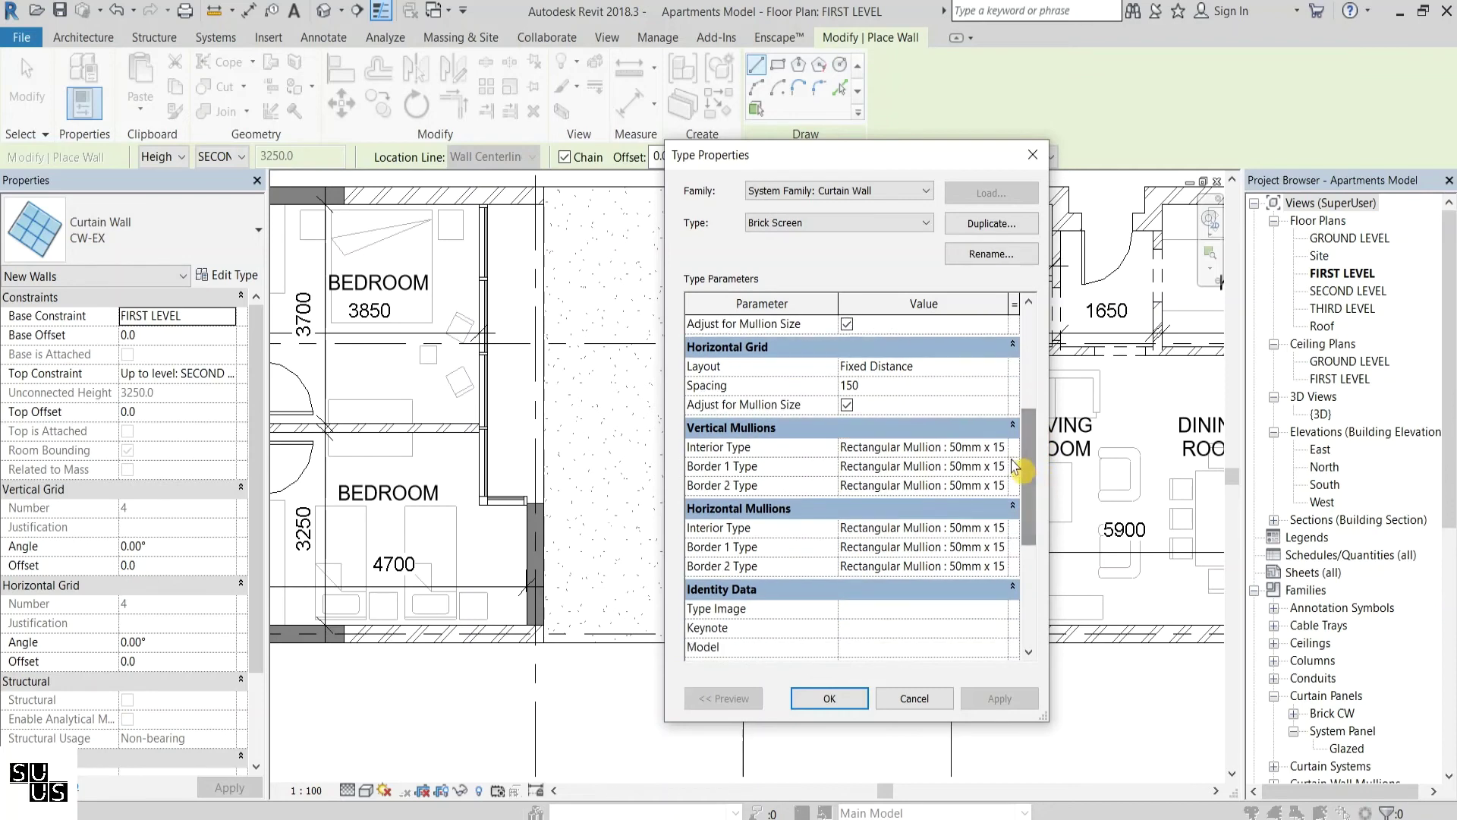
left_click(1001, 447)
left_click(1001, 466)
left_click(1001, 466)
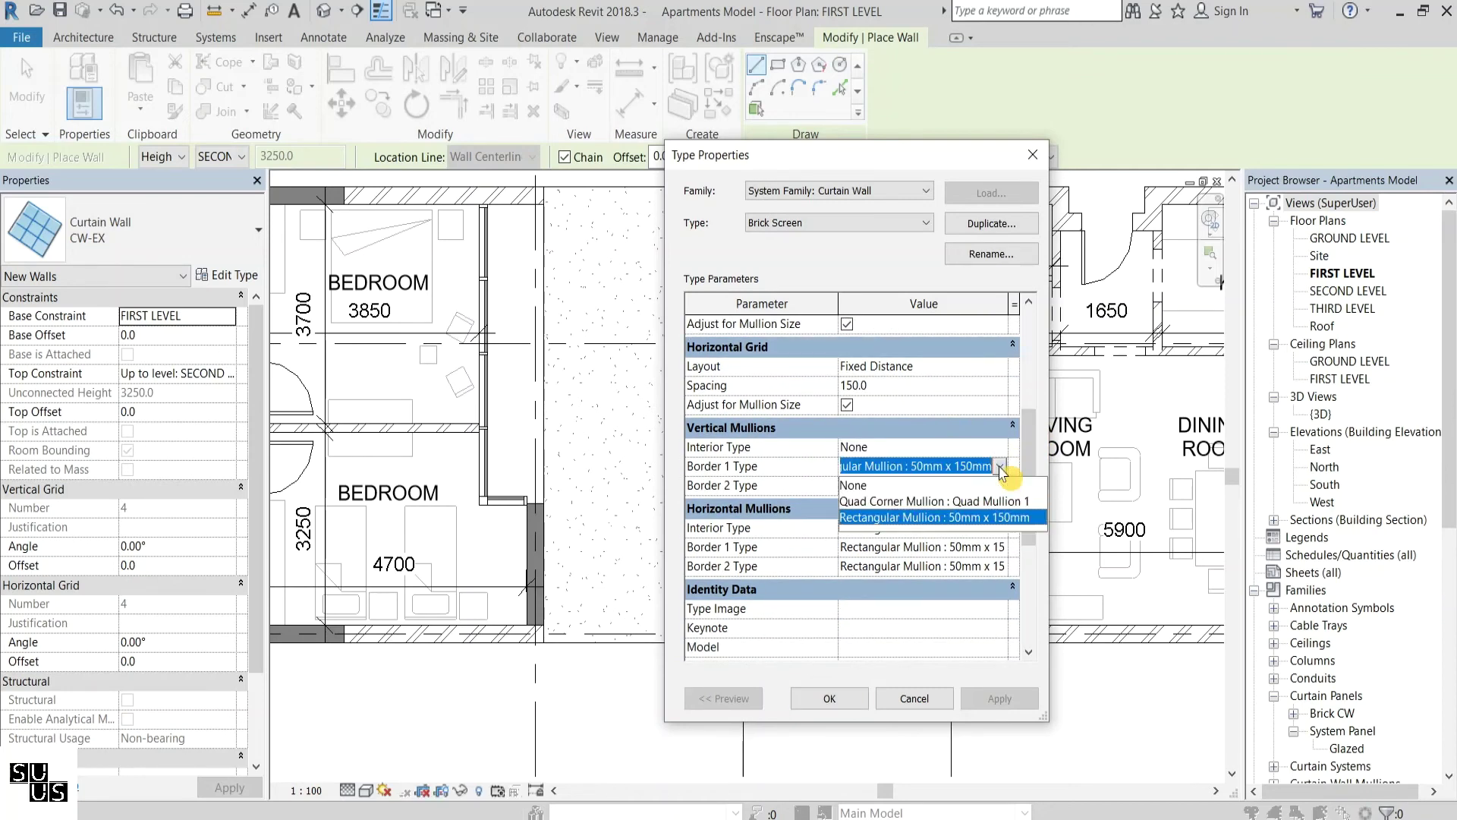
left_click(1000, 485)
left_click(1001, 485)
left_click(1000, 501)
Set the horizontal interior, border 1 and border 2 mullions to None and accept the Brick Screen type
left_click(999, 527)
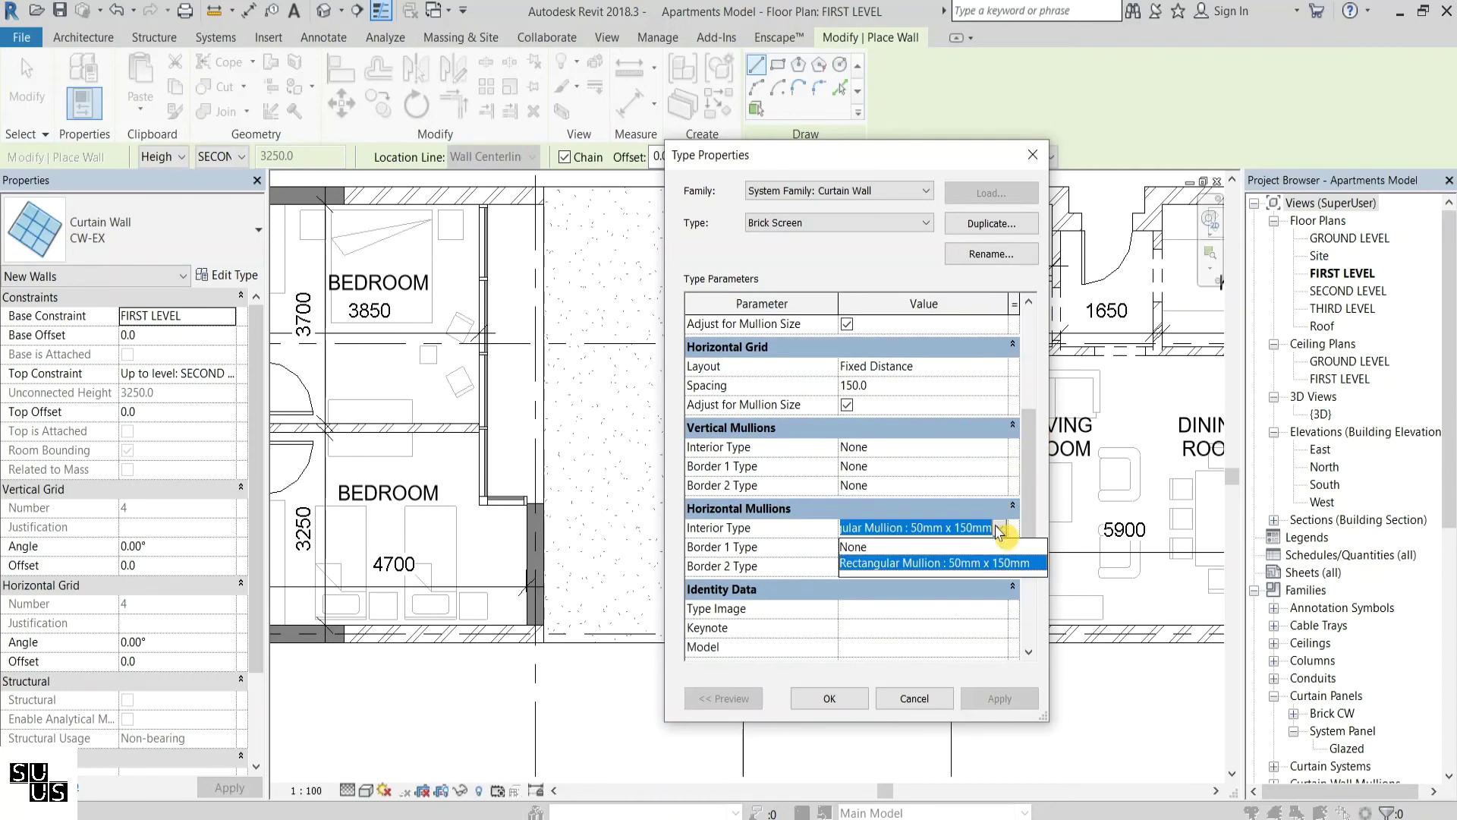
left_click(1001, 547)
left_click(1001, 547)
left_click(1000, 566)
left_click(1000, 565)
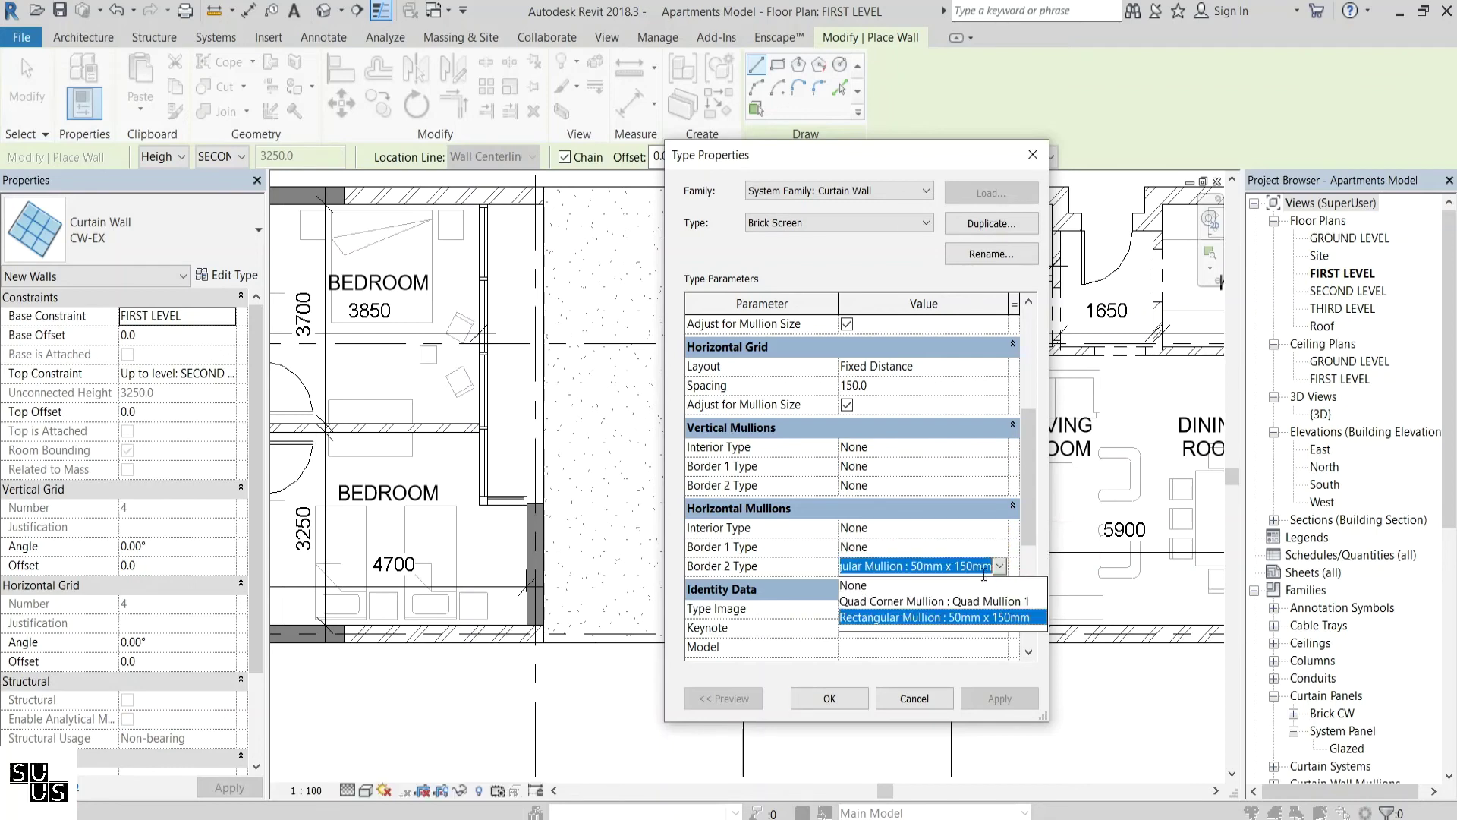
left_click(970, 586)
left_click(829, 698)
Draw a horizontal Brick Screen curtain wall on the first level, just below the courtyard with the trees
left_click(858, 686)
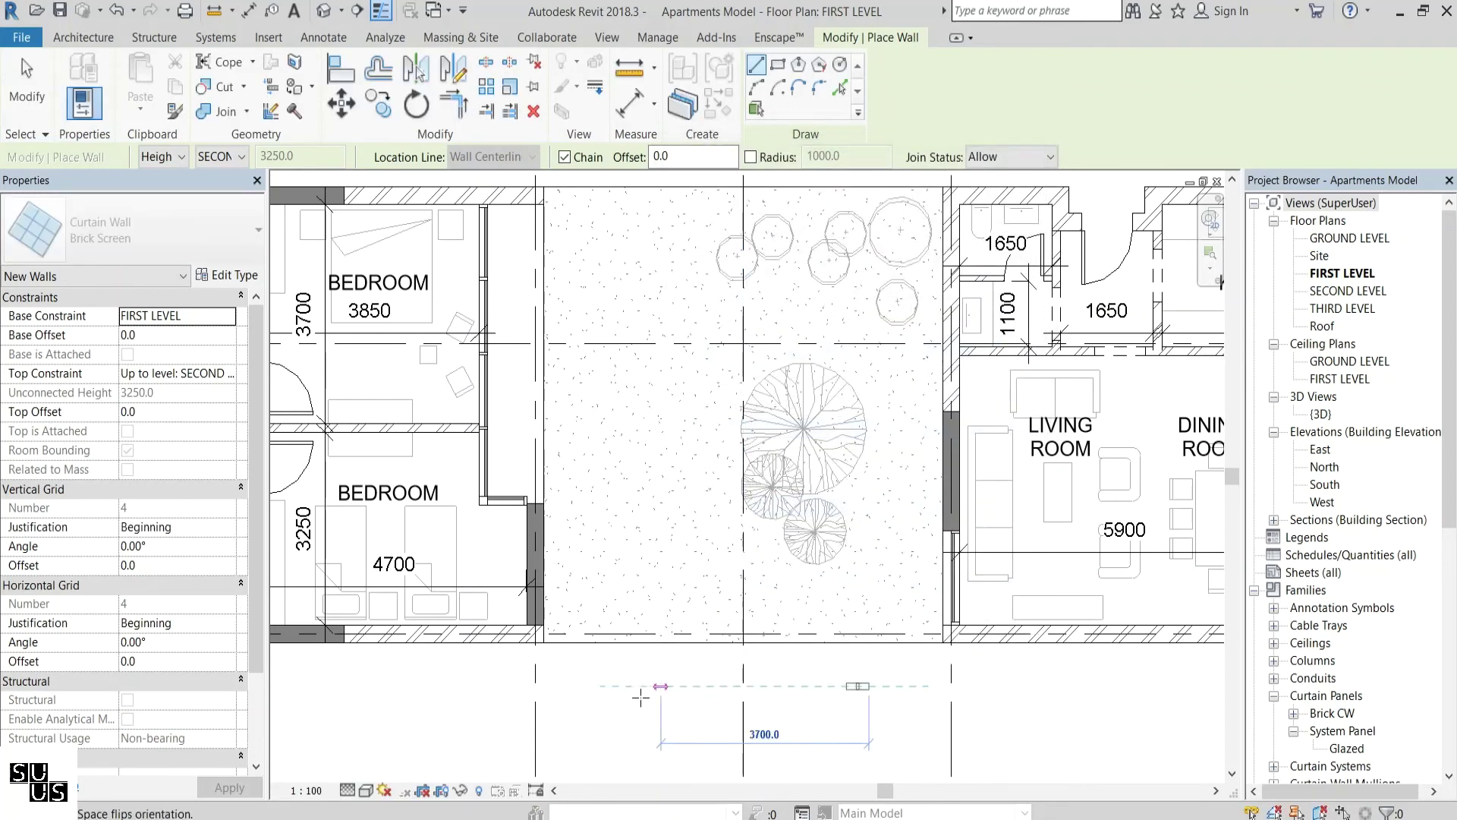
left_click(612, 687)
key("Escape")
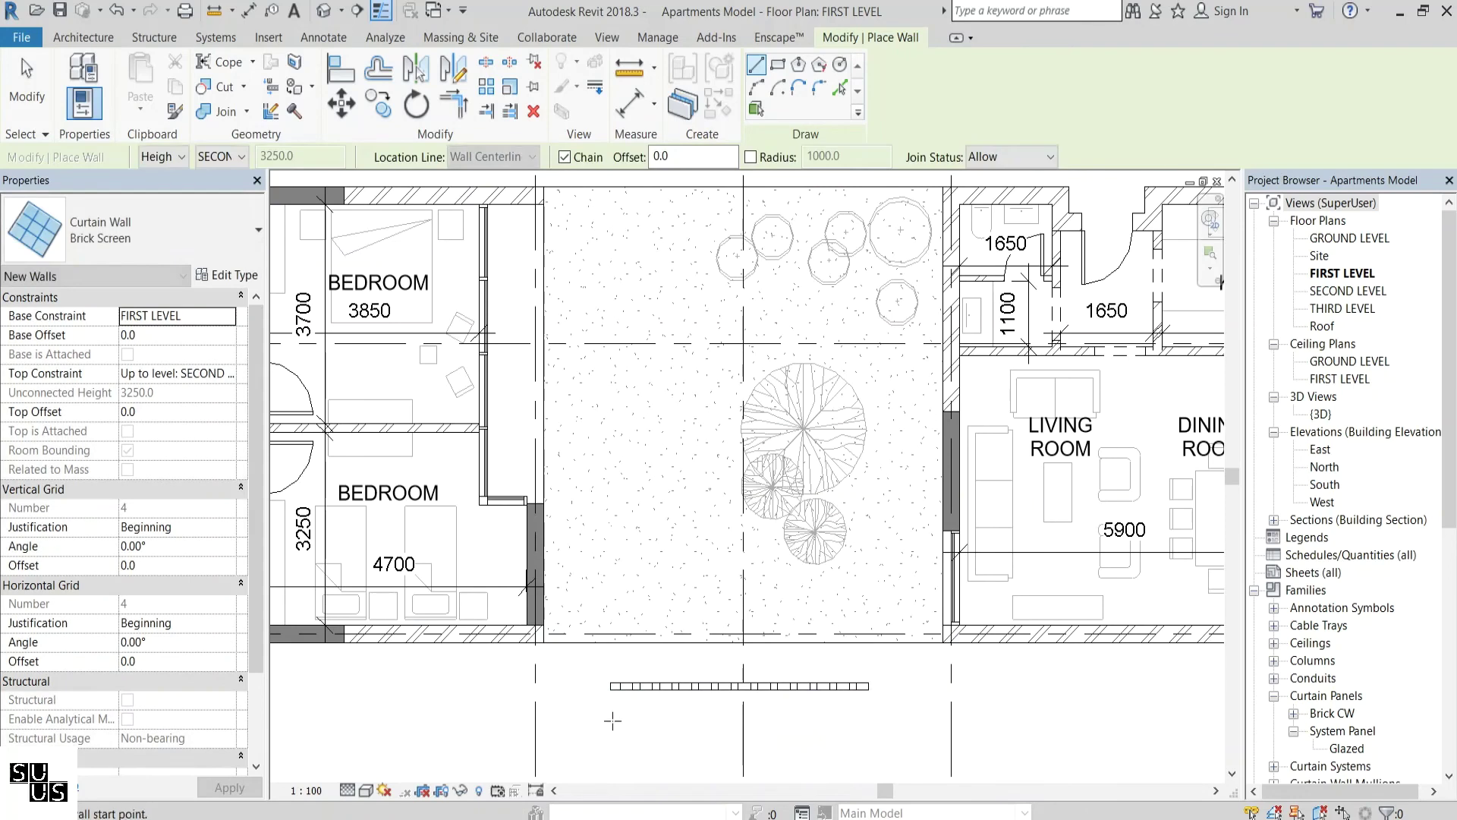
key("Escape")
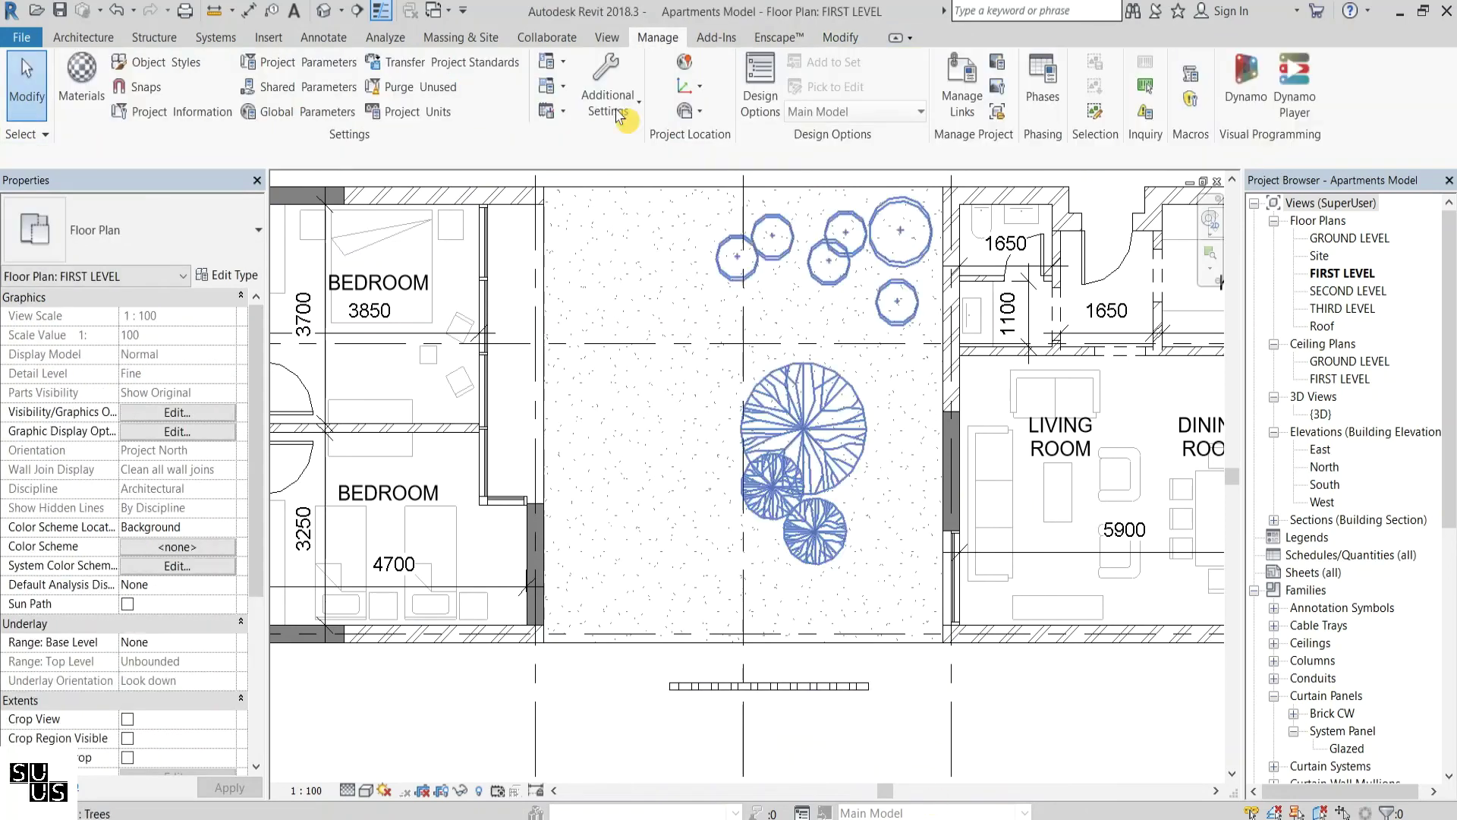
Create a building section along the Brick Screen wall and open its section view
left_click(357, 11)
left_click(881, 686)
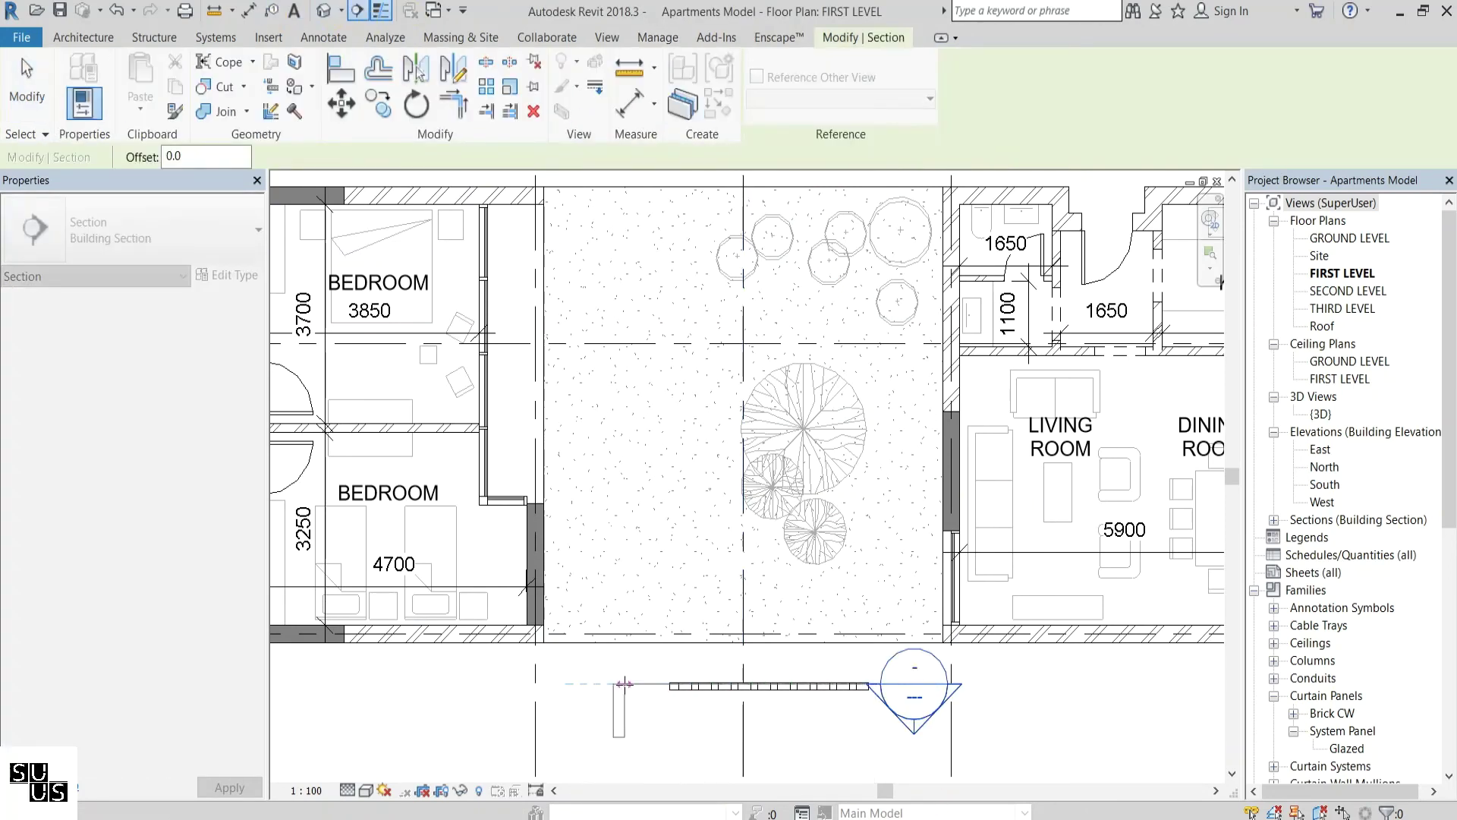
left_click(624, 685)
right_click(645, 686)
left_click(706, 330)
scroll(757, 398, "up", 5)
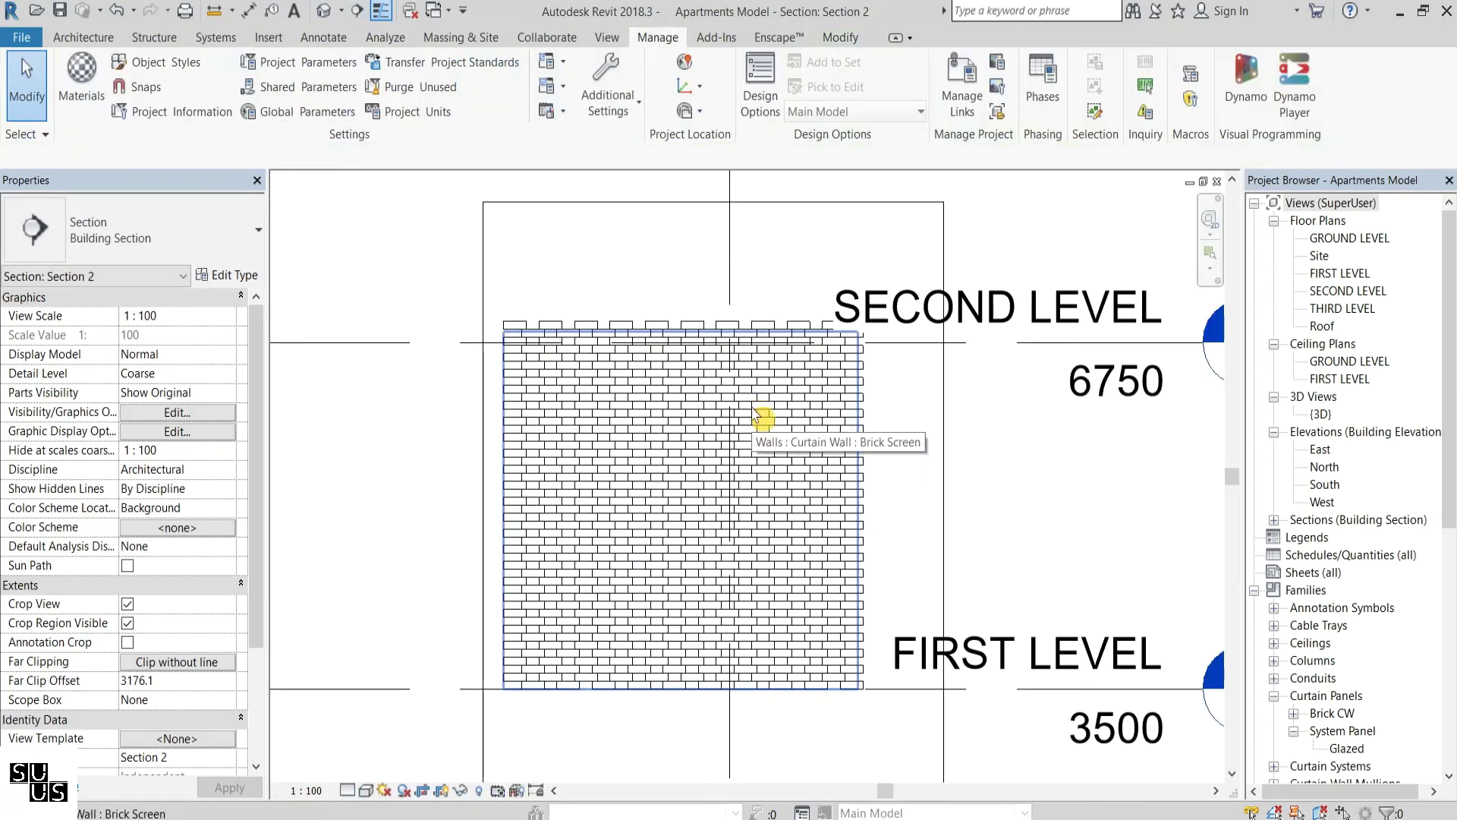
Set the Brick Screen wall's top offset to -500 mm and shorten the wall at its end
left_click(761, 412)
left_click(180, 411)
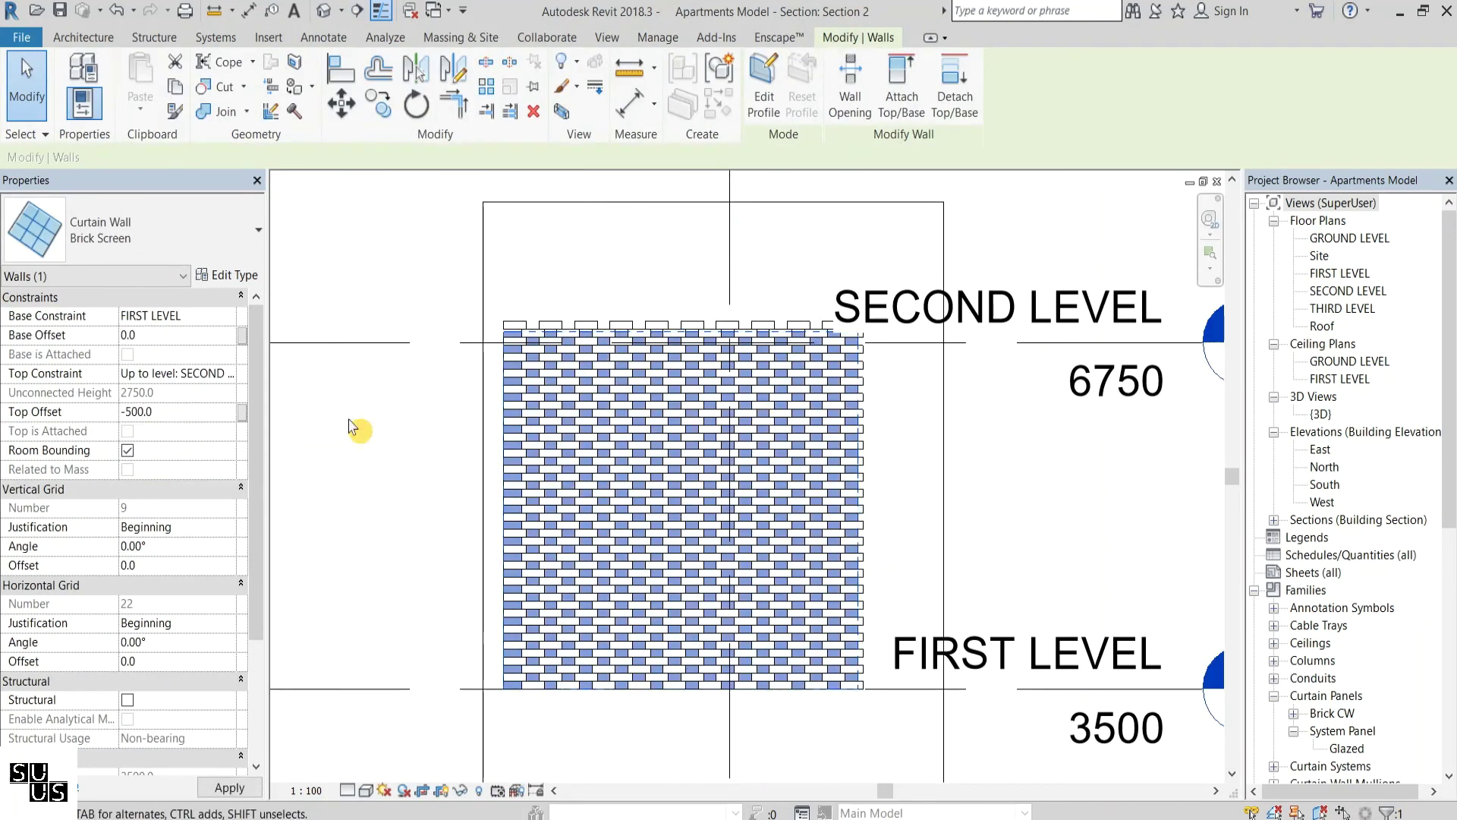
left_click_drag(869, 545, 814, 539)
left_click(873, 548)
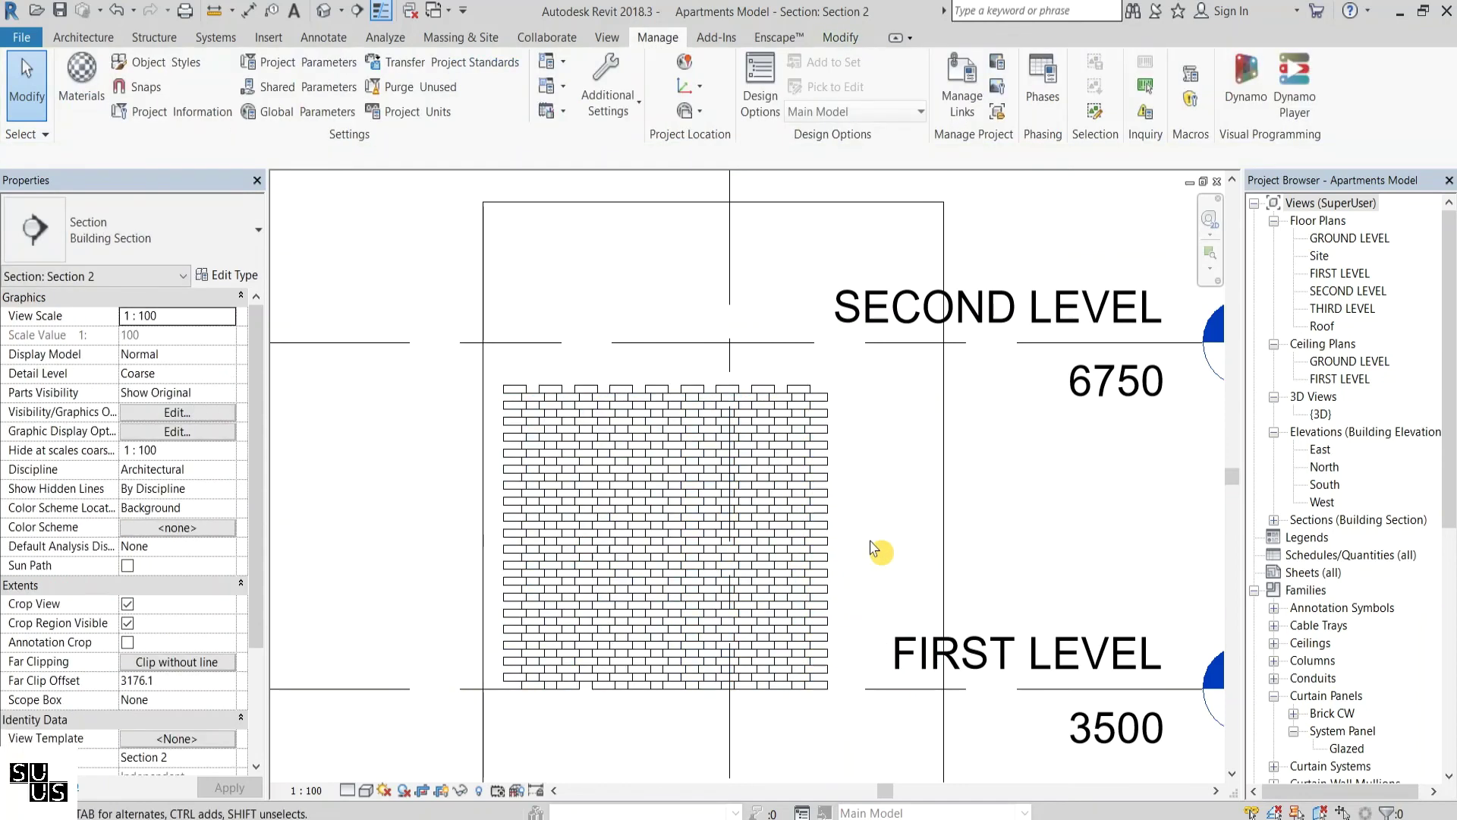
Select a single Brick CW panel in the wall and set its type's Brick material to Brick, Common
key("Tab")
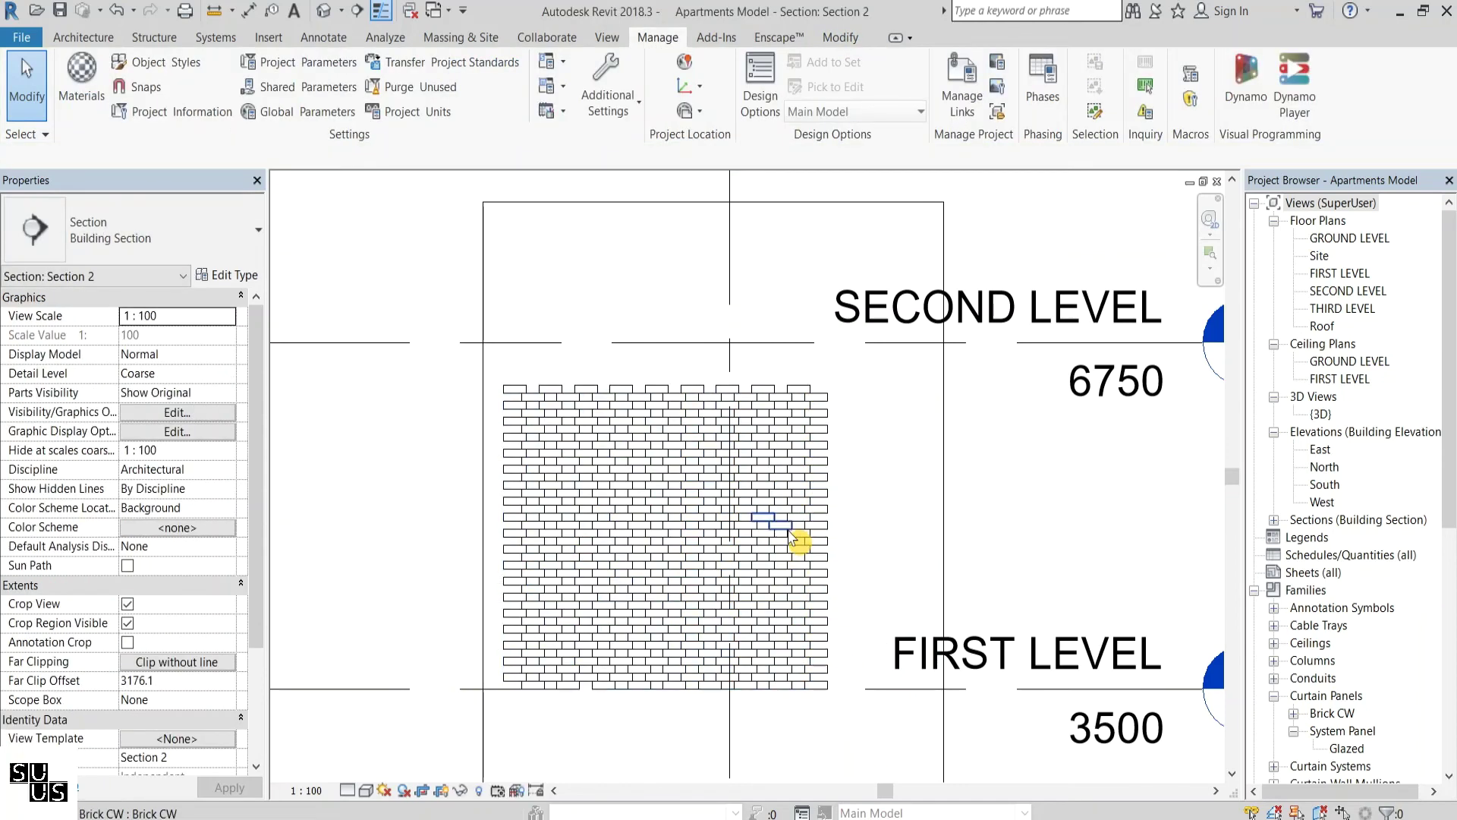
left_click(791, 531)
left_click(211, 275)
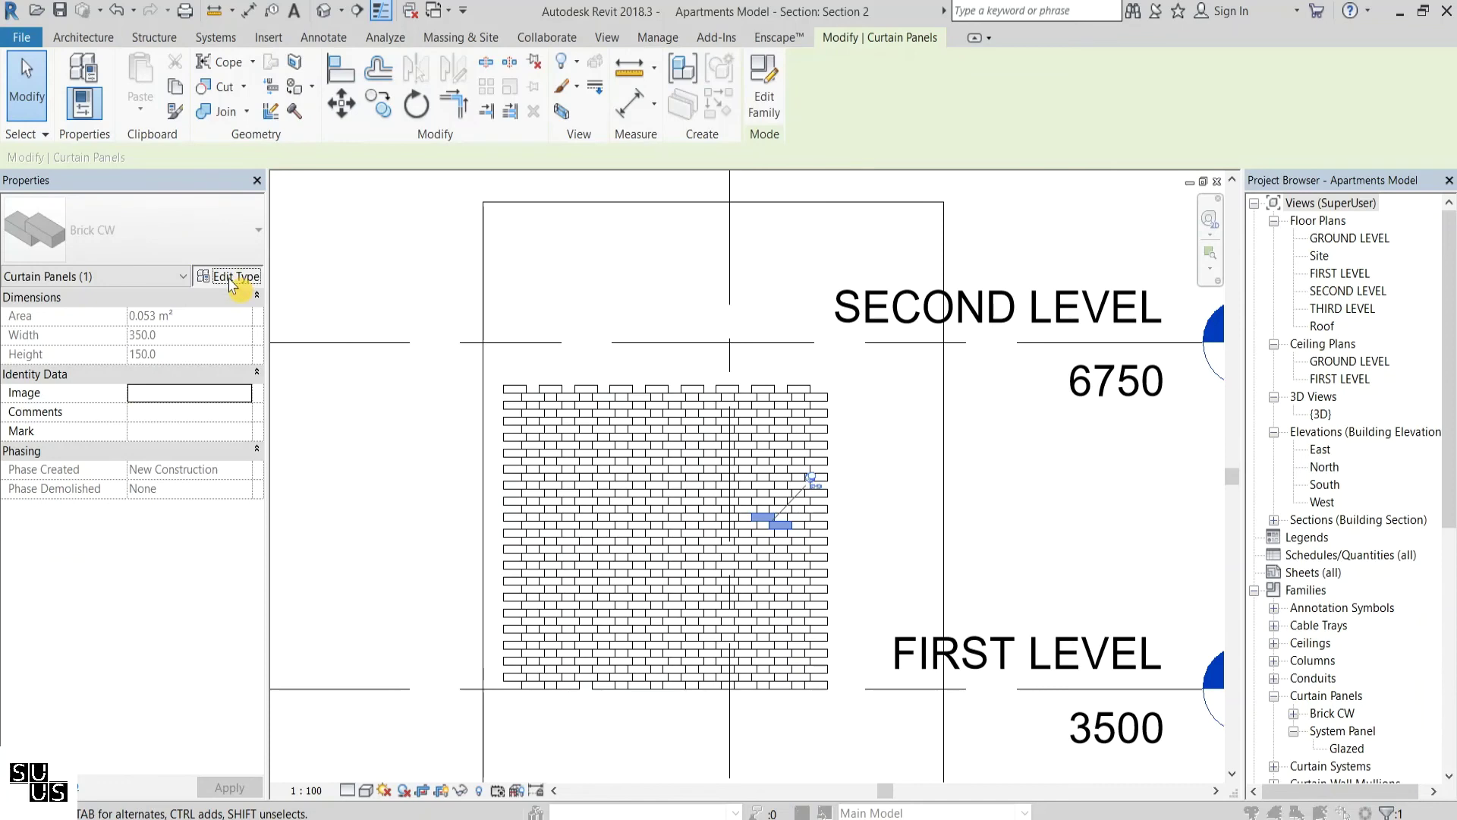
left_click(1002, 392)
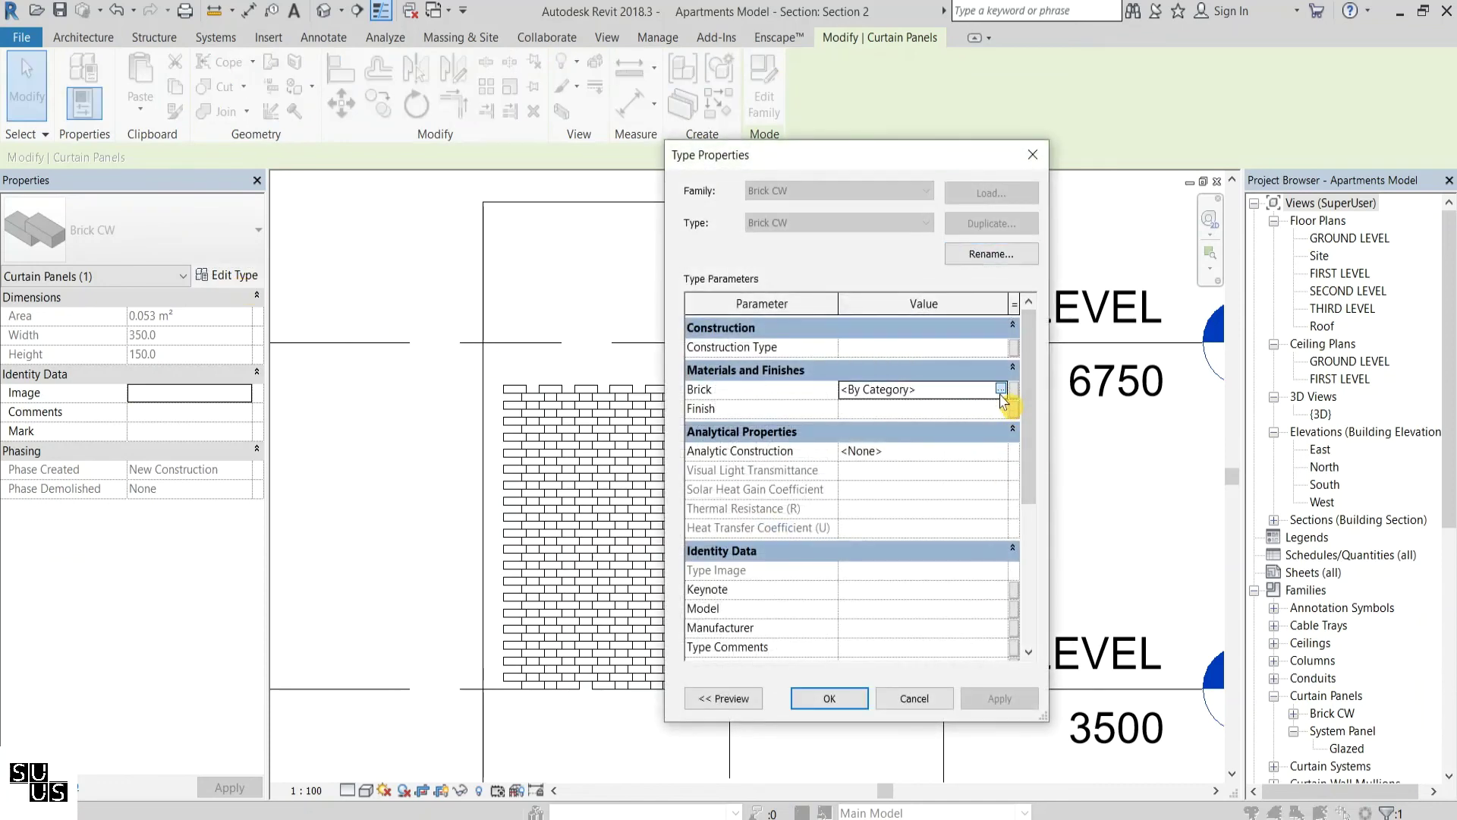
left_click(1004, 392)
left_click(562, 531)
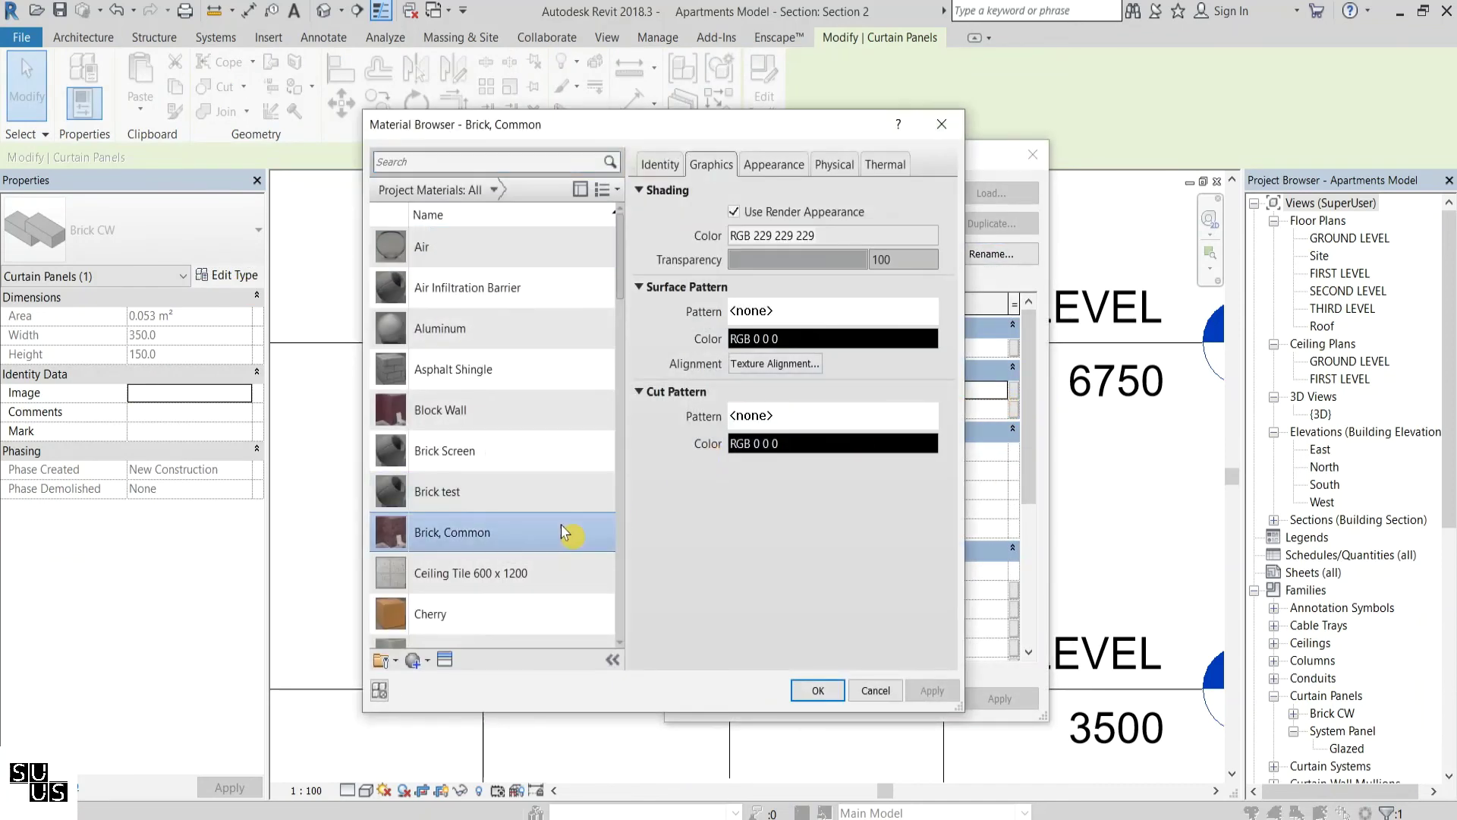
left_click(814, 691)
left_click(821, 695)
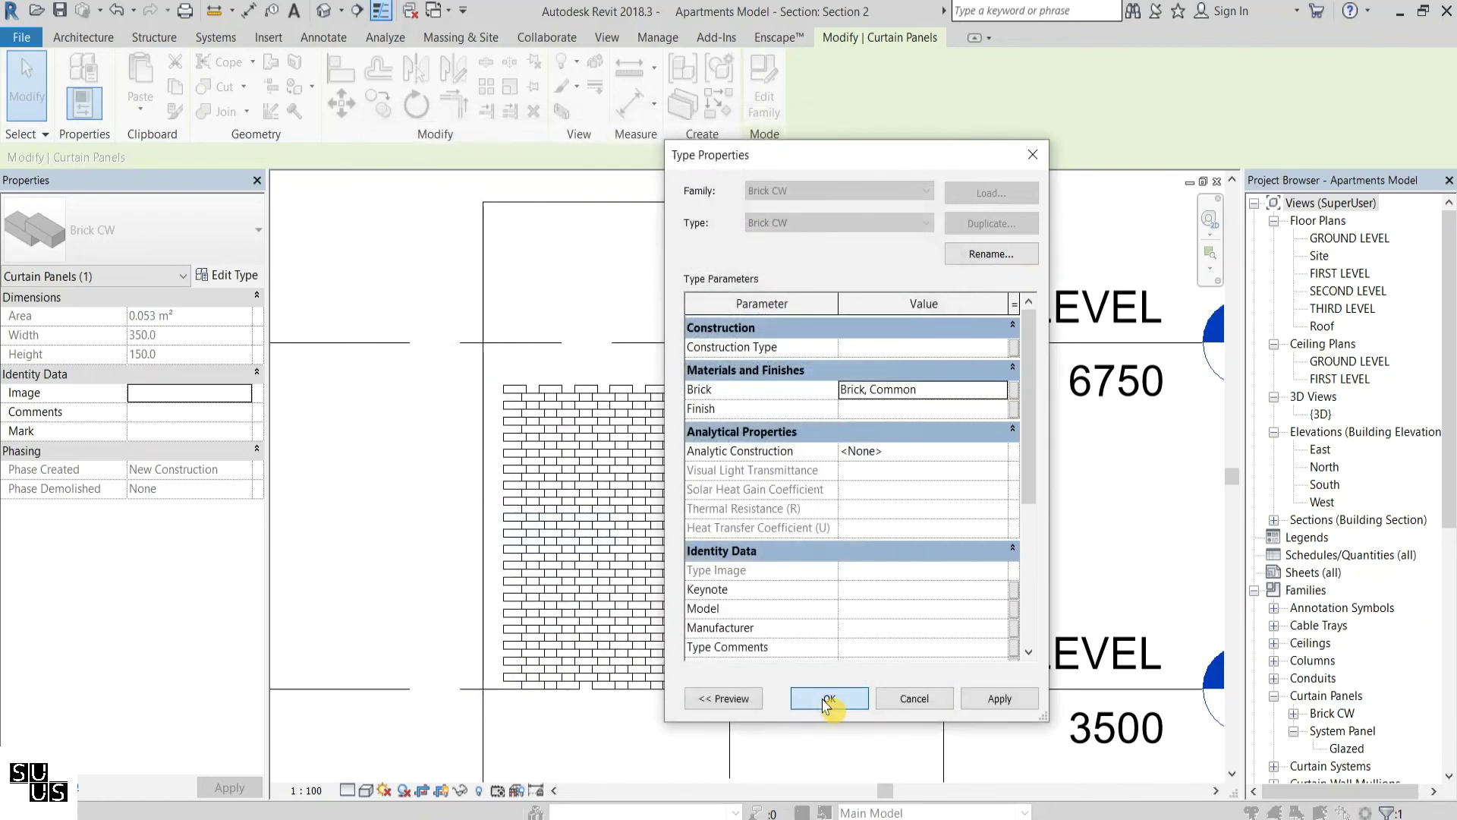
scroll(784, 619, "up", 3)
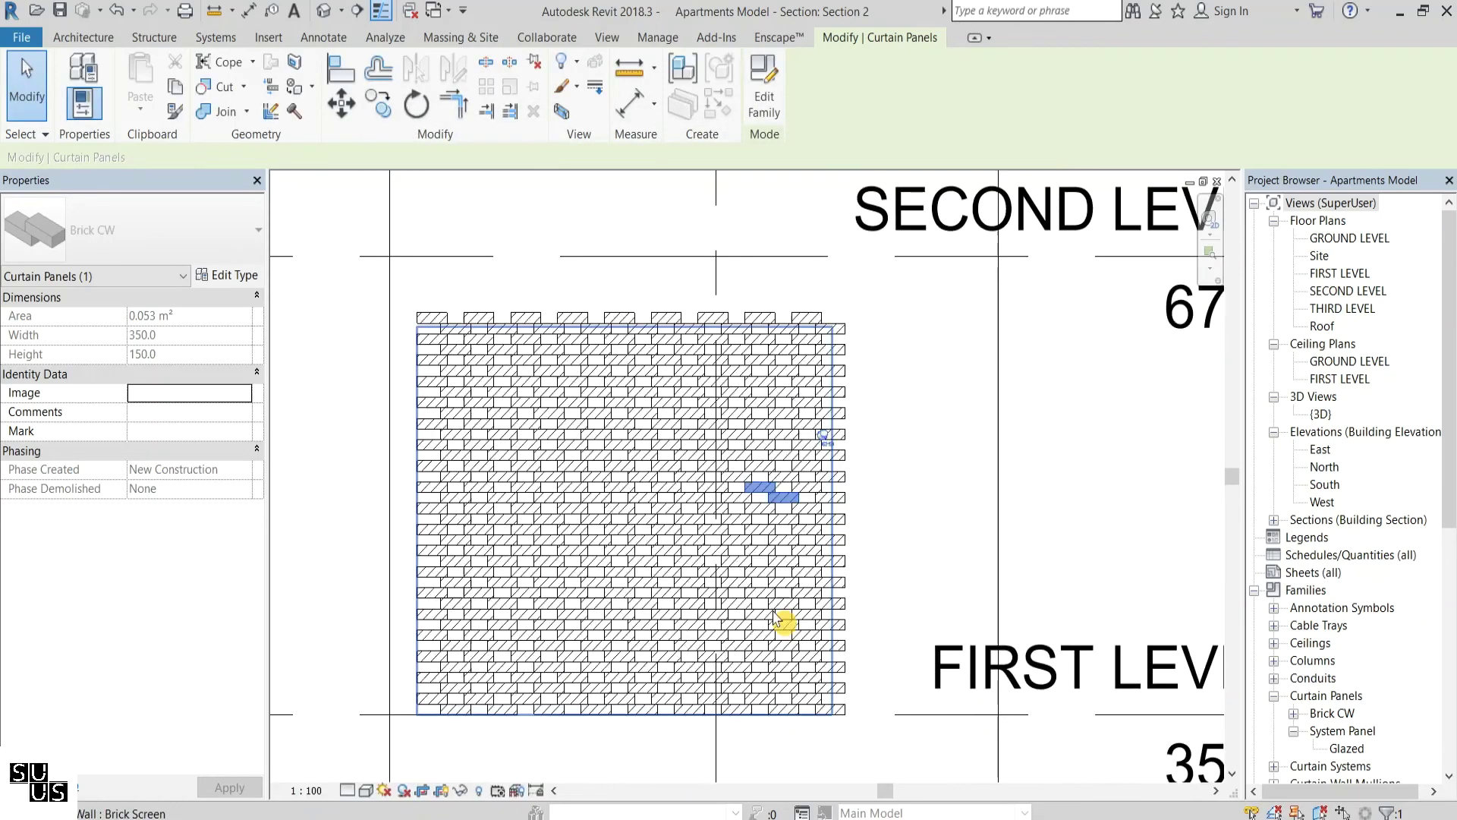
middle_click_drag(784, 618, 840, 619)
left_click(963, 600)
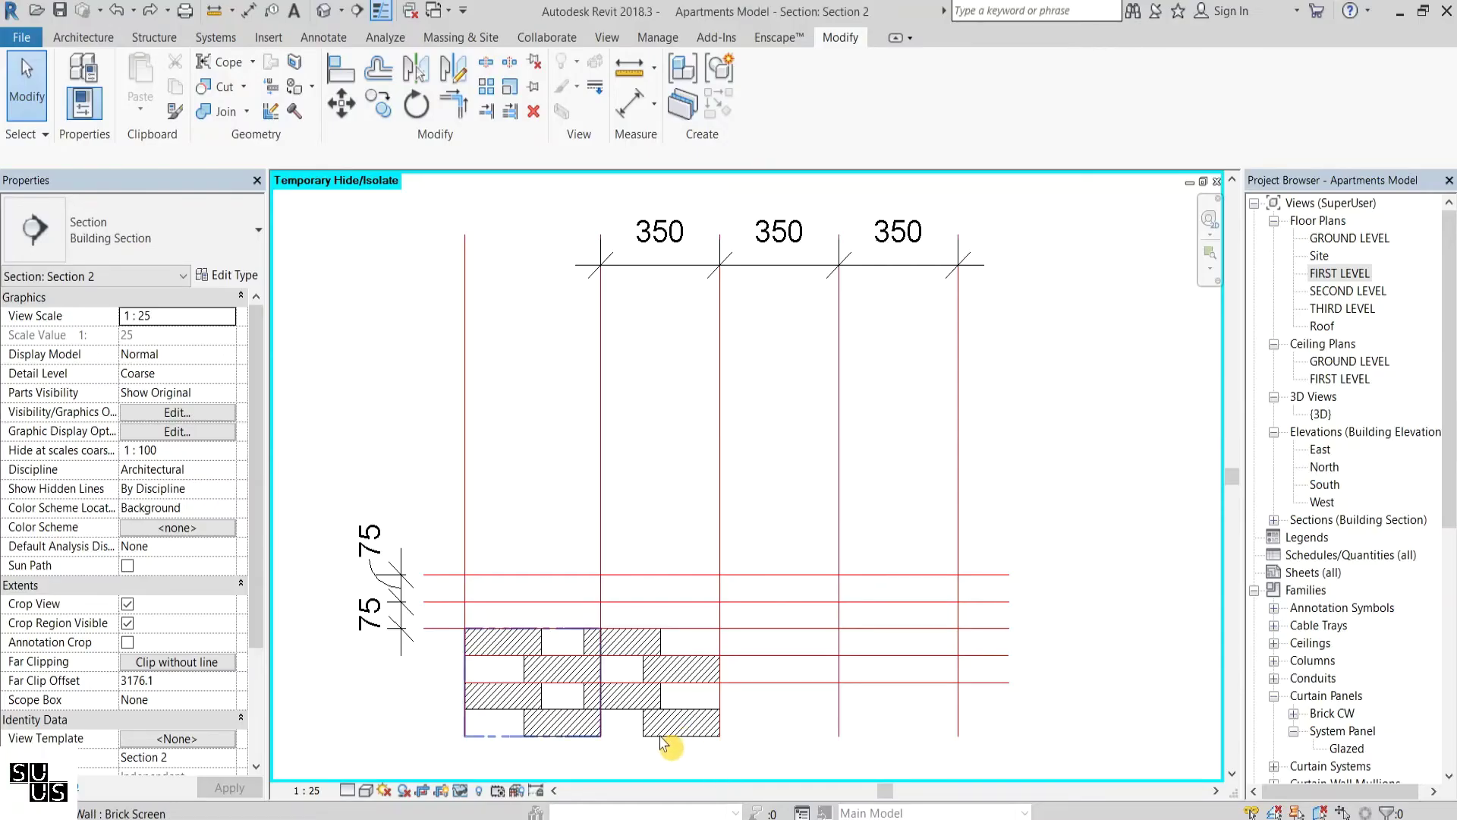
Extend the isolated Brick Screen sample by two 350 mm modules and raise its top offset to 375 mm
left_click(616, 697)
left_click_drag(611, 687, 842, 685)
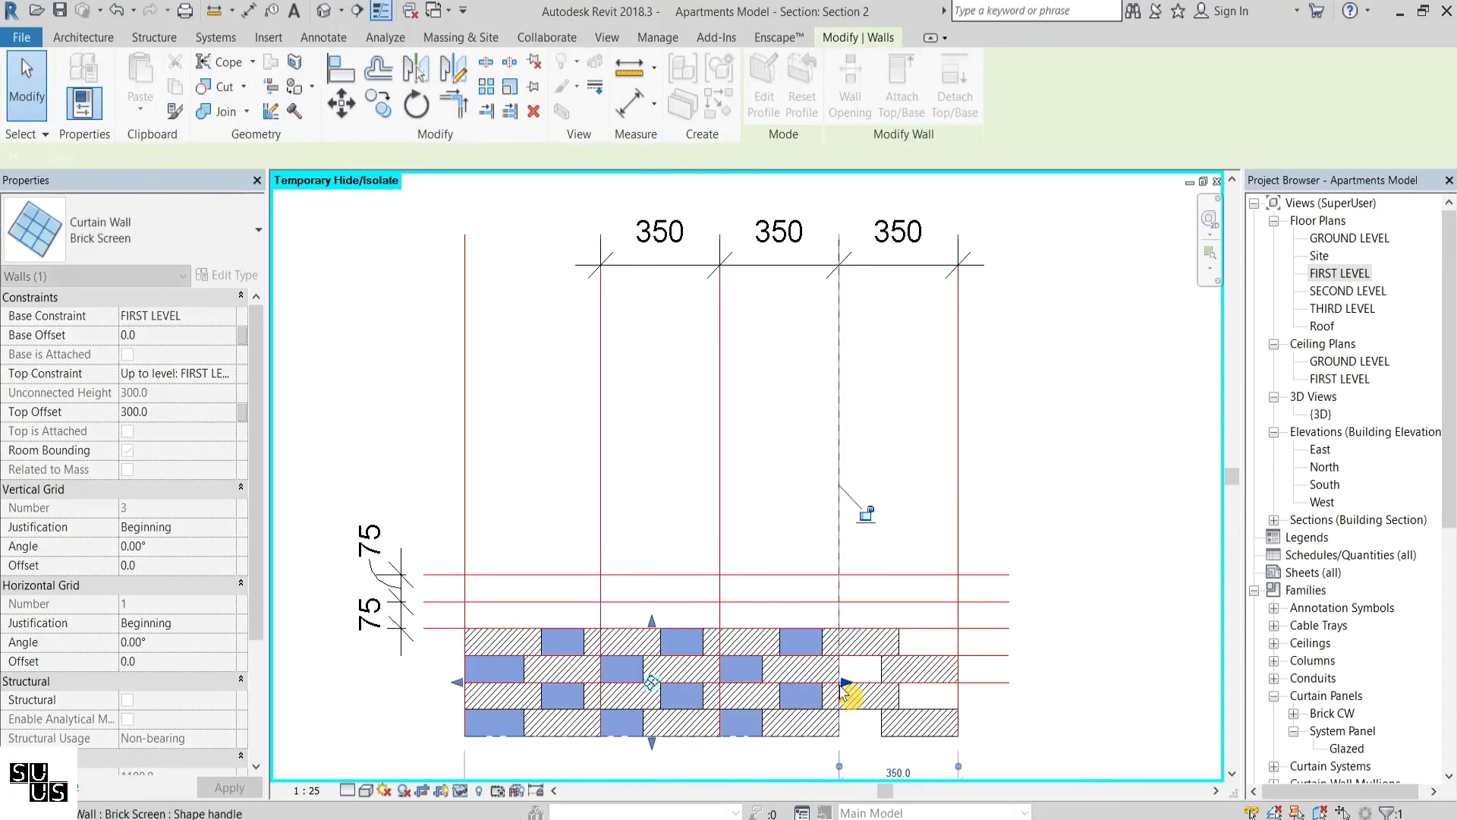
left_click_drag(652, 623, 652, 596)
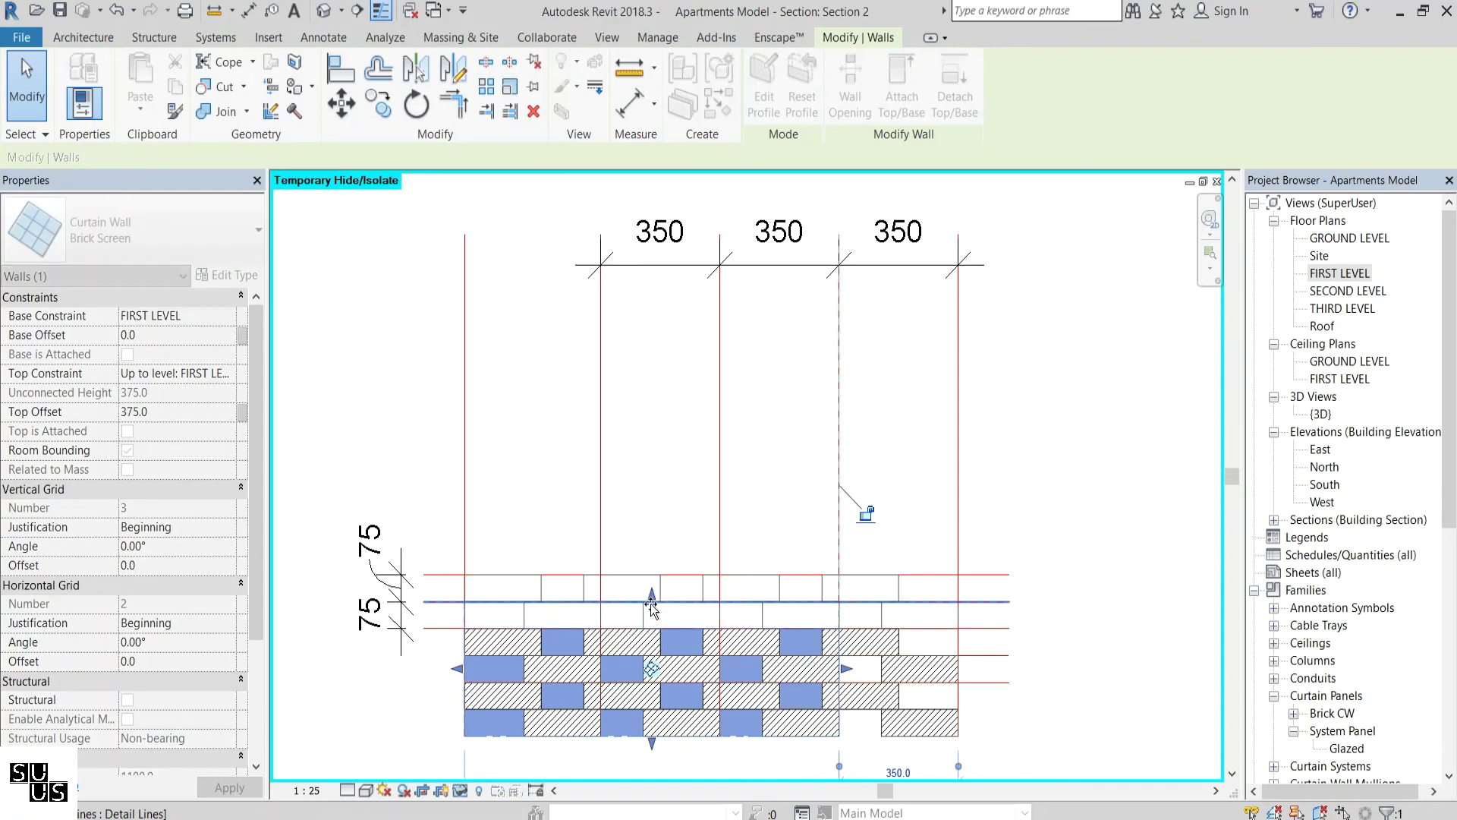
Switch to Section 1 and align the Brick Wall's end to the 175 mm-spaced reference lines
key("ctrl+Tab")
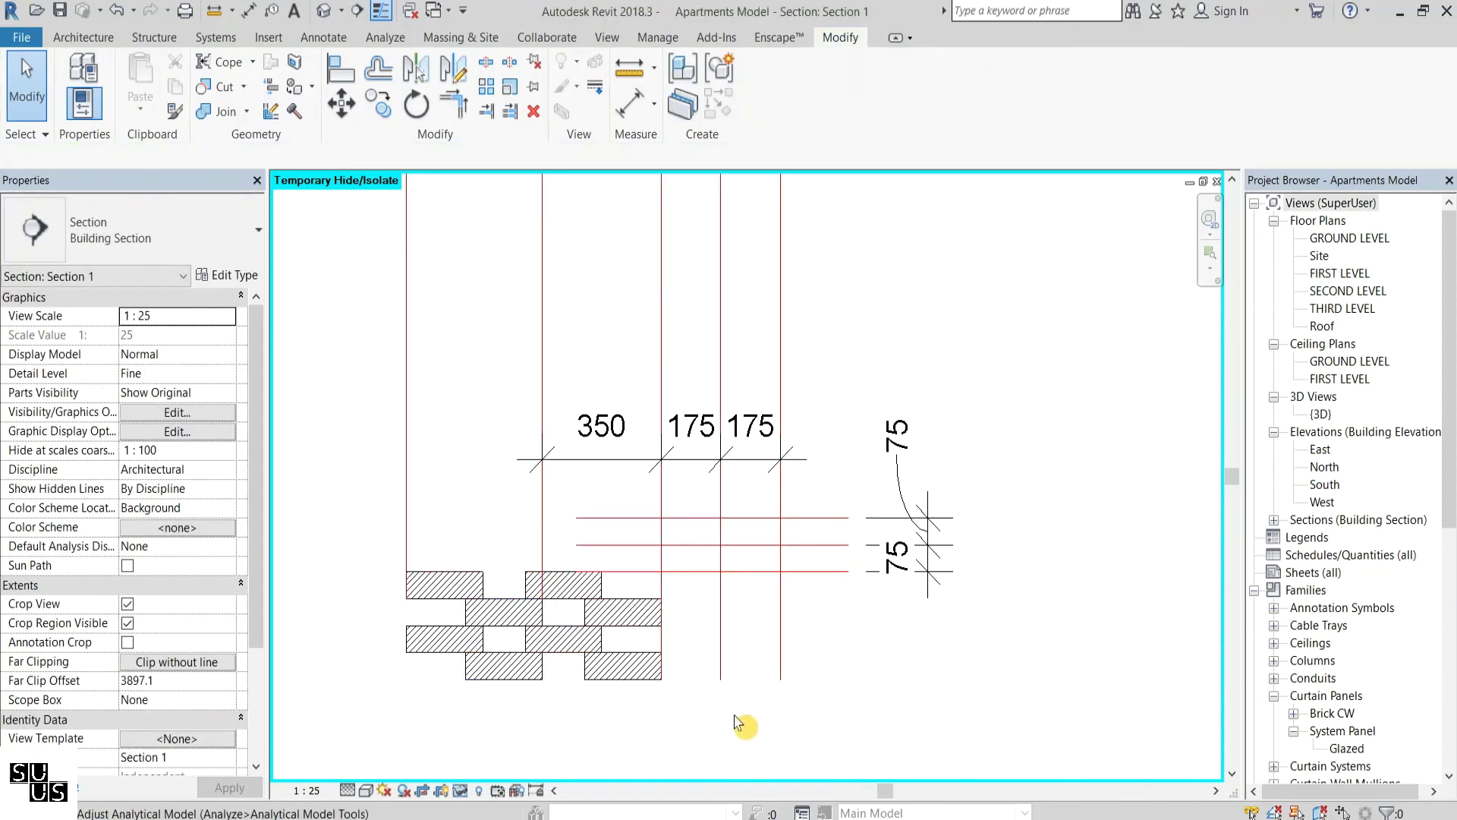
key("a")
key("l")
left_click(720, 659)
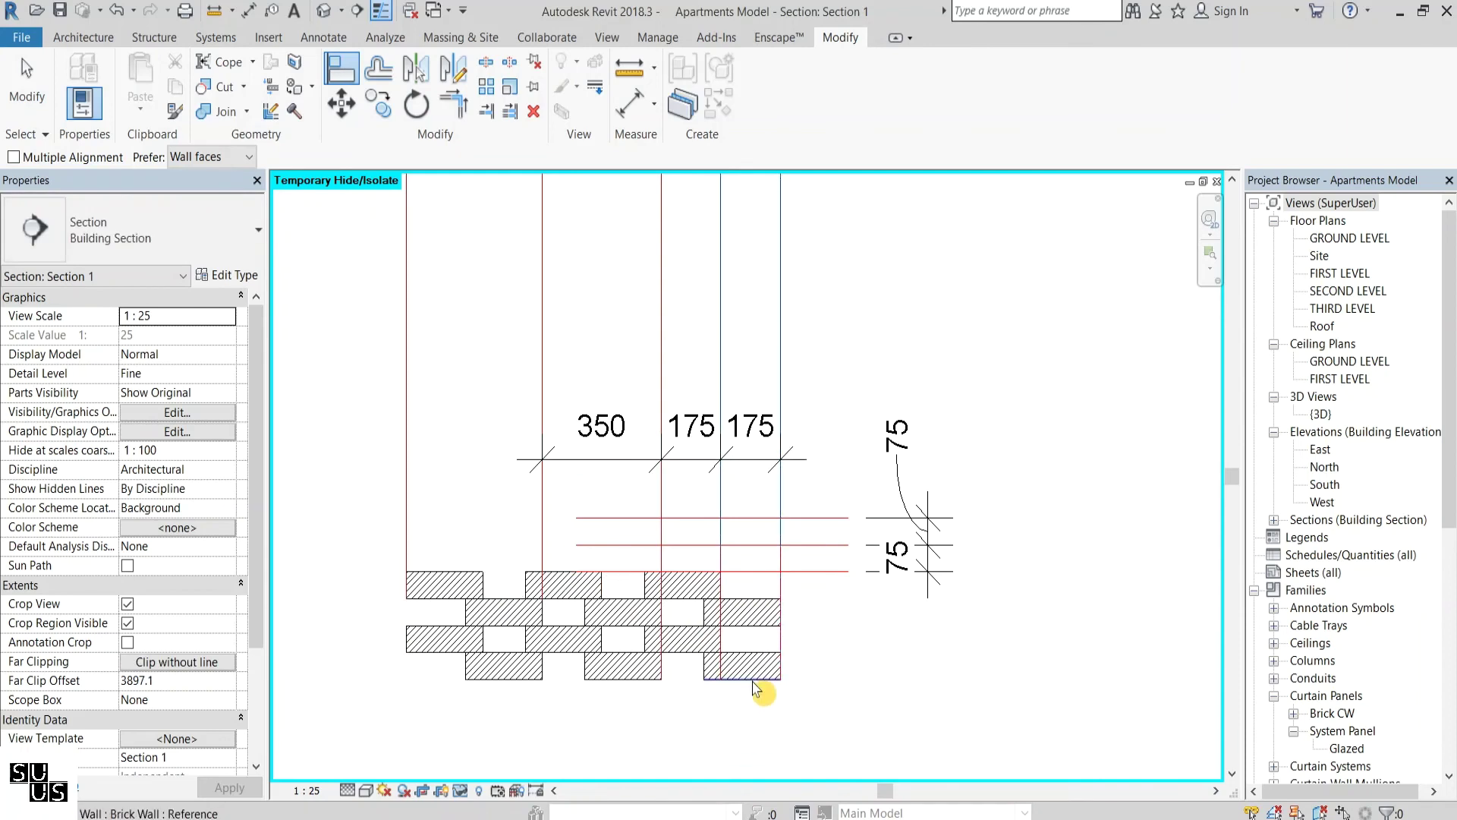
key("Escape")
key("Escape")
Set the Brick Wall column's top offset first to 375 mm and again to 450 mm
left_click(754, 680)
left_click(158, 373)
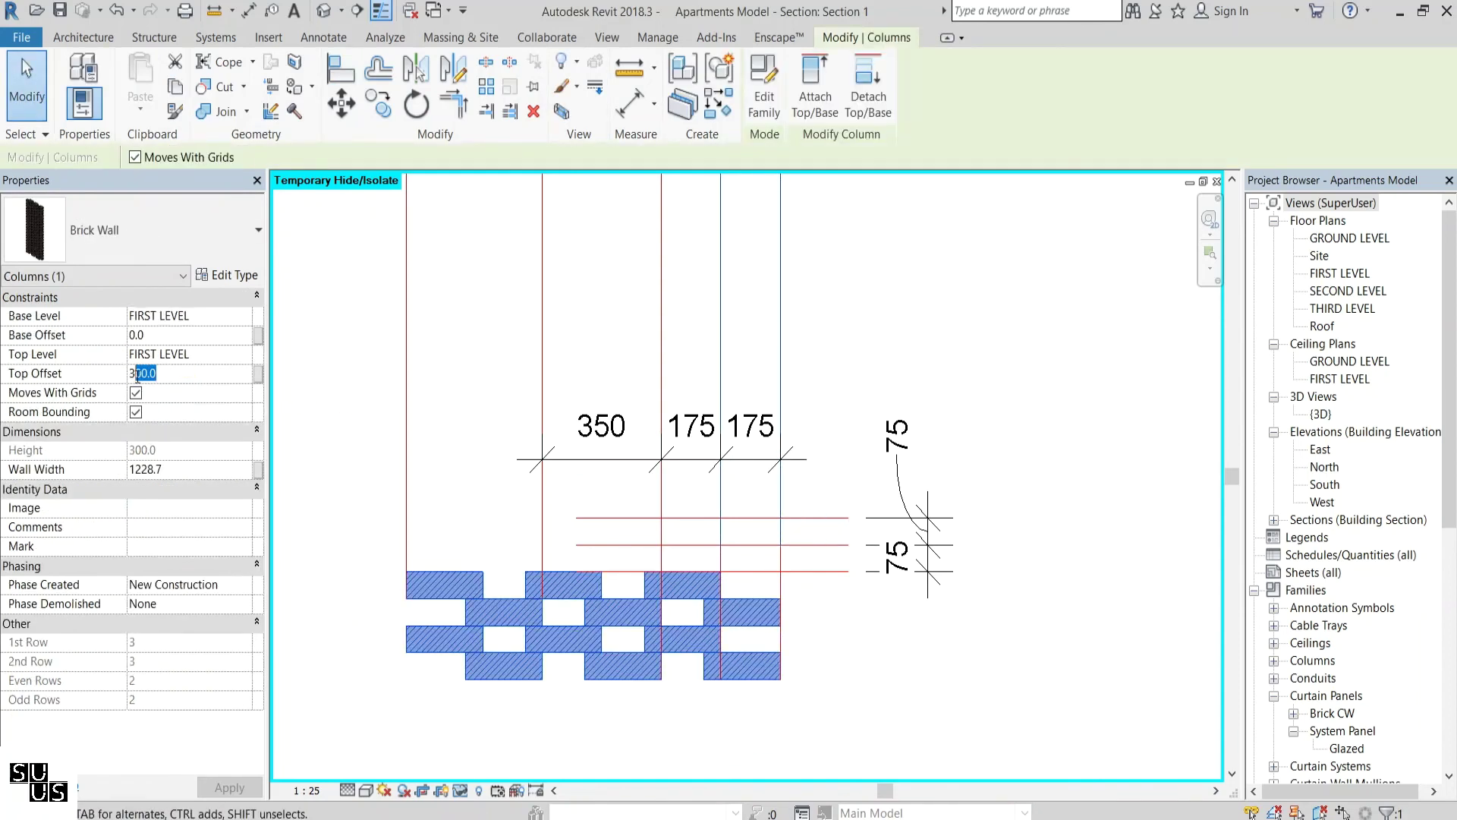
type("375")
left_click(422, 427)
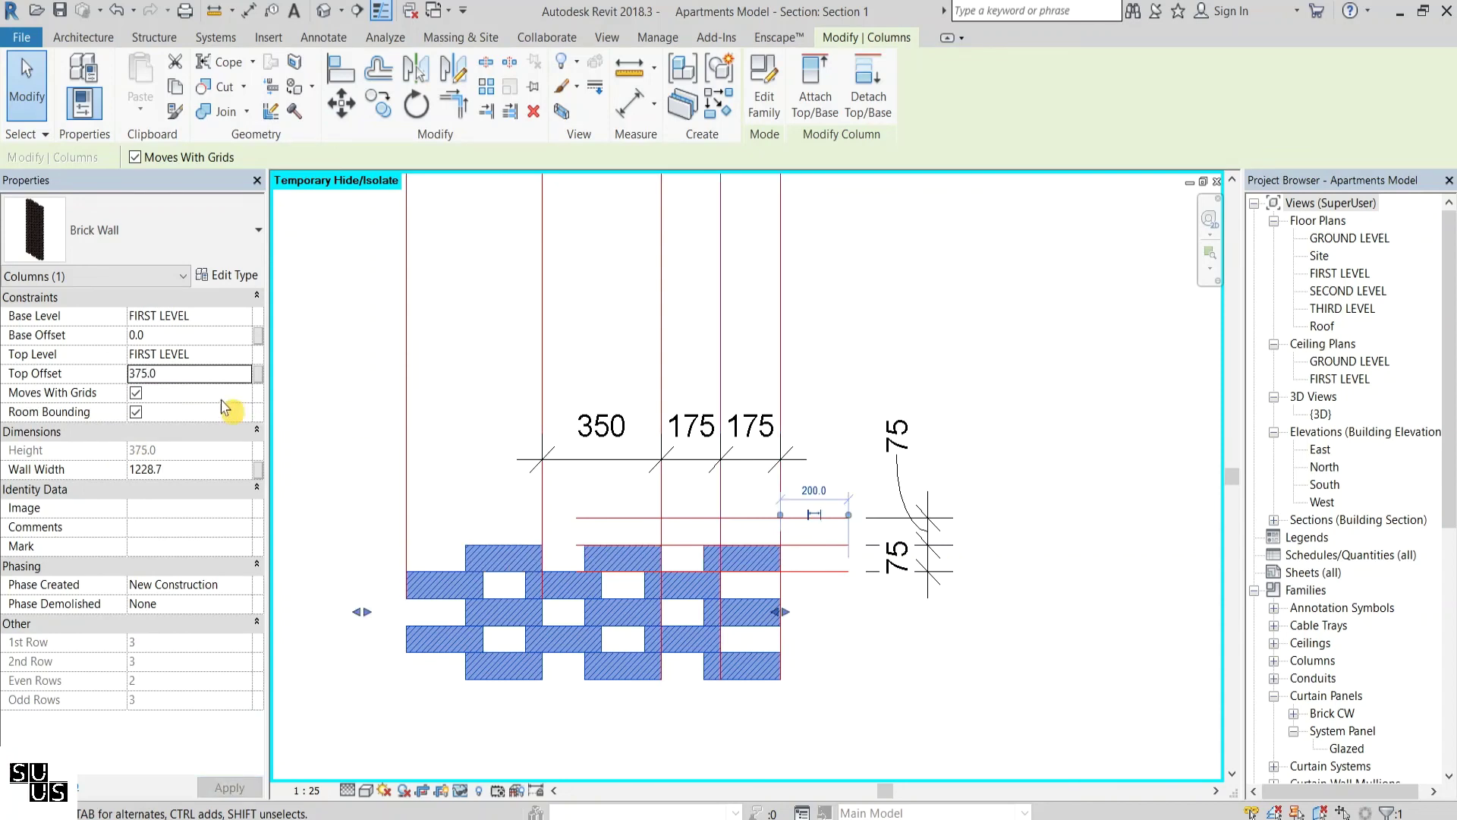
left_click(186, 372)
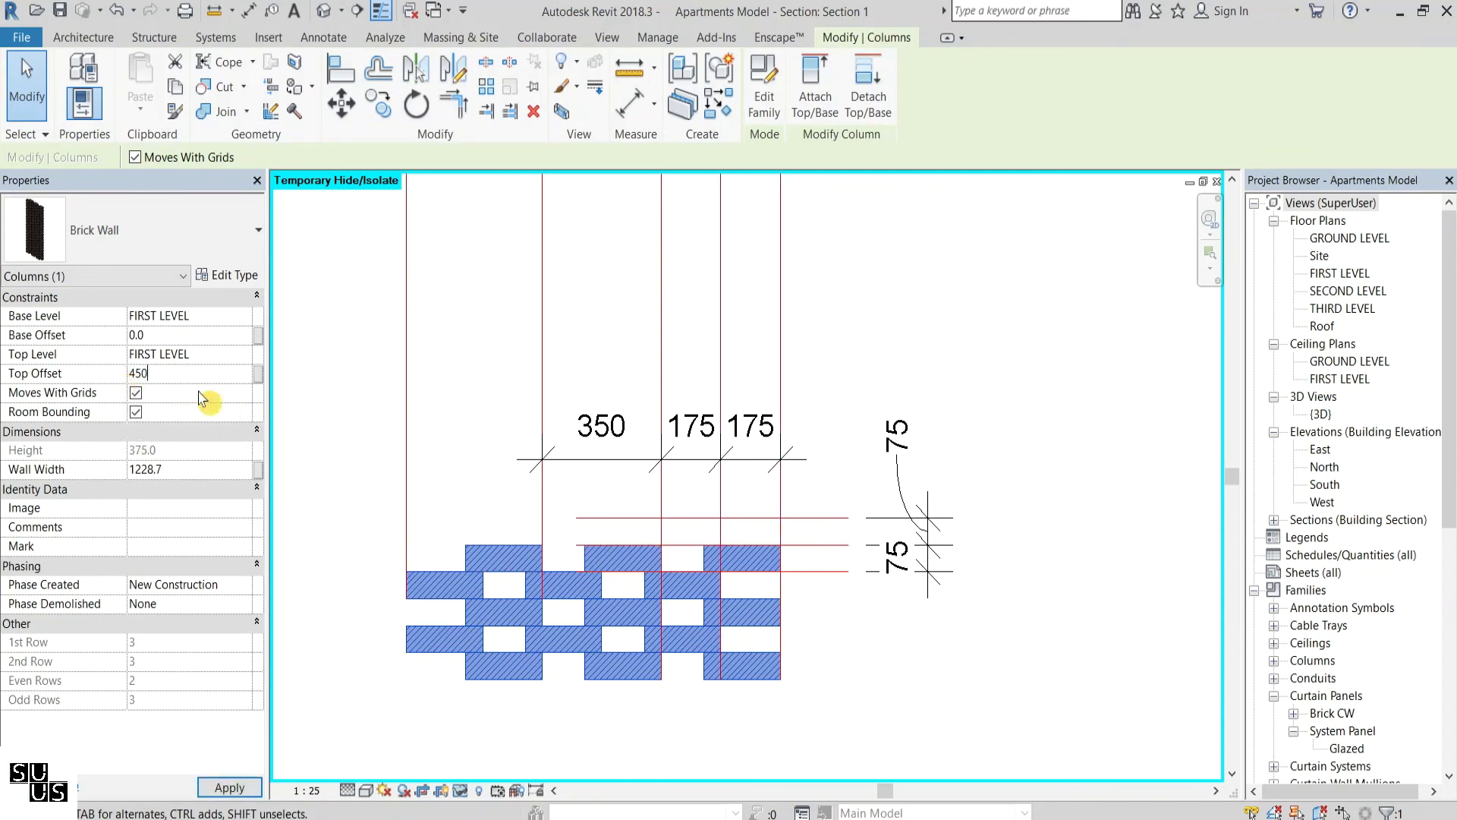
type("450")
left_click(863, 417)
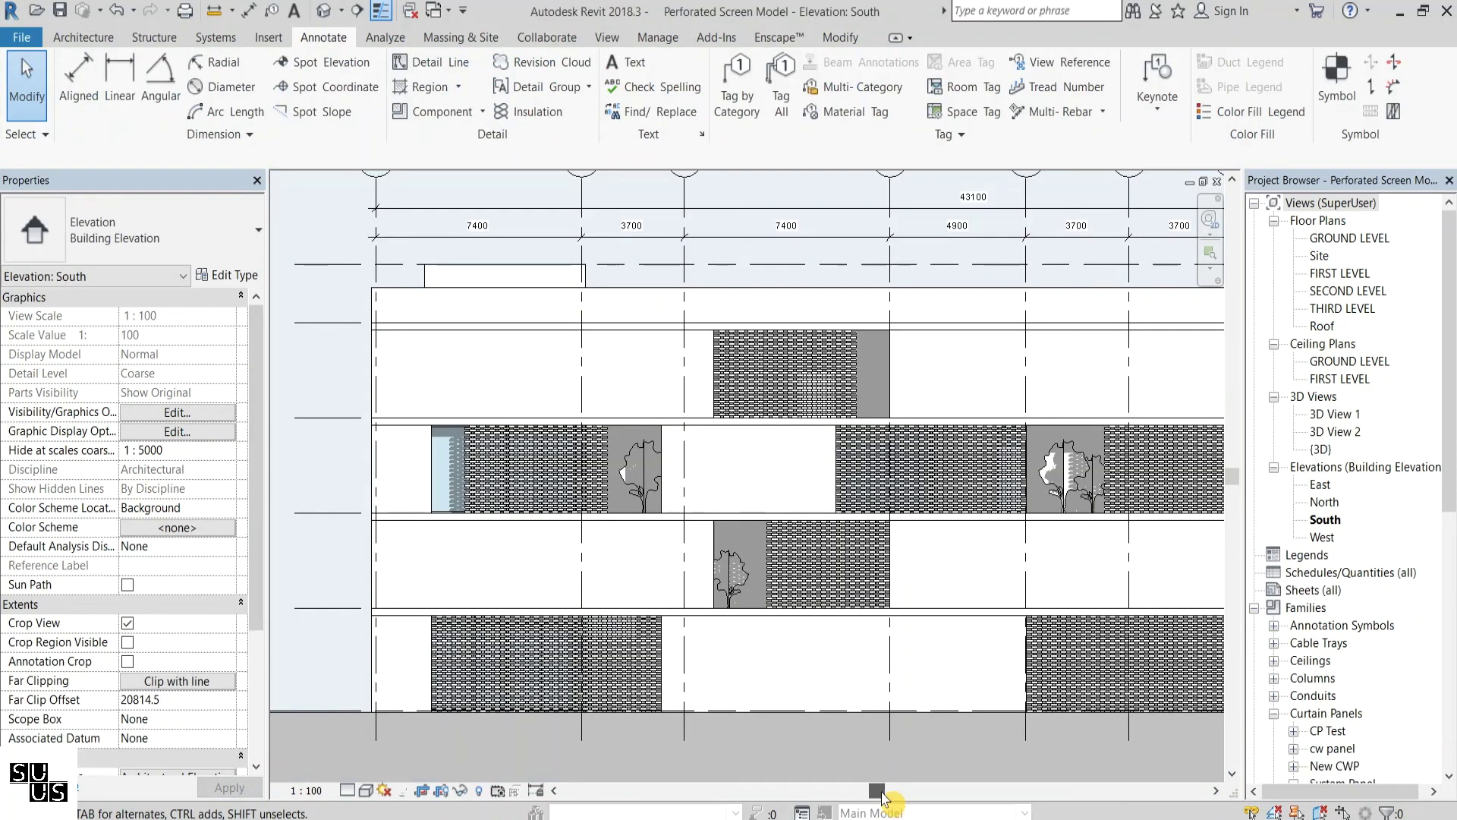
Examine the perforated brick screens along the South elevation of the Perforated Screen Model
left_click_drag(880, 795, 1200, 790)
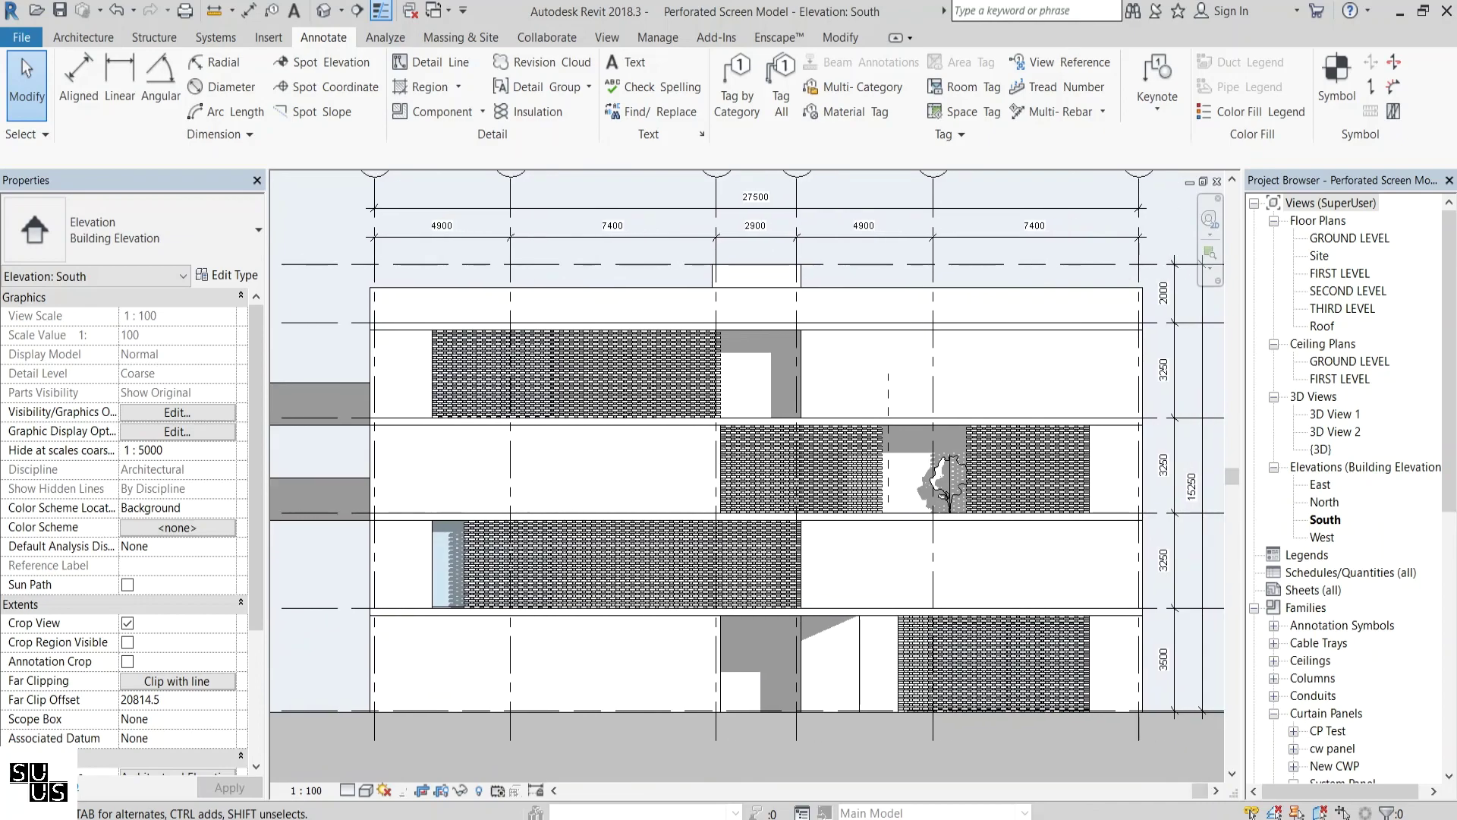